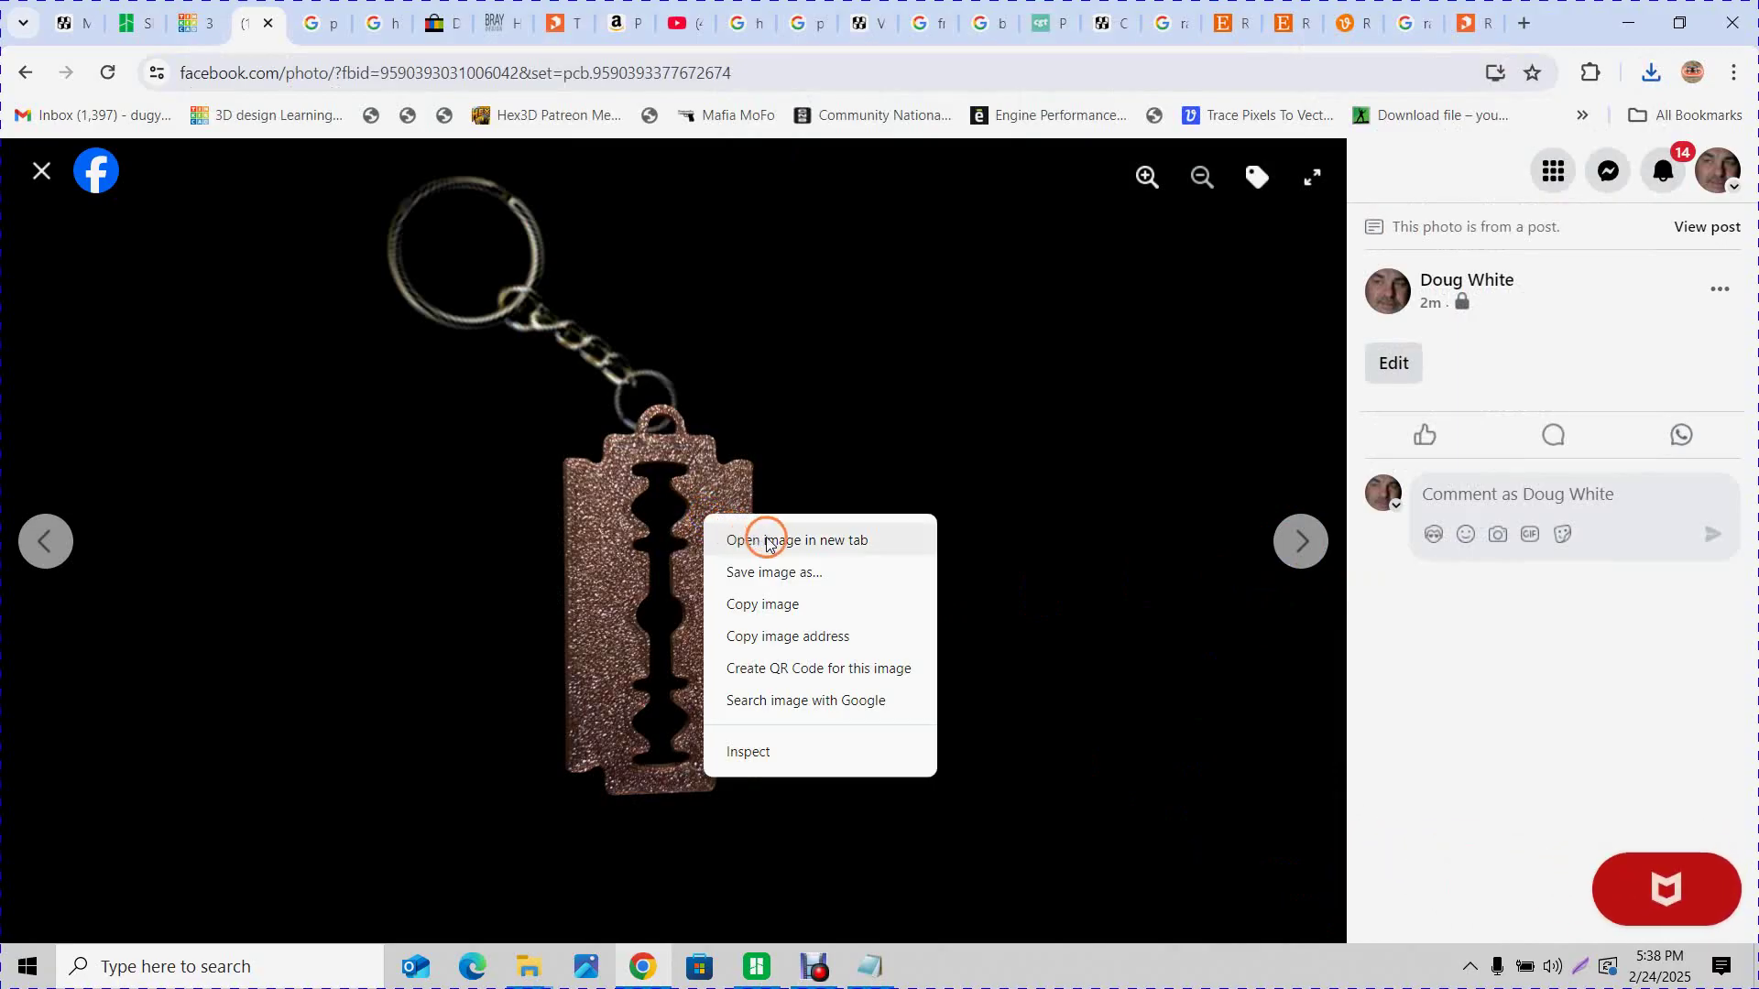
Save the key-ring photo and the following photo of the bare pendant on black into the RAZOR BLADE folder
{"action": "left_click", "coordinate": [781, 570]}
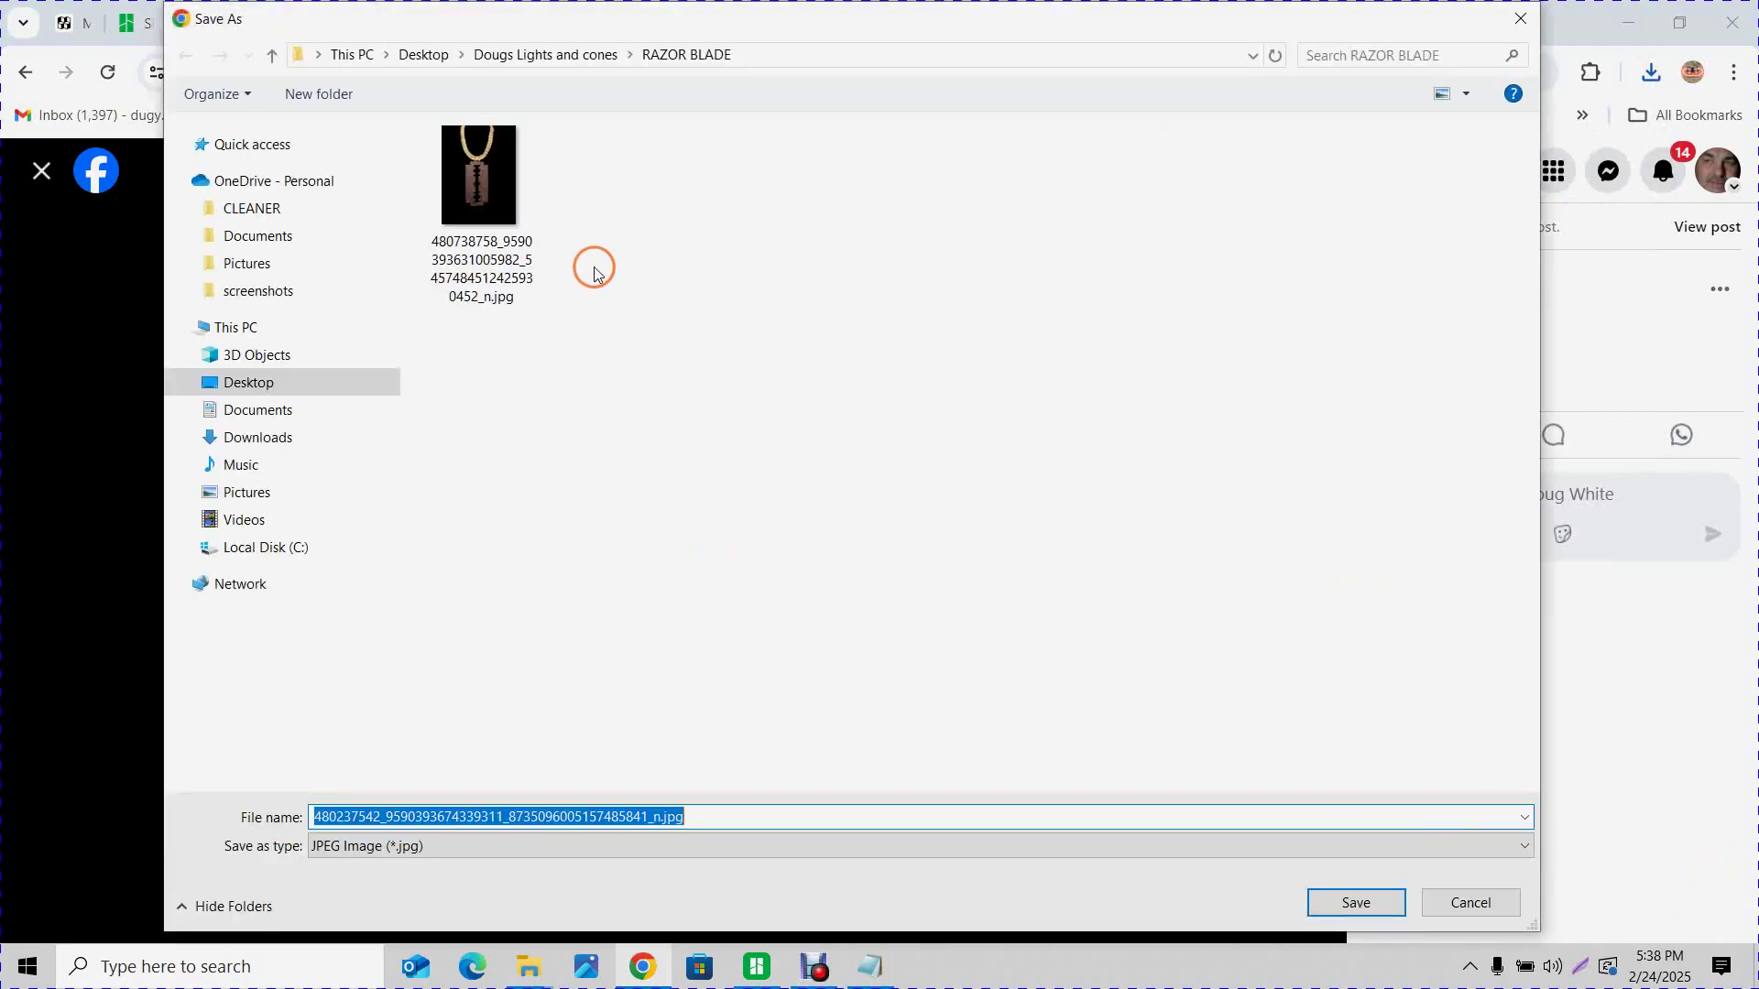
{"action": "left_click", "coordinate": [1334, 901]}
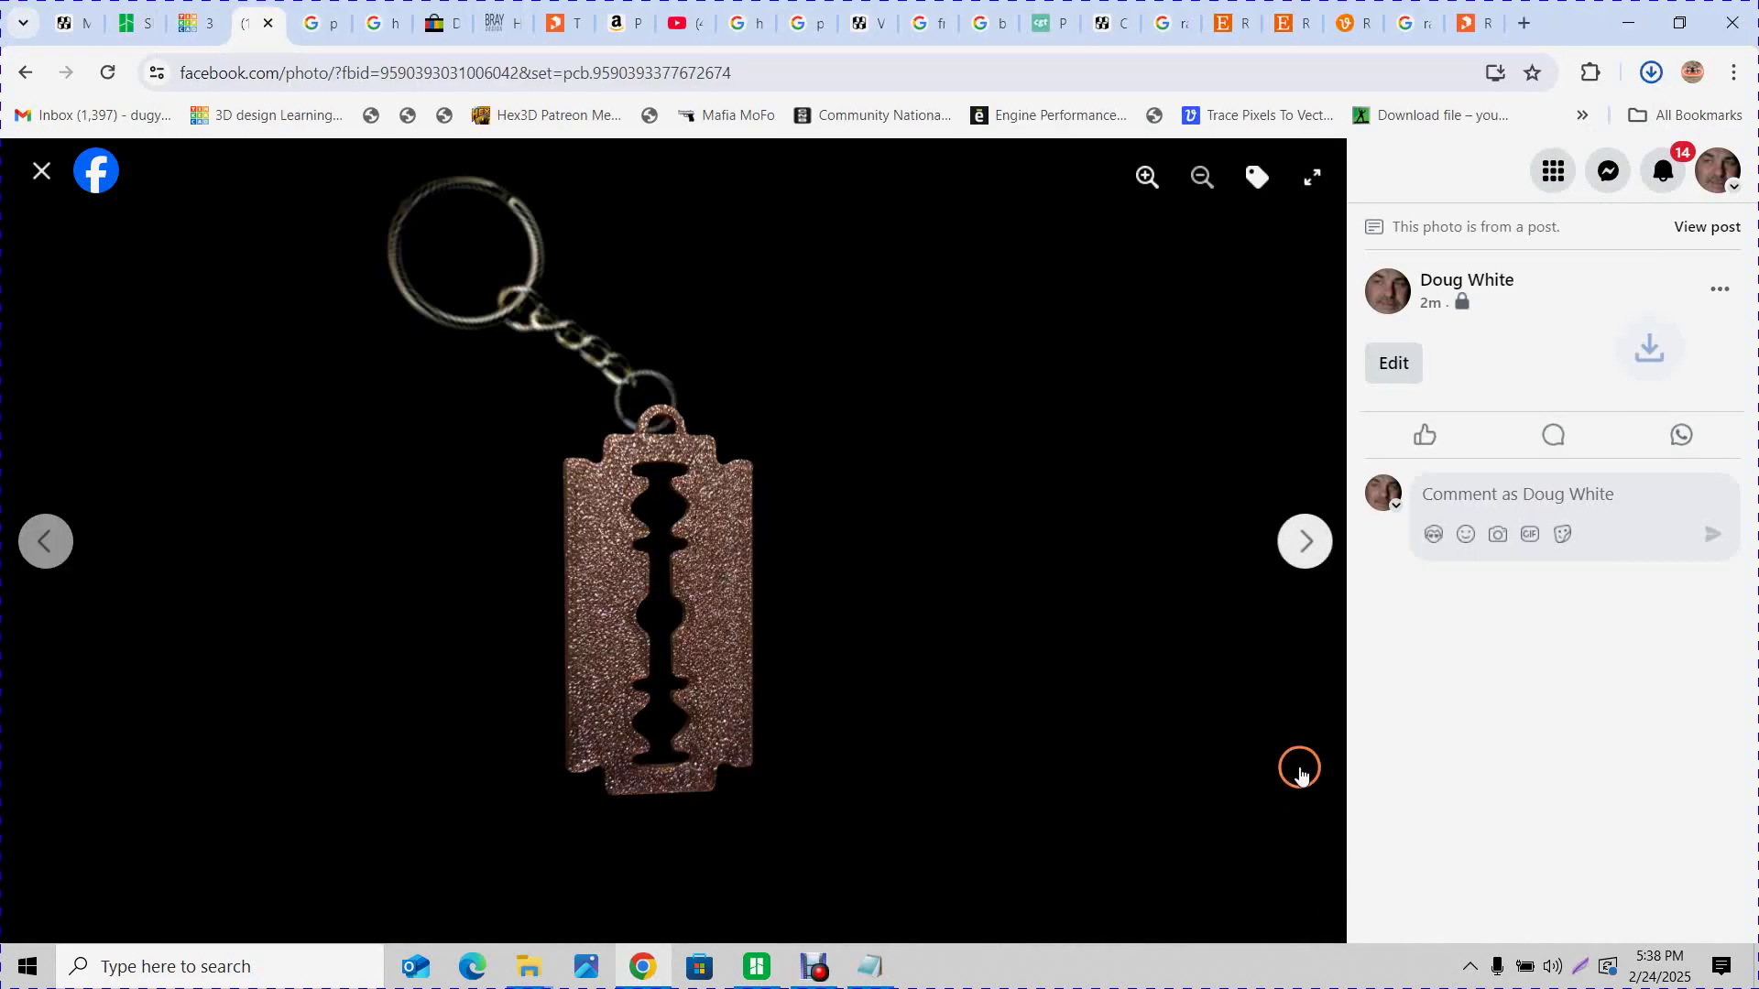
{"action": "left_click", "coordinate": [1299, 558]}
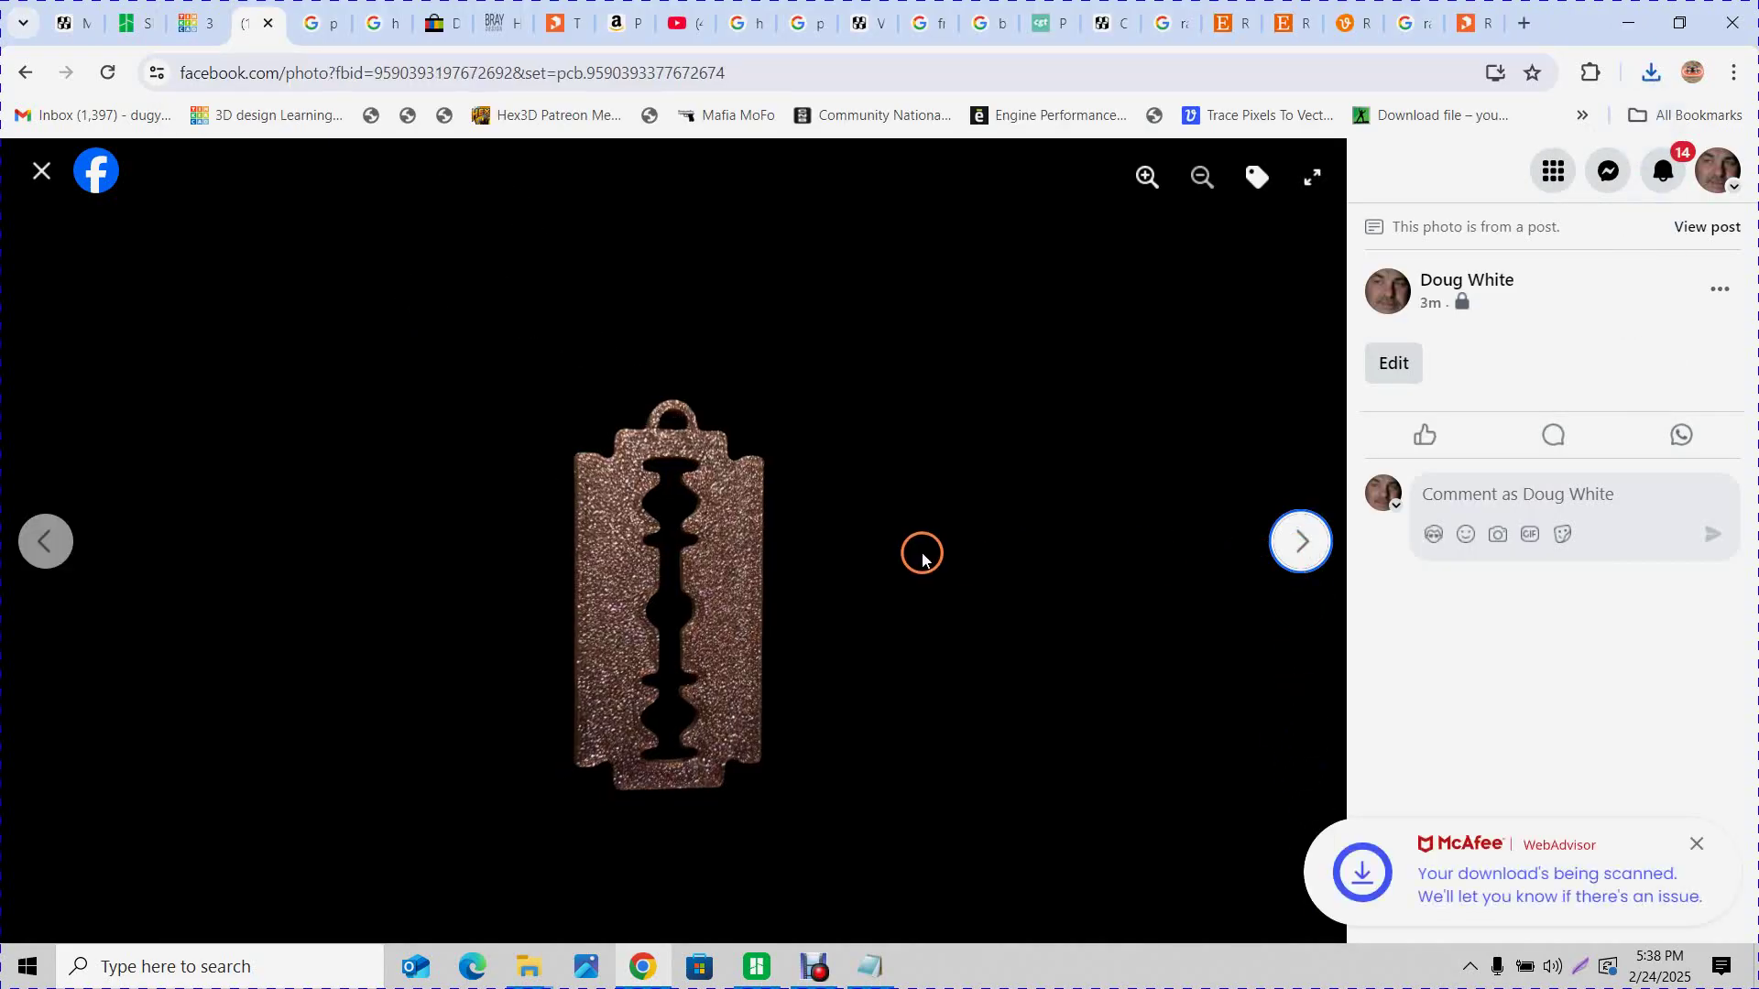
{"action": "right_click", "coordinate": [740, 577]}
{"action": "left_click", "coordinate": [806, 632]}
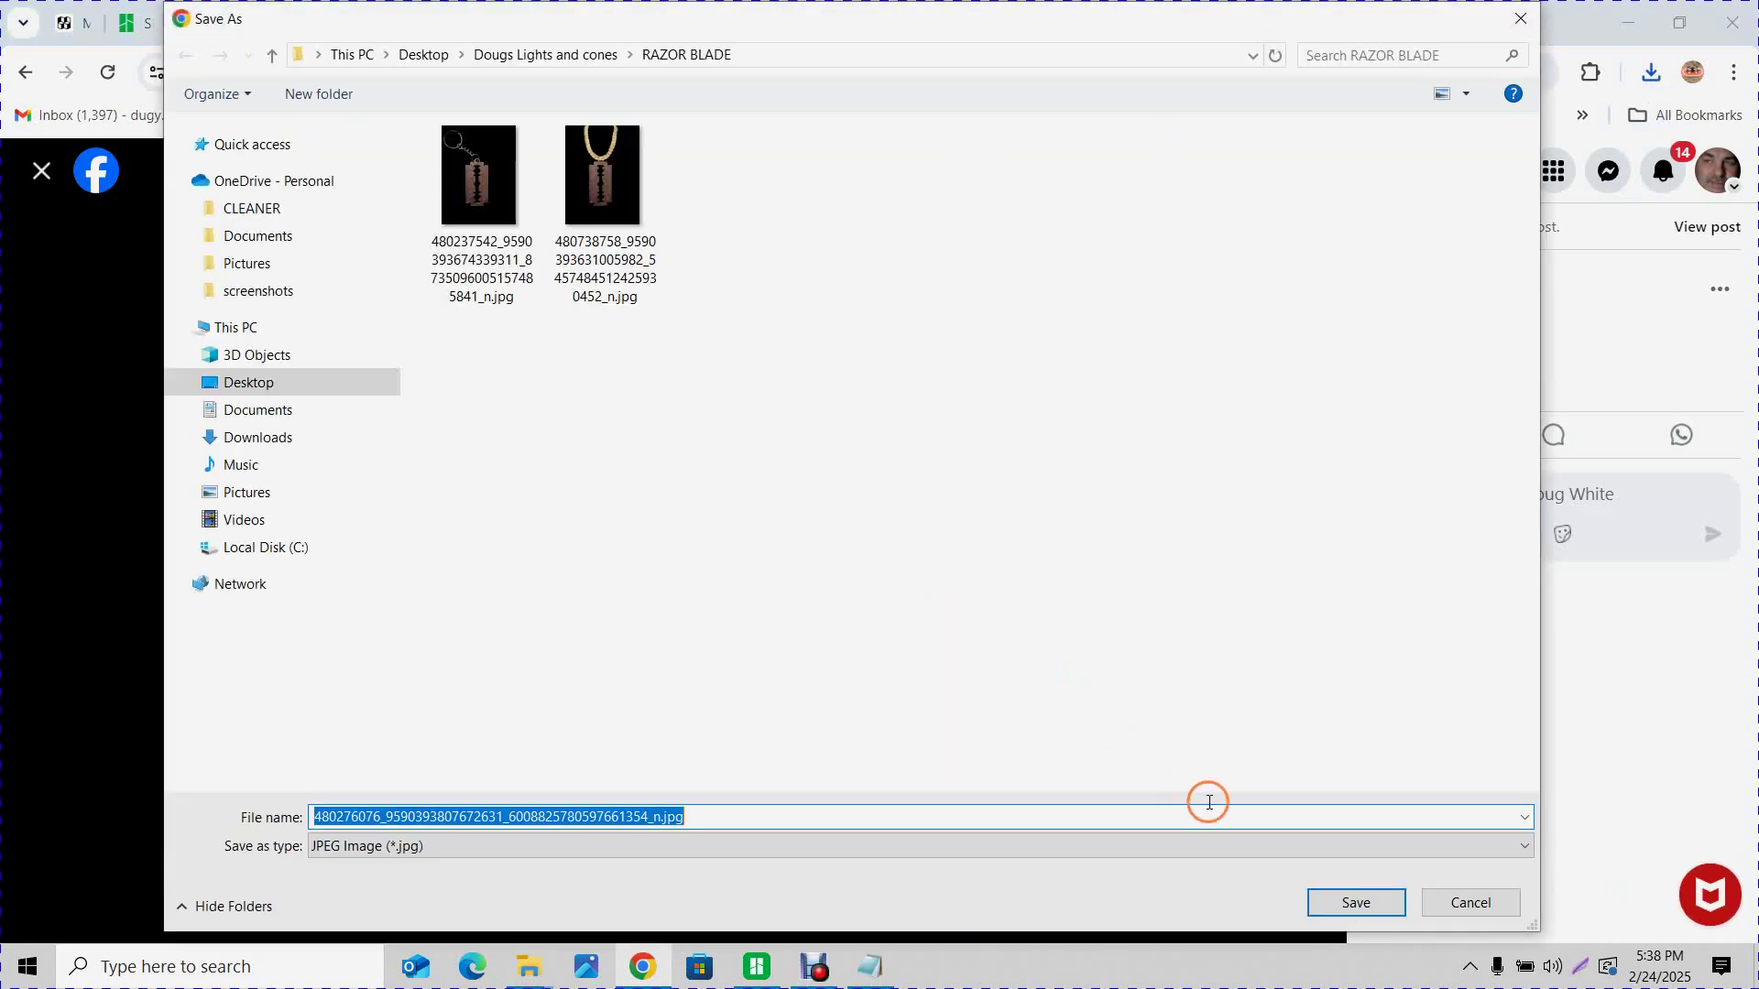
{"action": "left_click", "coordinate": [1335, 905]}
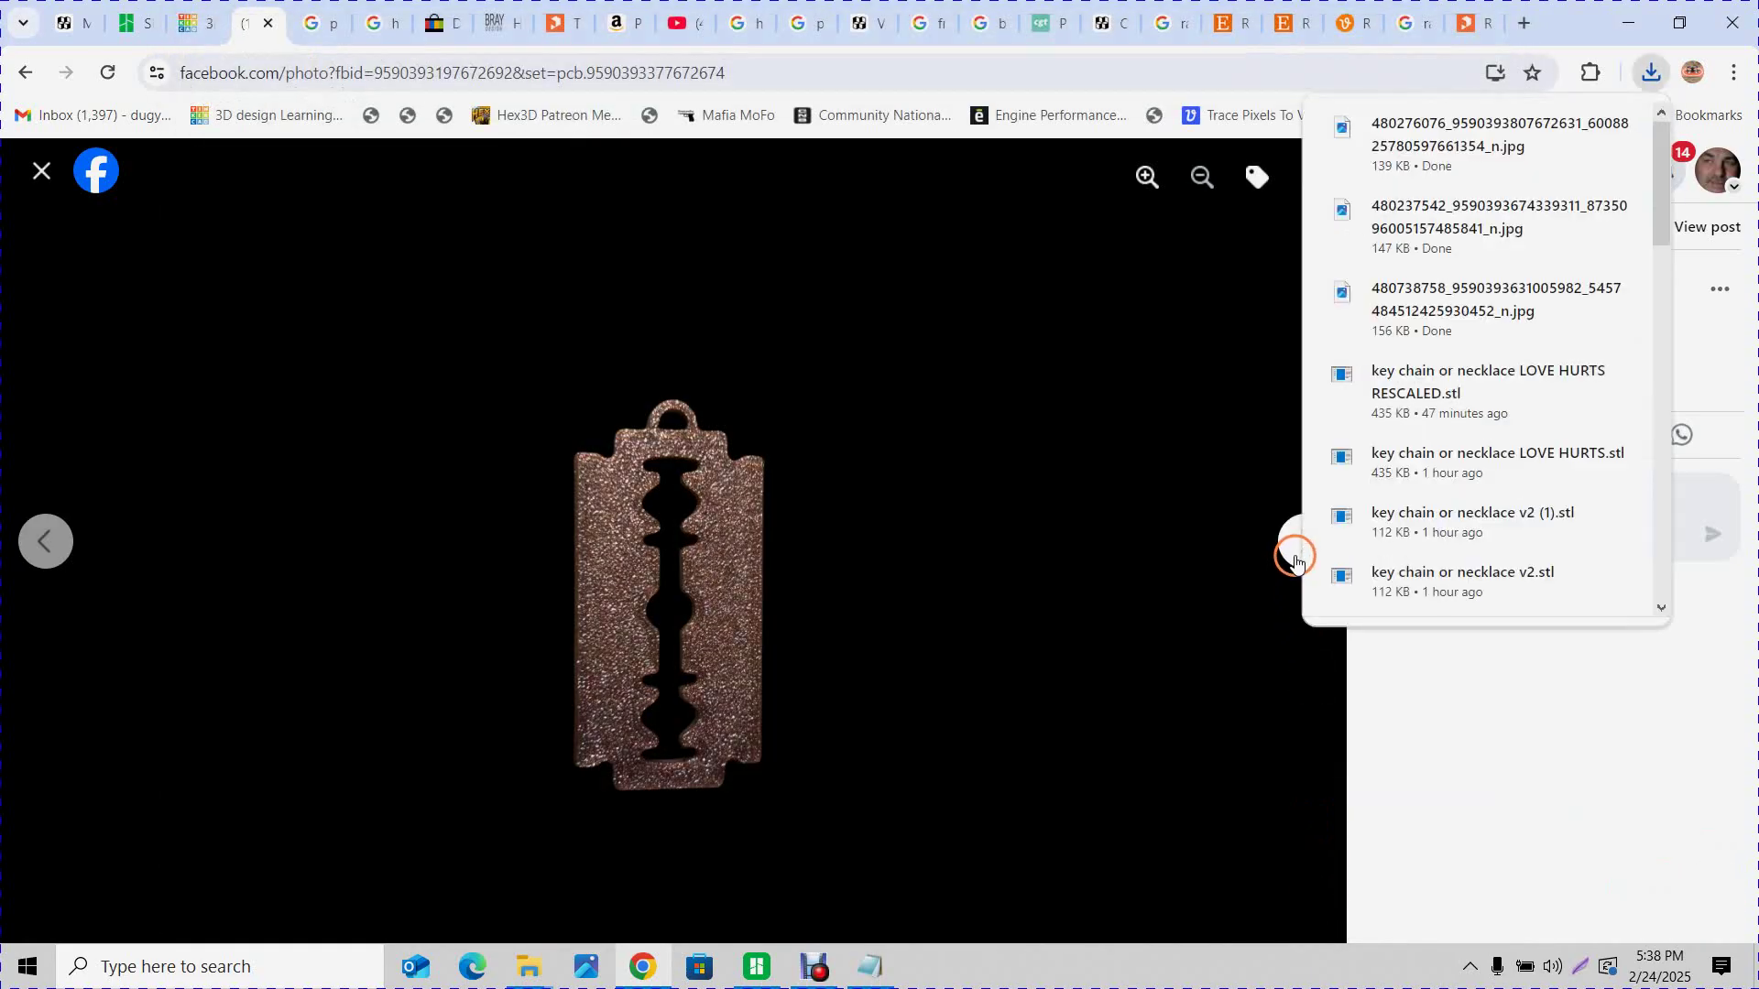
Save the photo of the razor blade pendant lying on brown paper into the RAZOR BLADE folder and advance to the next photo
{"action": "left_click", "coordinate": [1287, 547]}
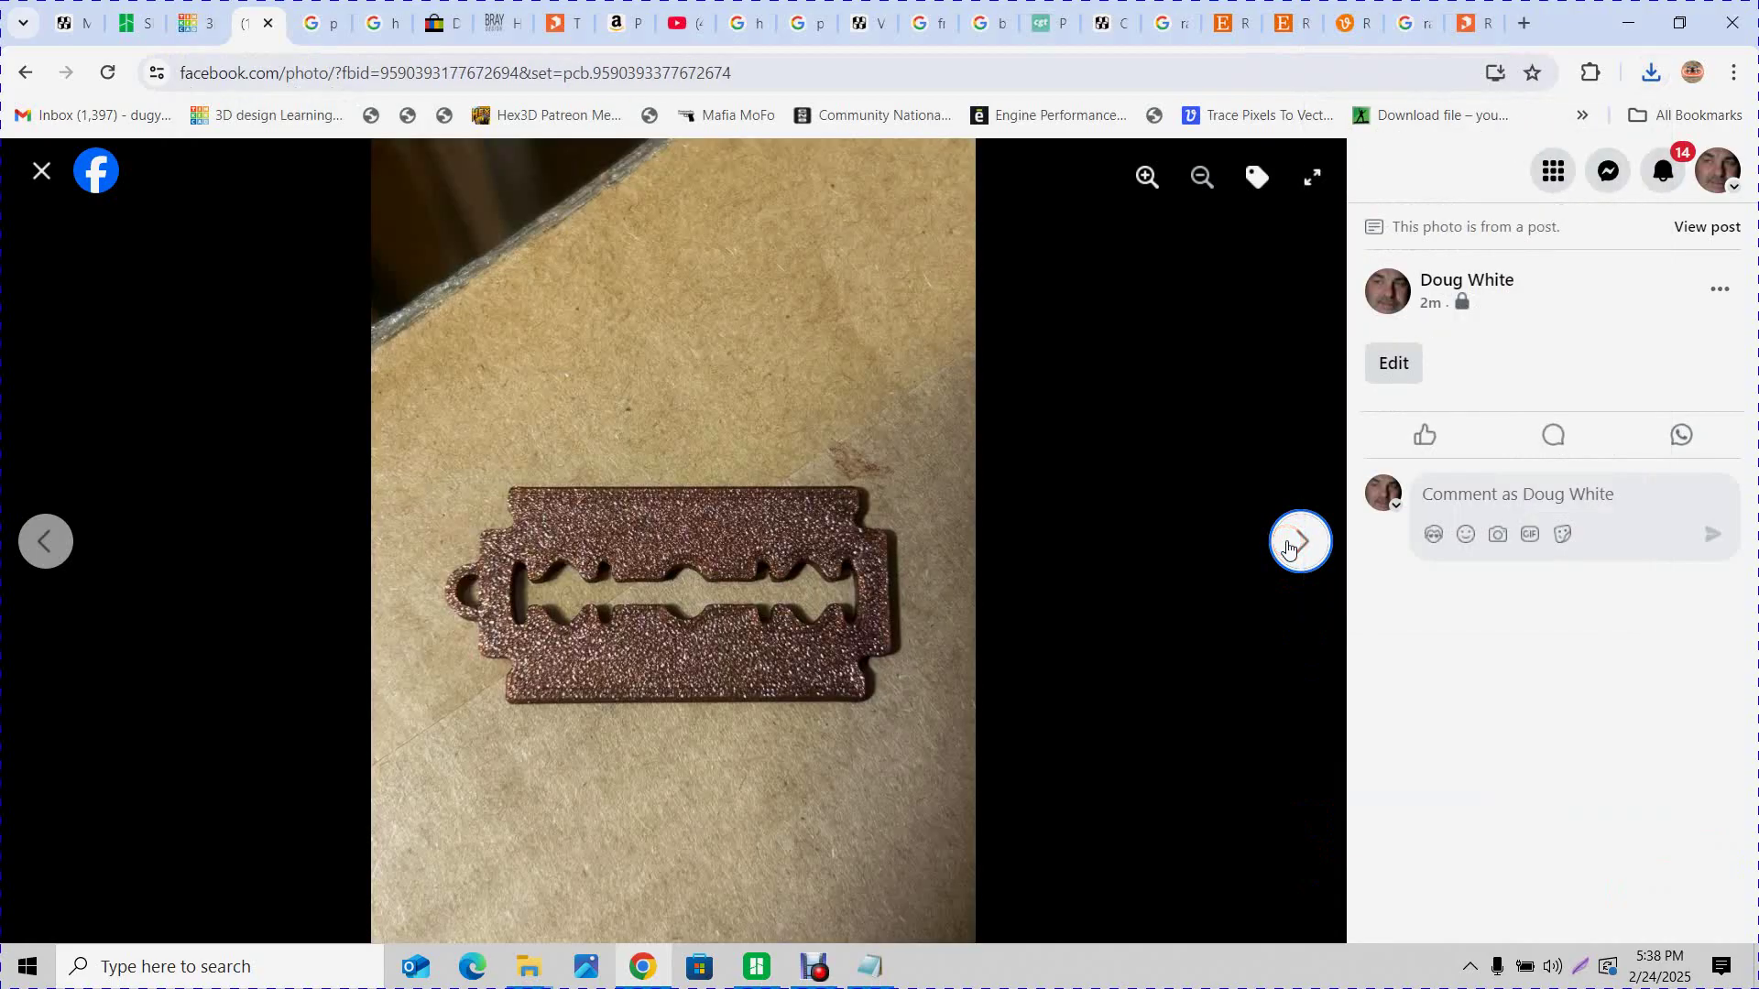
{"action": "right_click", "coordinate": [786, 560]}
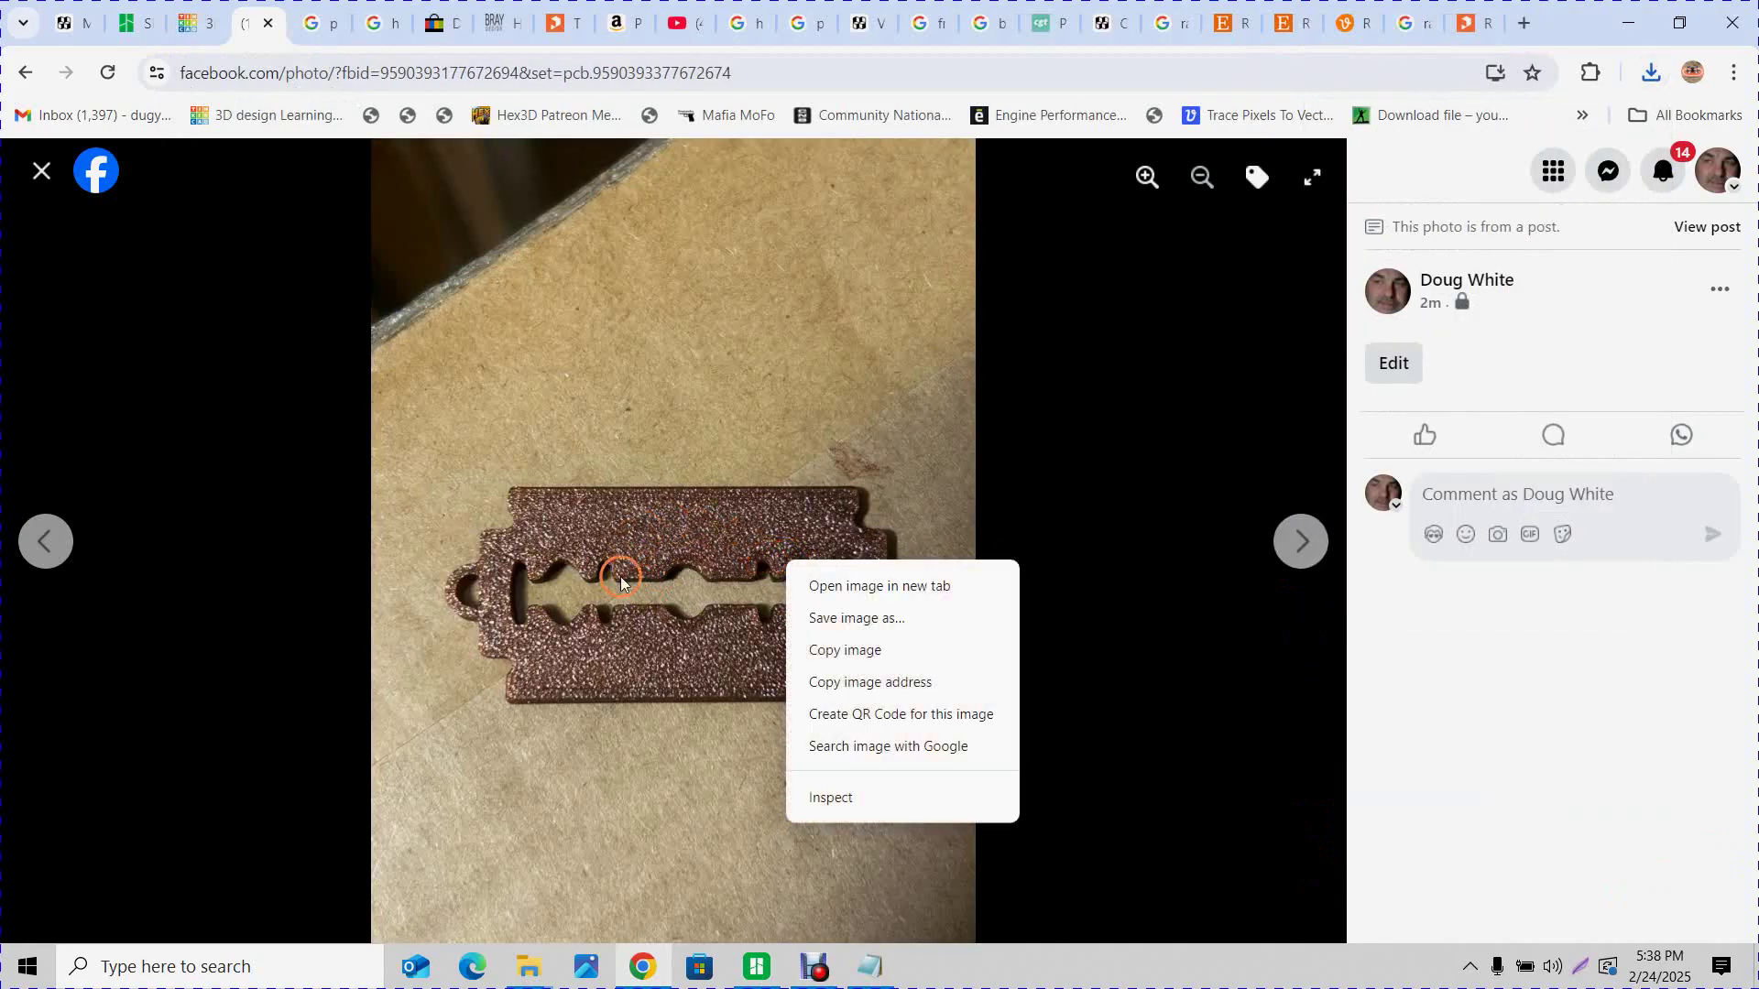
{"action": "left_click", "coordinate": [818, 620]}
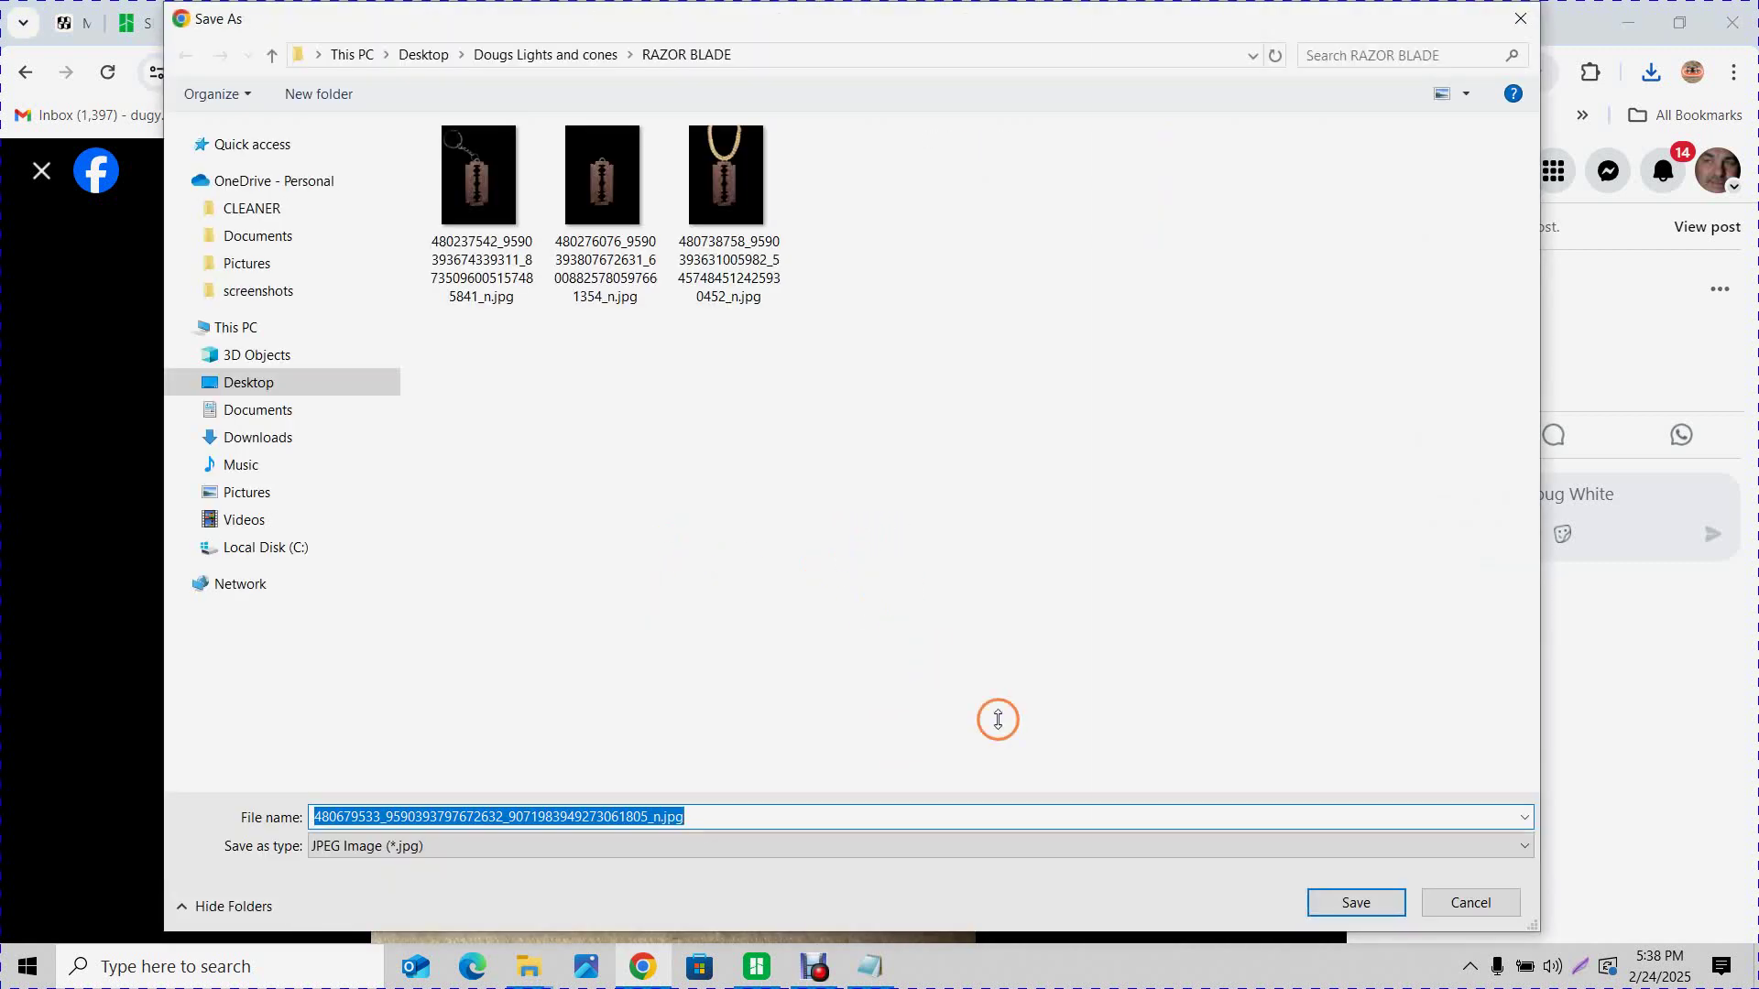
{"action": "left_click", "coordinate": [1354, 902]}
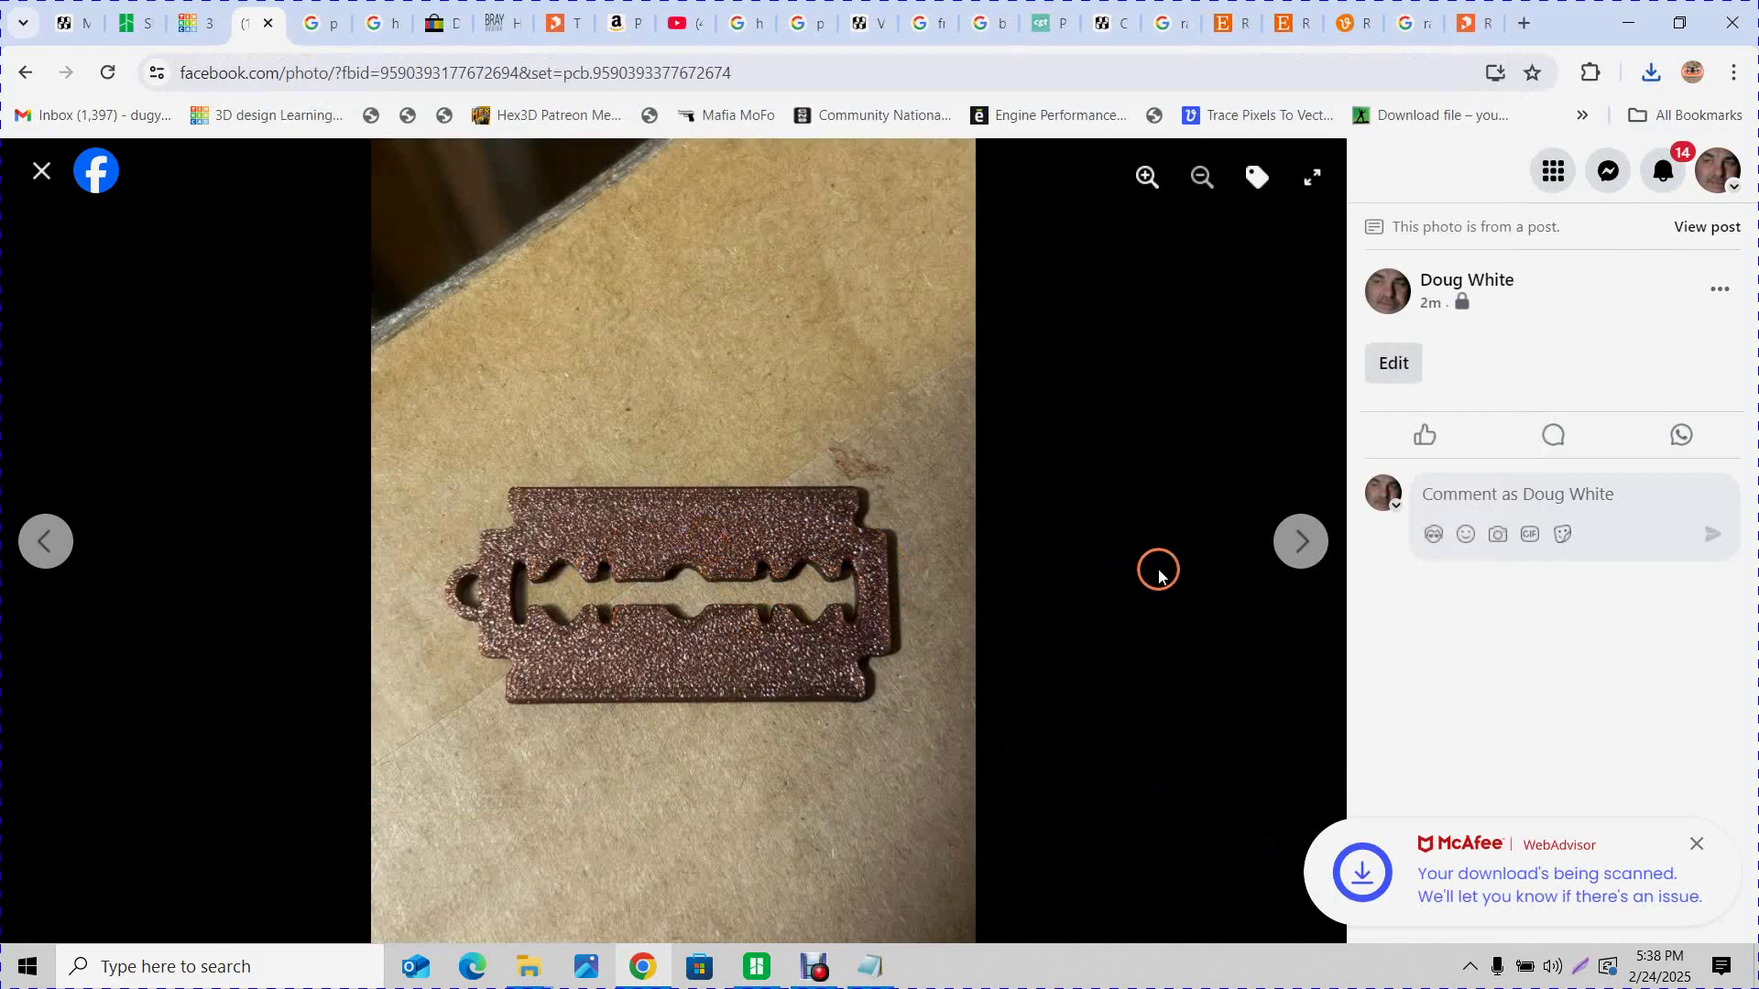
{"action": "left_click", "coordinate": [1302, 548]}
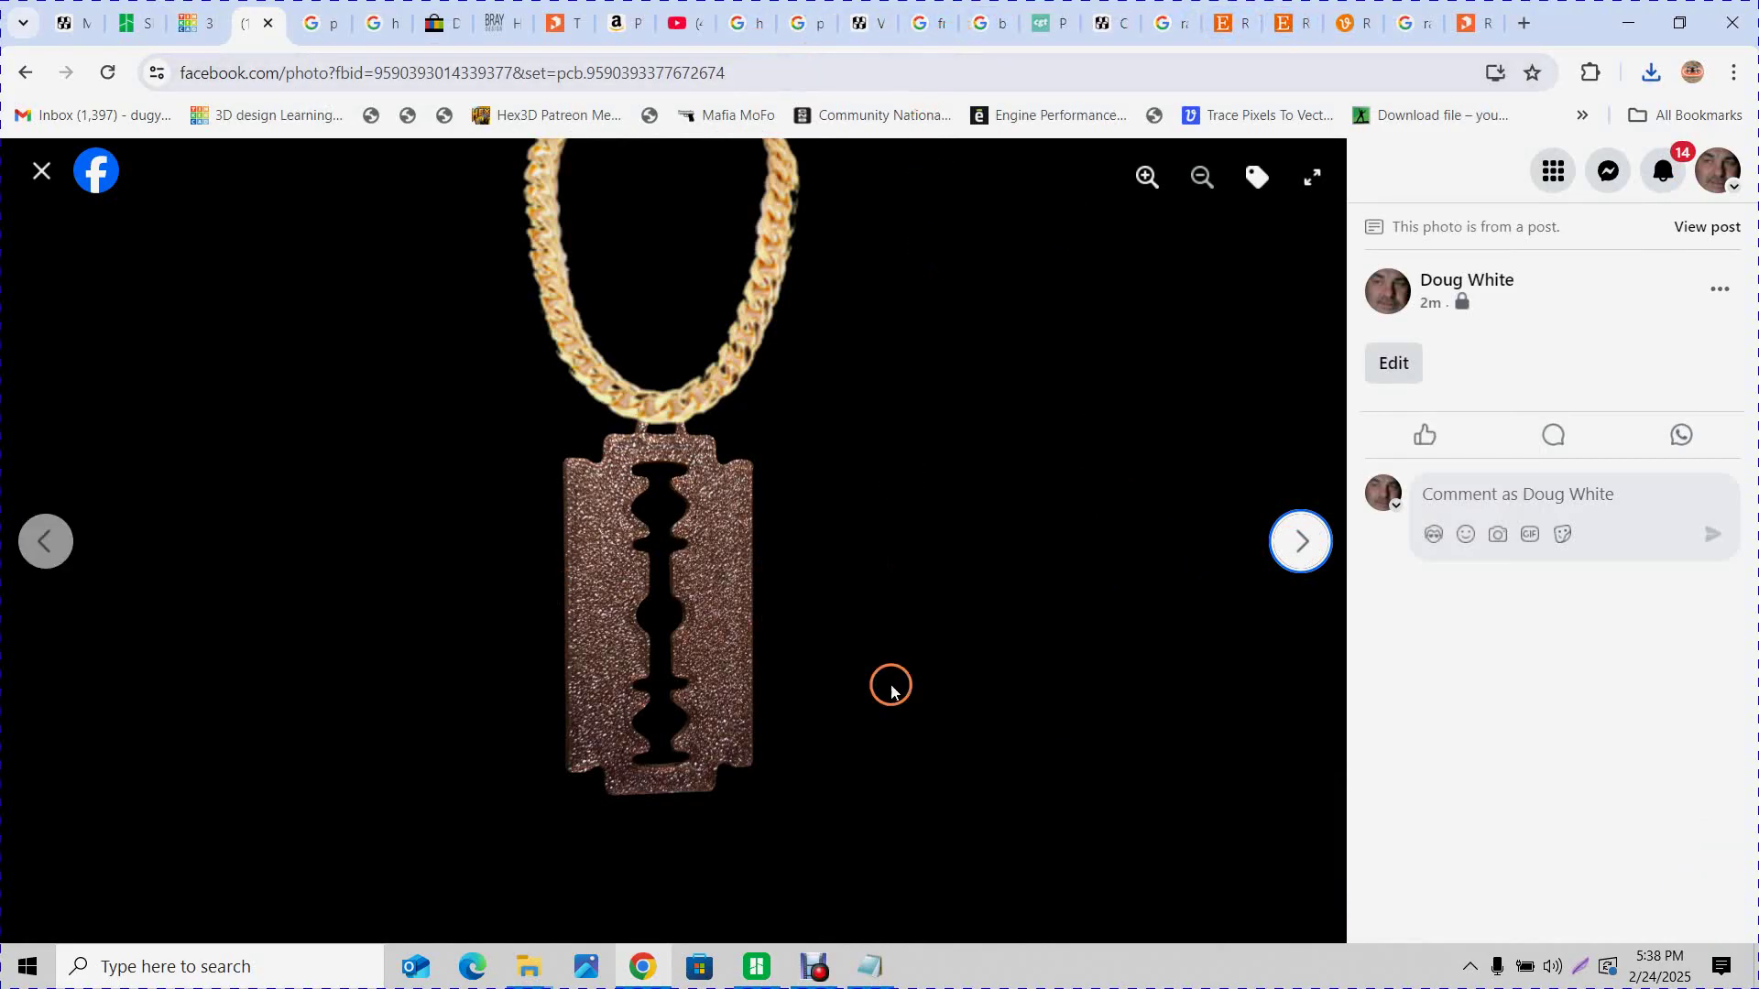
Switch to Bambu Studio and set the printer for the razor blade model to the Bambu Lab X1 Carbon 0.4 nozzle system preset
{"action": "left_click", "coordinate": [758, 968]}
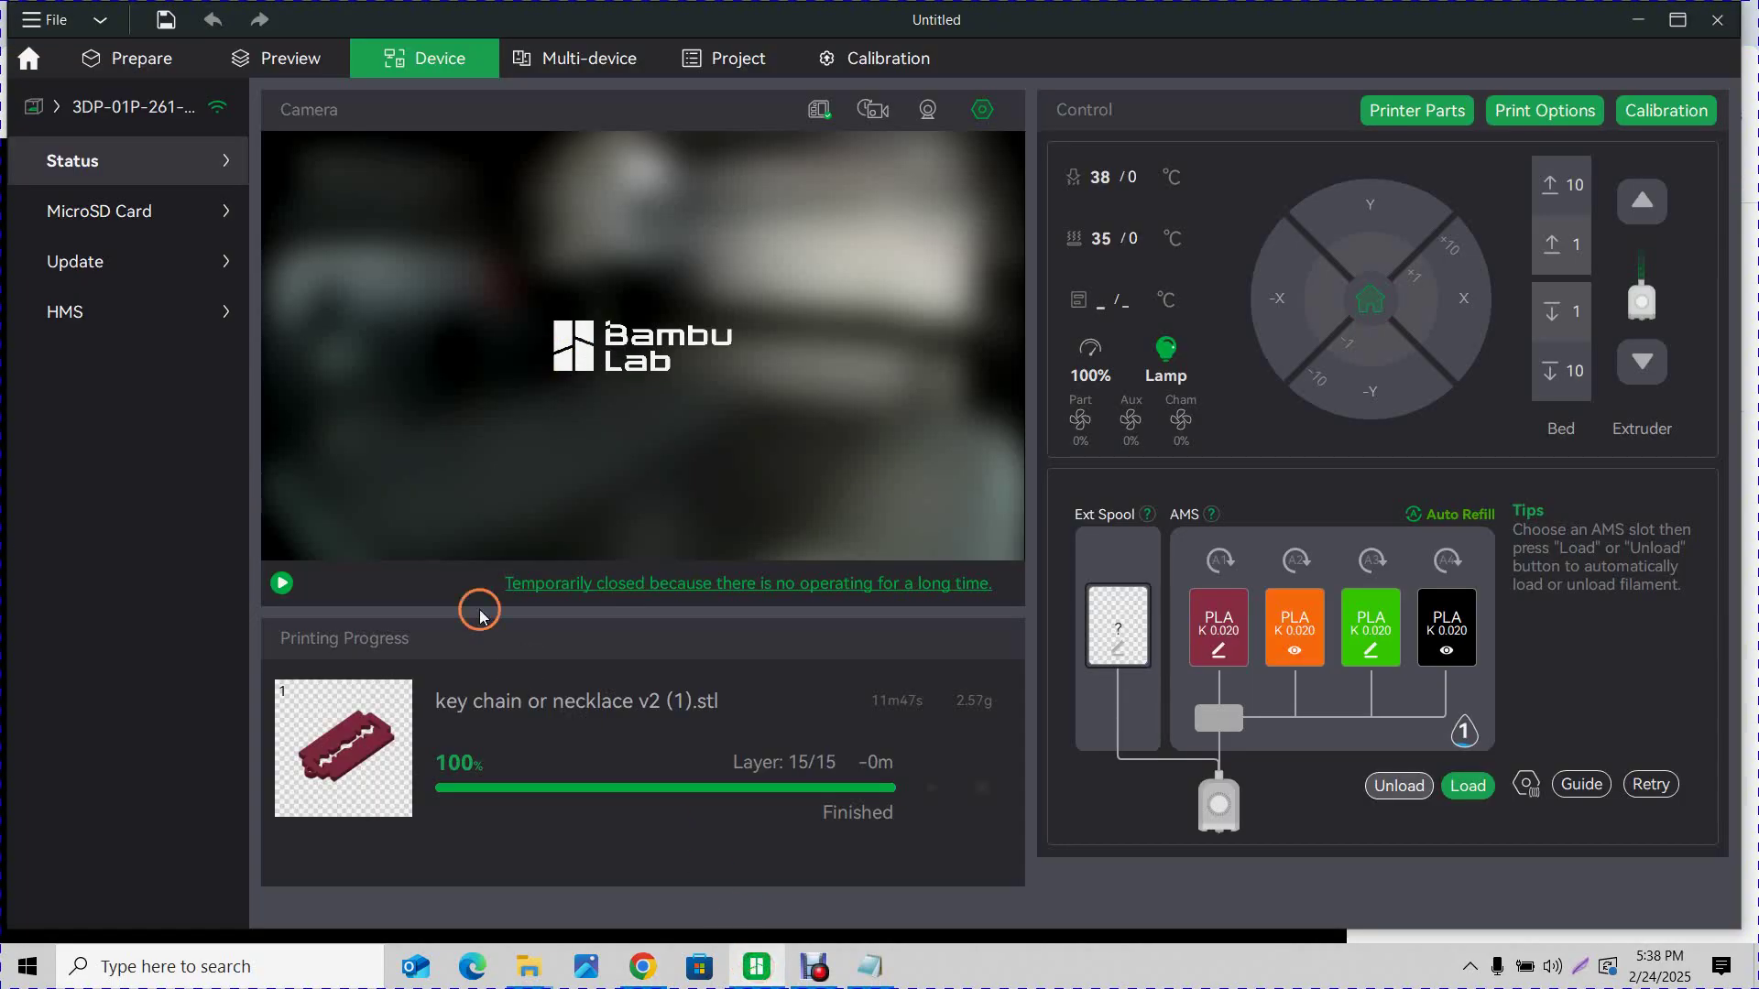
{"action": "left_click", "coordinate": [266, 62]}
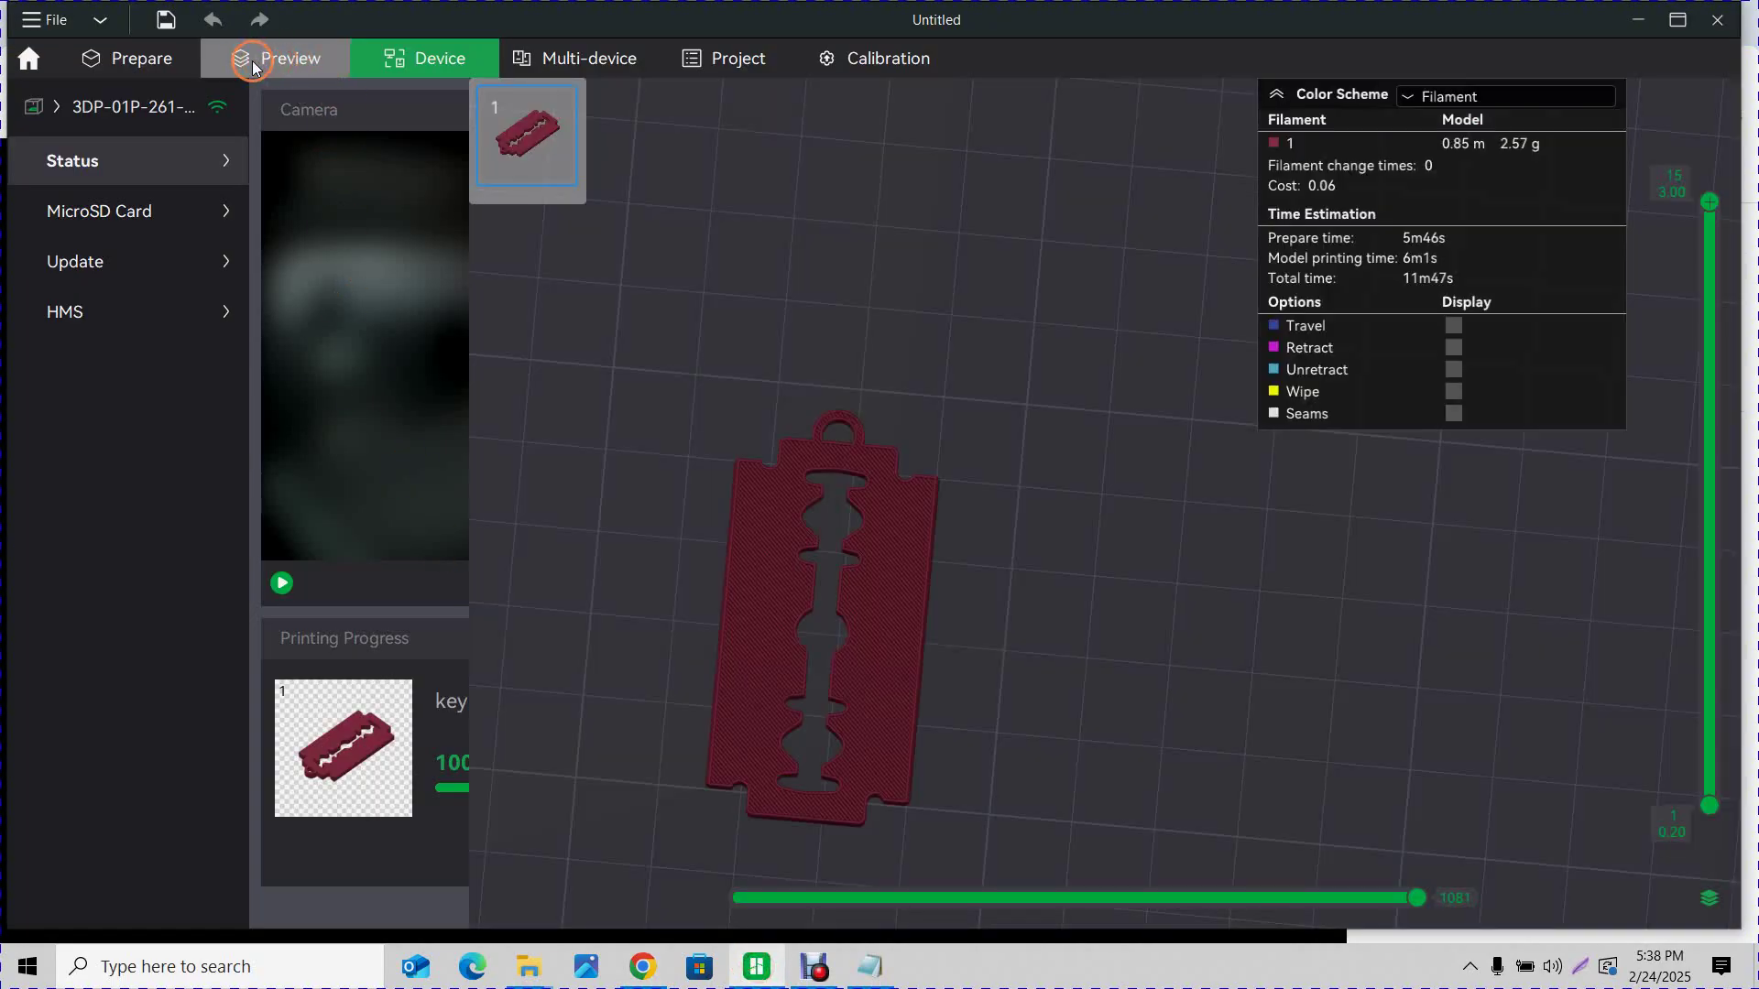
{"action": "left_click", "coordinate": [188, 67]}
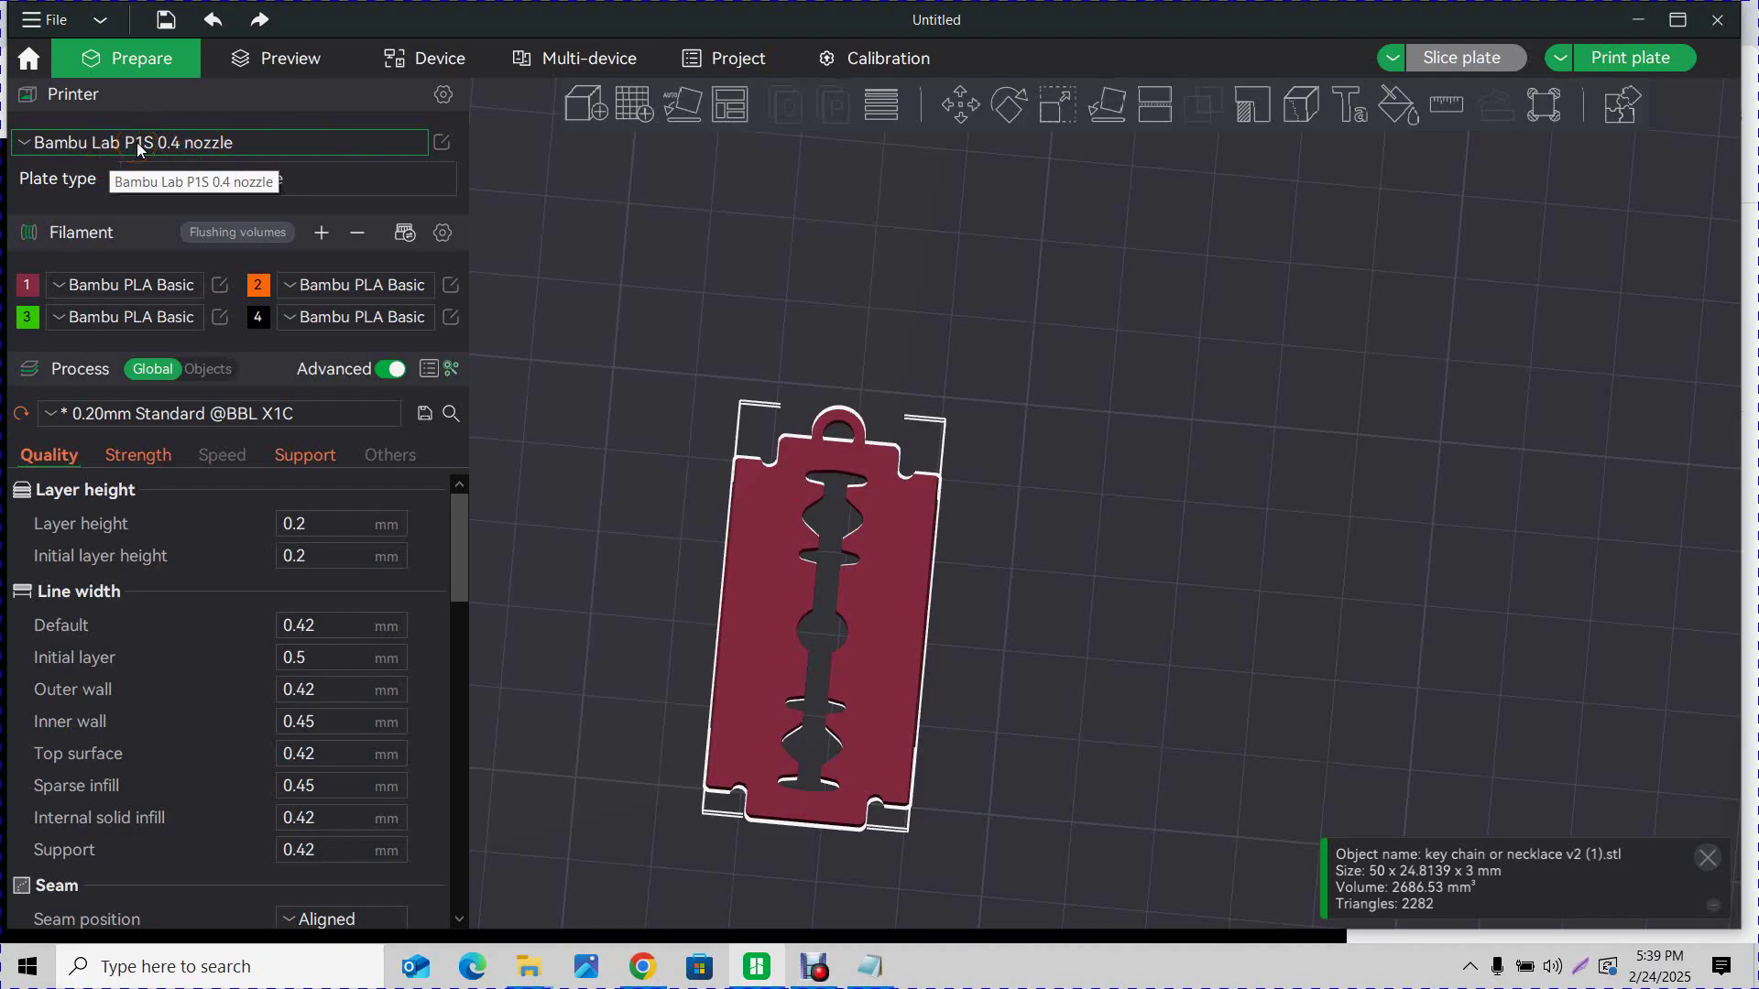
{"action": "left_click", "coordinate": [295, 145]}
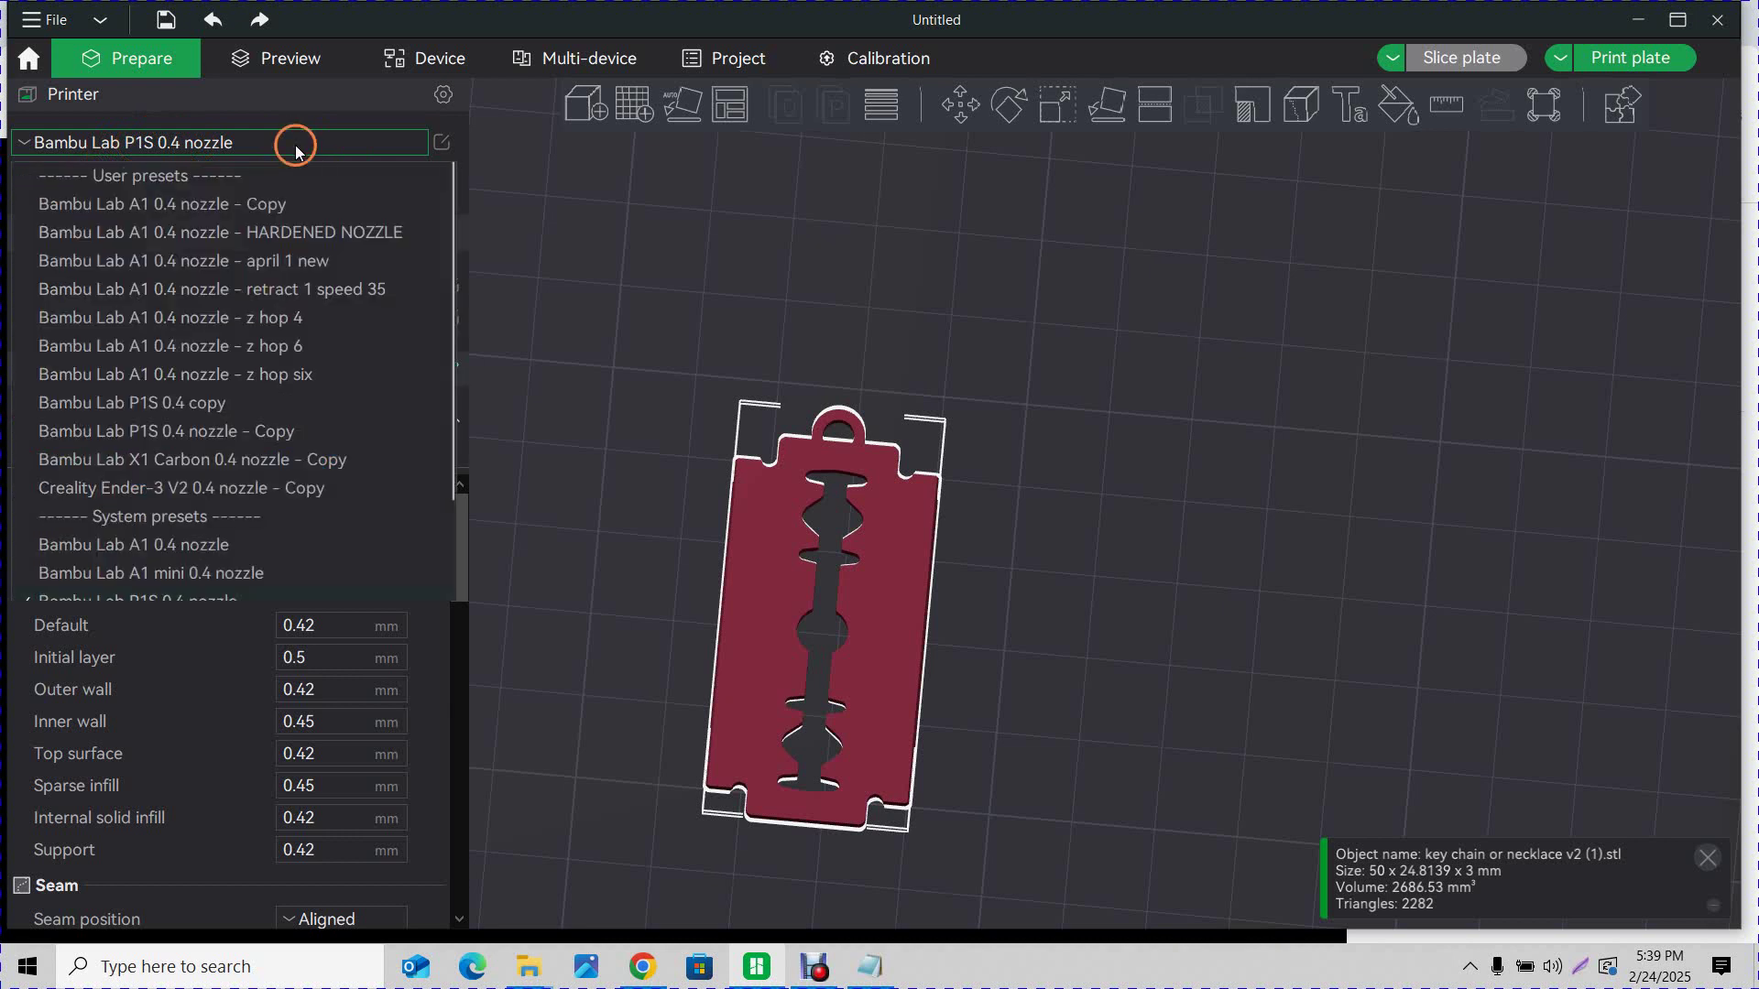
{"action": "scroll", "coordinate": [211, 392], "scroll_direction": "down", "scroll_amount": 3}
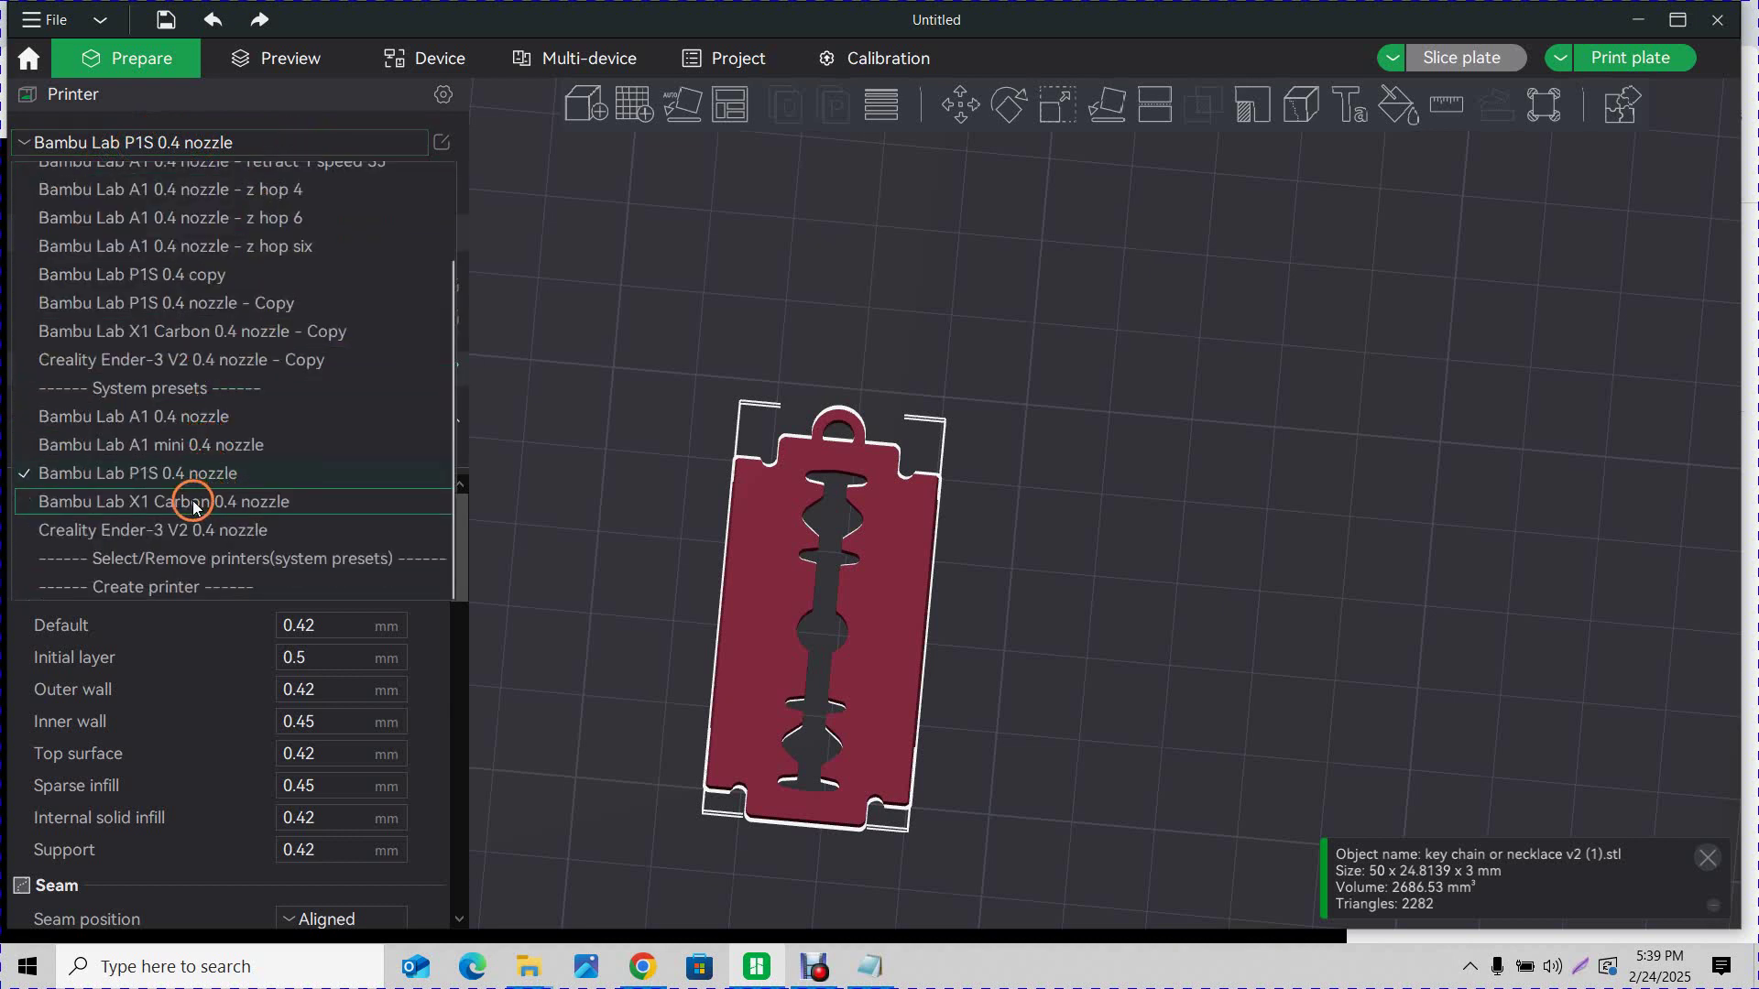
{"action": "left_click", "coordinate": [135, 502]}
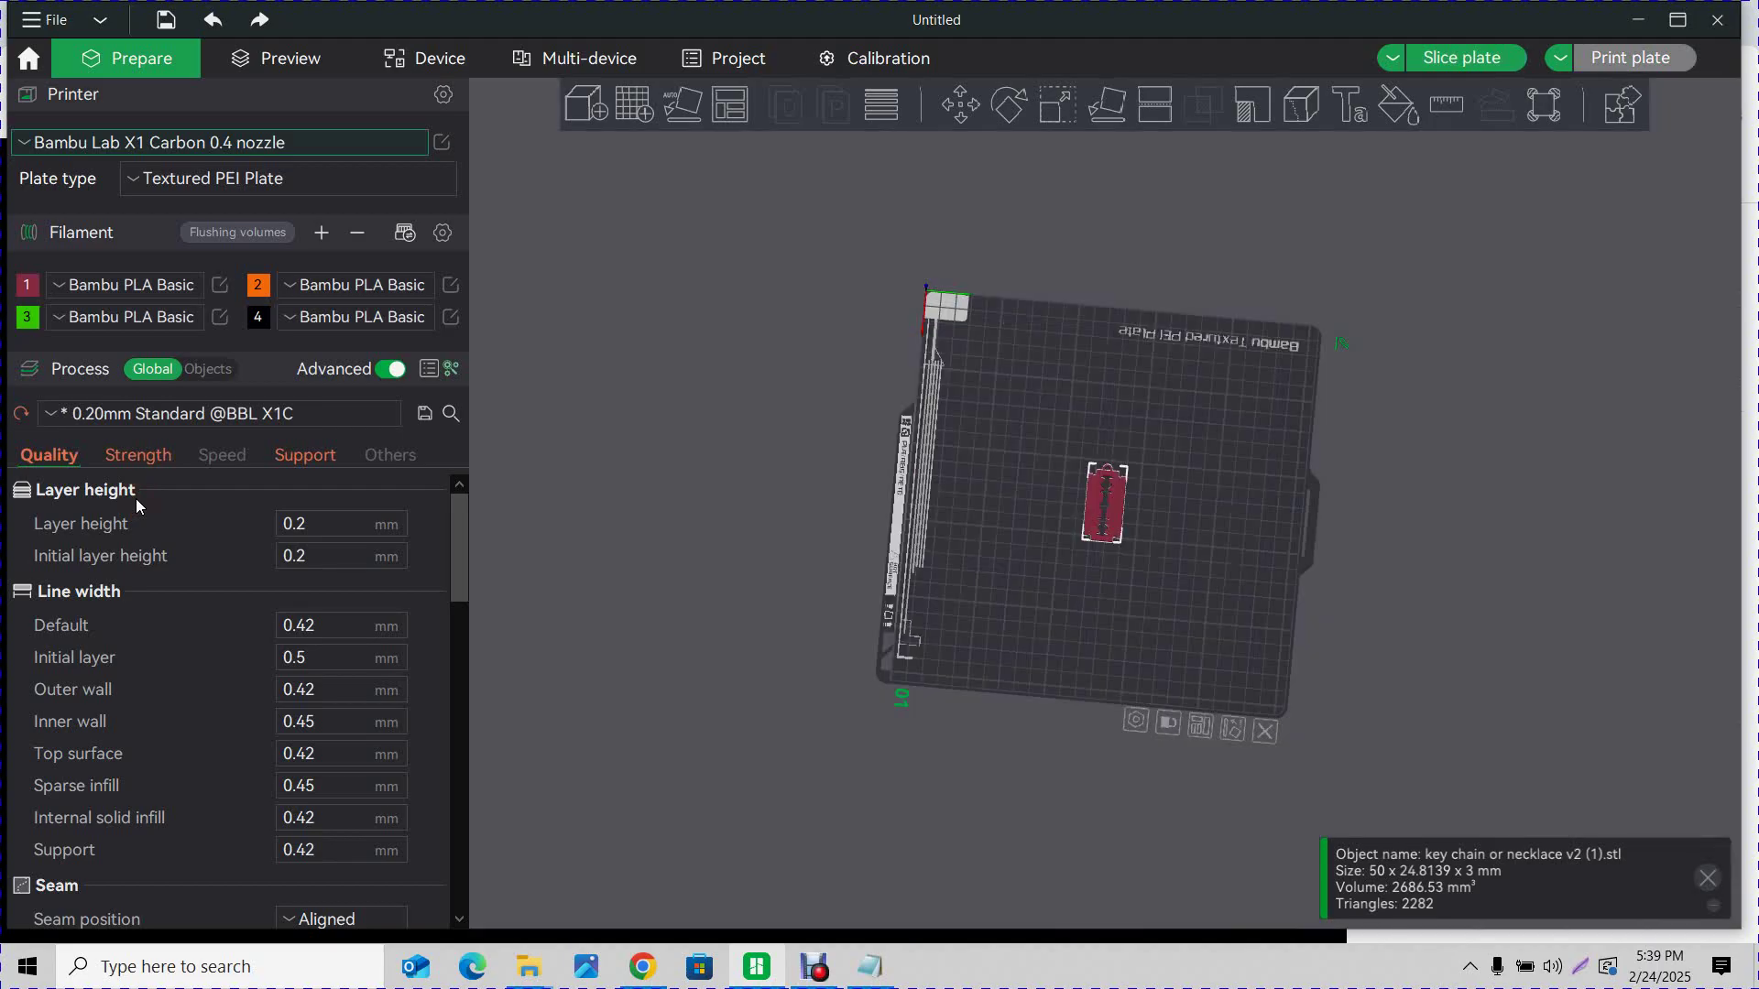
Choose the Bambu PLA Basic system preset for filament 1
{"action": "left_click", "coordinate": [159, 289]}
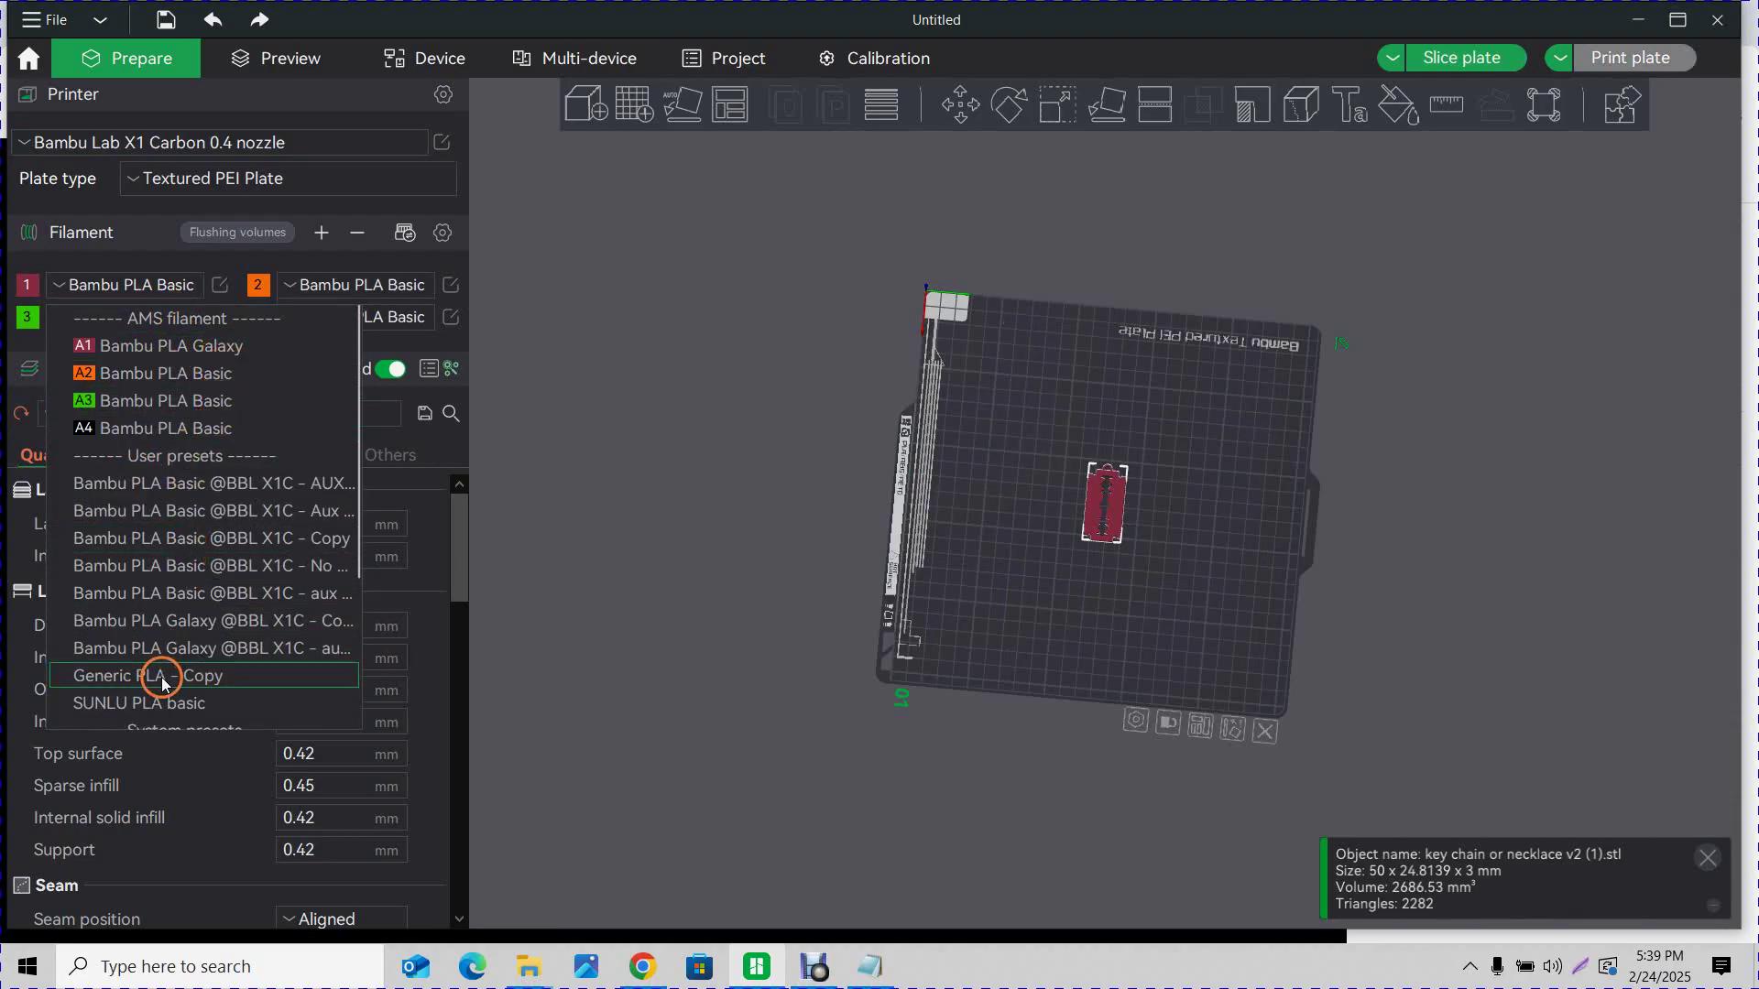
{"action": "scroll", "coordinate": [183, 654], "scroll_direction": "down", "scroll_amount": 2}
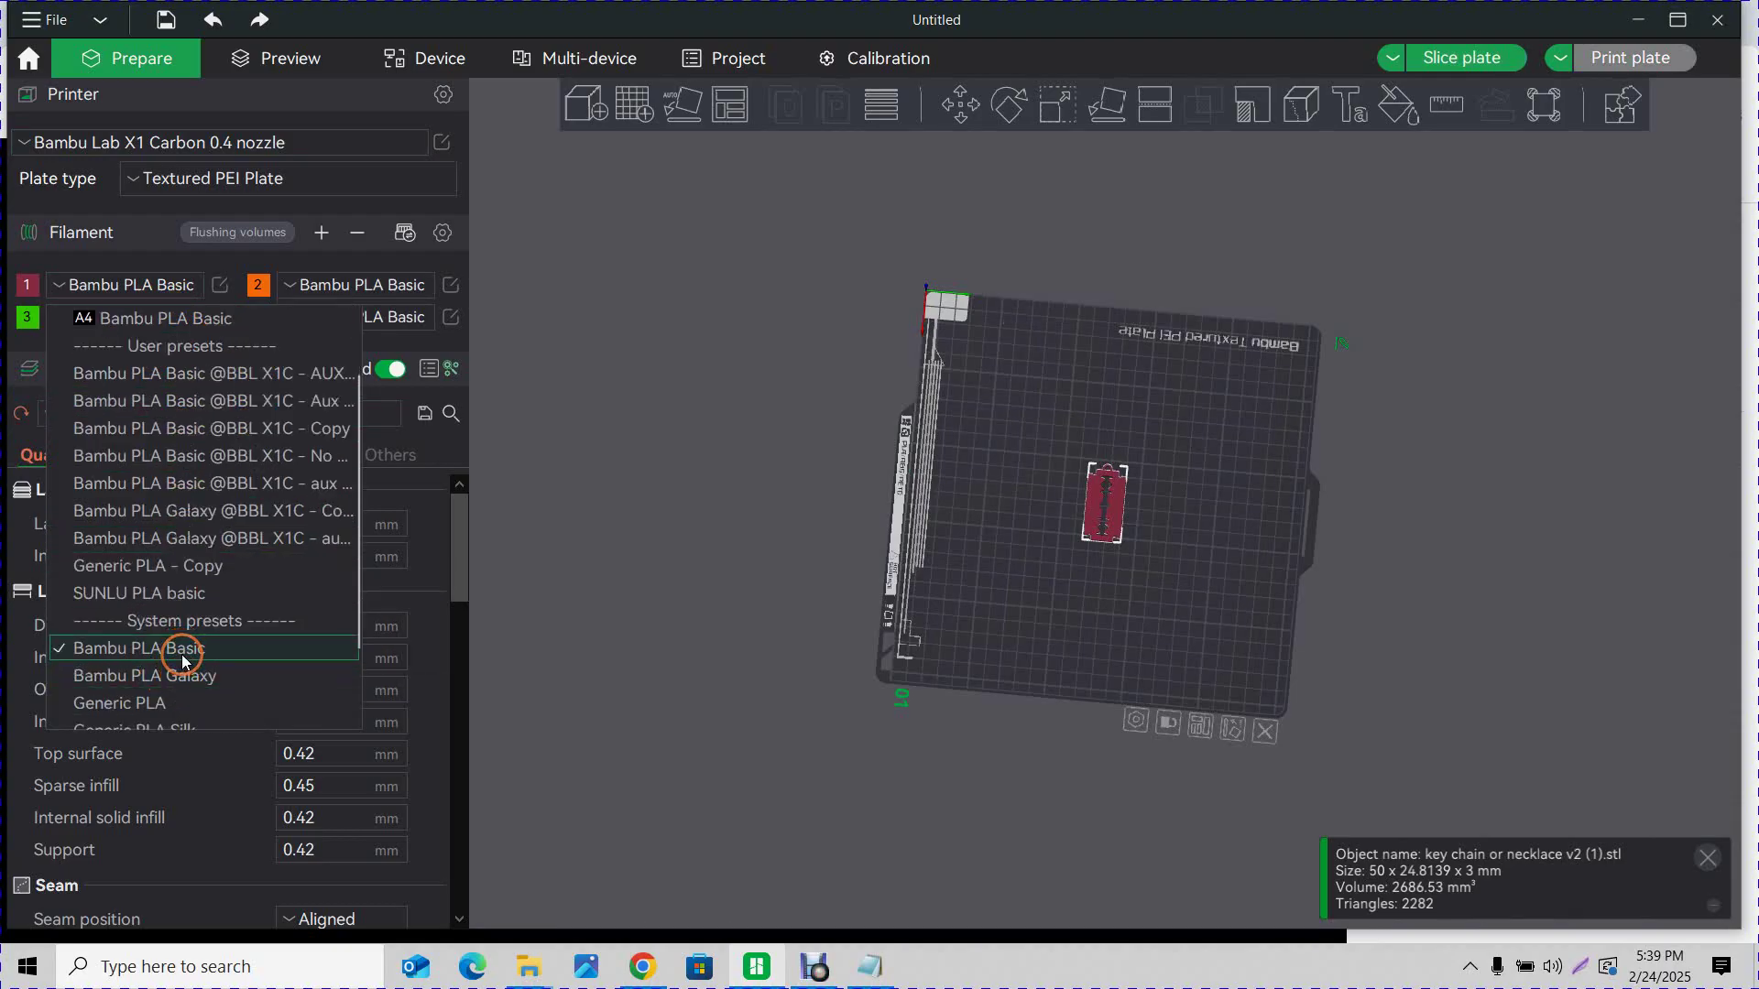
{"action": "left_click", "coordinate": [182, 654]}
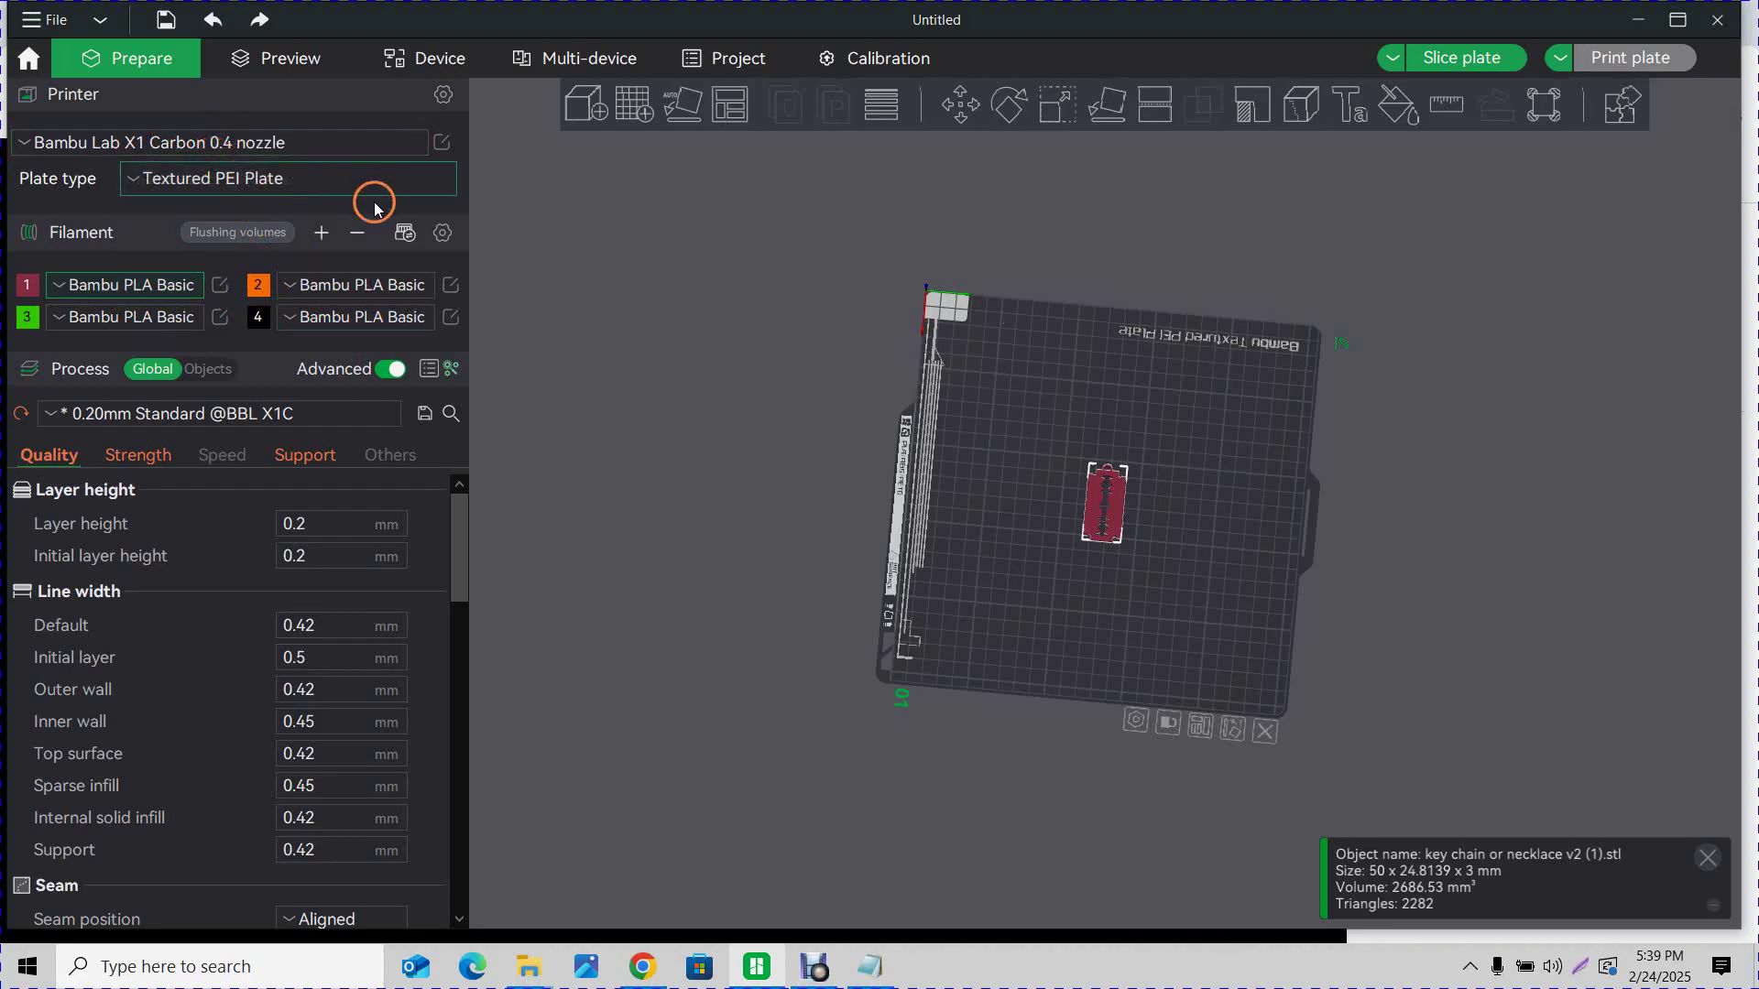
Slice the plate with the razor blade pendant
{"action": "scroll", "coordinate": [1154, 477], "scroll_direction": "up", "scroll_amount": 8}
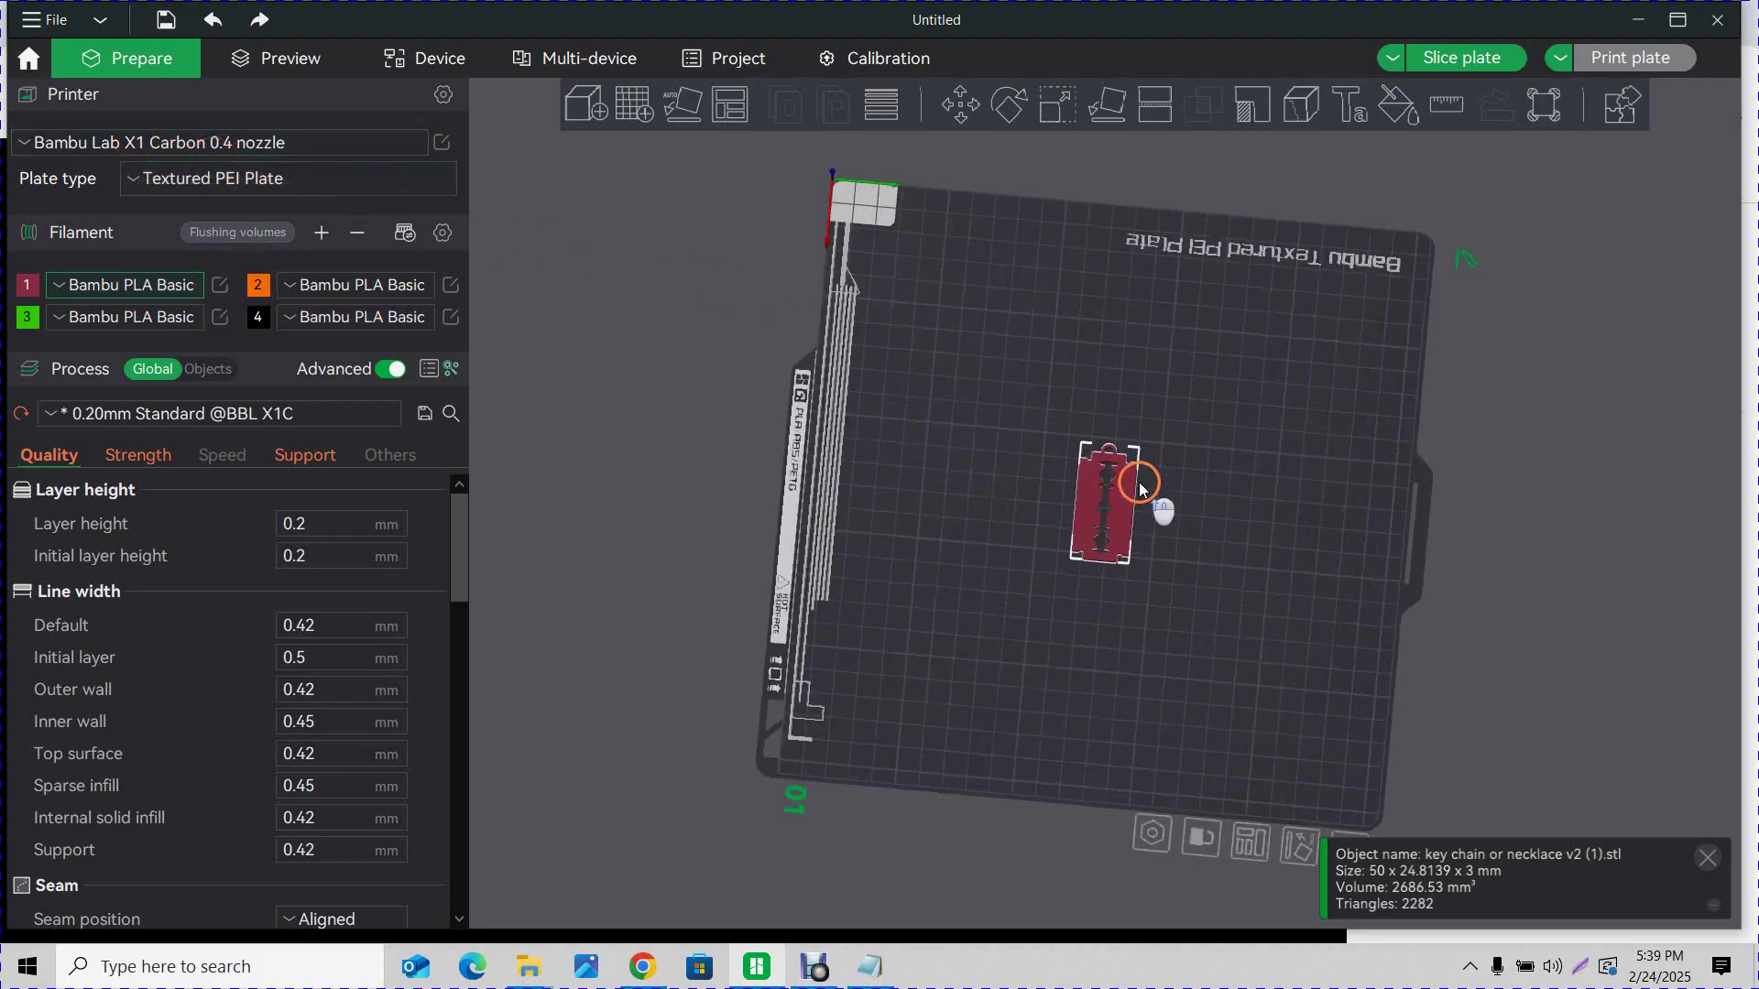
{"action": "mouse_move", "coordinate": [1050, 703]}
{"action": "left_mouse_down"}
{"action": "mouse_move", "coordinate": [1094, 695]}
{"action": "mouse_move", "coordinate": [1060, 675]}
{"action": "left_mouse_up"}
{"action": "left_click", "coordinate": [1460, 69]}
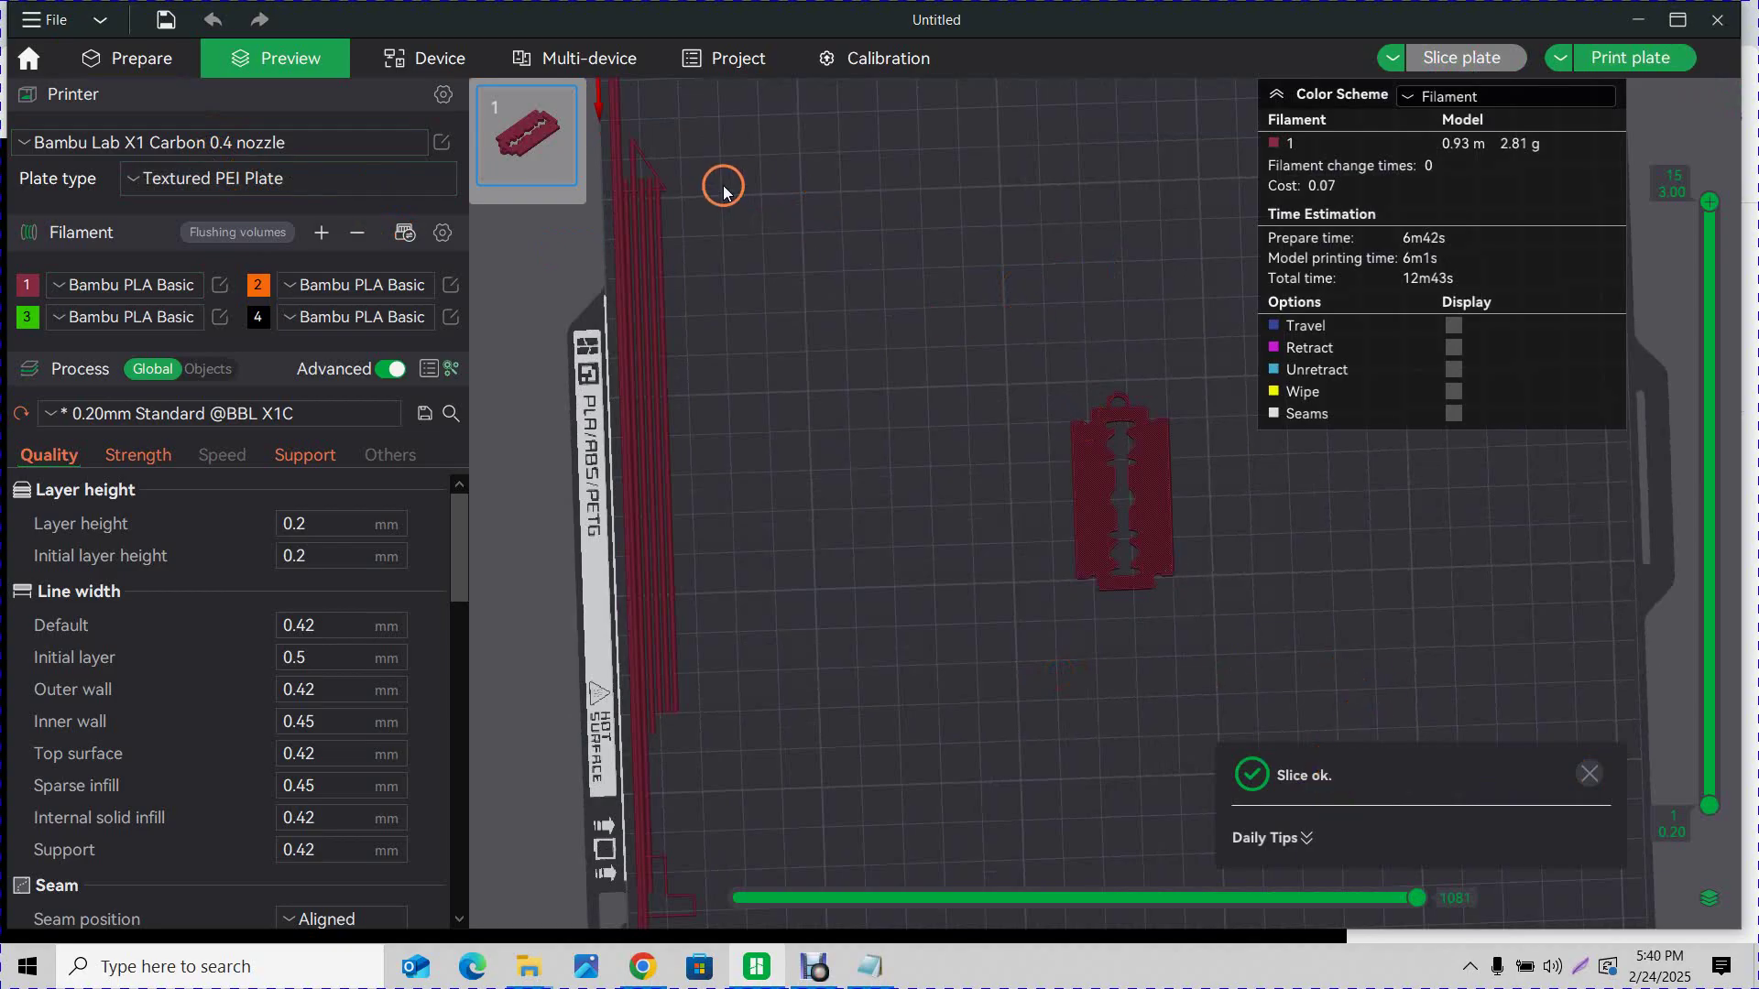
Export the model as a generic 3MF named "key chain or necklace v2 (1).3mf" into the RAZOR BLADE project folder on the Desktop
{"action": "left_click", "coordinate": [45, 19]}
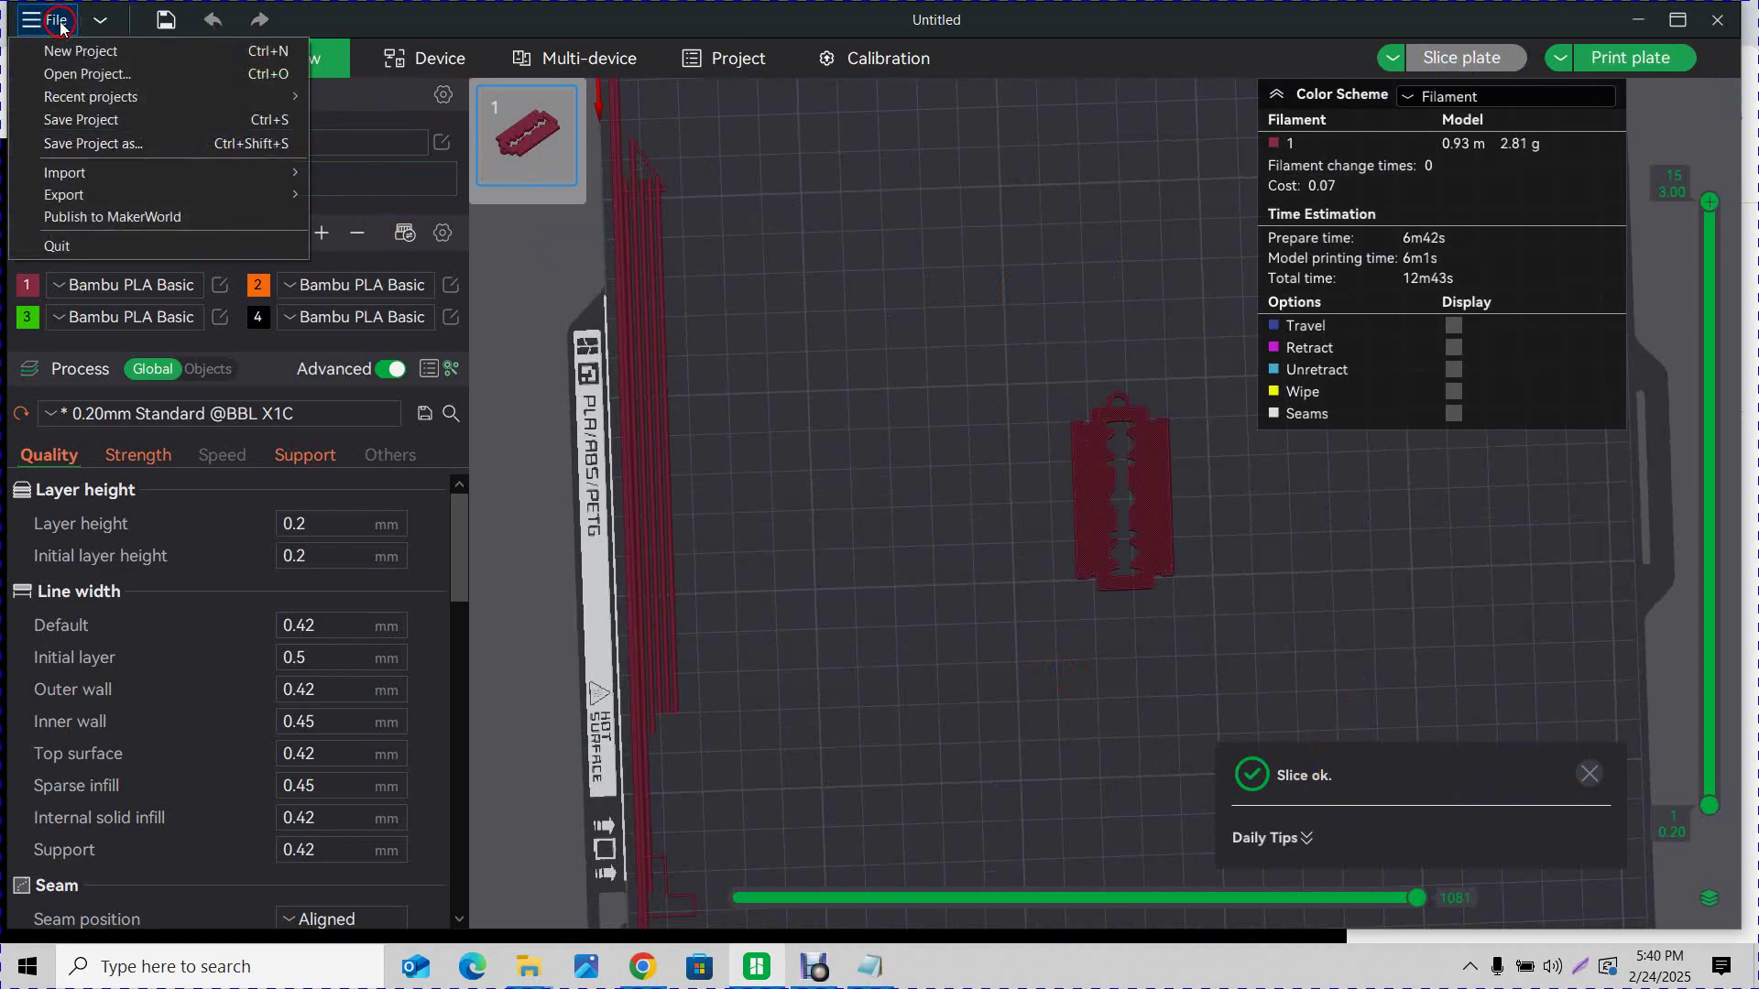
{"action": "mouse_move", "coordinate": [92, 194]}
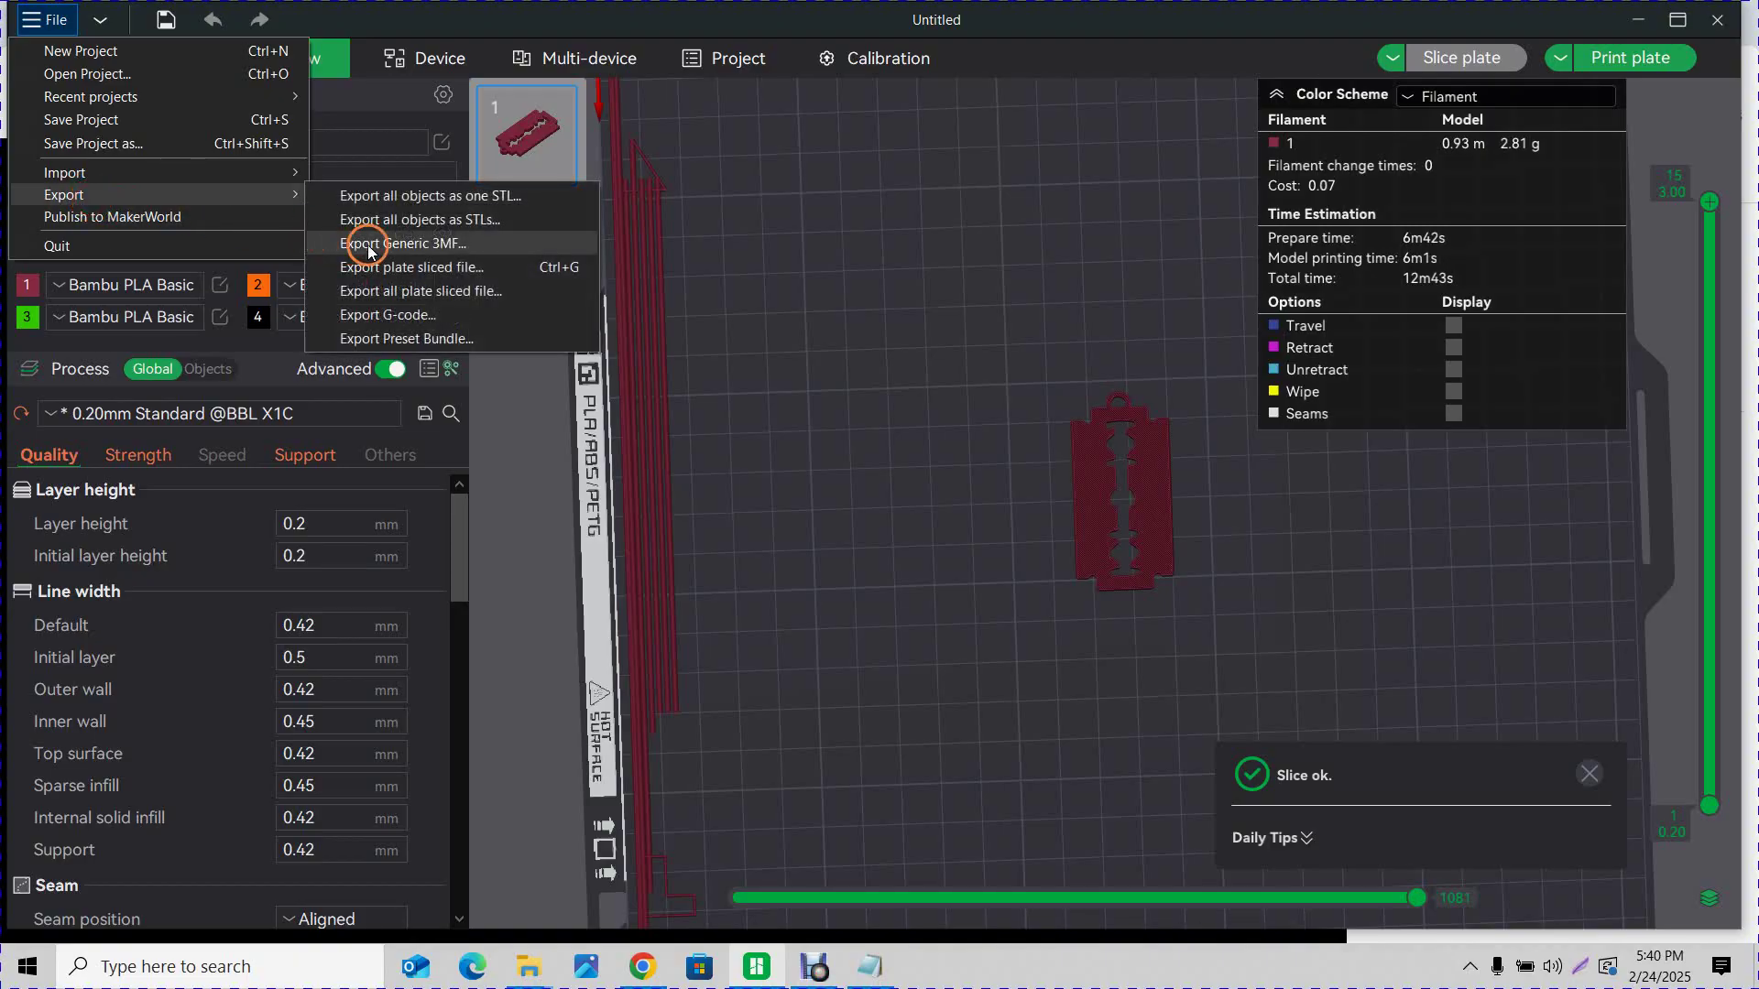
{"action": "left_click", "coordinate": [441, 245]}
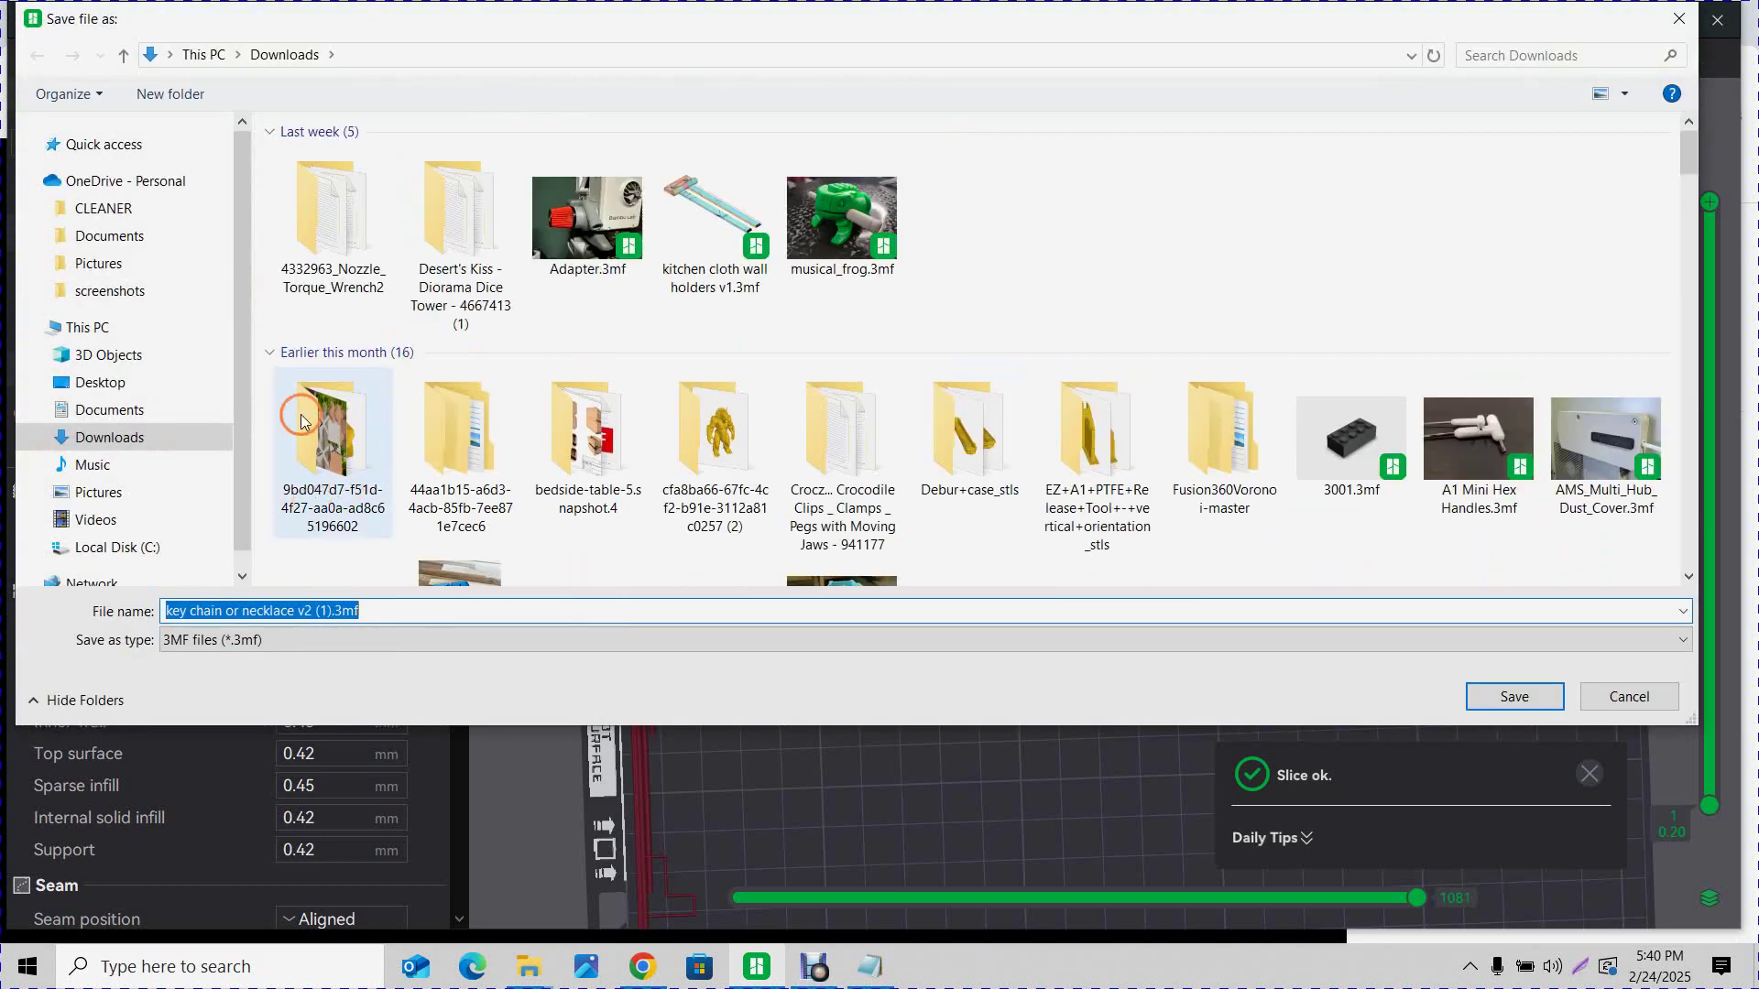
{"action": "left_click", "coordinate": [99, 381]}
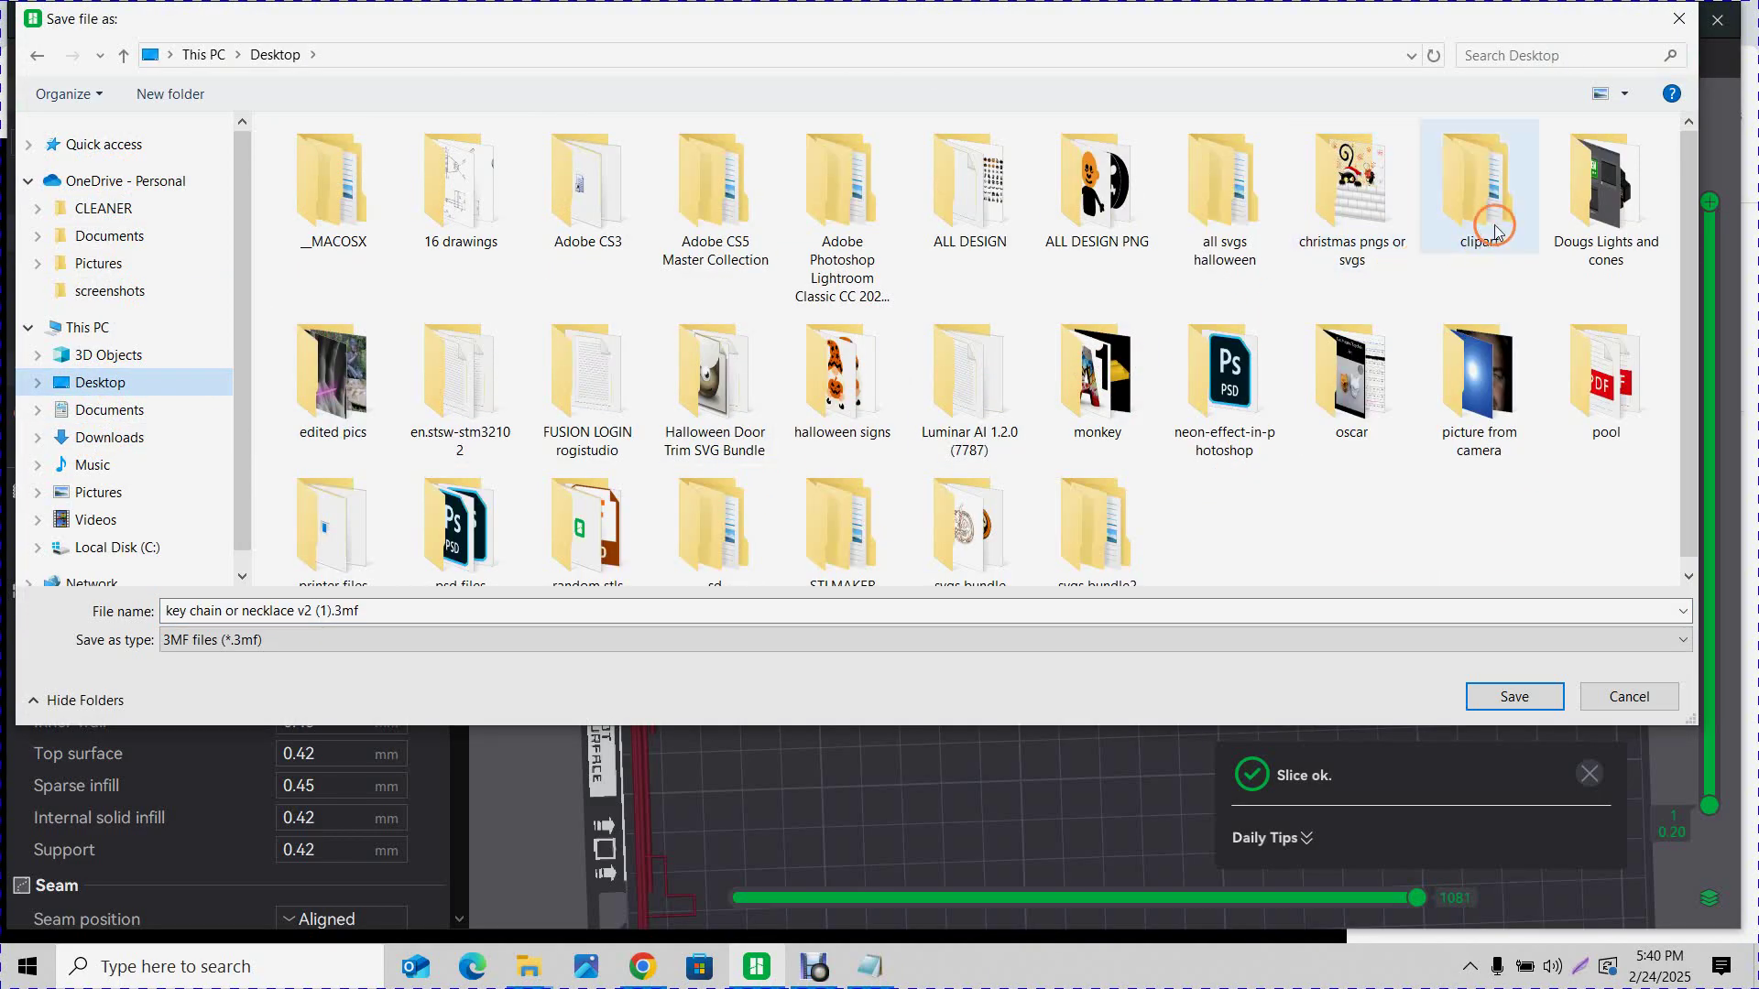
{"action": "left_click", "coordinate": [1590, 177]}
{"action": "double_click", "coordinate": [1590, 176]}
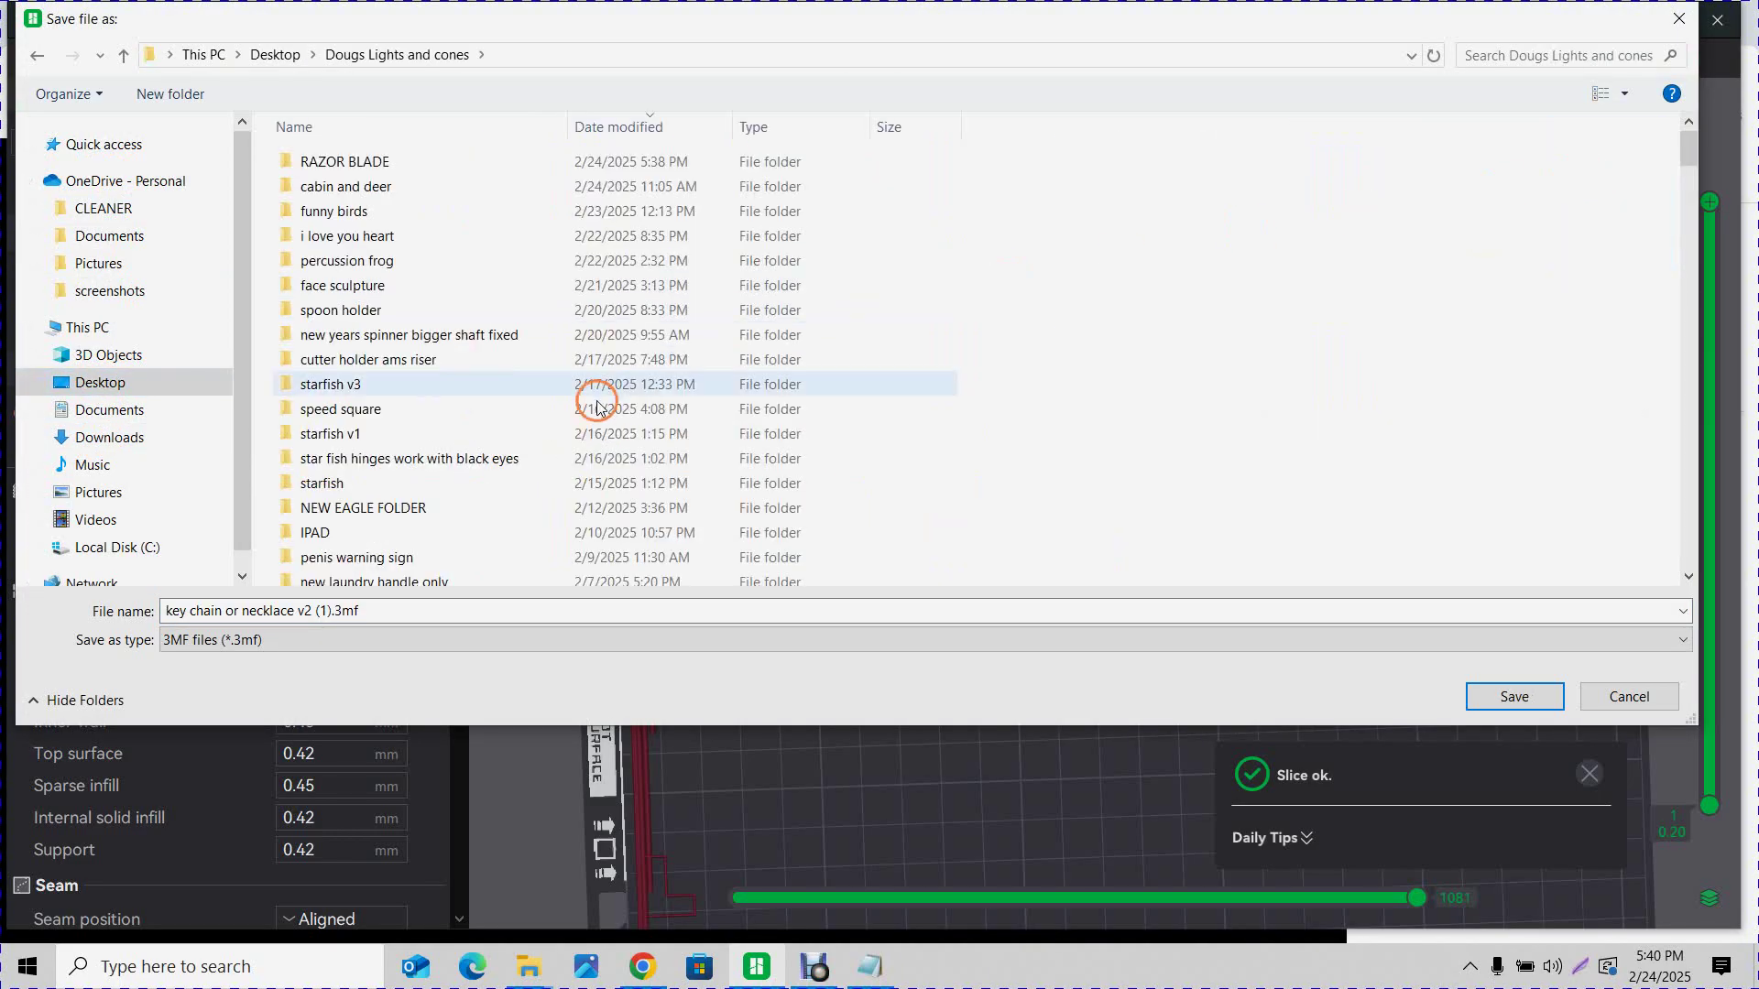
{"action": "scroll", "coordinate": [453, 447], "scroll_direction": "down", "scroll_amount": 5}
{"action": "scroll", "coordinate": [454, 447], "scroll_direction": "down", "scroll_amount": 8}
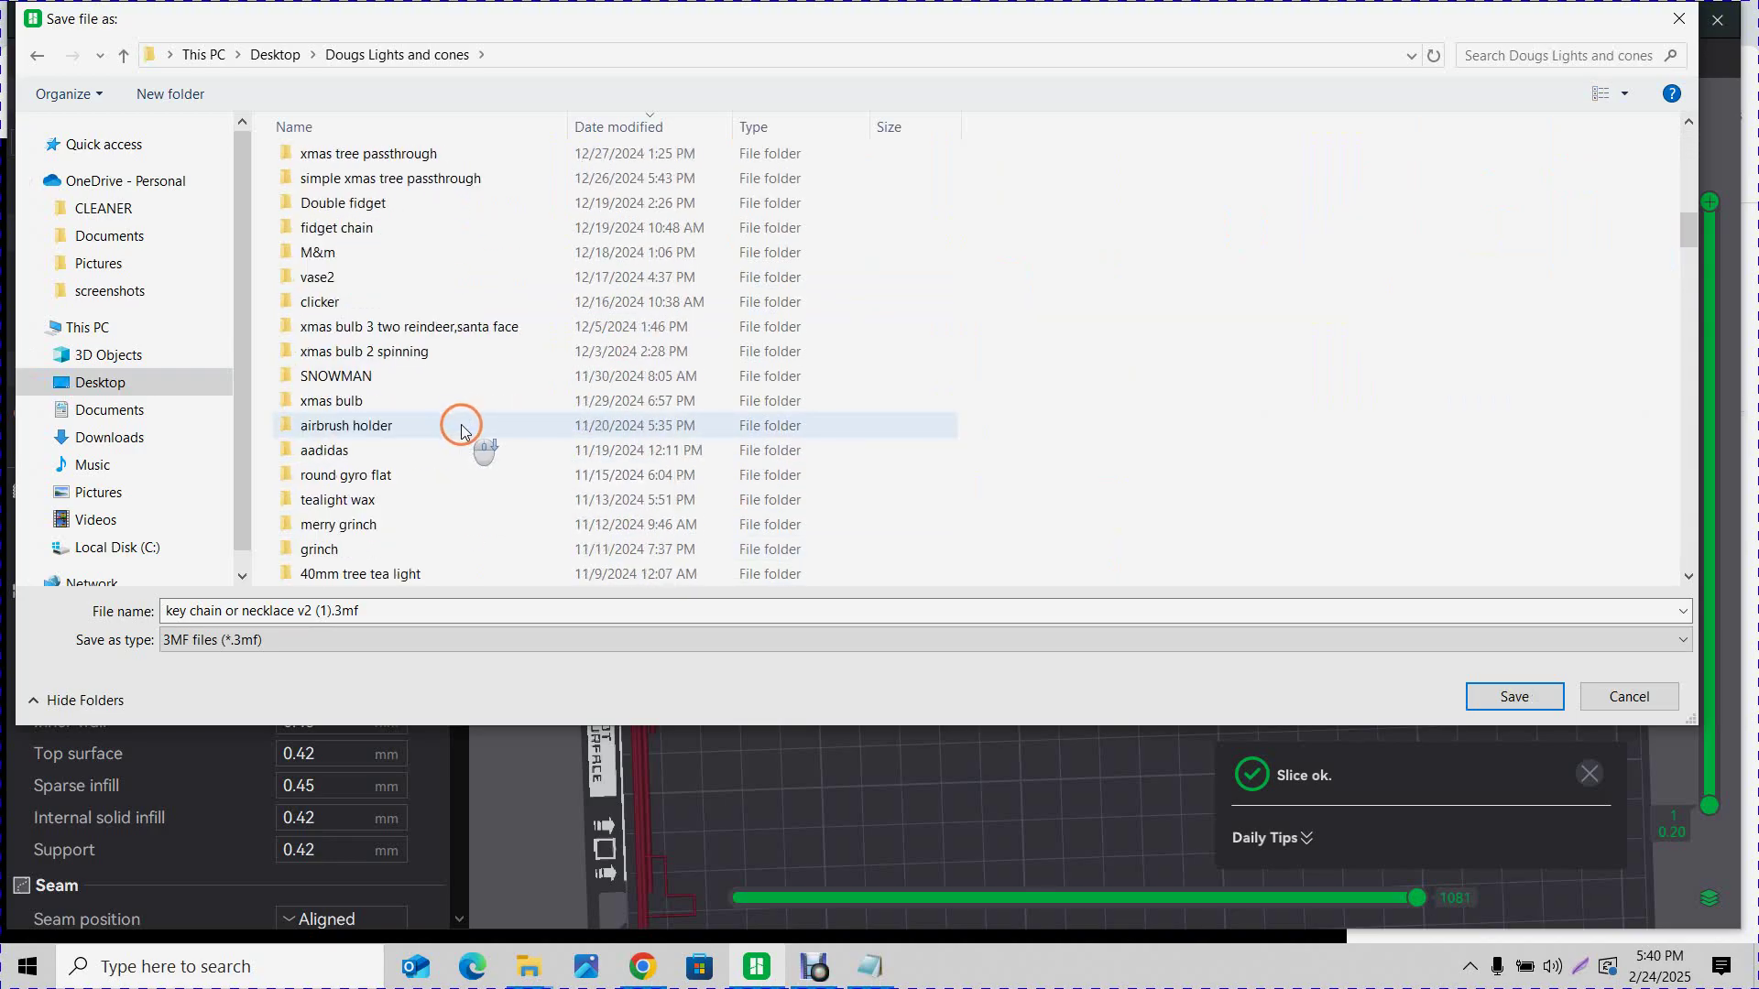
{"action": "scroll", "coordinate": [513, 403], "scroll_direction": "up", "scroll_amount": 12}
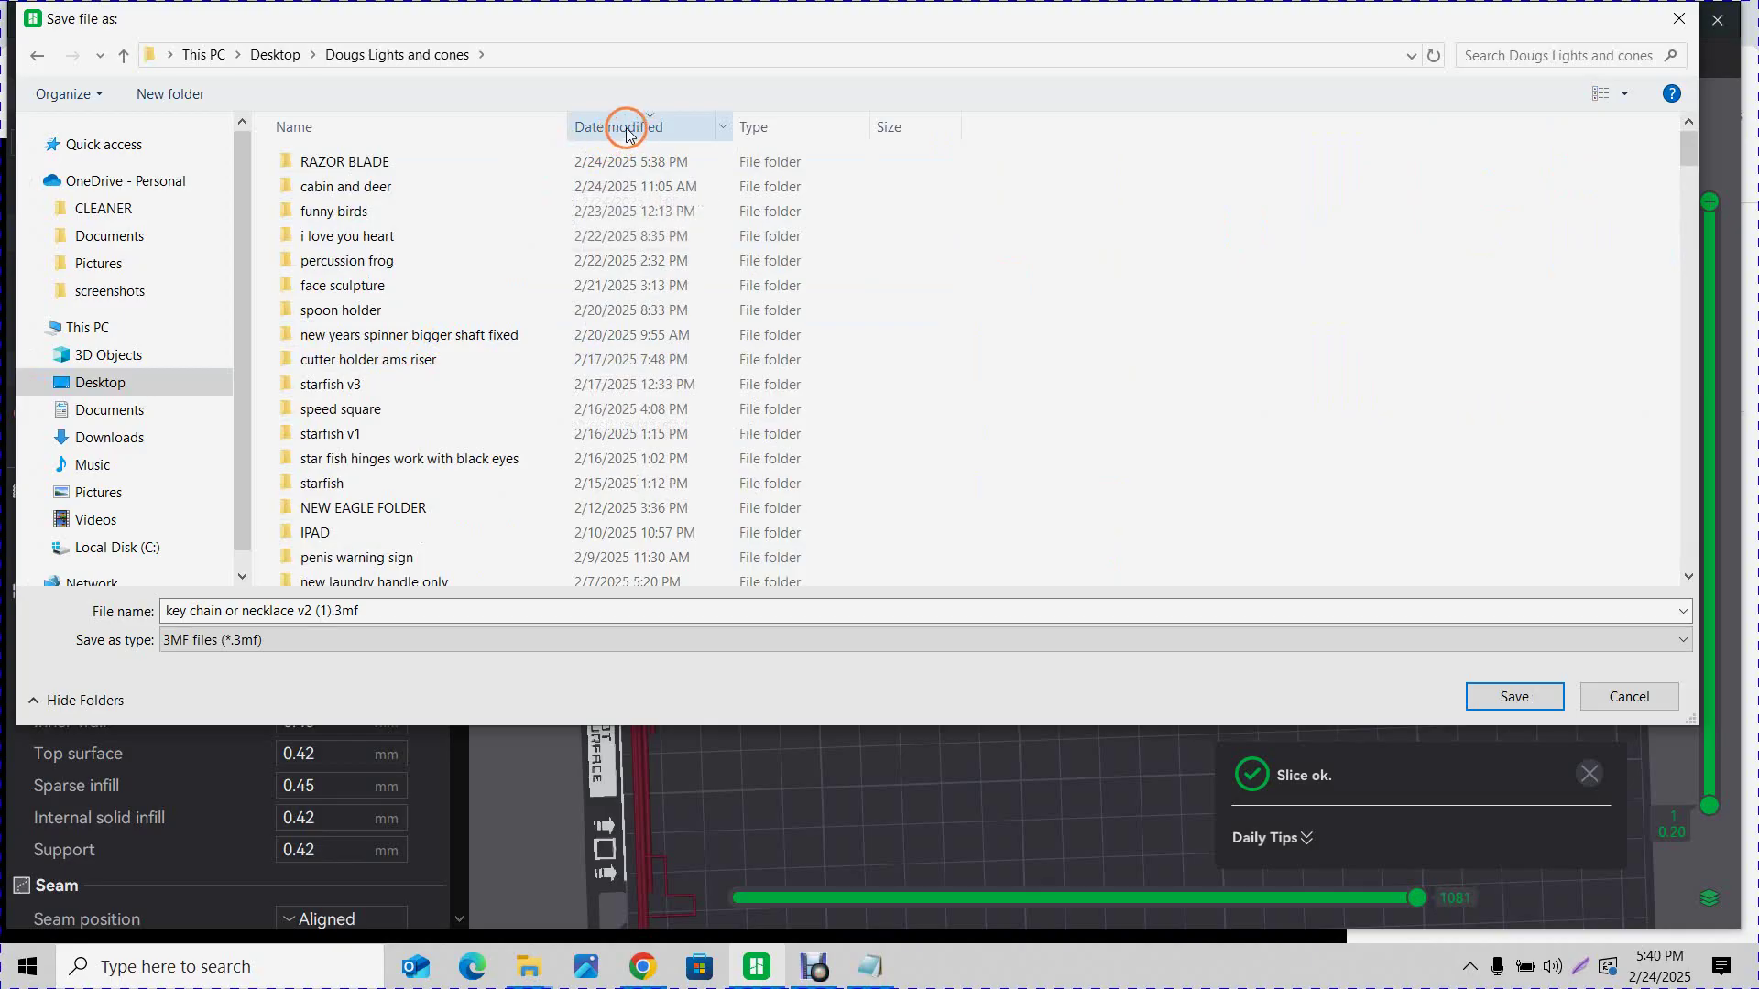
{"action": "double_click", "coordinate": [327, 162]}
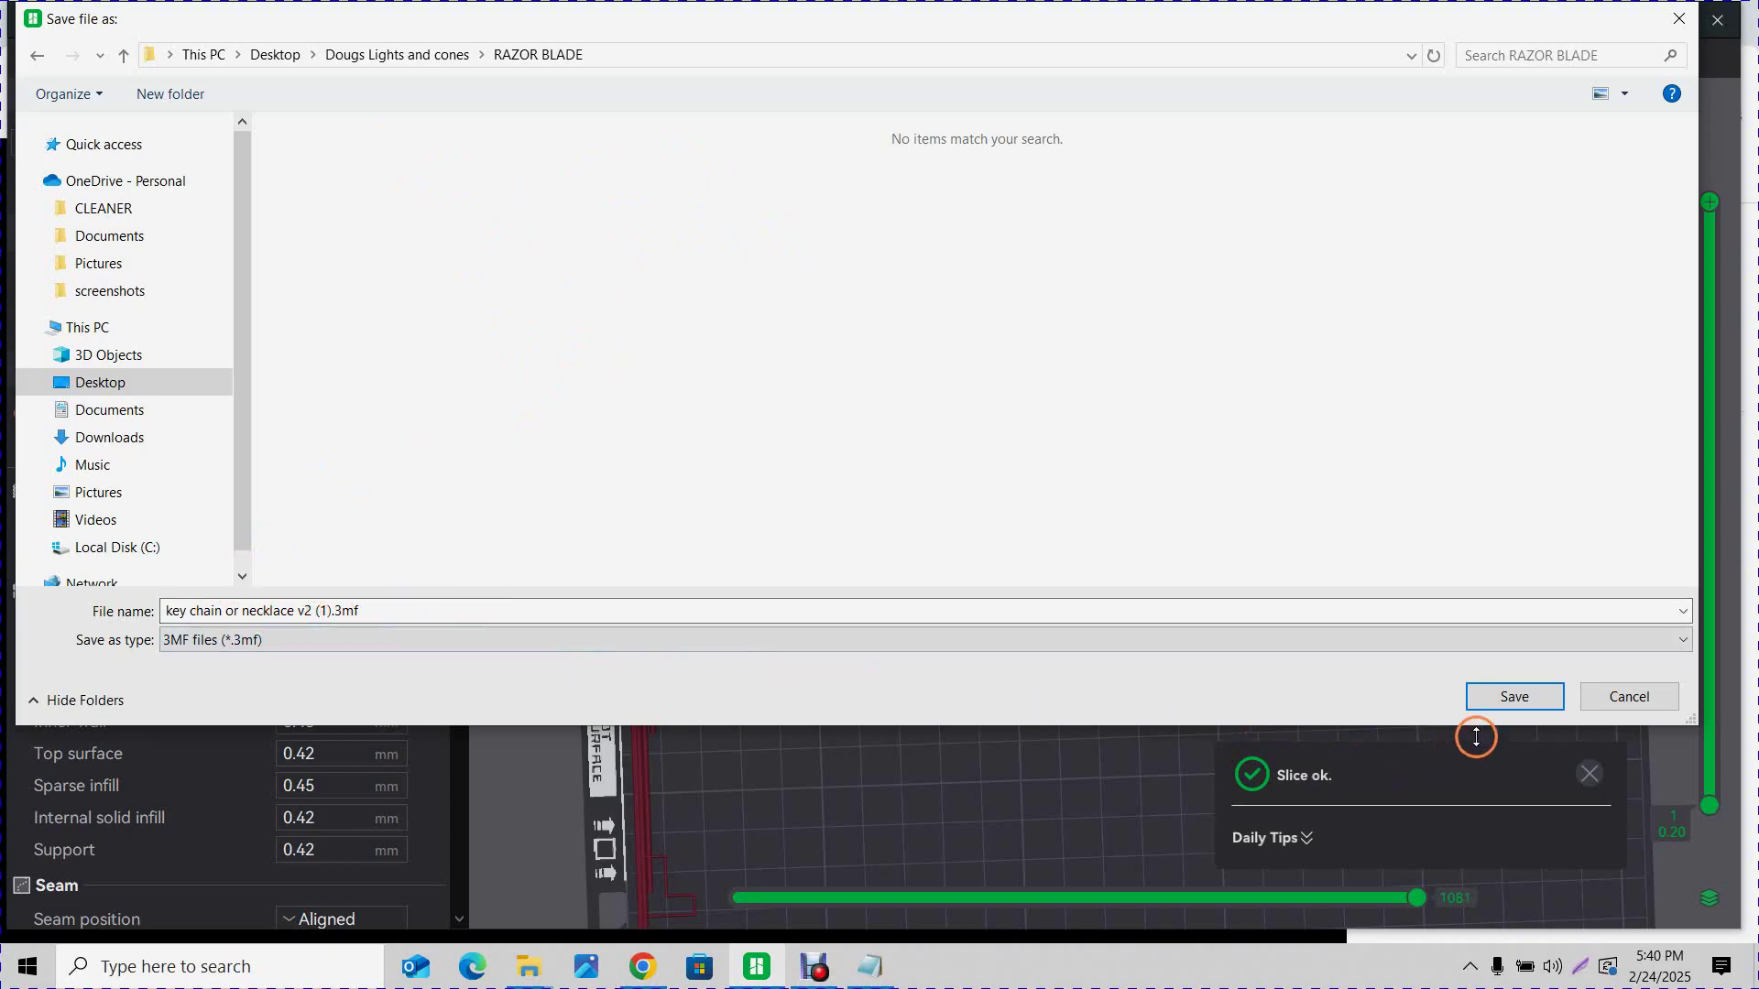
{"action": "left_click", "coordinate": [1515, 696]}
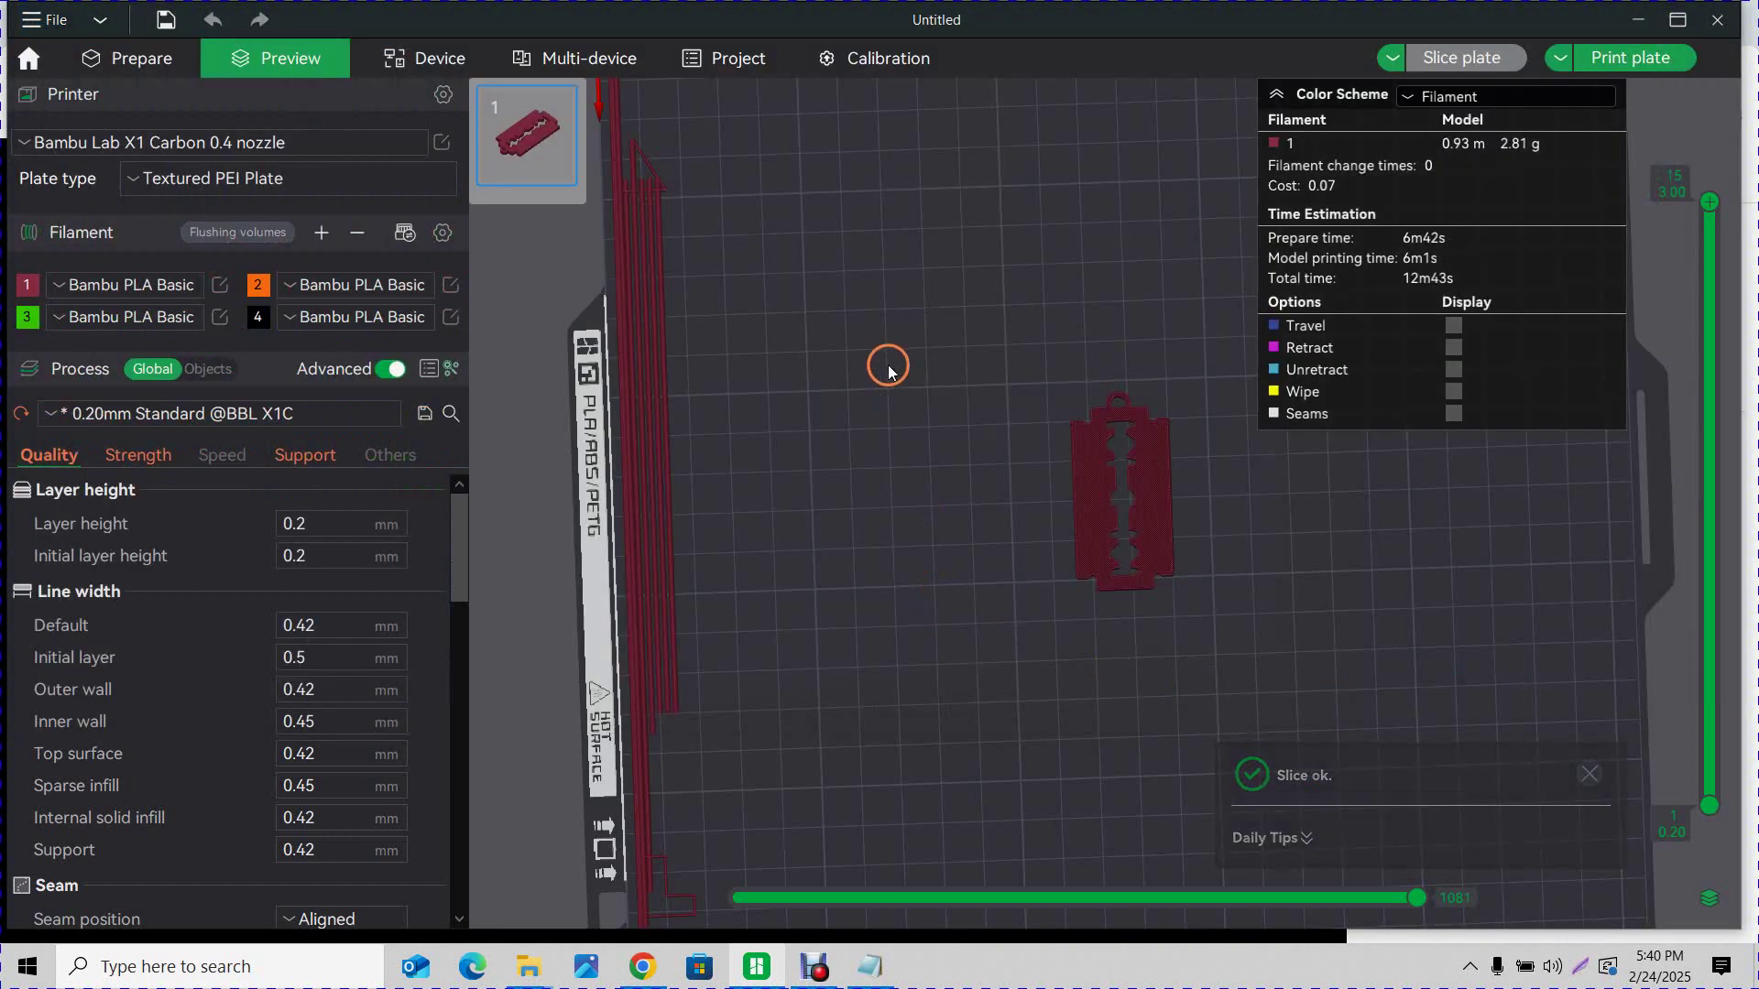
Switch to MakerWorld in the browser, start uploading an original model, and answer Yes to having a Bambu Studio .3mf file
{"action": "left_click", "coordinate": [1640, 23]}
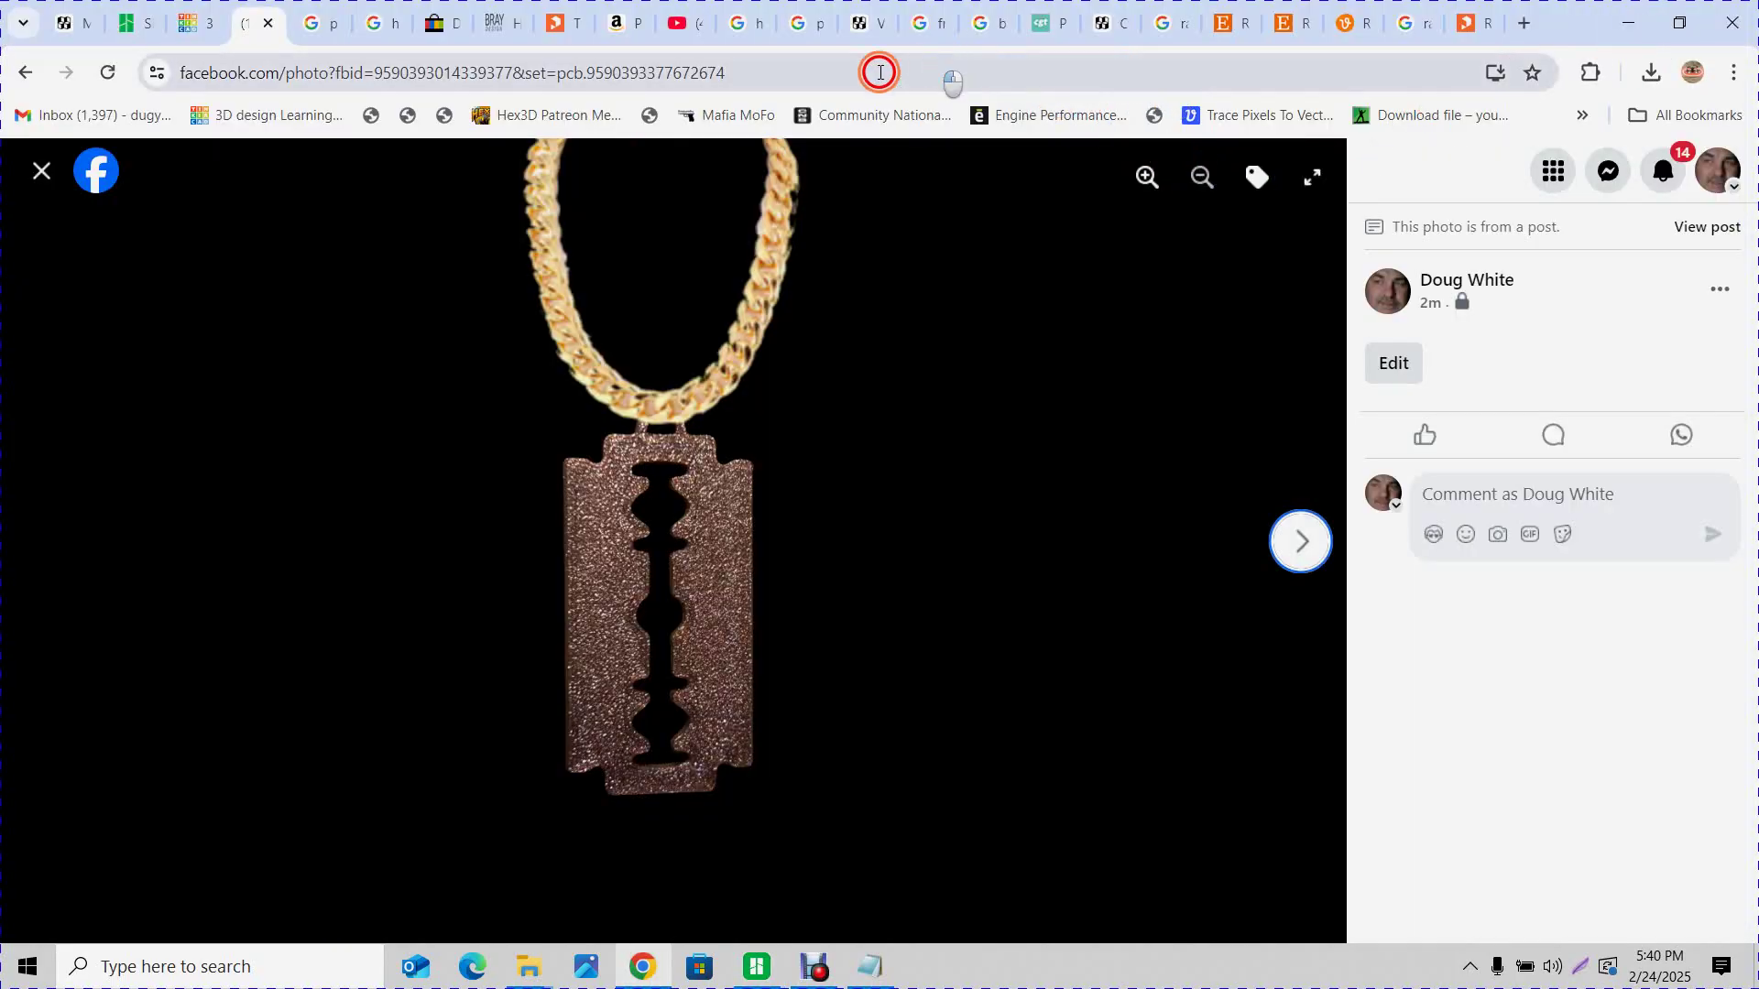
{"action": "left_click", "coordinate": [69, 25]}
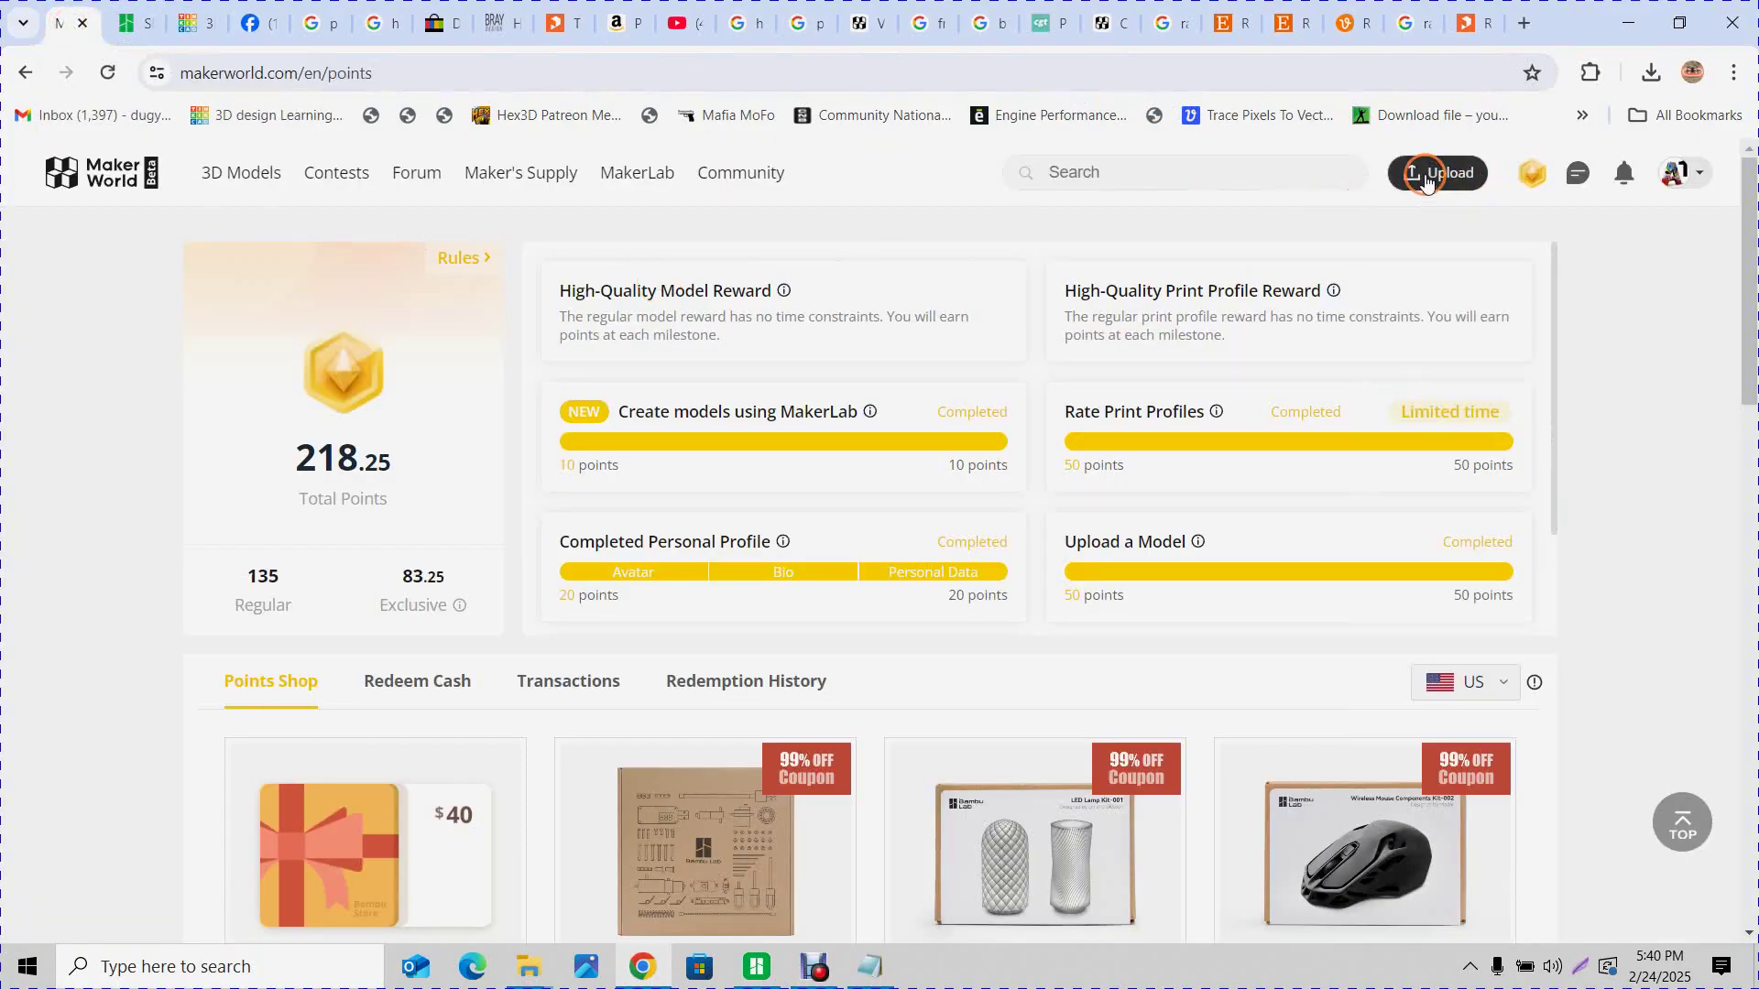
{"action": "mouse_move", "coordinate": [1429, 173]}
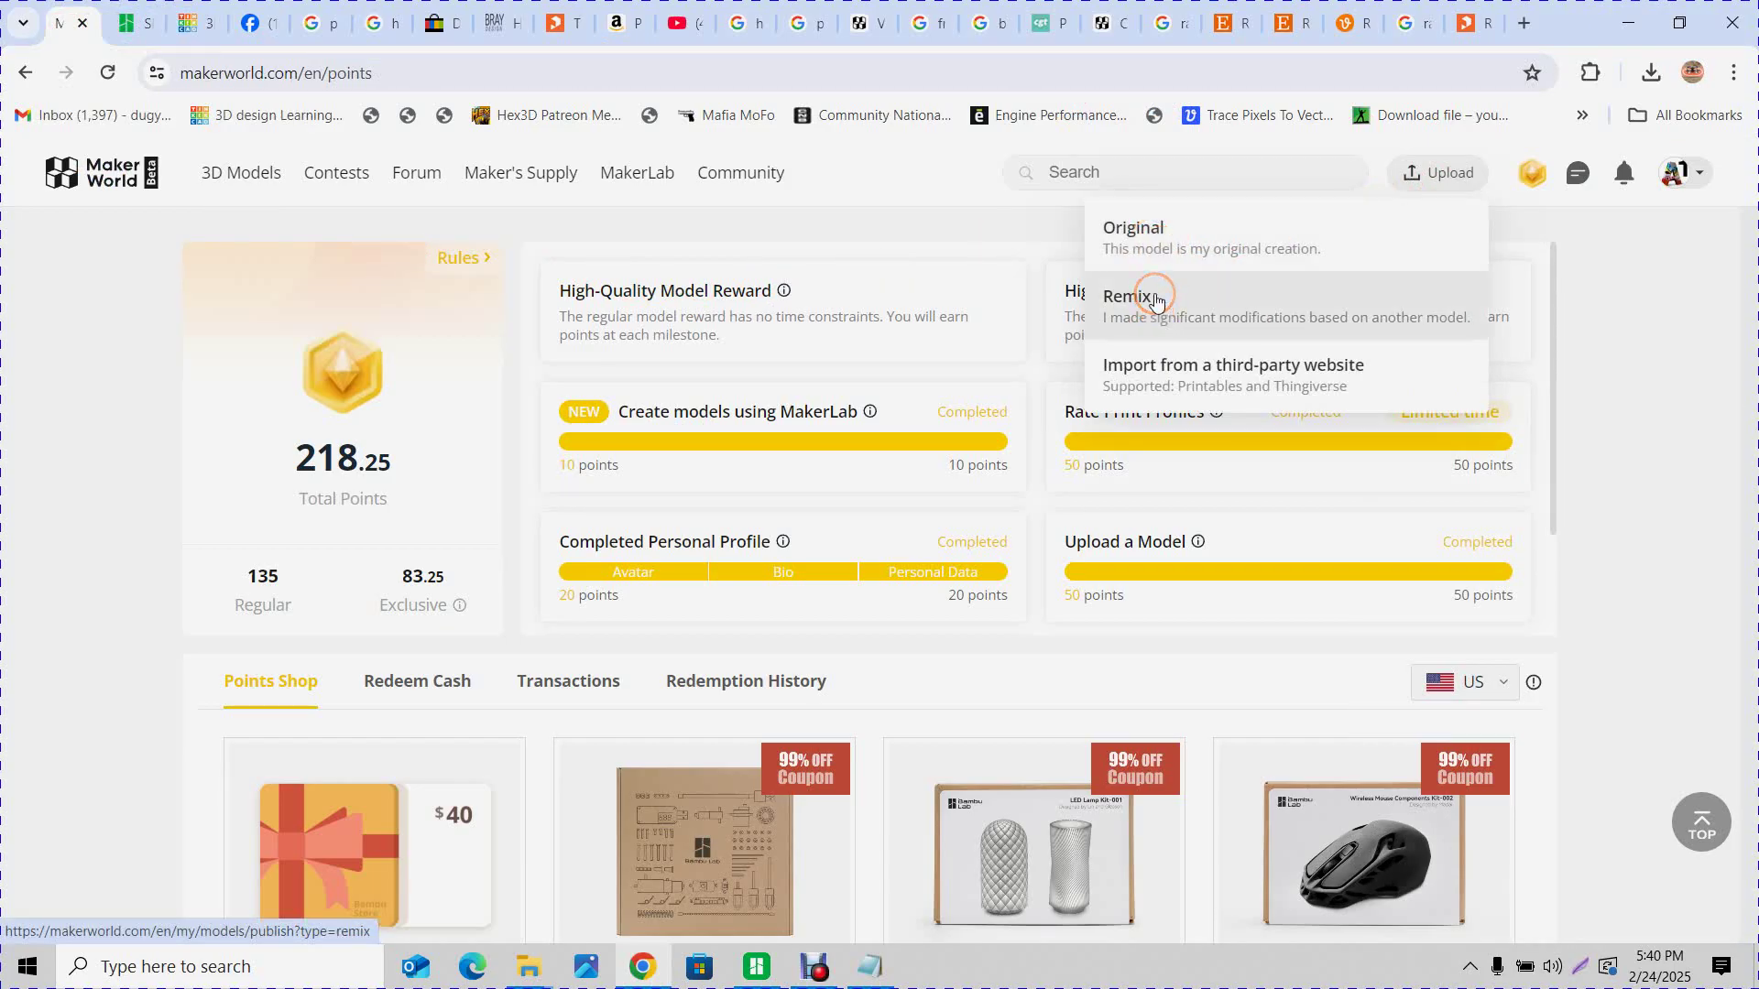
{"action": "left_click", "coordinate": [1157, 240]}
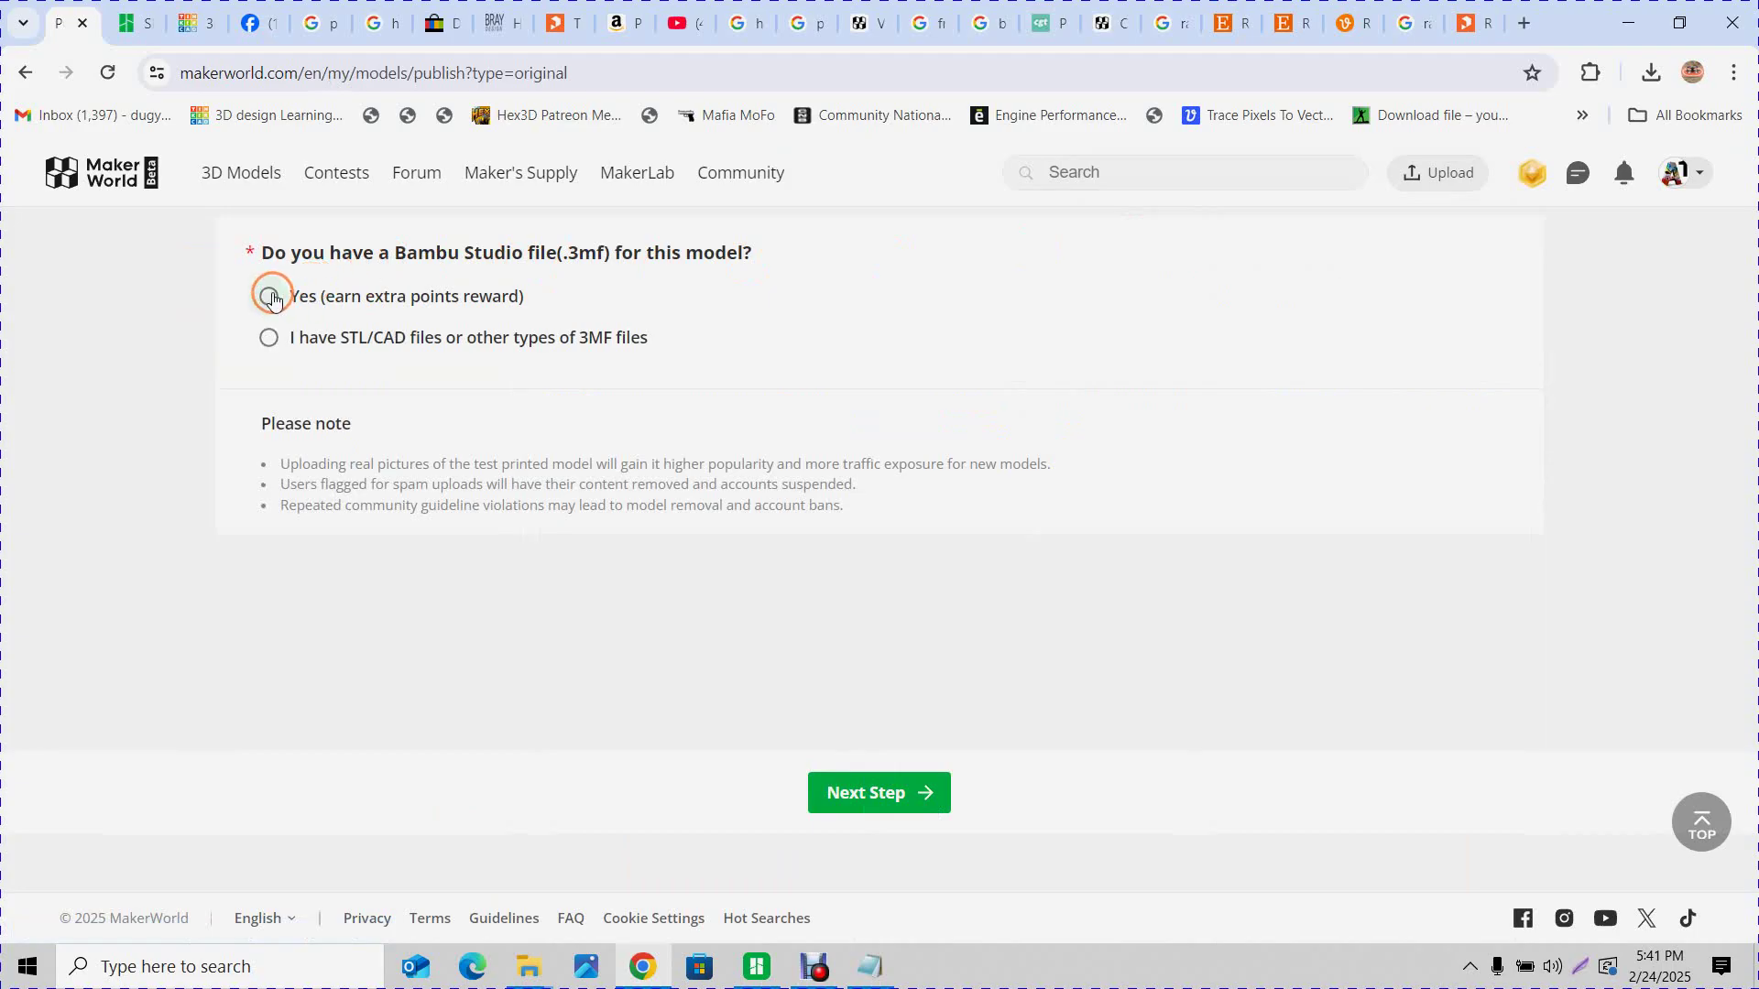
{"action": "left_click", "coordinate": [270, 296]}
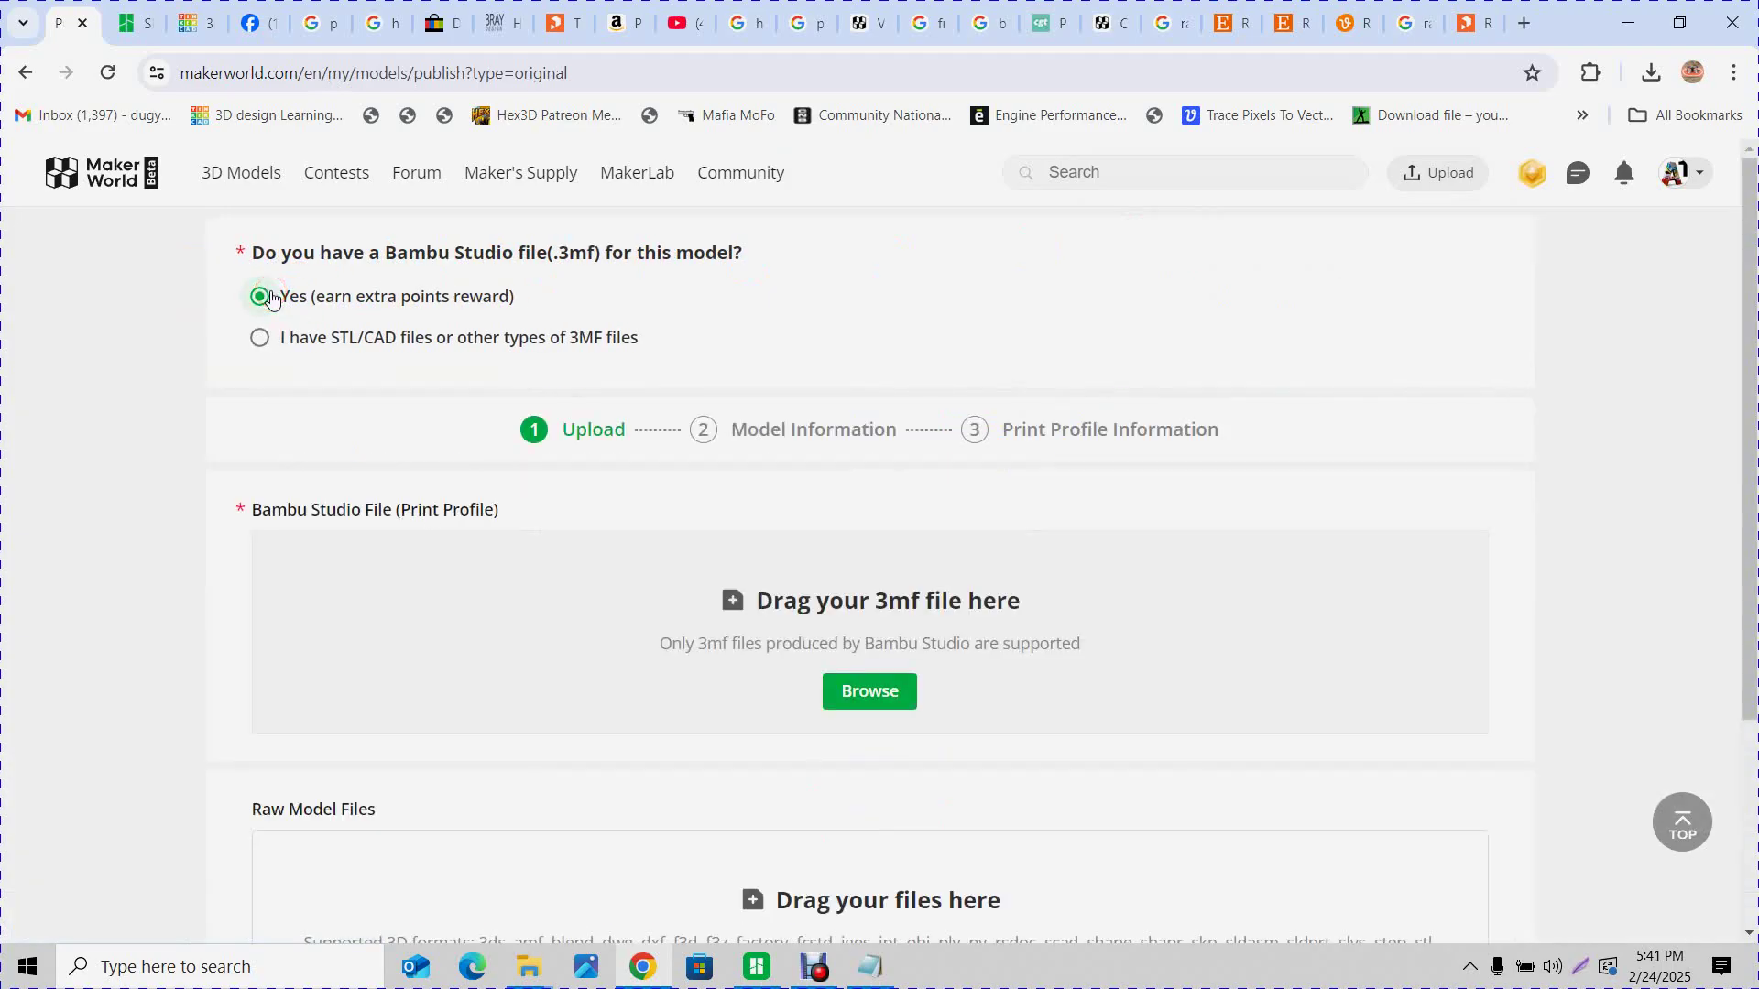
Upload "key chain or necklace v2 (1).3mf" from the RAZOR BLADE project folder on the Desktop as the Bambu Studio print profile file
{"action": "left_click", "coordinate": [866, 694]}
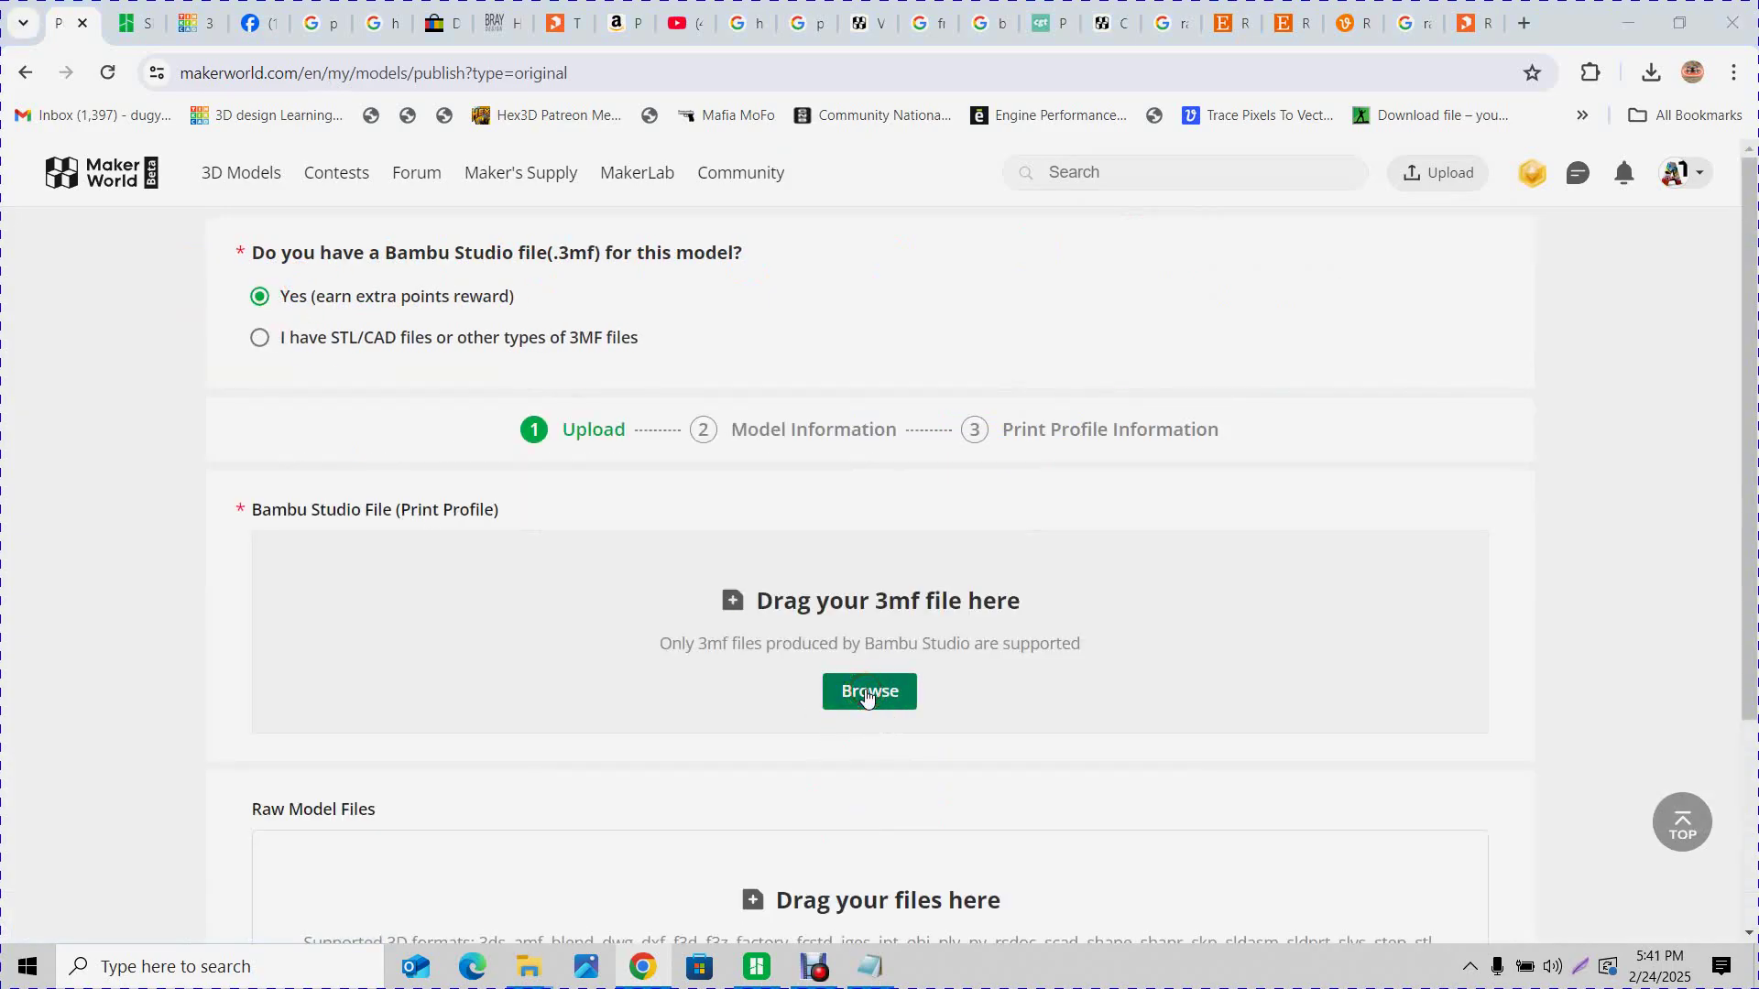
{"action": "left_click", "coordinate": [438, 442]}
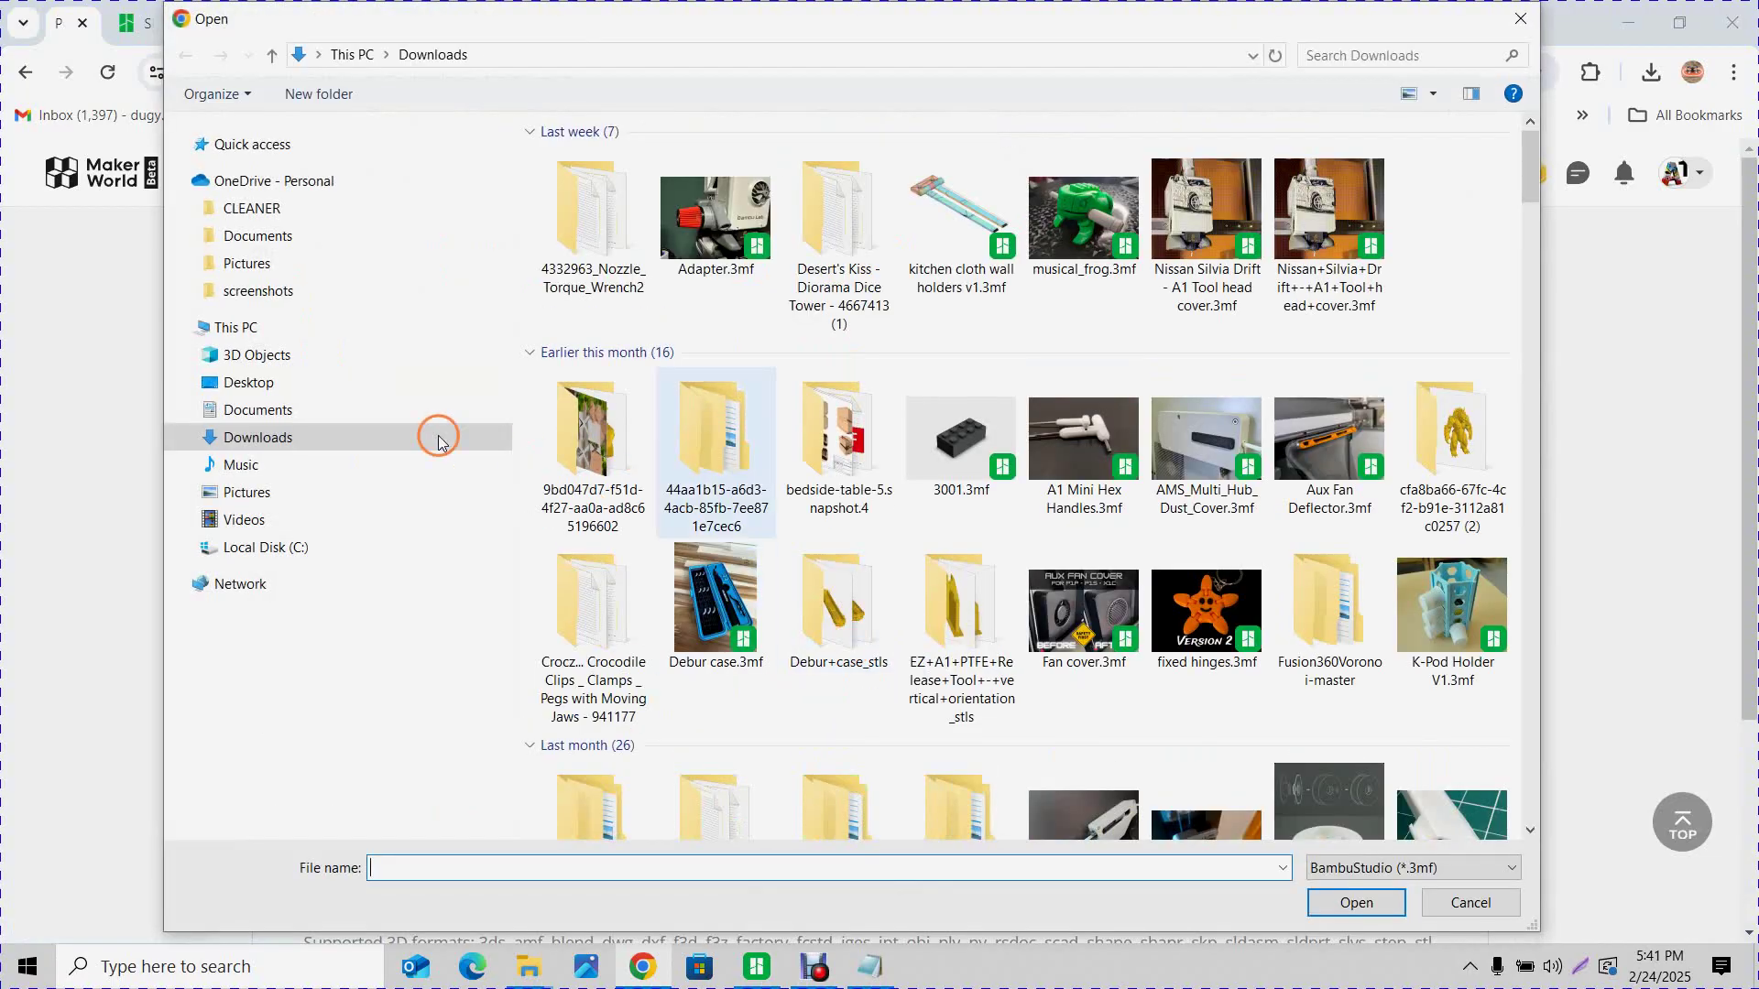
{"action": "left_click", "coordinate": [266, 385]}
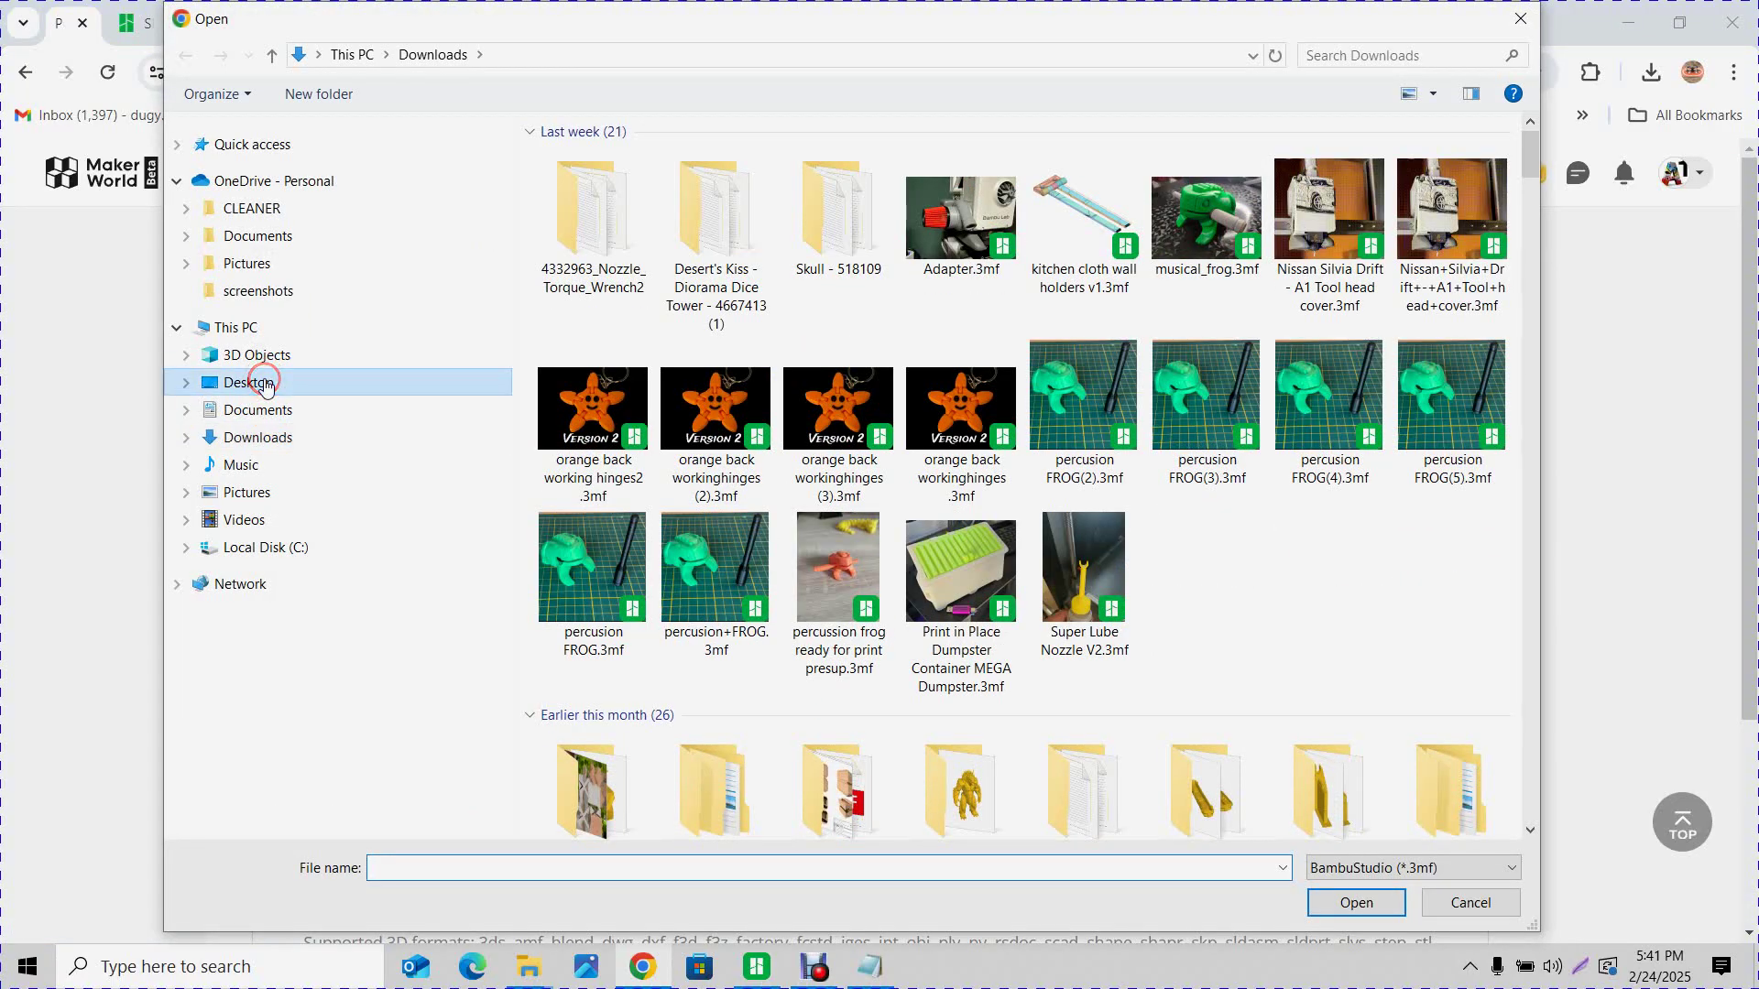
{"action": "left_click", "coordinate": [1299, 446]}
{"action": "double_click", "coordinate": [842, 385]}
{"action": "double_click", "coordinate": [604, 162]}
{"action": "double_click", "coordinate": [602, 182]}
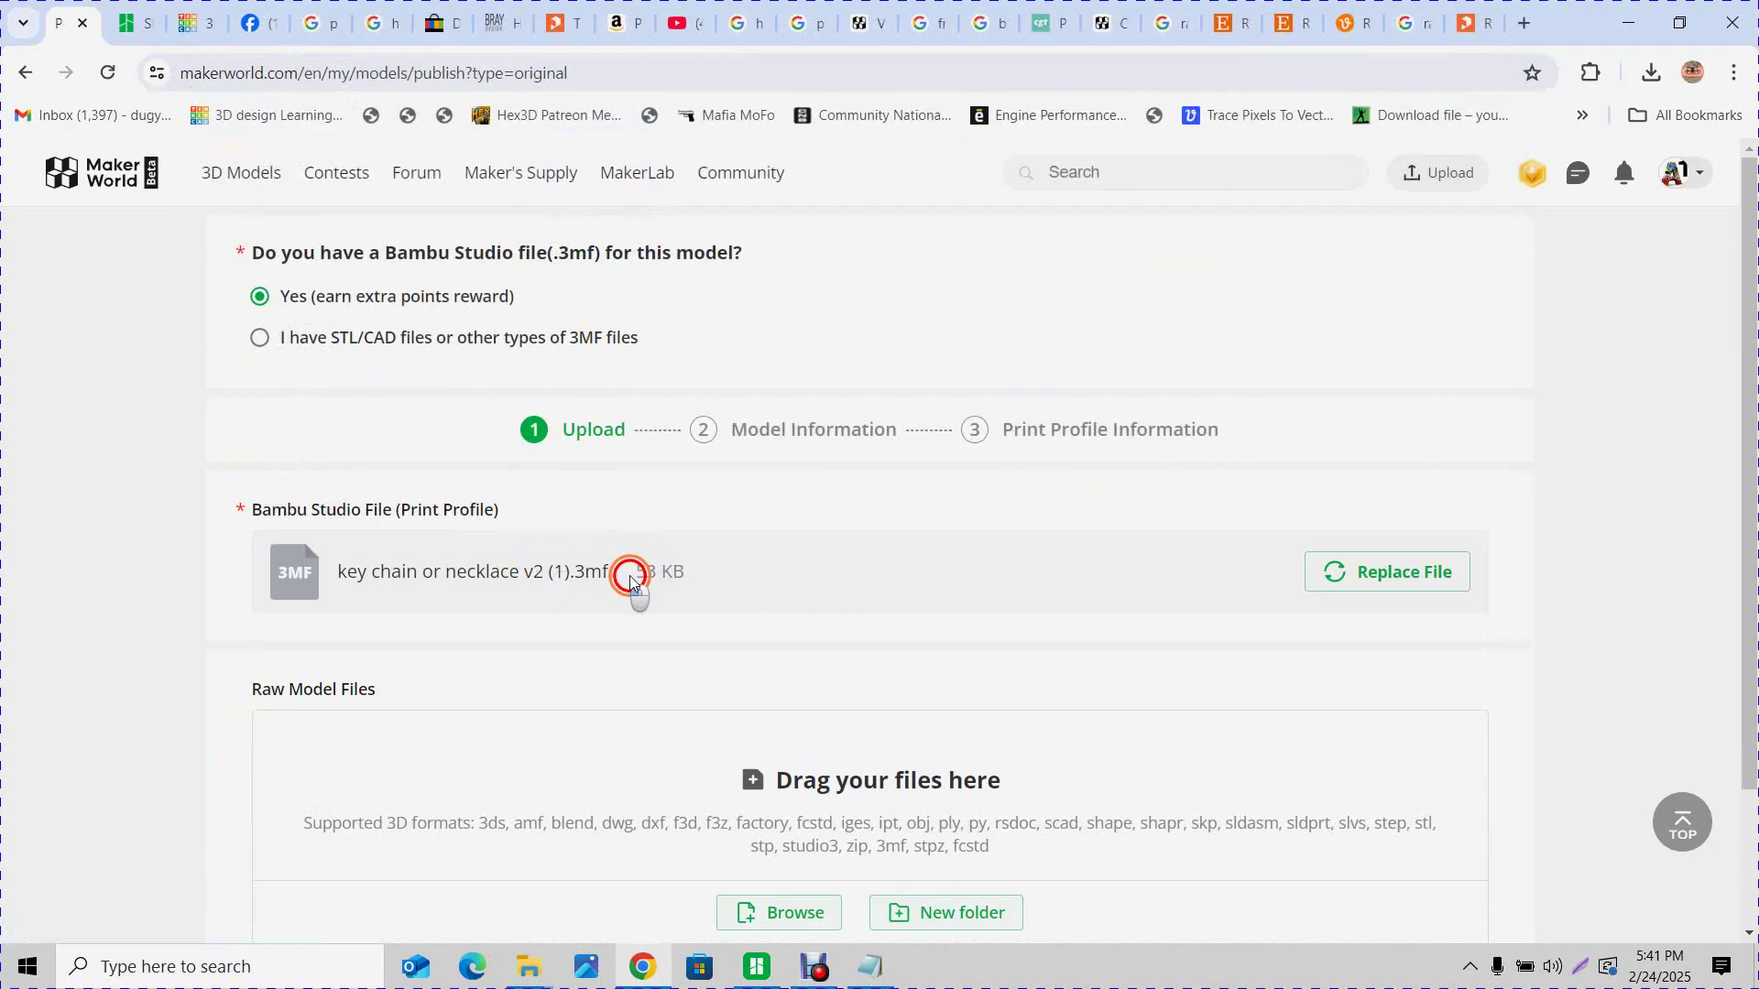
Continue to the Model Information stage without adding any raw model files
{"action": "scroll", "coordinate": [705, 588], "scroll_direction": "down", "scroll_amount": 2}
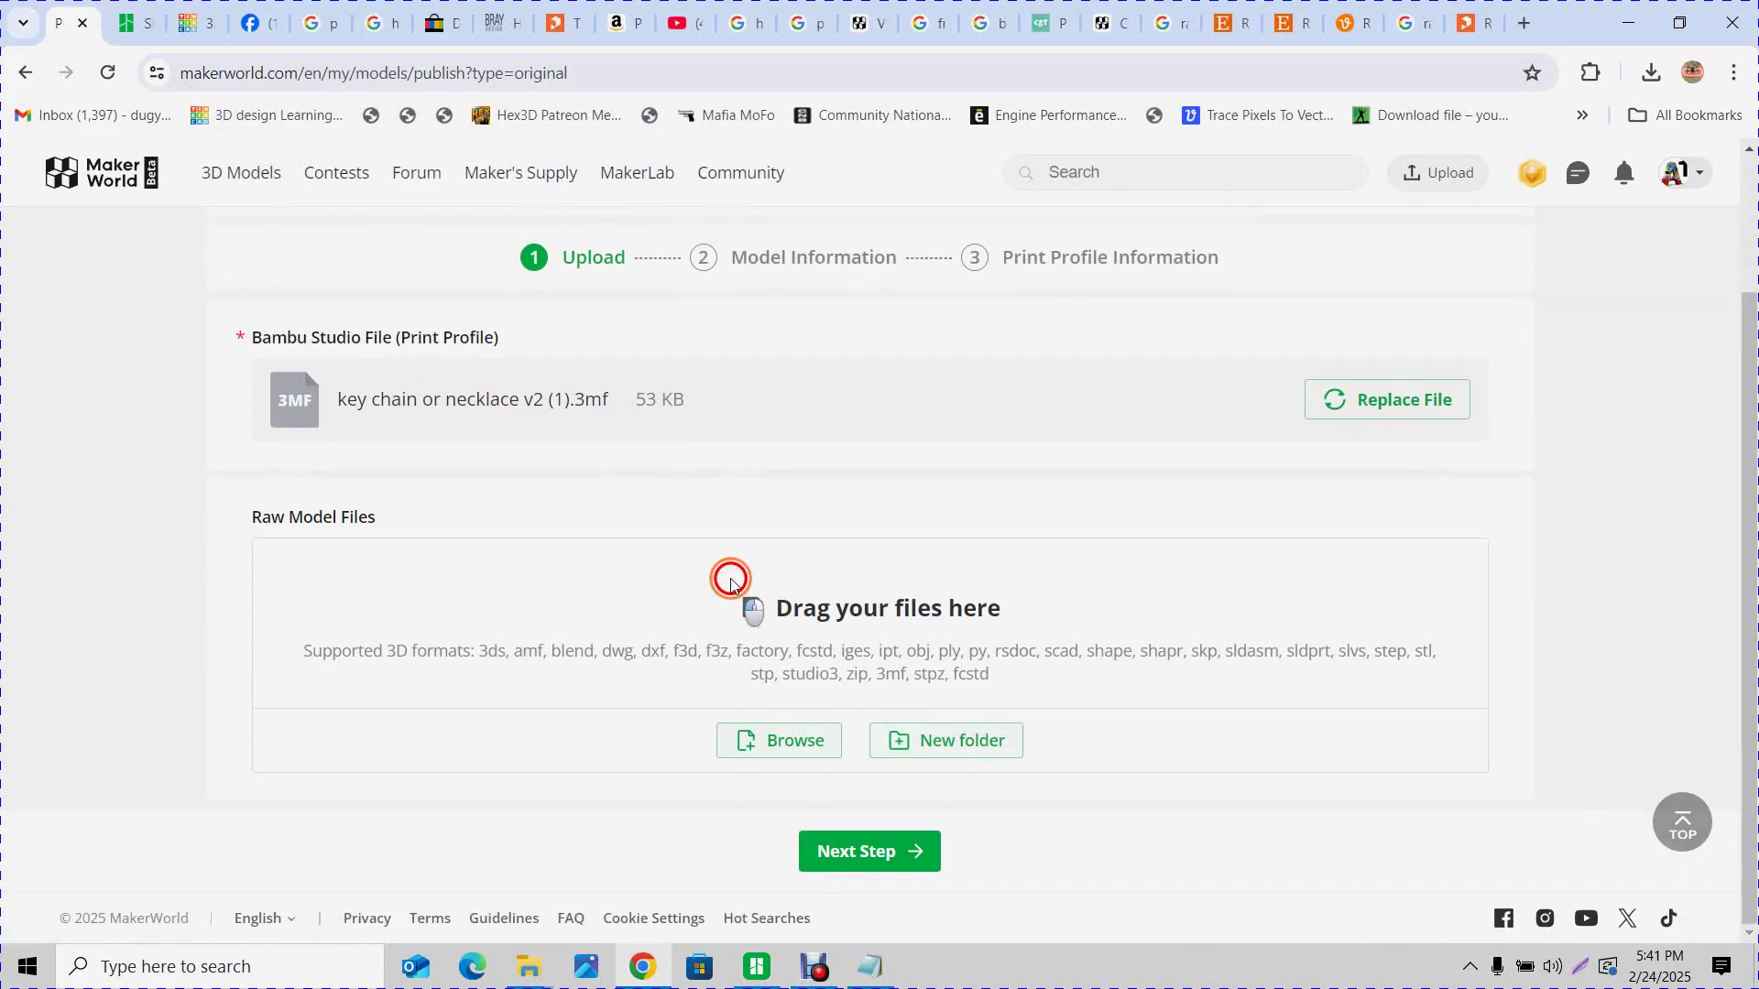
{"action": "scroll", "coordinate": [357, 513], "scroll_direction": "up", "scroll_amount": 2}
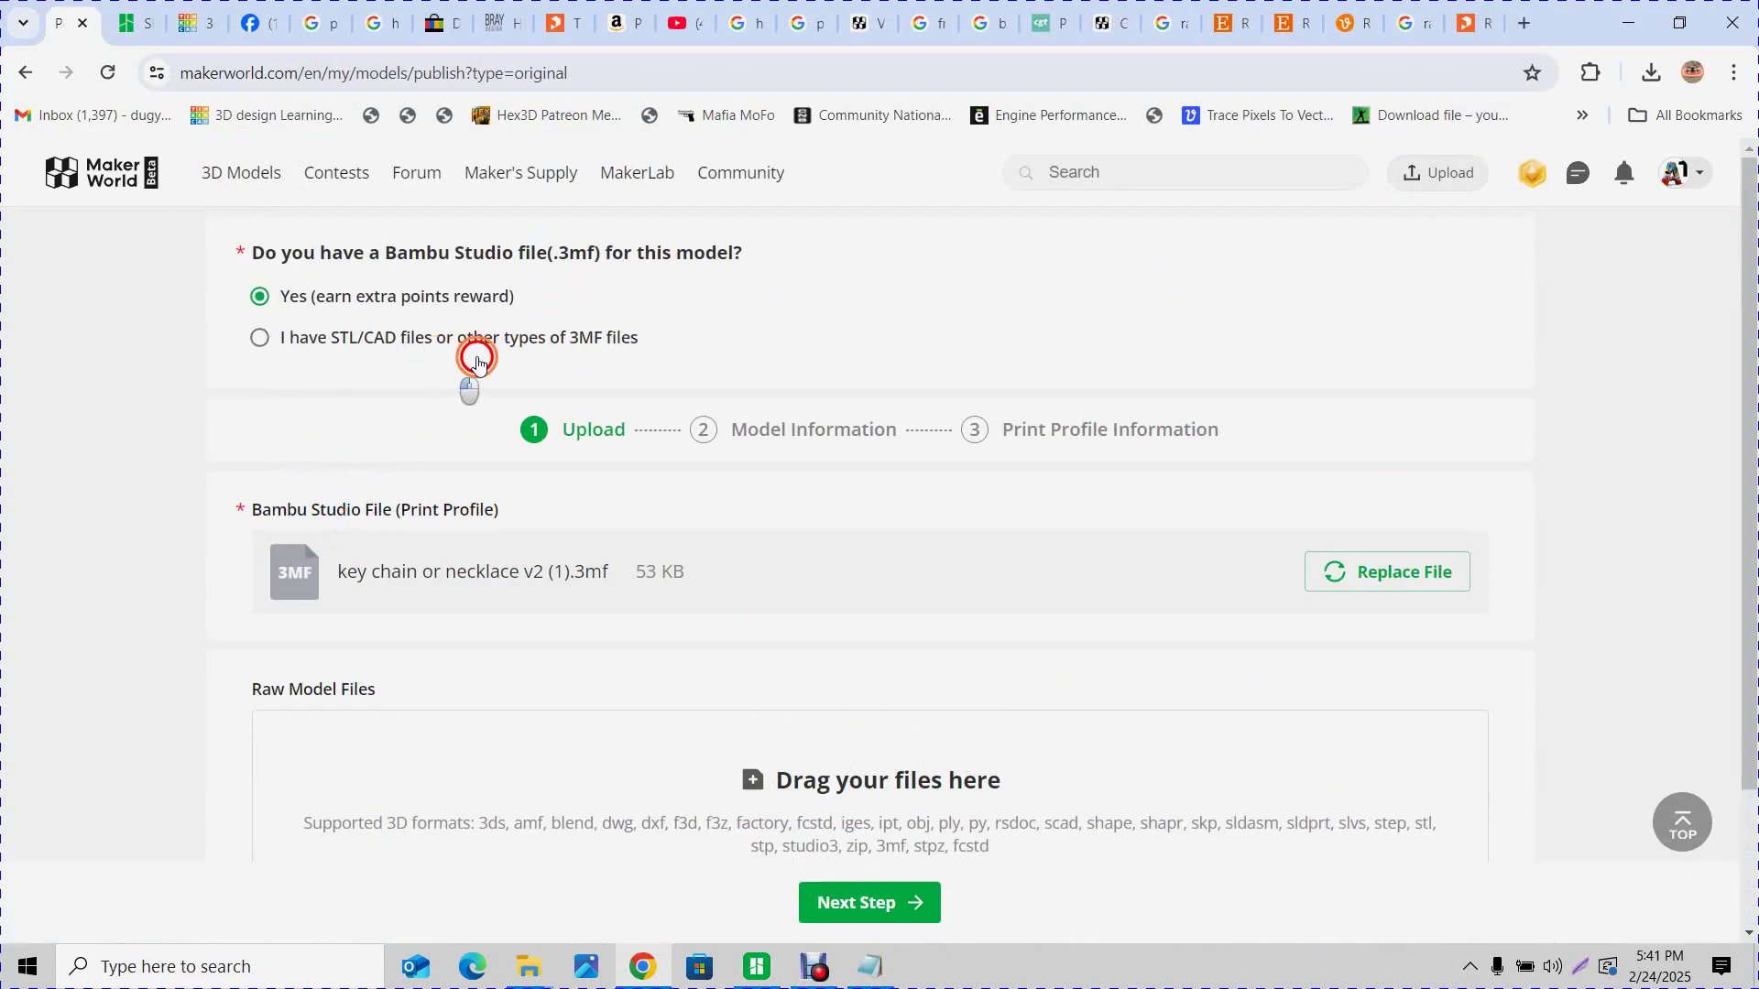
{"action": "scroll", "coordinate": [708, 676], "scroll_direction": "down", "scroll_amount": 2}
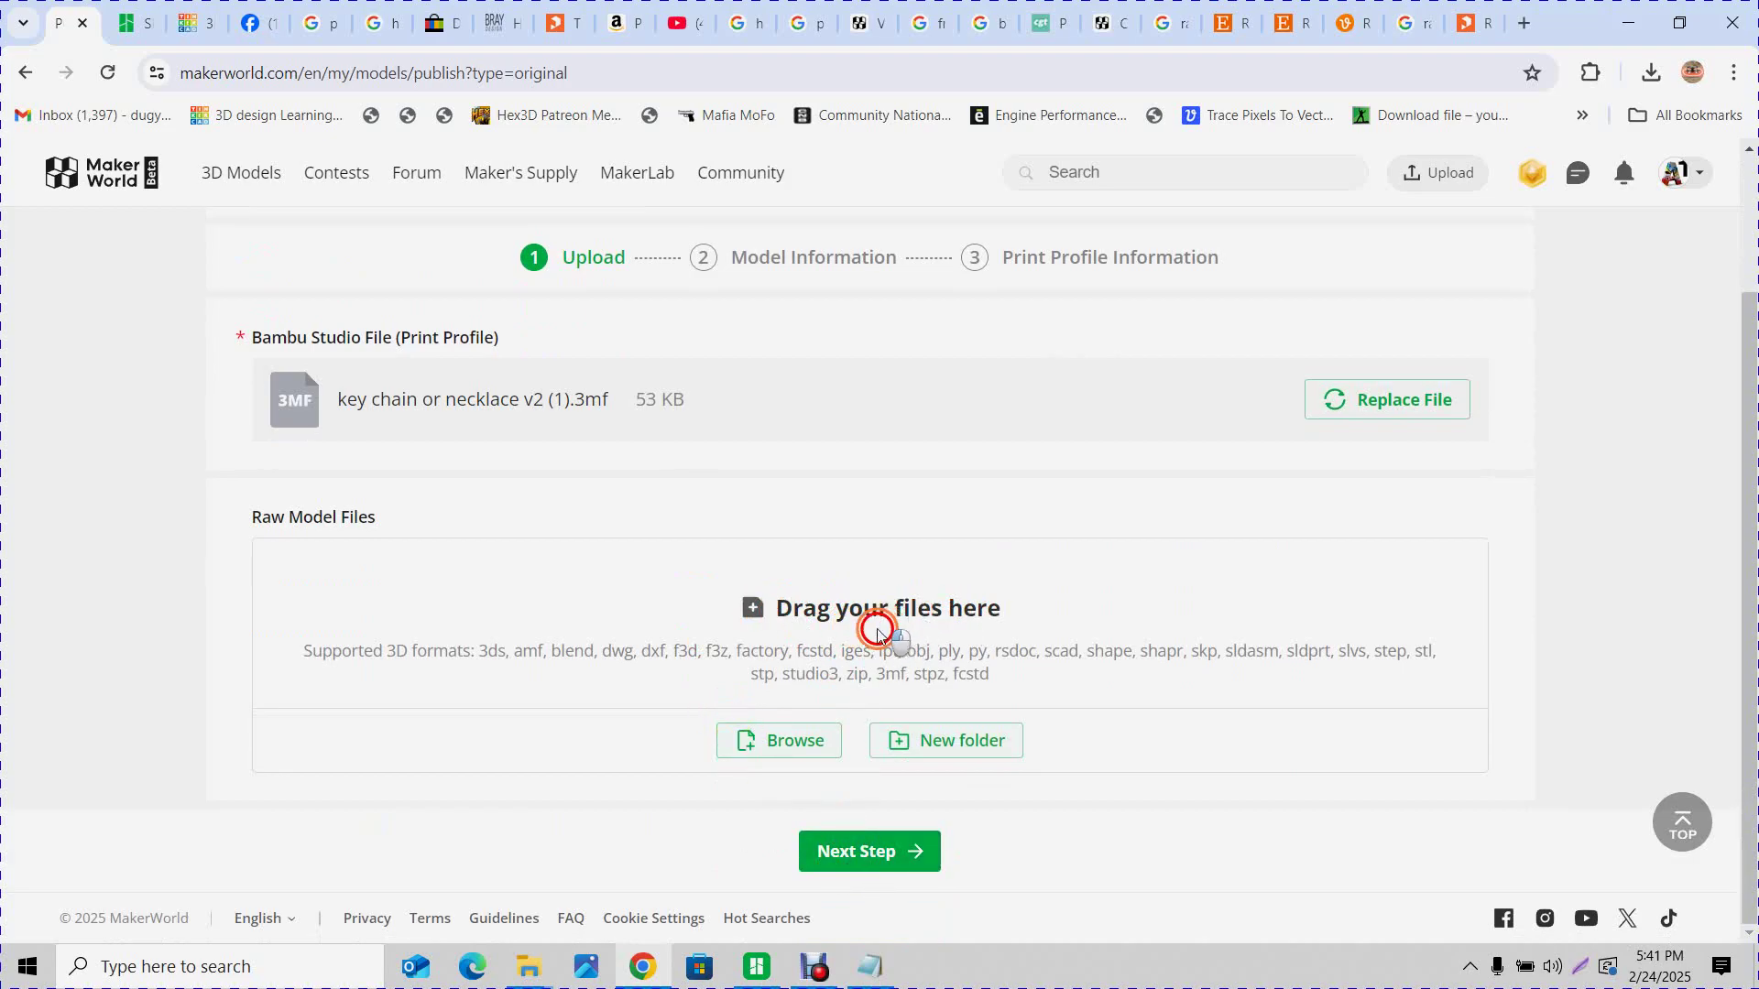
{"action": "left_click", "coordinate": [872, 851]}
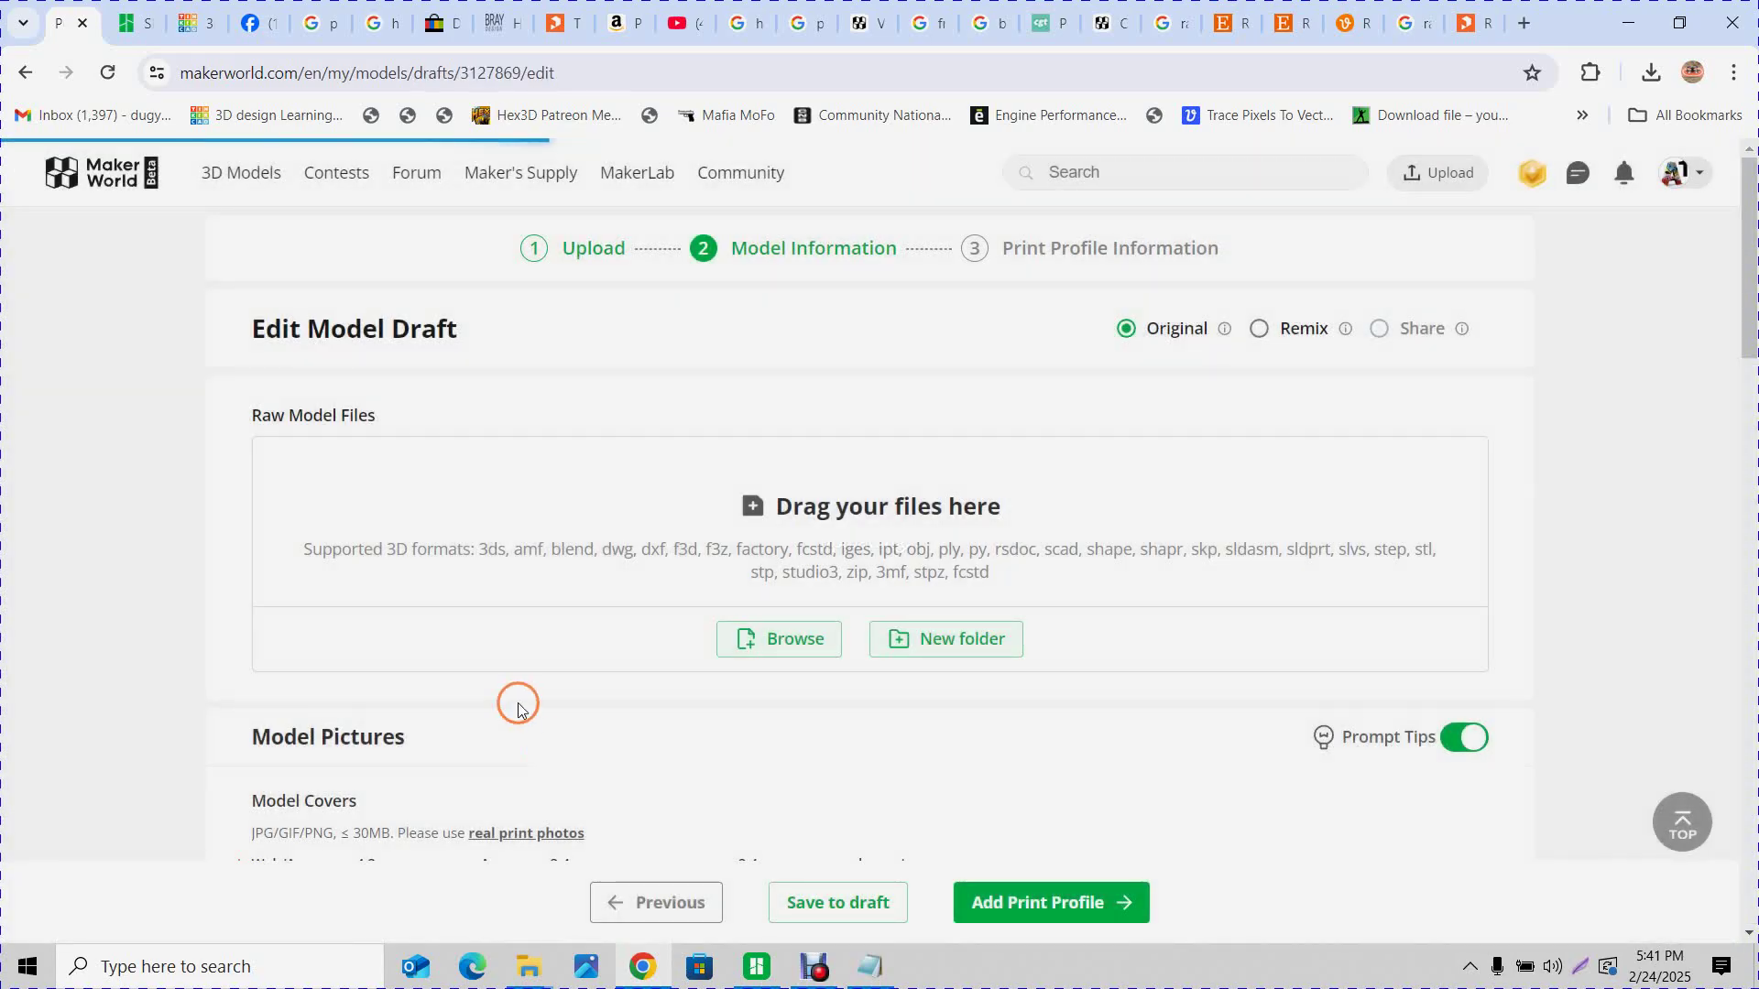
Set the 4:3 web/app cover to the photo of the pendant alone on black, cropped to frame the whole razor blade
{"action": "scroll", "coordinate": [391, 641], "scroll_direction": "down", "scroll_amount": 3}
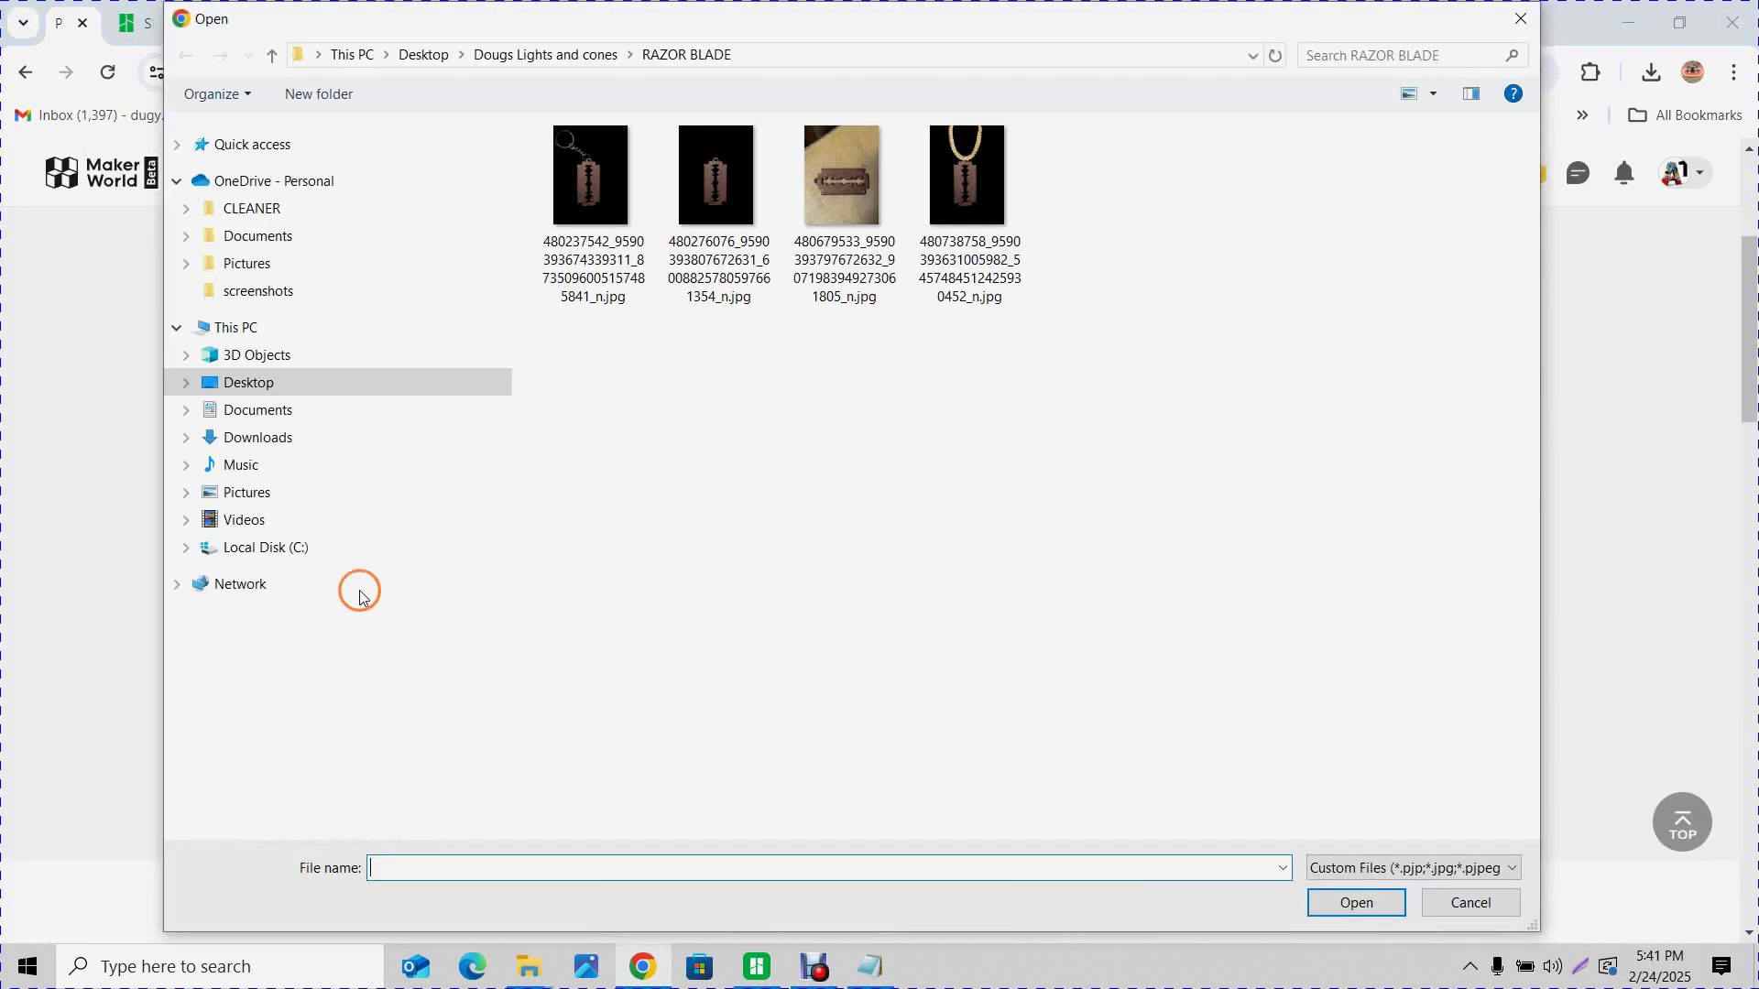
{"action": "left_click", "coordinate": [693, 180]}
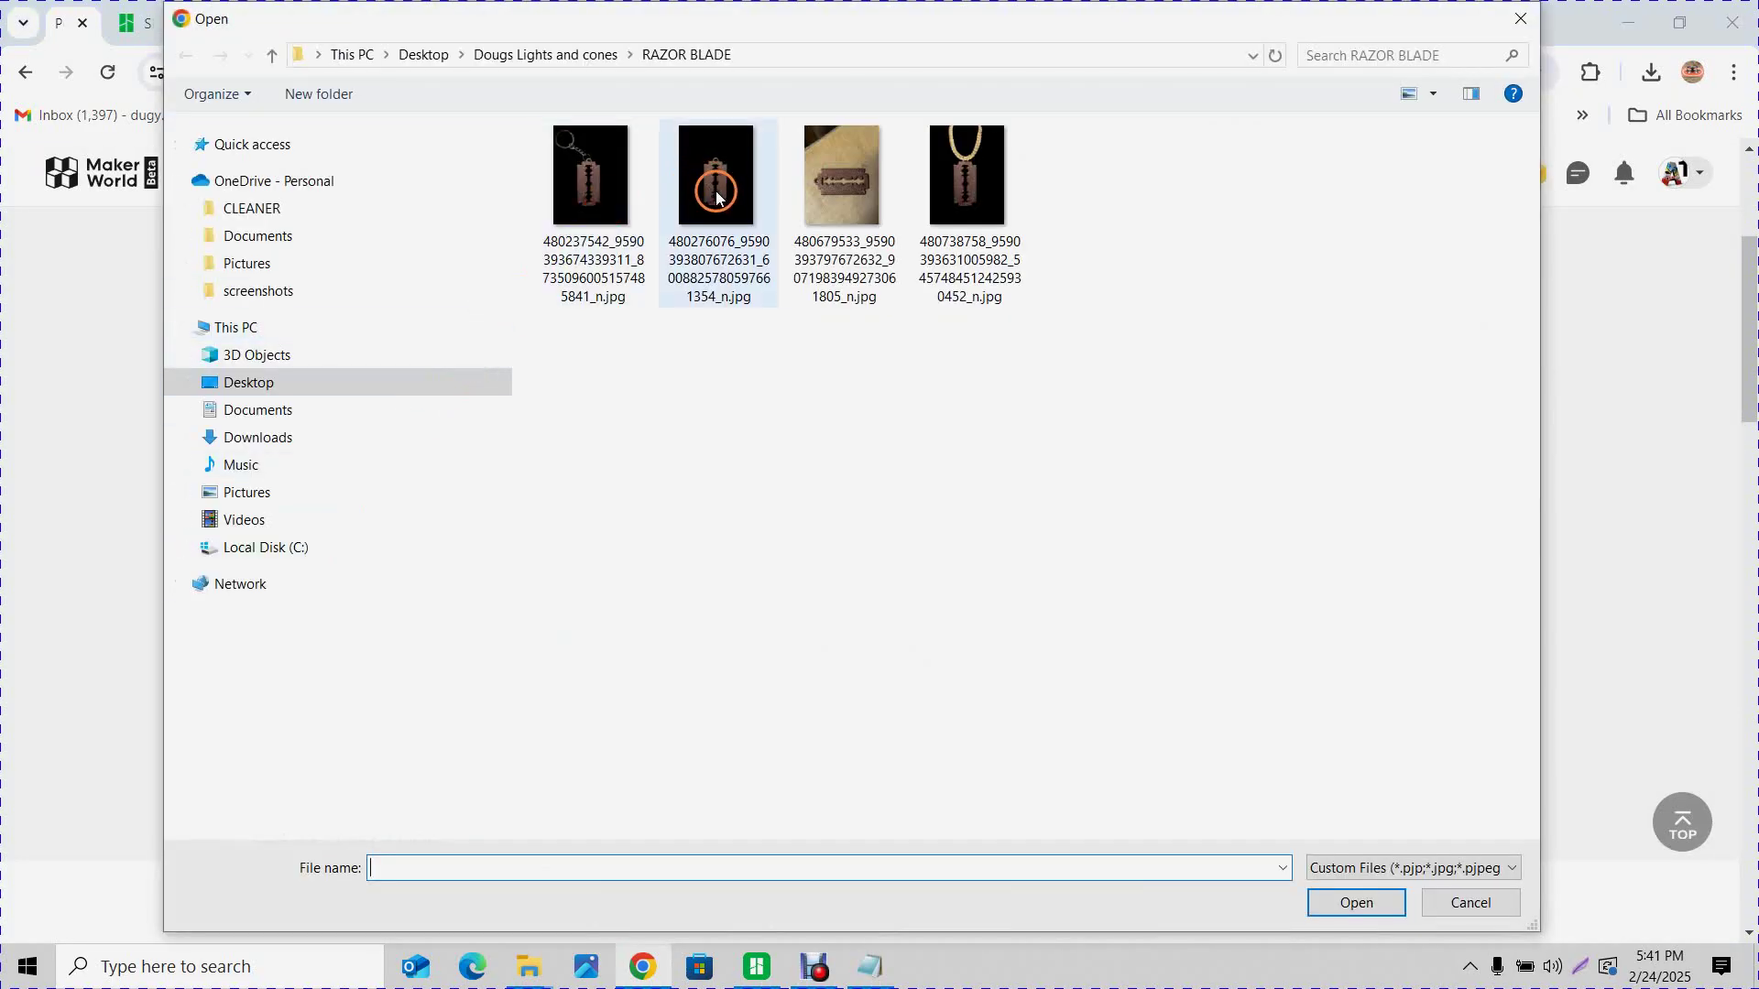
{"action": "left_click", "coordinate": [716, 194]}
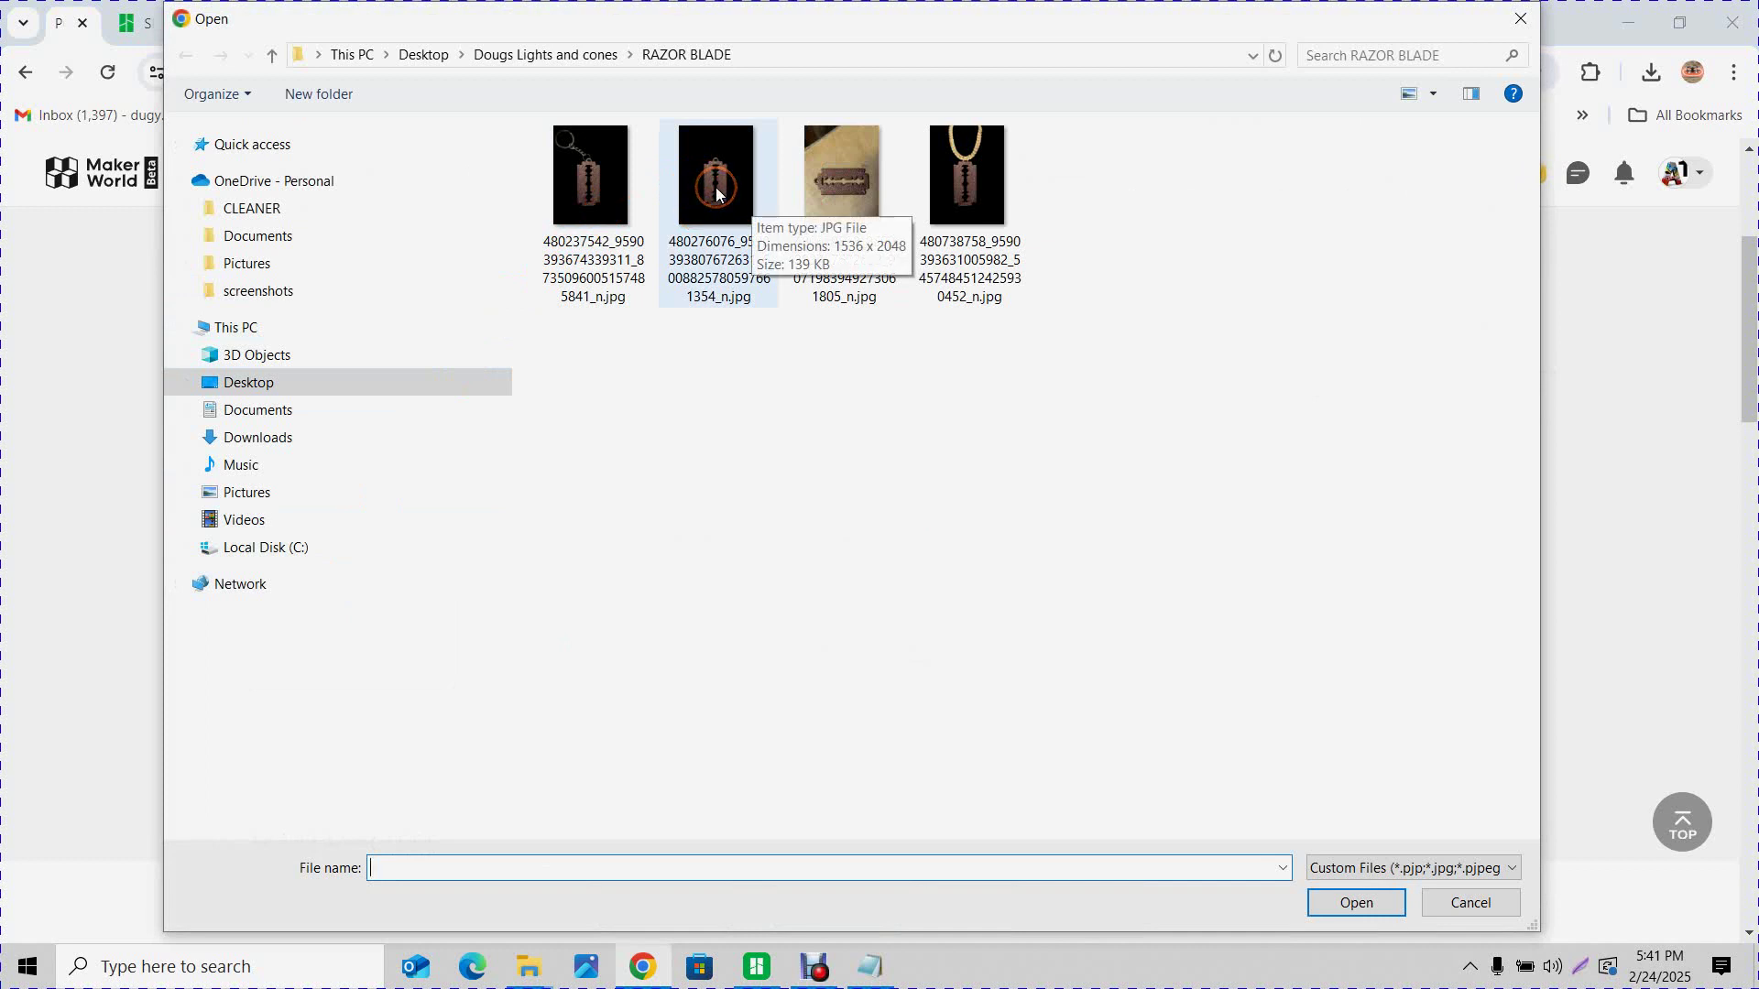
{"action": "left_click", "coordinate": [717, 192]}
{"action": "left_click", "coordinate": [716, 183]}
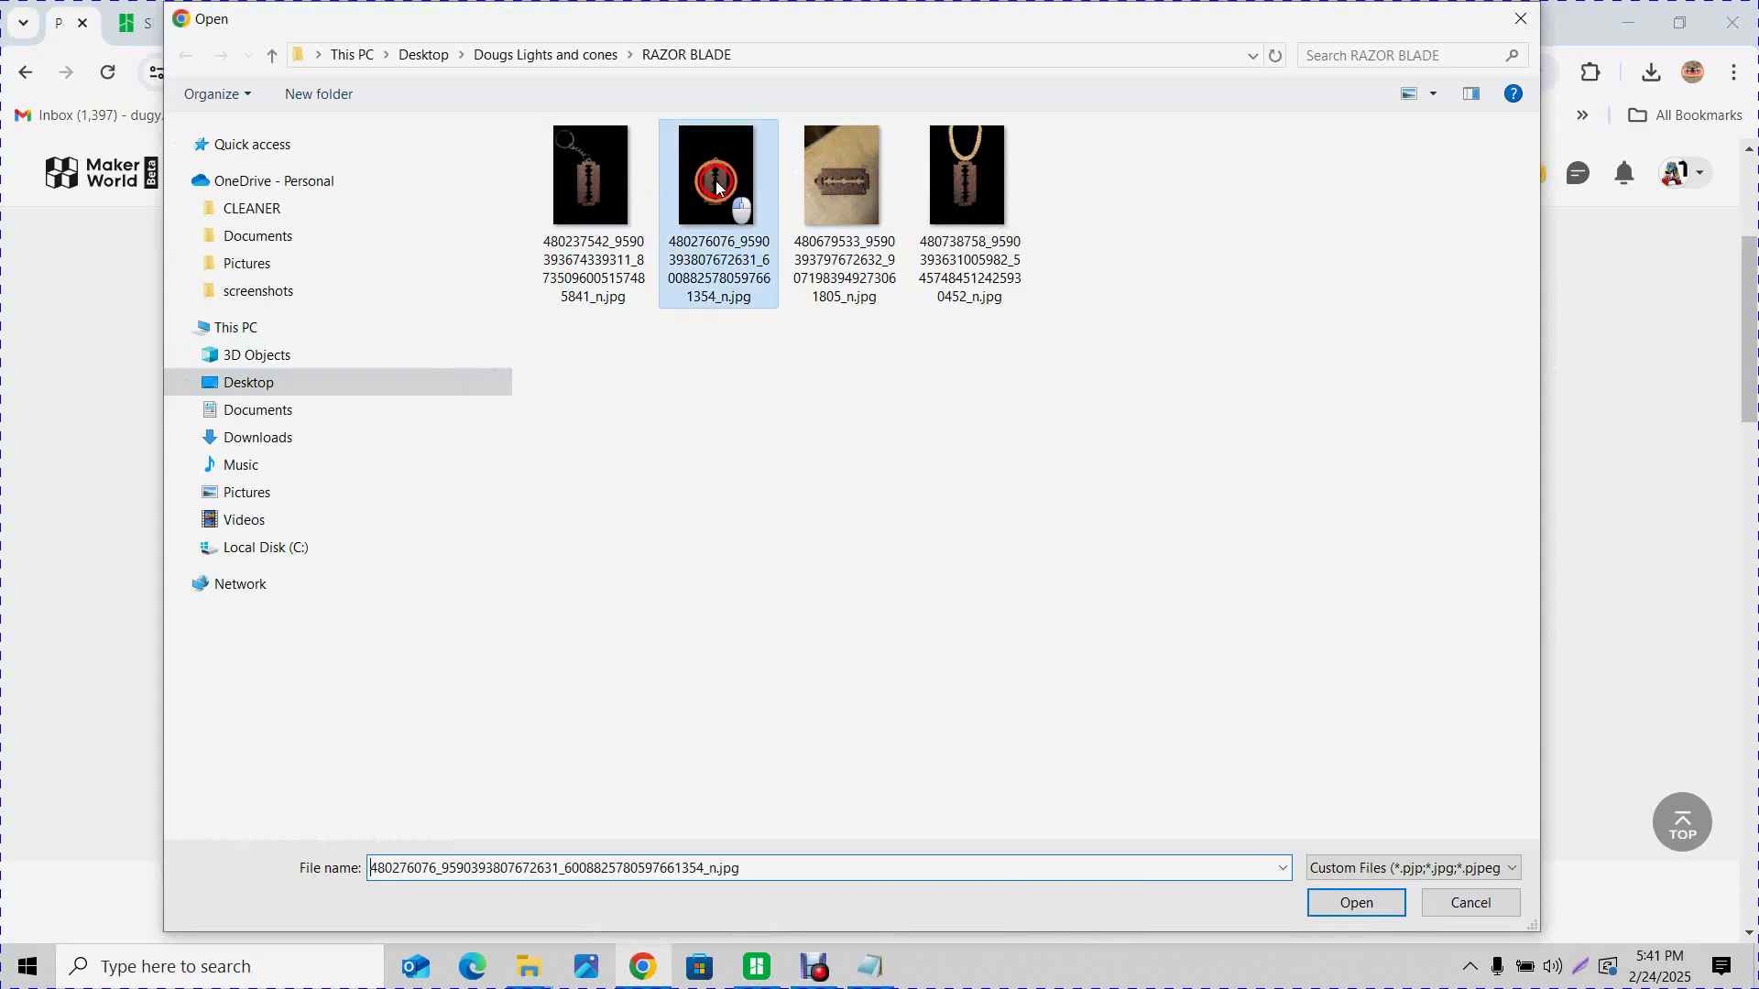
{"action": "double_click", "coordinate": [716, 180]}
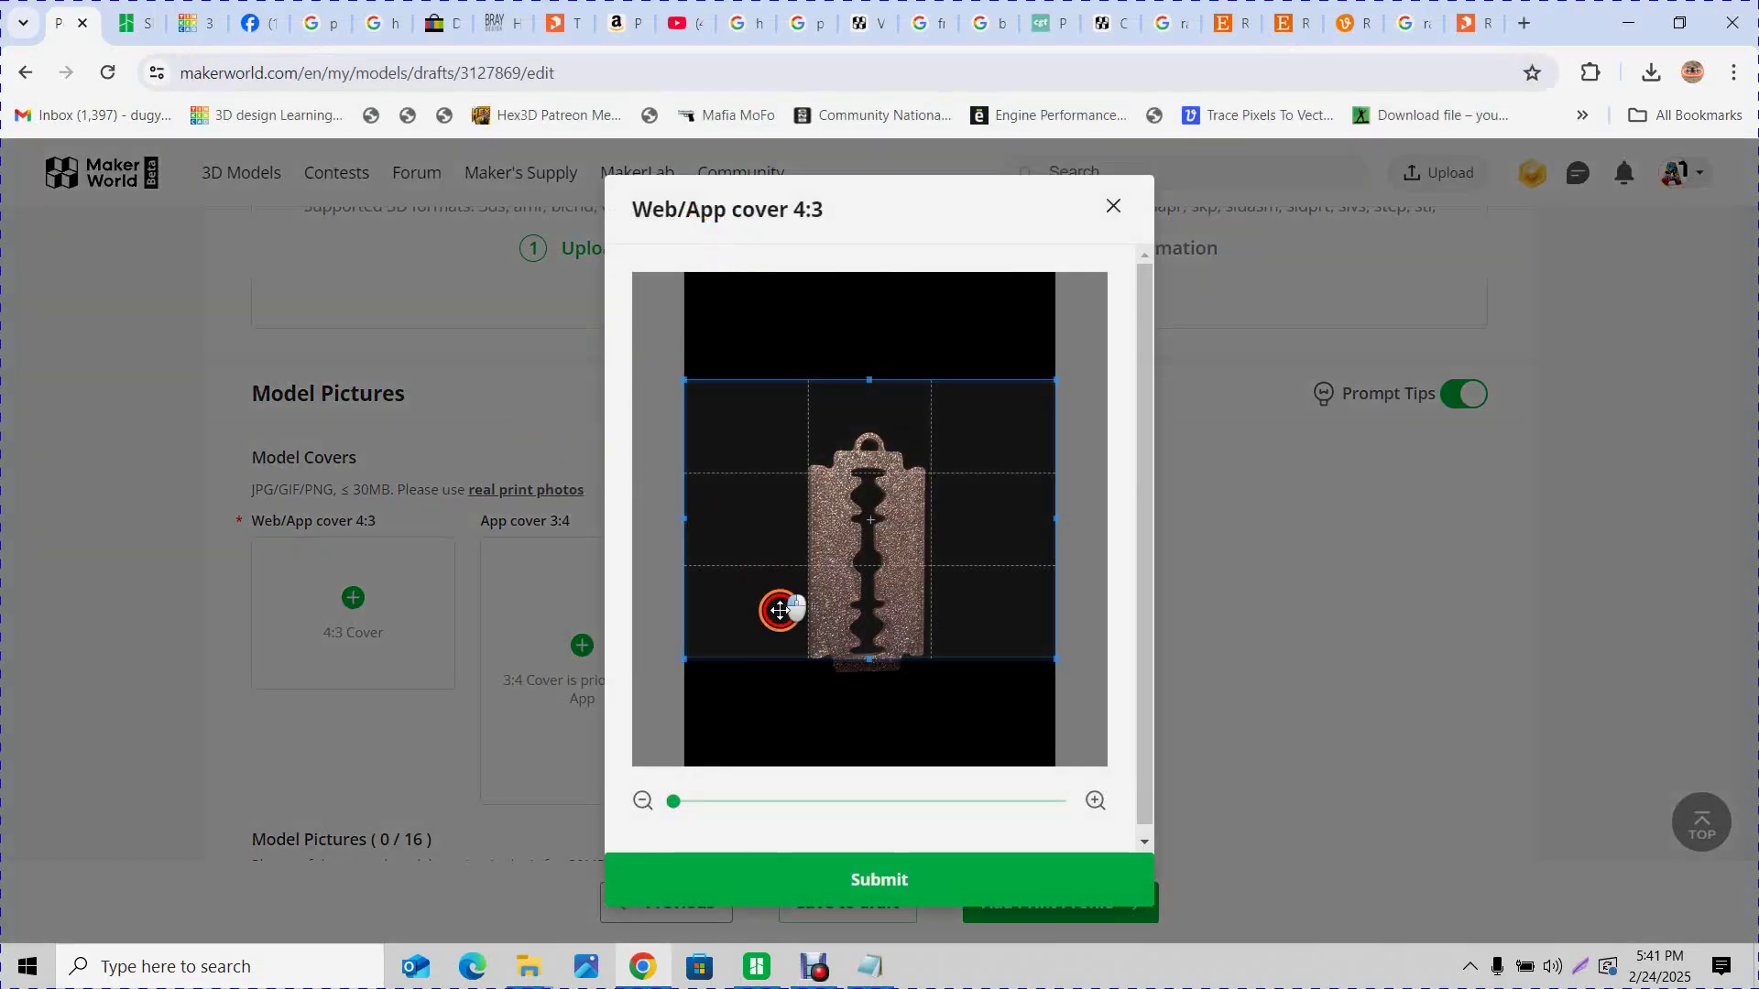
{"action": "mouse_move", "coordinate": [871, 641]}
{"action": "left_mouse_down"}
{"action": "mouse_move", "coordinate": [879, 581]}
{"action": "mouse_move", "coordinate": [879, 623]}
{"action": "left_mouse_up"}
{"action": "left_click", "coordinate": [877, 879]}
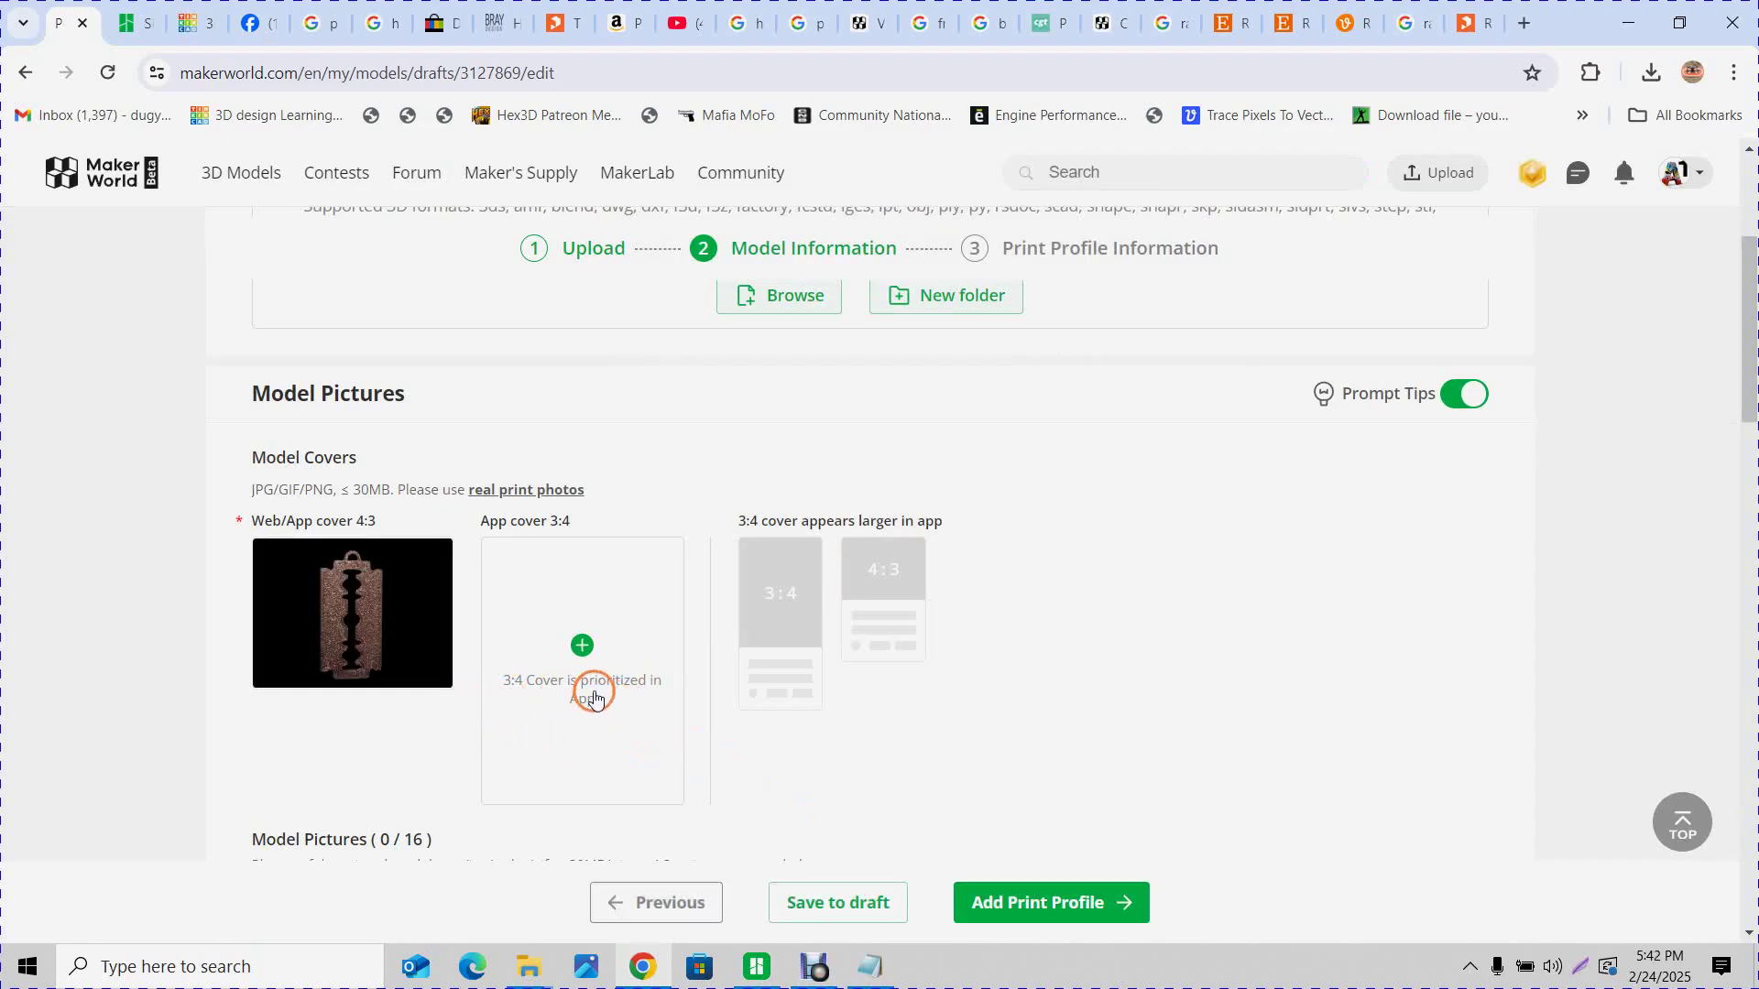
Set the 3:4 app cover to the photo of the pendant on the gold chain, using the full-image crop
{"action": "left_click", "coordinate": [577, 647]}
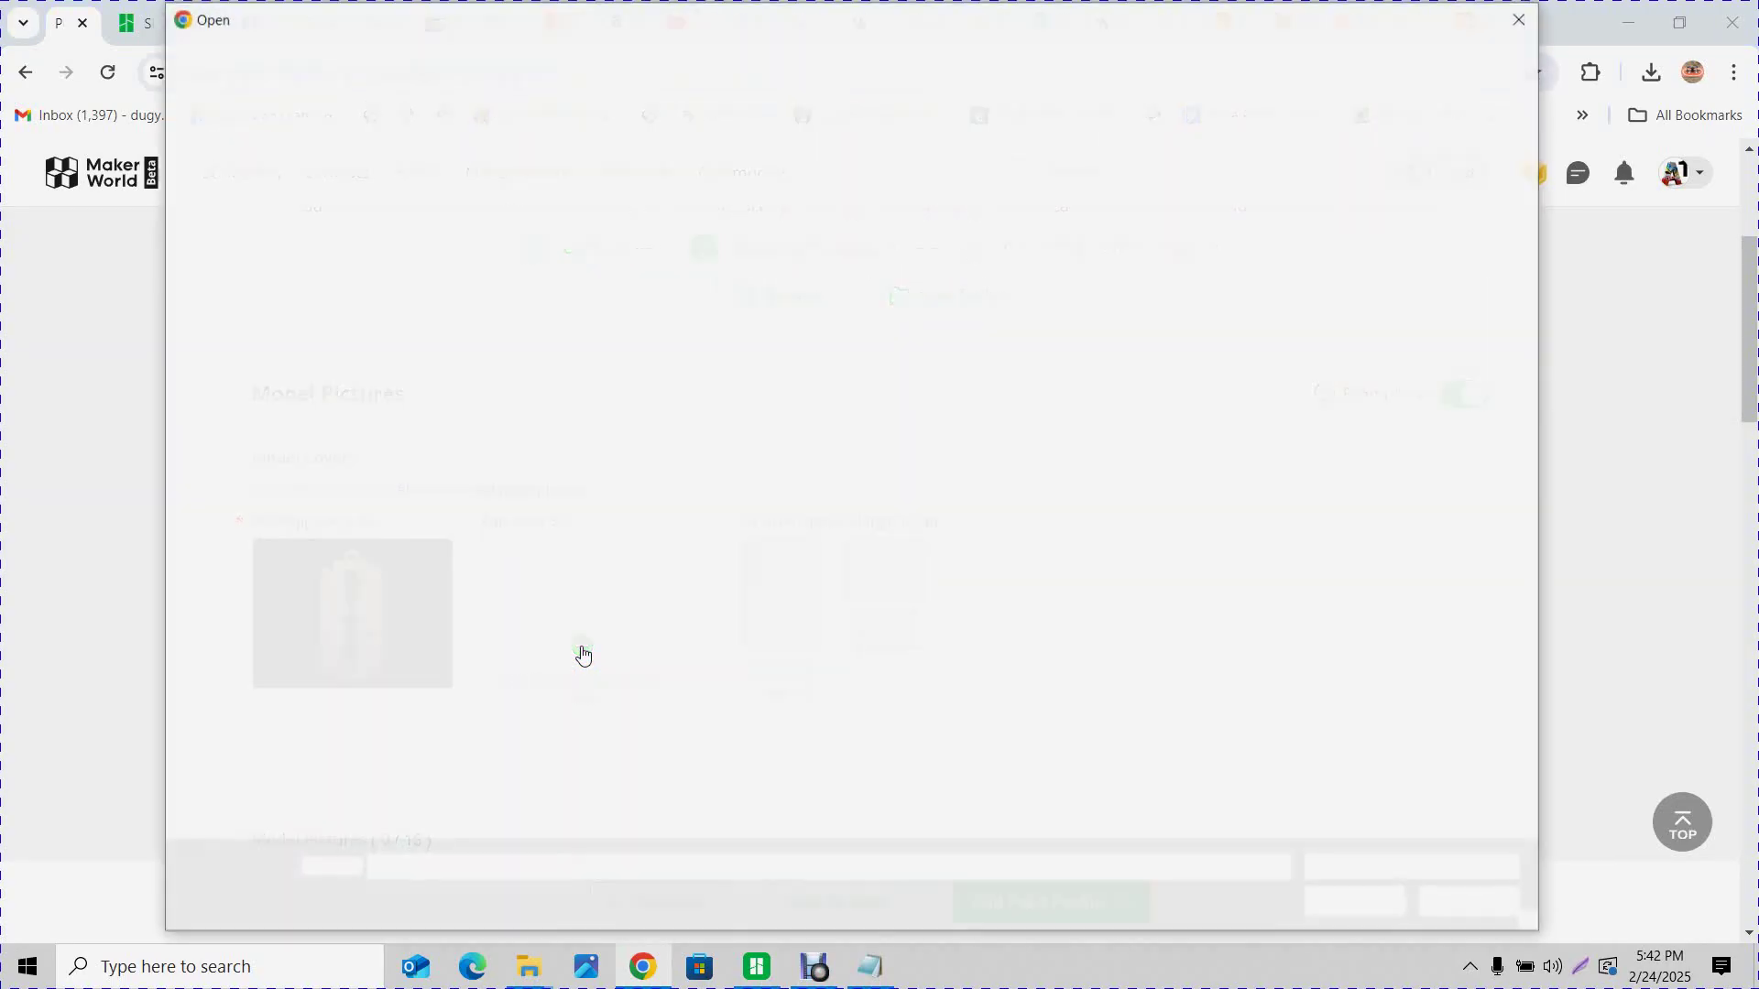
{"action": "left_click", "coordinate": [971, 189]}
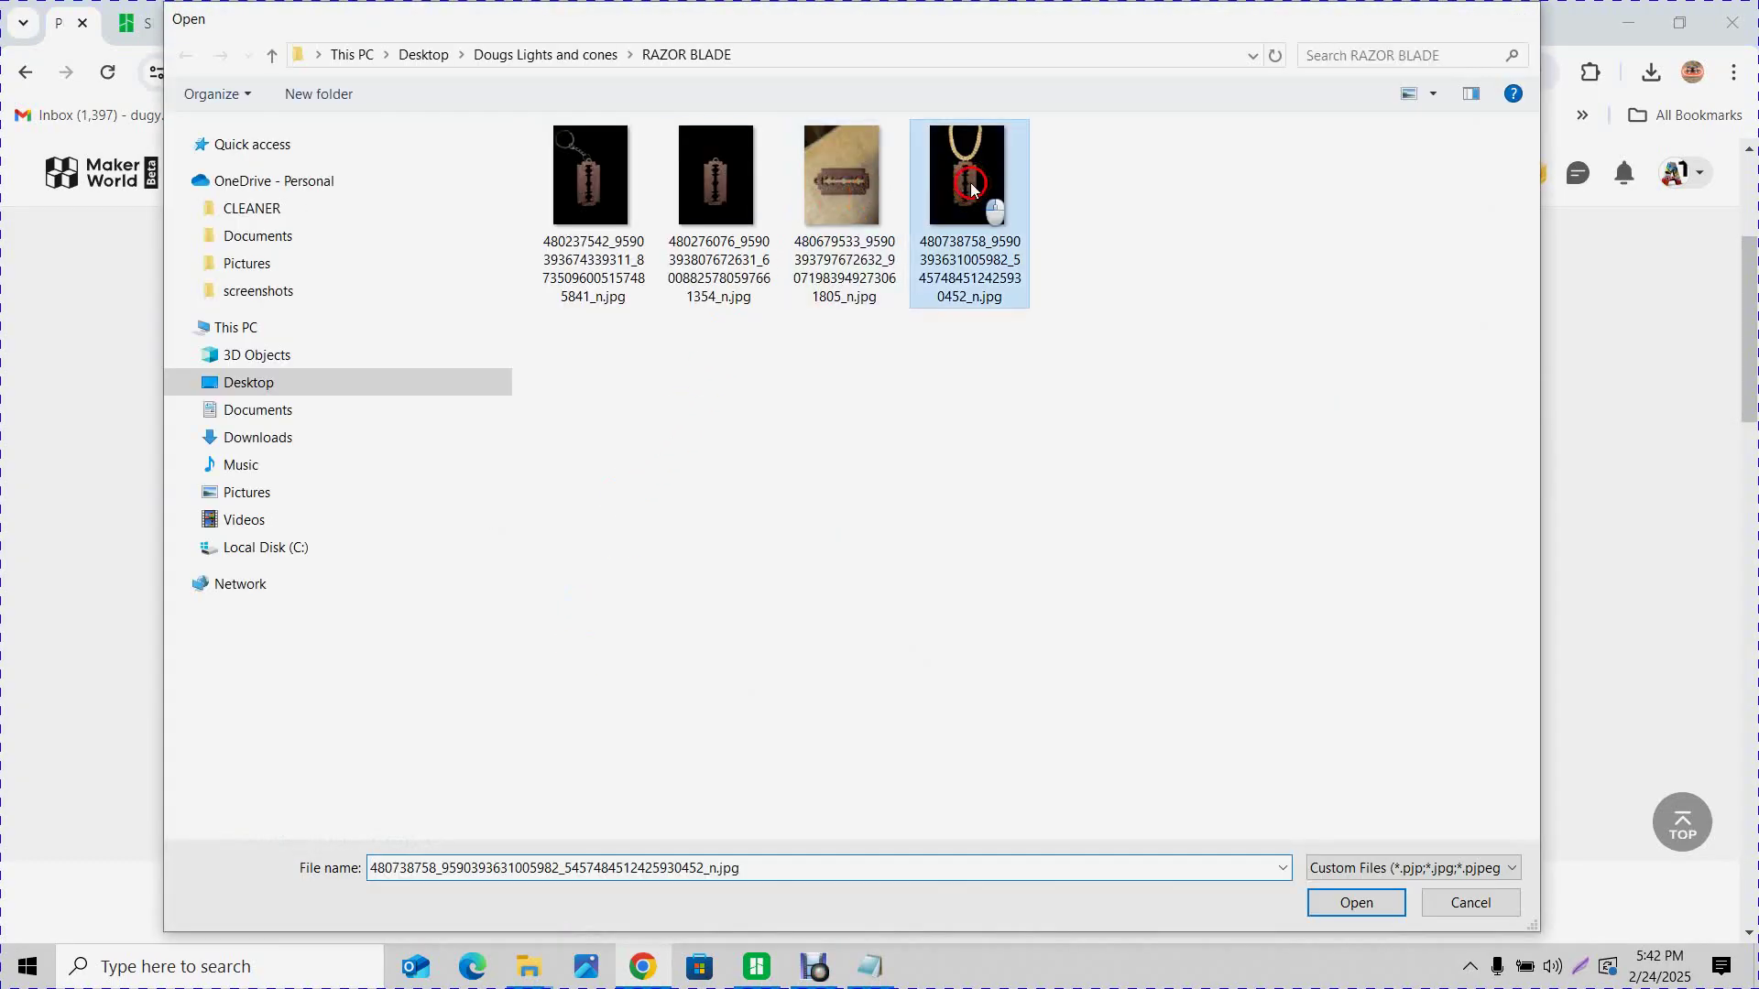
{"action": "double_click", "coordinate": [970, 190]}
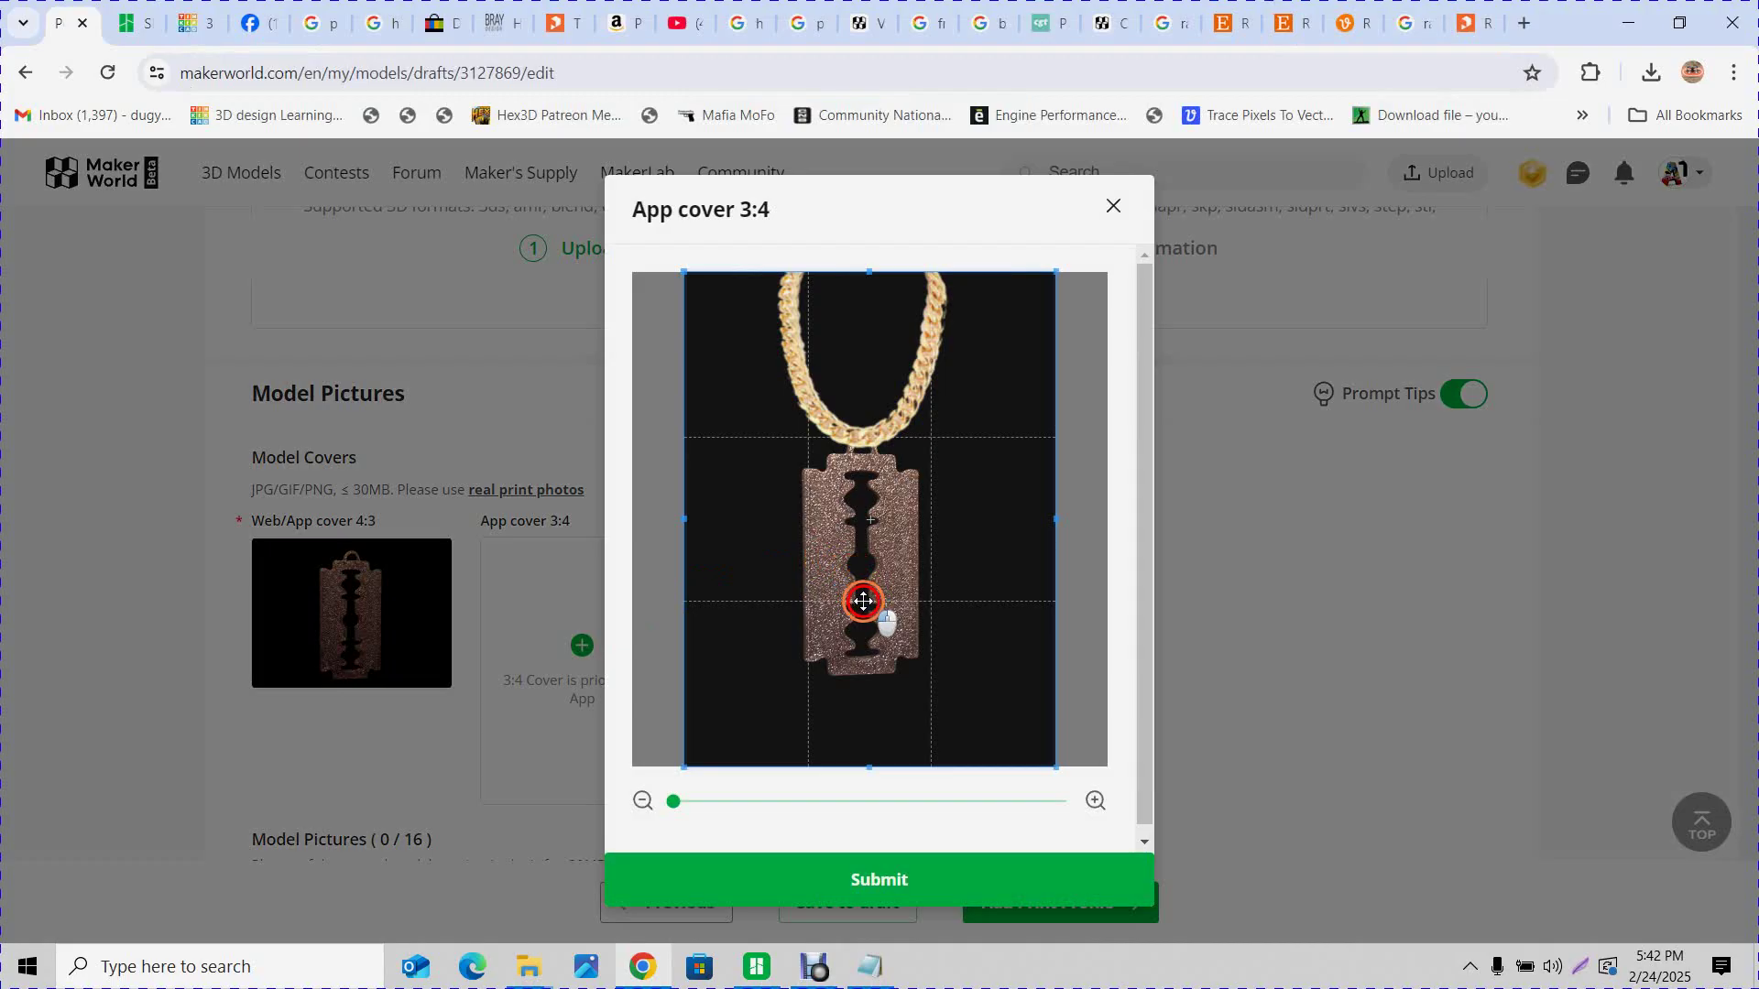
{"action": "left_click", "coordinate": [861, 878]}
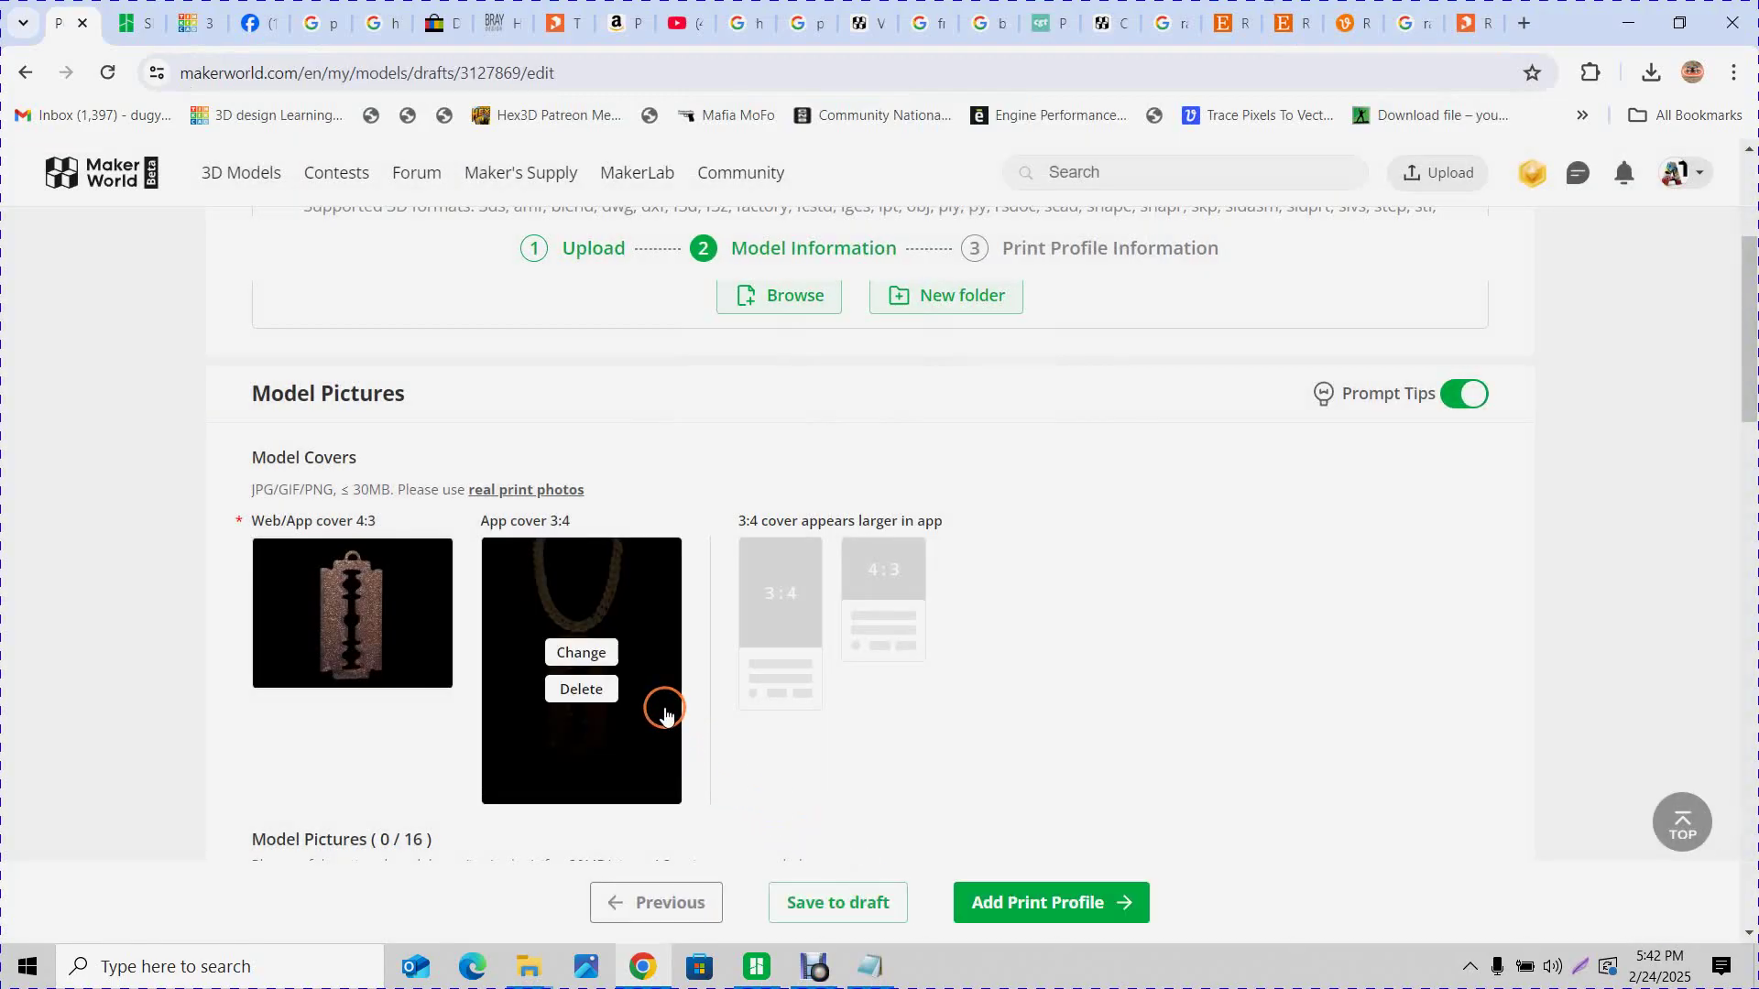
Add all four photos from the RAZOR BLADE folder to the model pictures
{"action": "scroll", "coordinate": [484, 641], "scroll_direction": "down", "scroll_amount": 3}
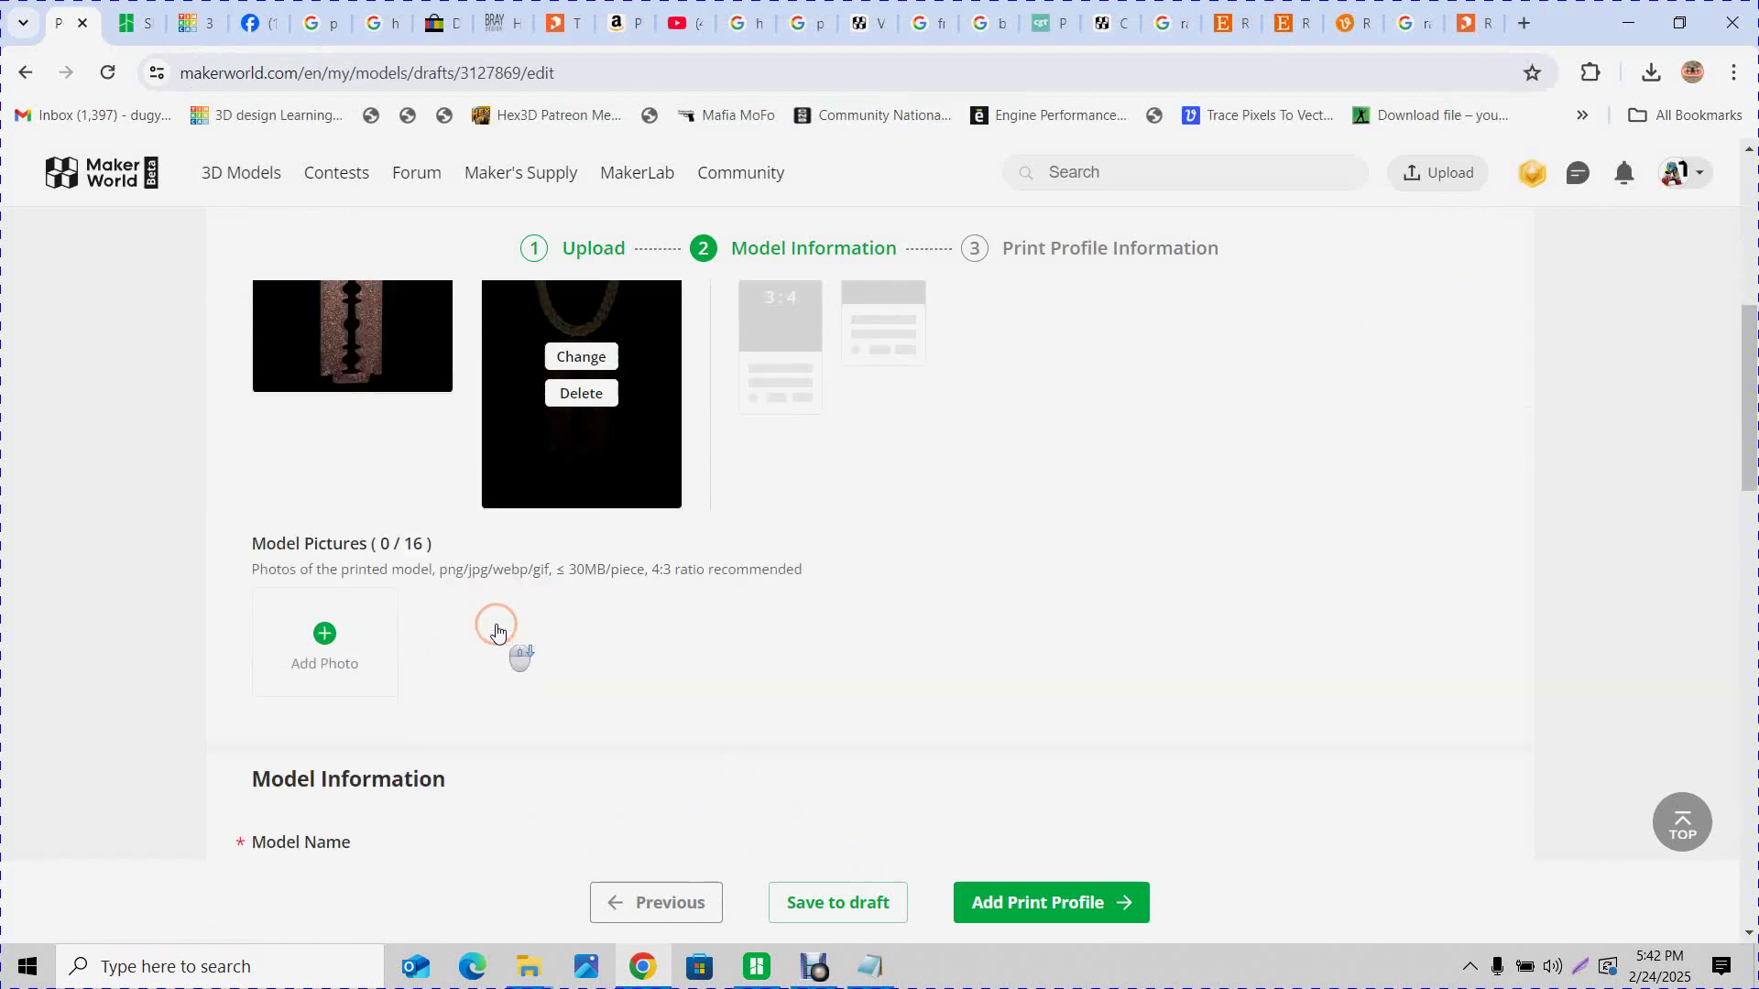
{"action": "left_click", "coordinate": [325, 590]}
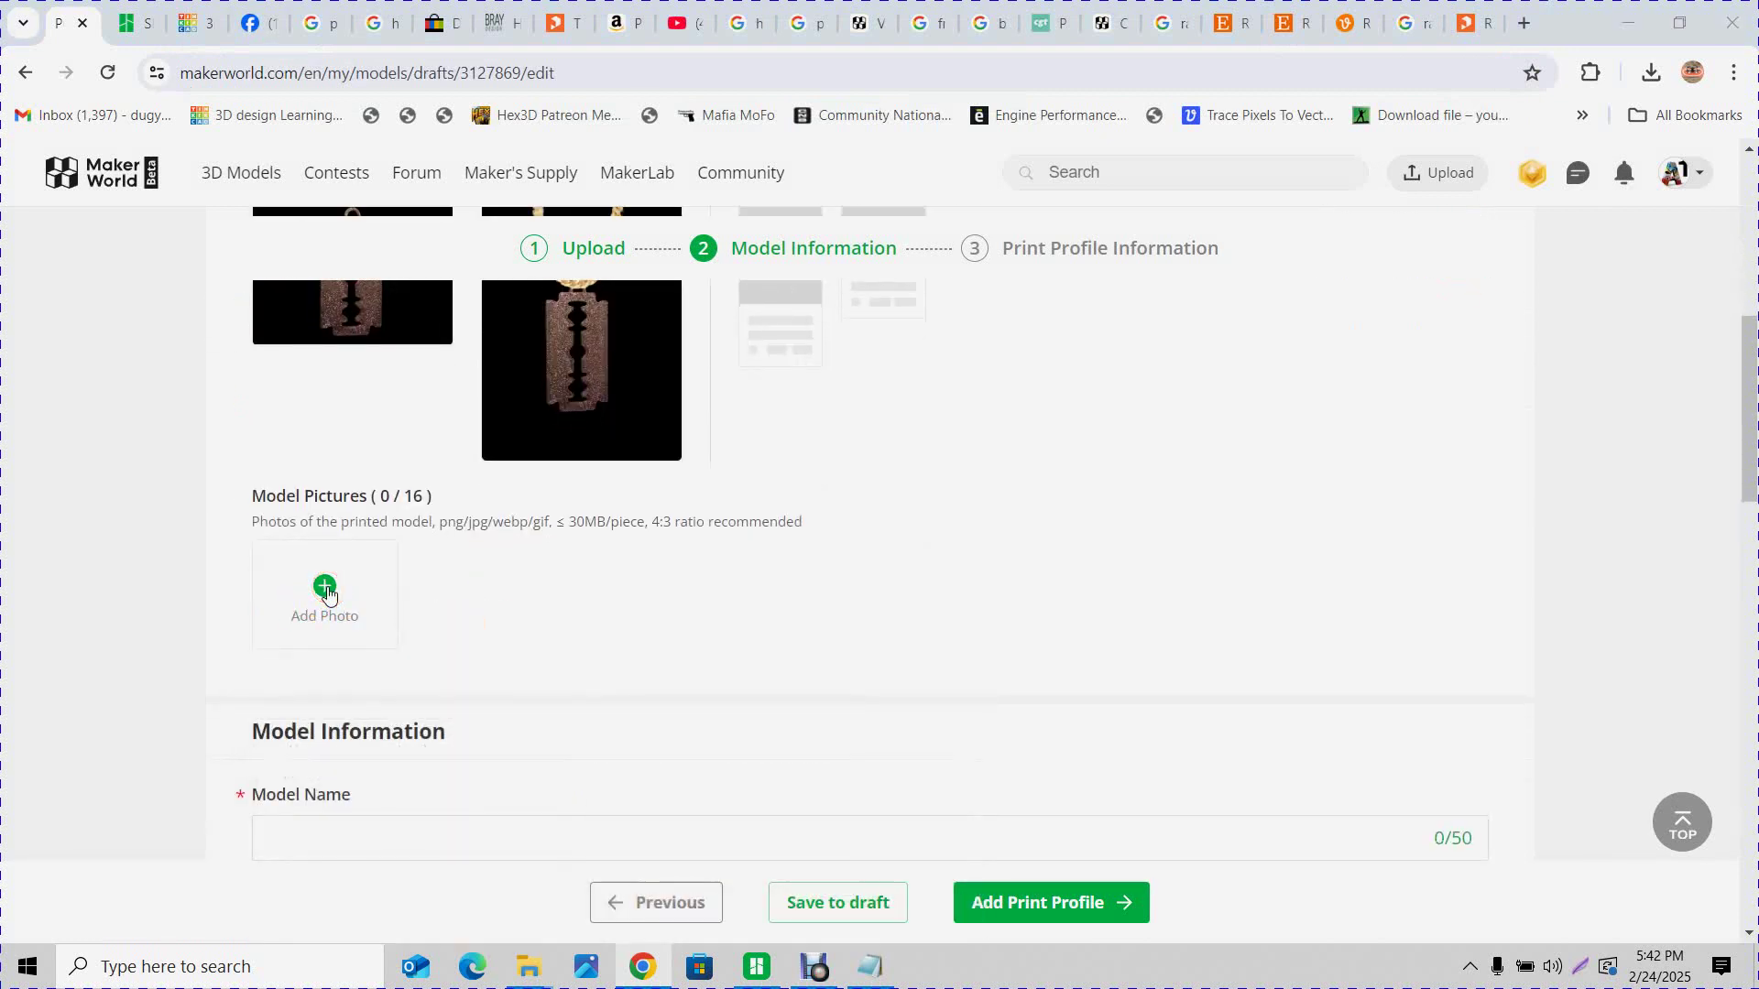
{"action": "left_click", "coordinate": [589, 197]}
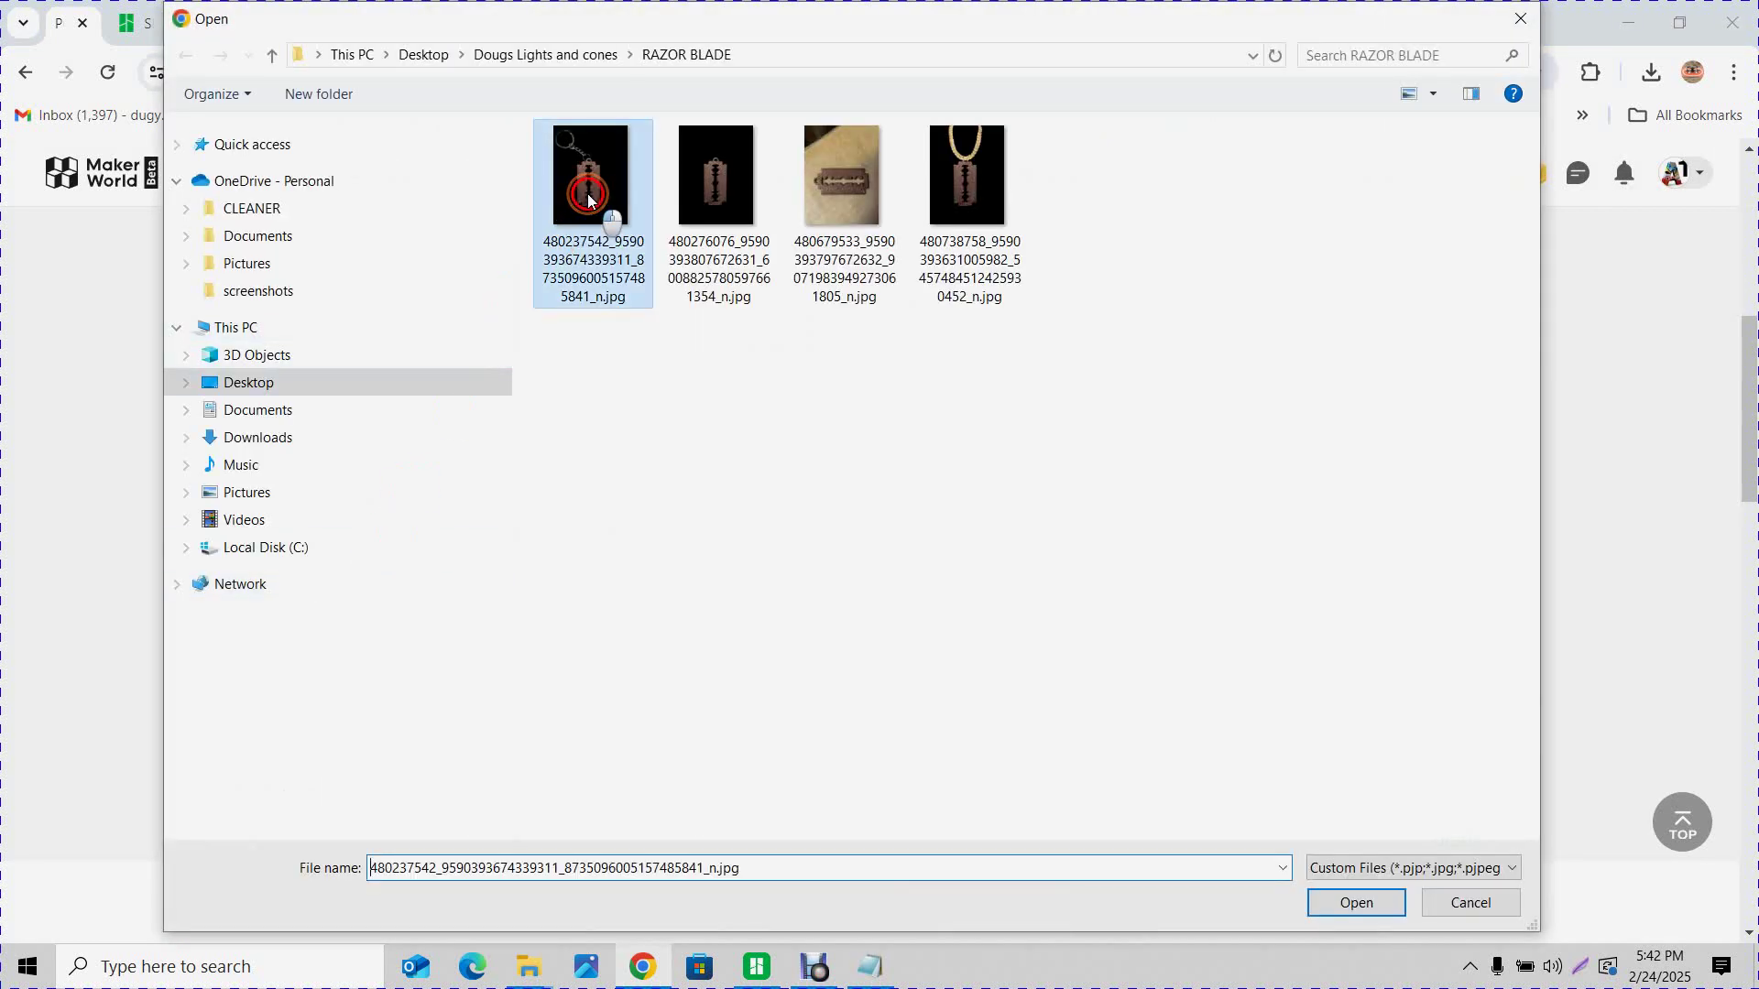
{"action": "left_click", "coordinate": [957, 194], "text": "shift"}
{"action": "left_click", "coordinate": [1352, 905]}
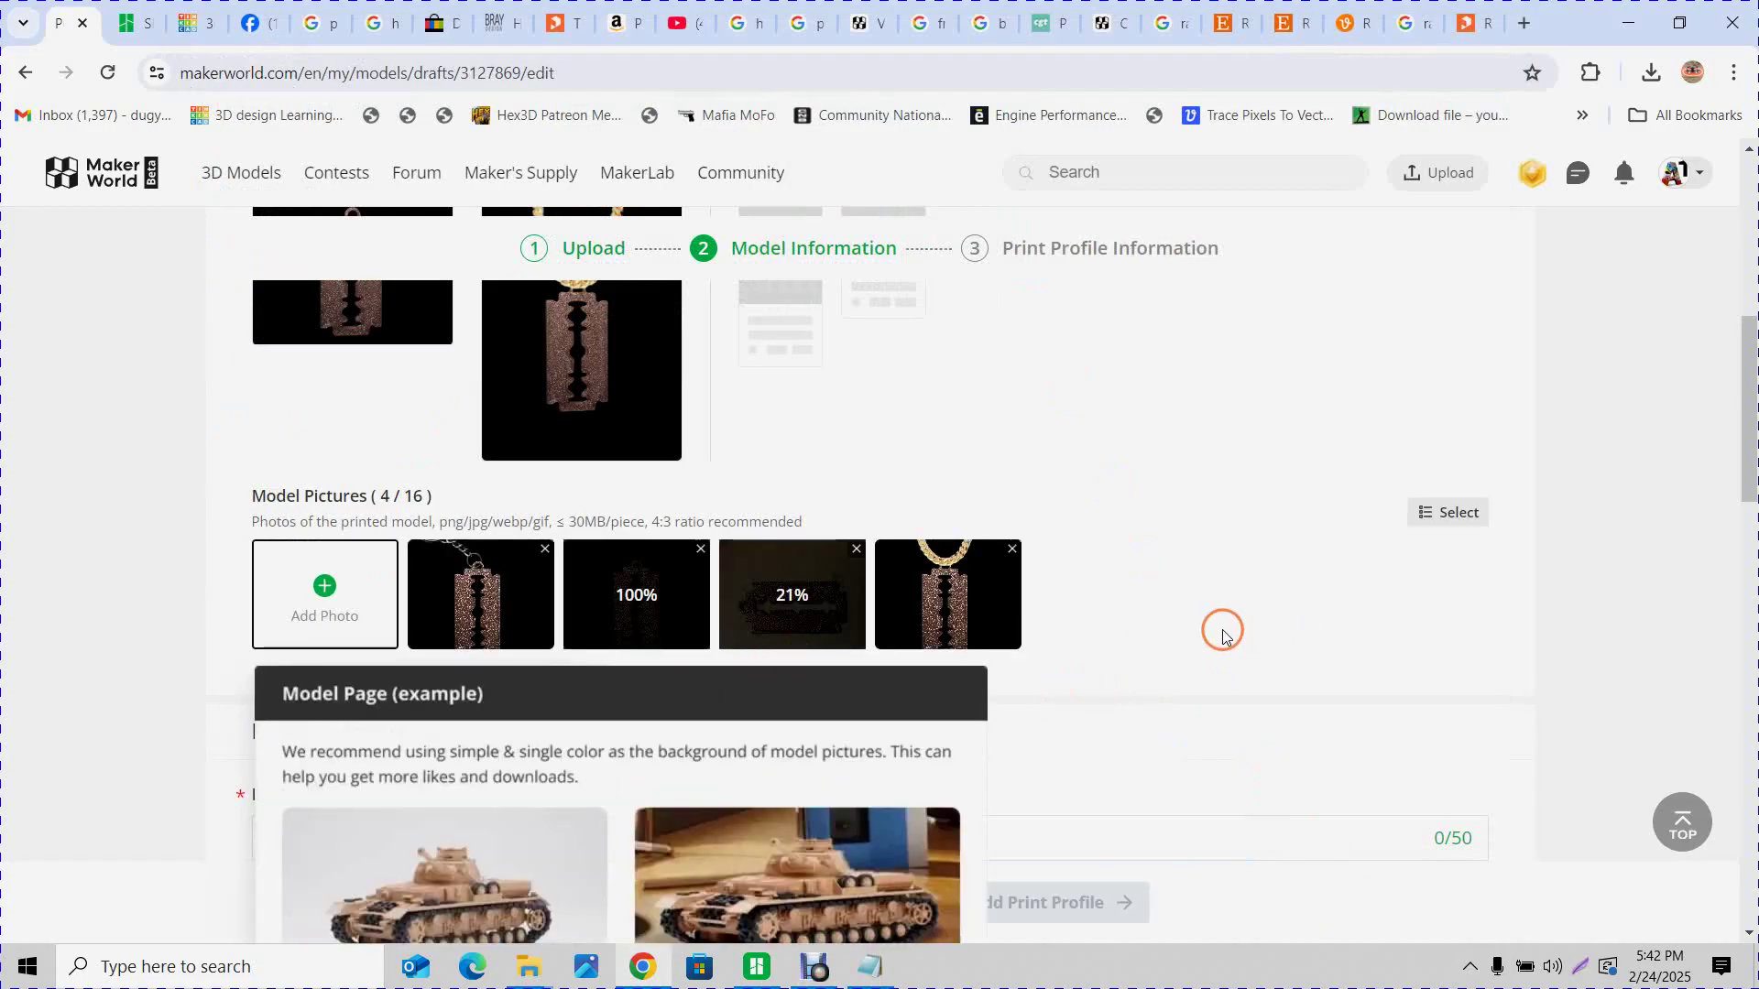
Check the uploaded covers and pictures, and name the model "Razor Blade Key Chain or Necklace!"
{"action": "scroll", "coordinate": [1051, 486], "scroll_direction": "down", "scroll_amount": 4}
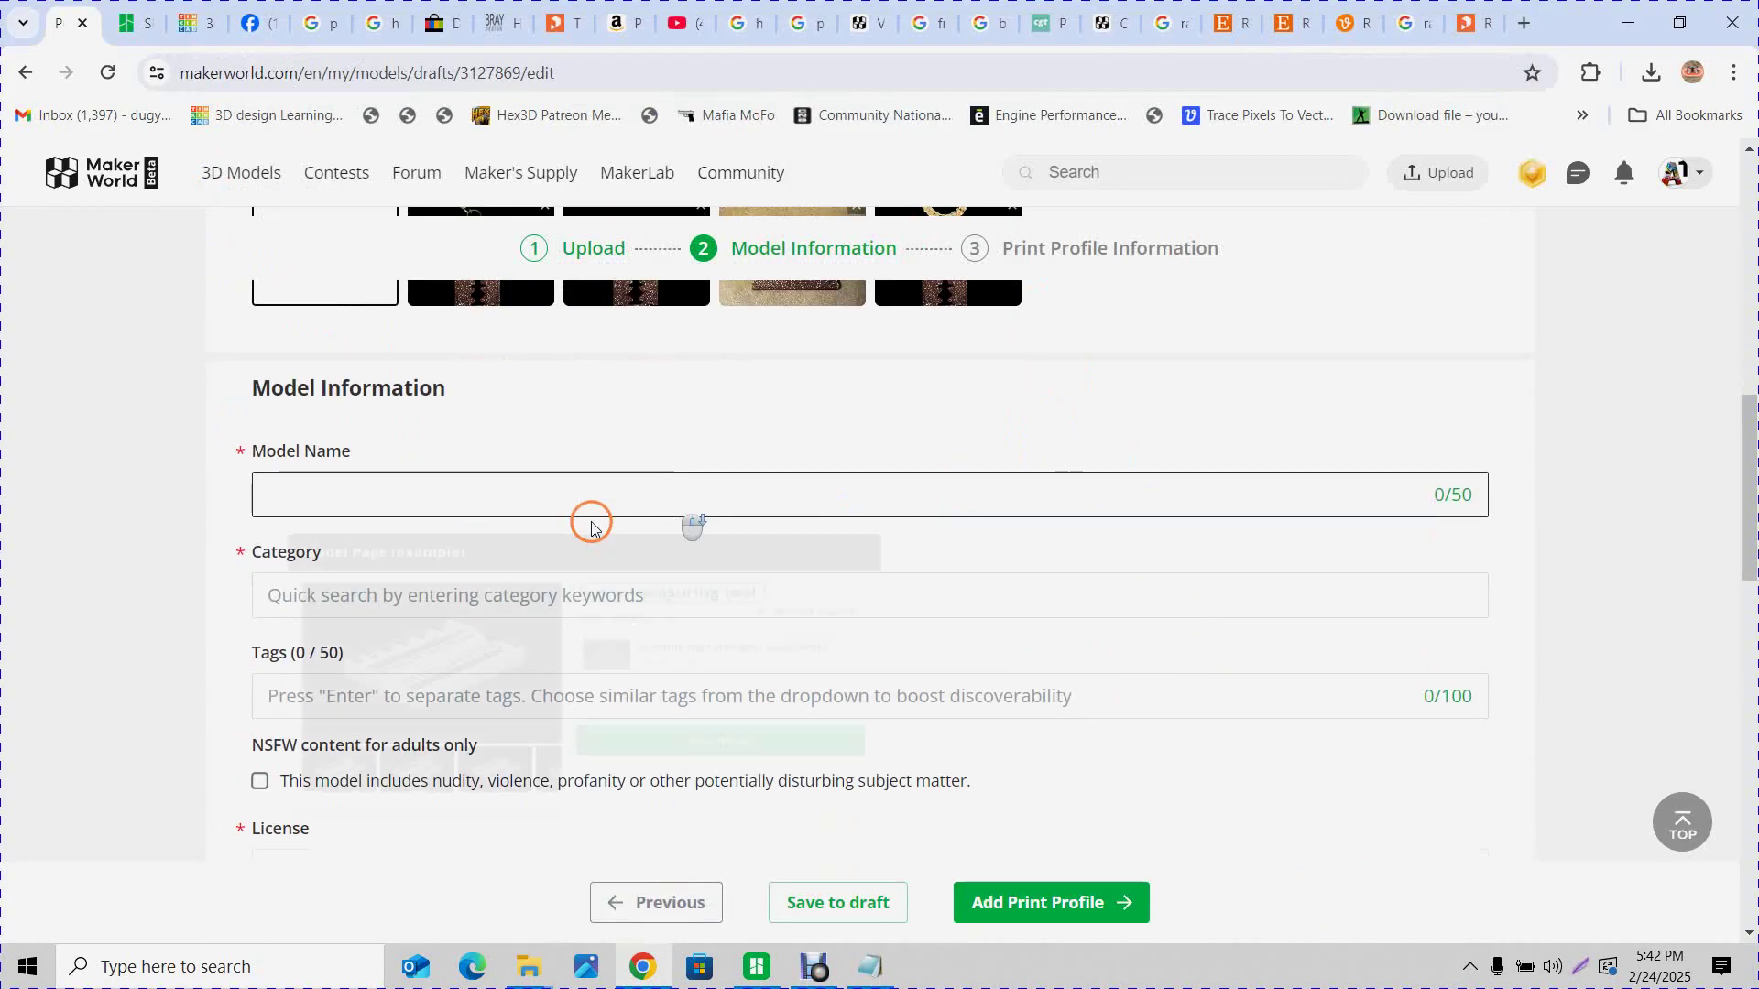
{"action": "scroll", "coordinate": [692, 444], "scroll_direction": "up", "scroll_amount": 2}
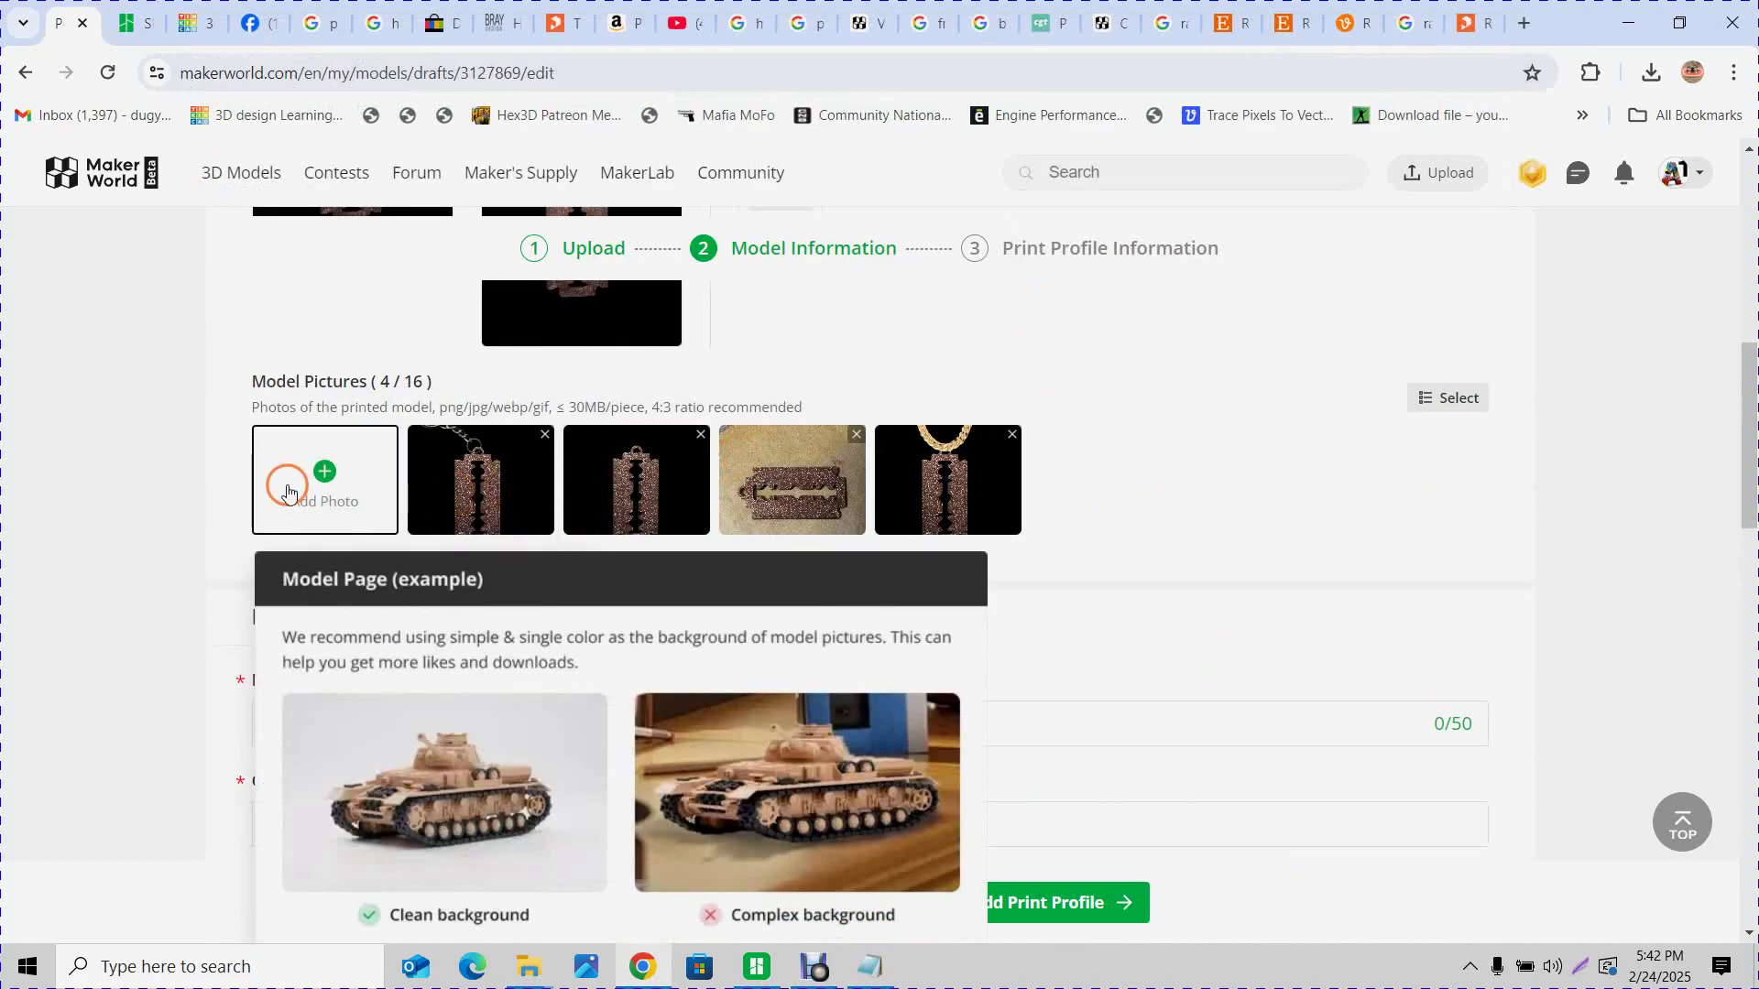
{"action": "scroll", "coordinate": [471, 444], "scroll_direction": "up", "scroll_amount": 3}
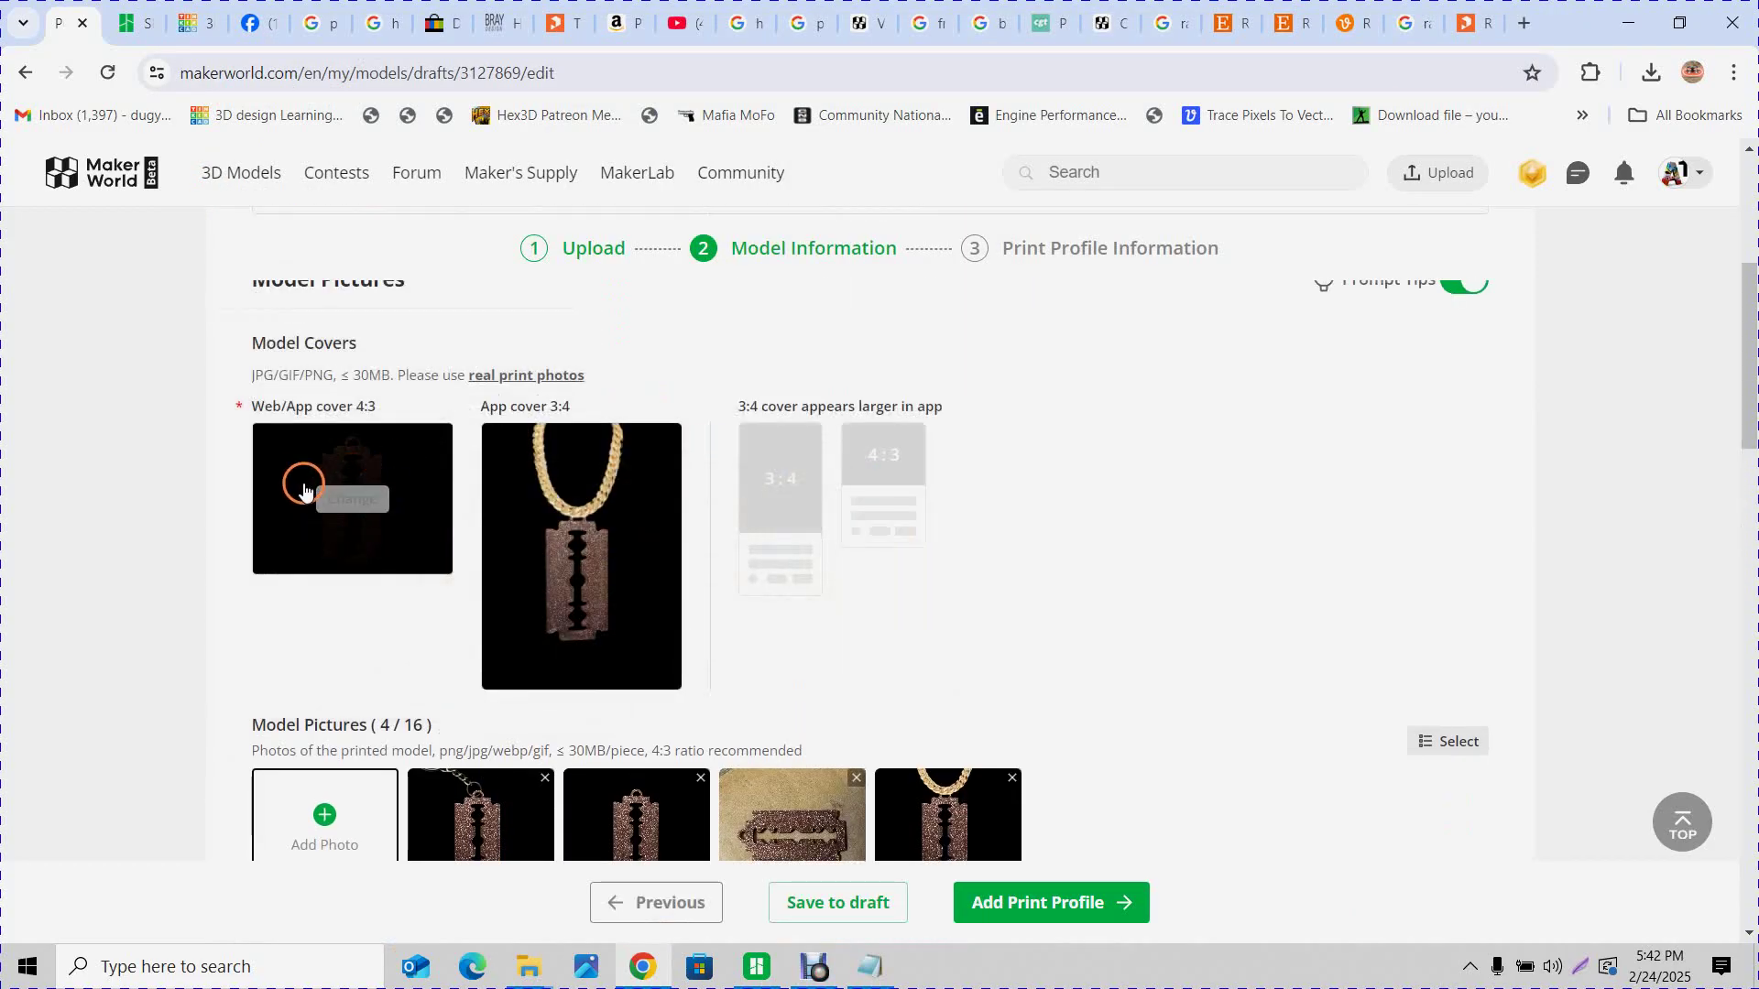
{"action": "scroll", "coordinate": [353, 486], "scroll_direction": "down", "scroll_amount": 1}
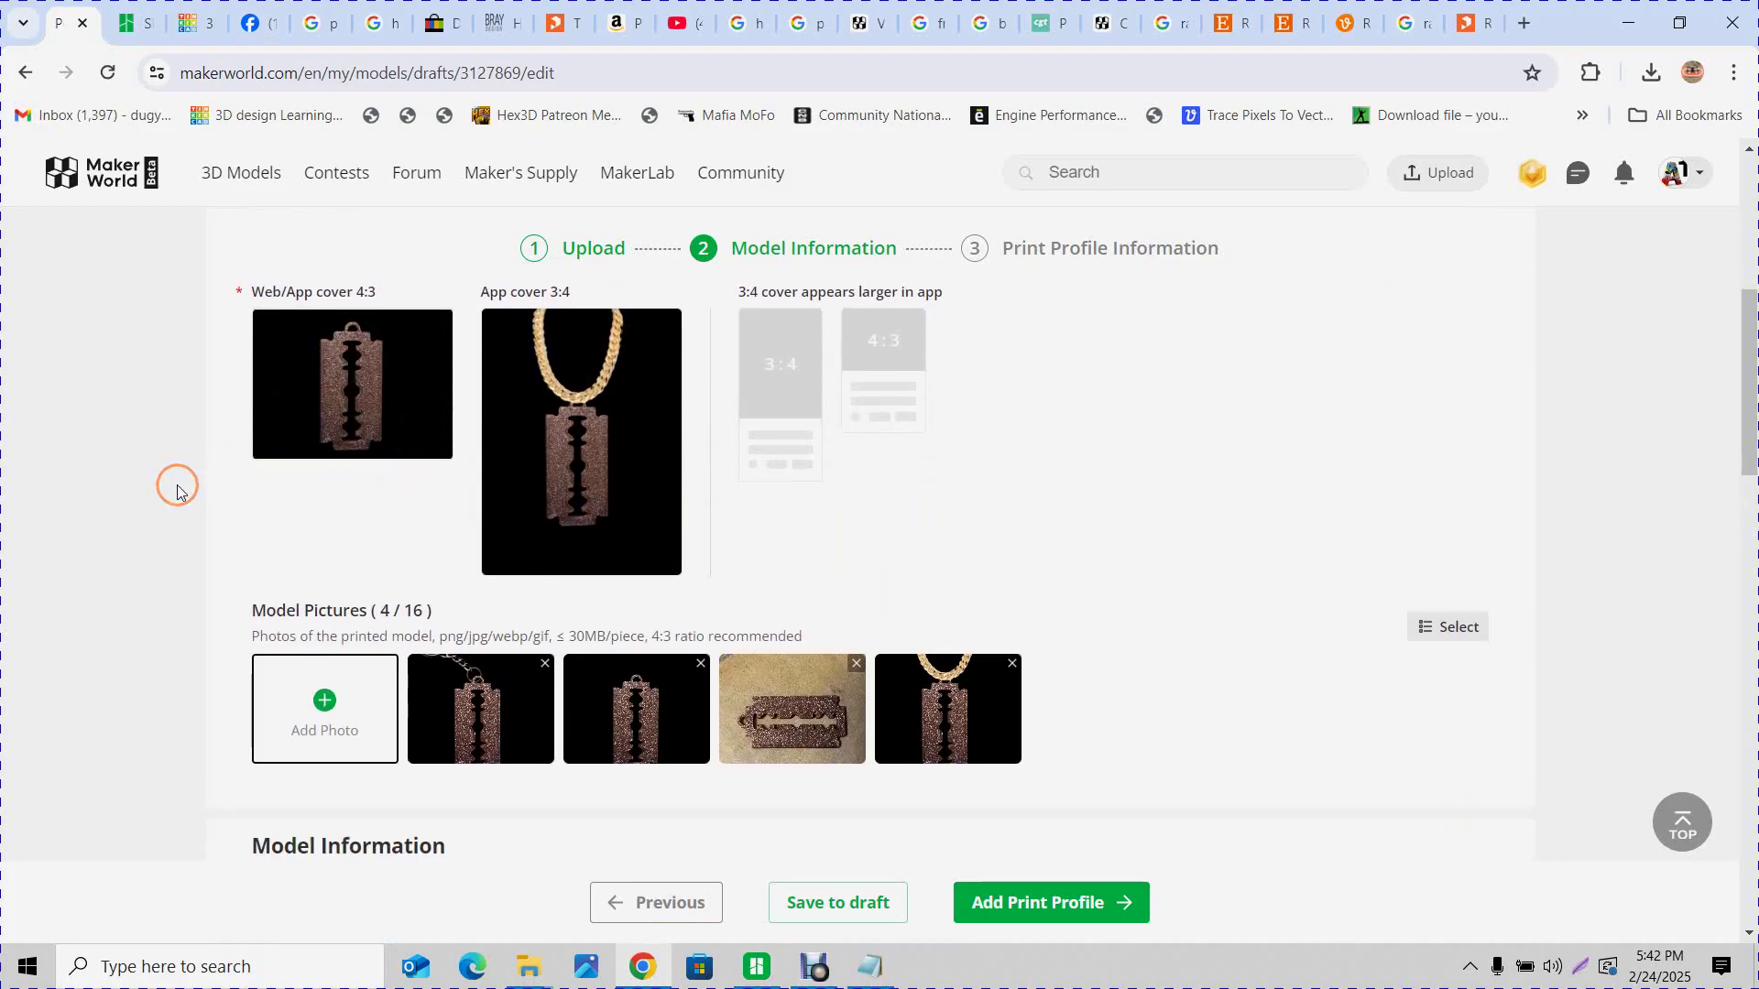
{"action": "scroll", "coordinate": [230, 515], "scroll_direction": "down", "scroll_amount": 1}
{"action": "scroll", "coordinate": [236, 530], "scroll_direction": "down", "scroll_amount": 3}
{"action": "left_click", "coordinate": [314, 602]}
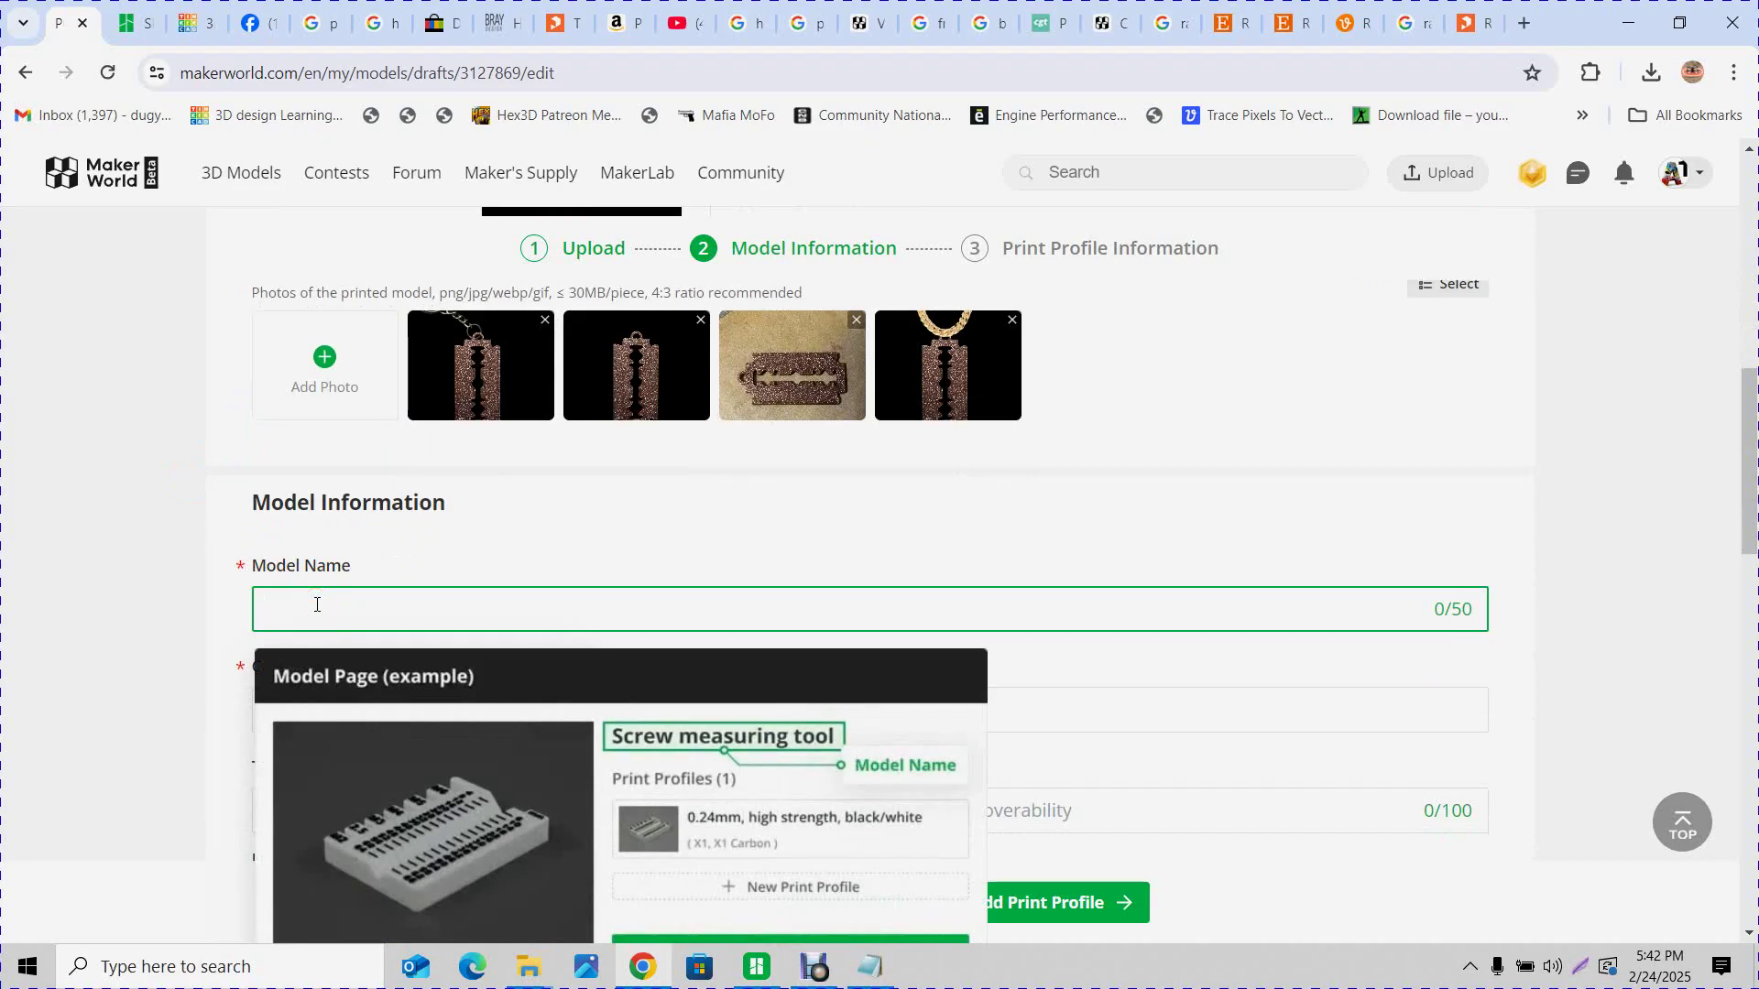
{"action": "type", "text": "Razor Blad "}
{"action": "type", "text": " Key Chain or Neckla"}
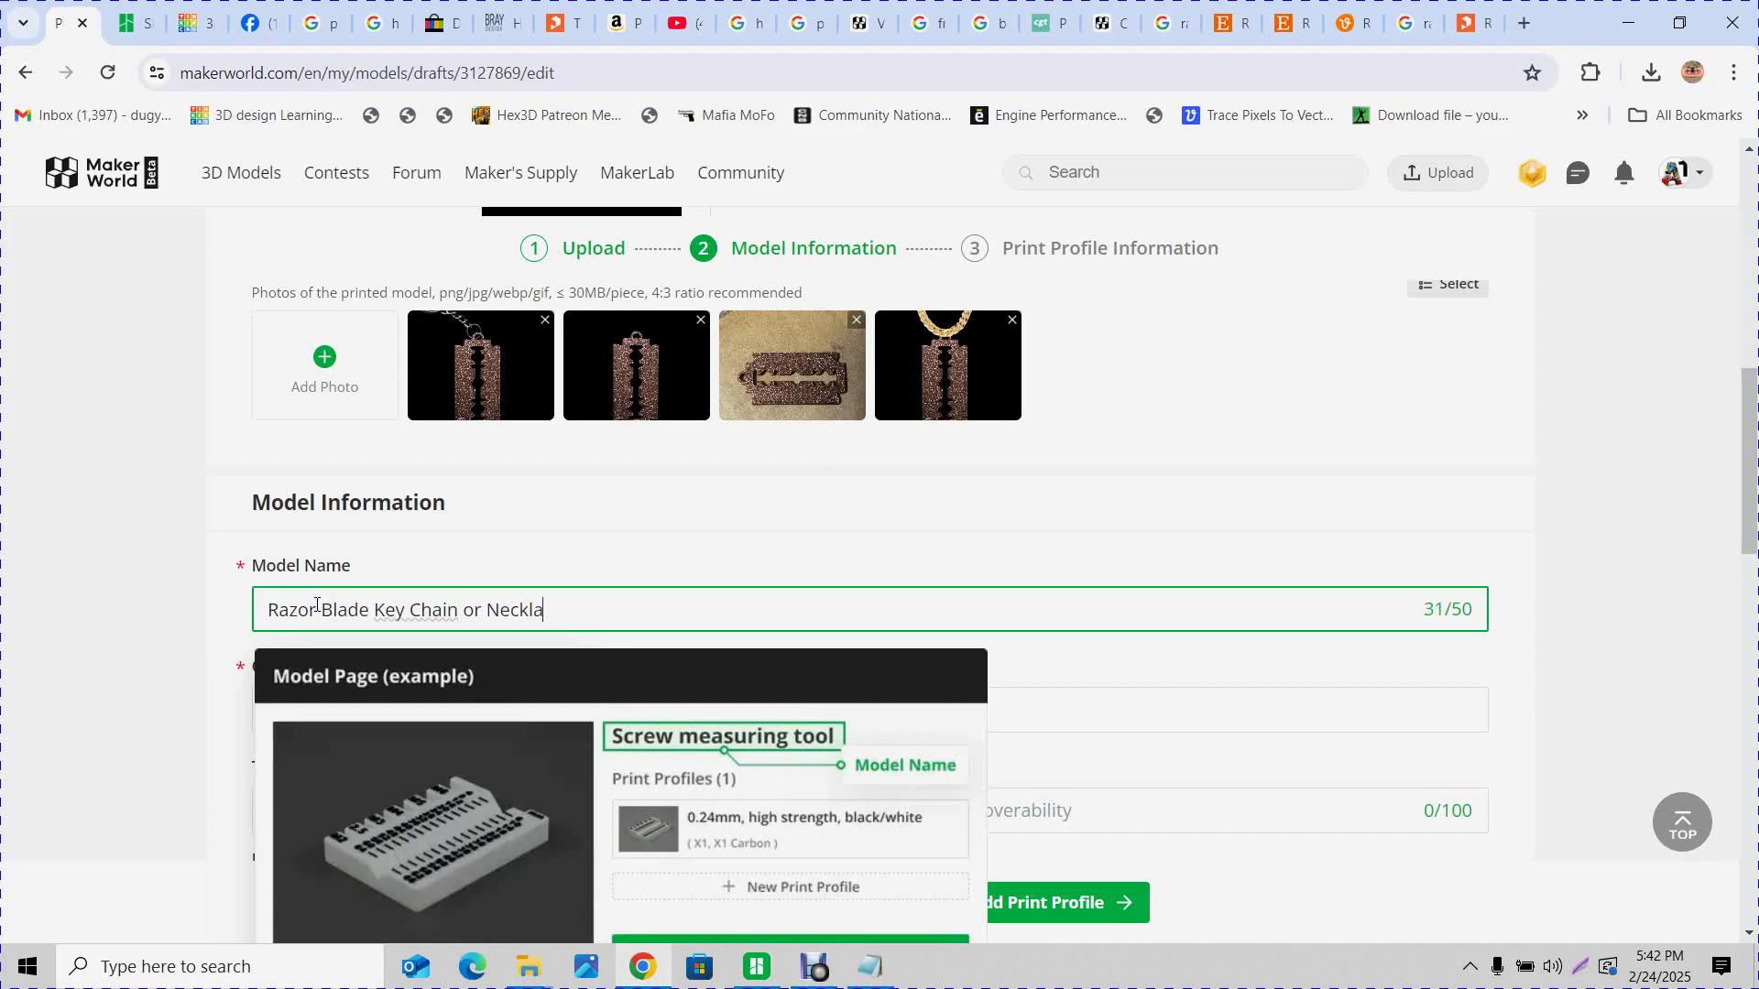
{"action": "type", "text": "c"}
Look through the model categories and set the category to Organizers under Tools
{"action": "scroll", "coordinate": [475, 568], "scroll_direction": "down", "scroll_amount": 2}
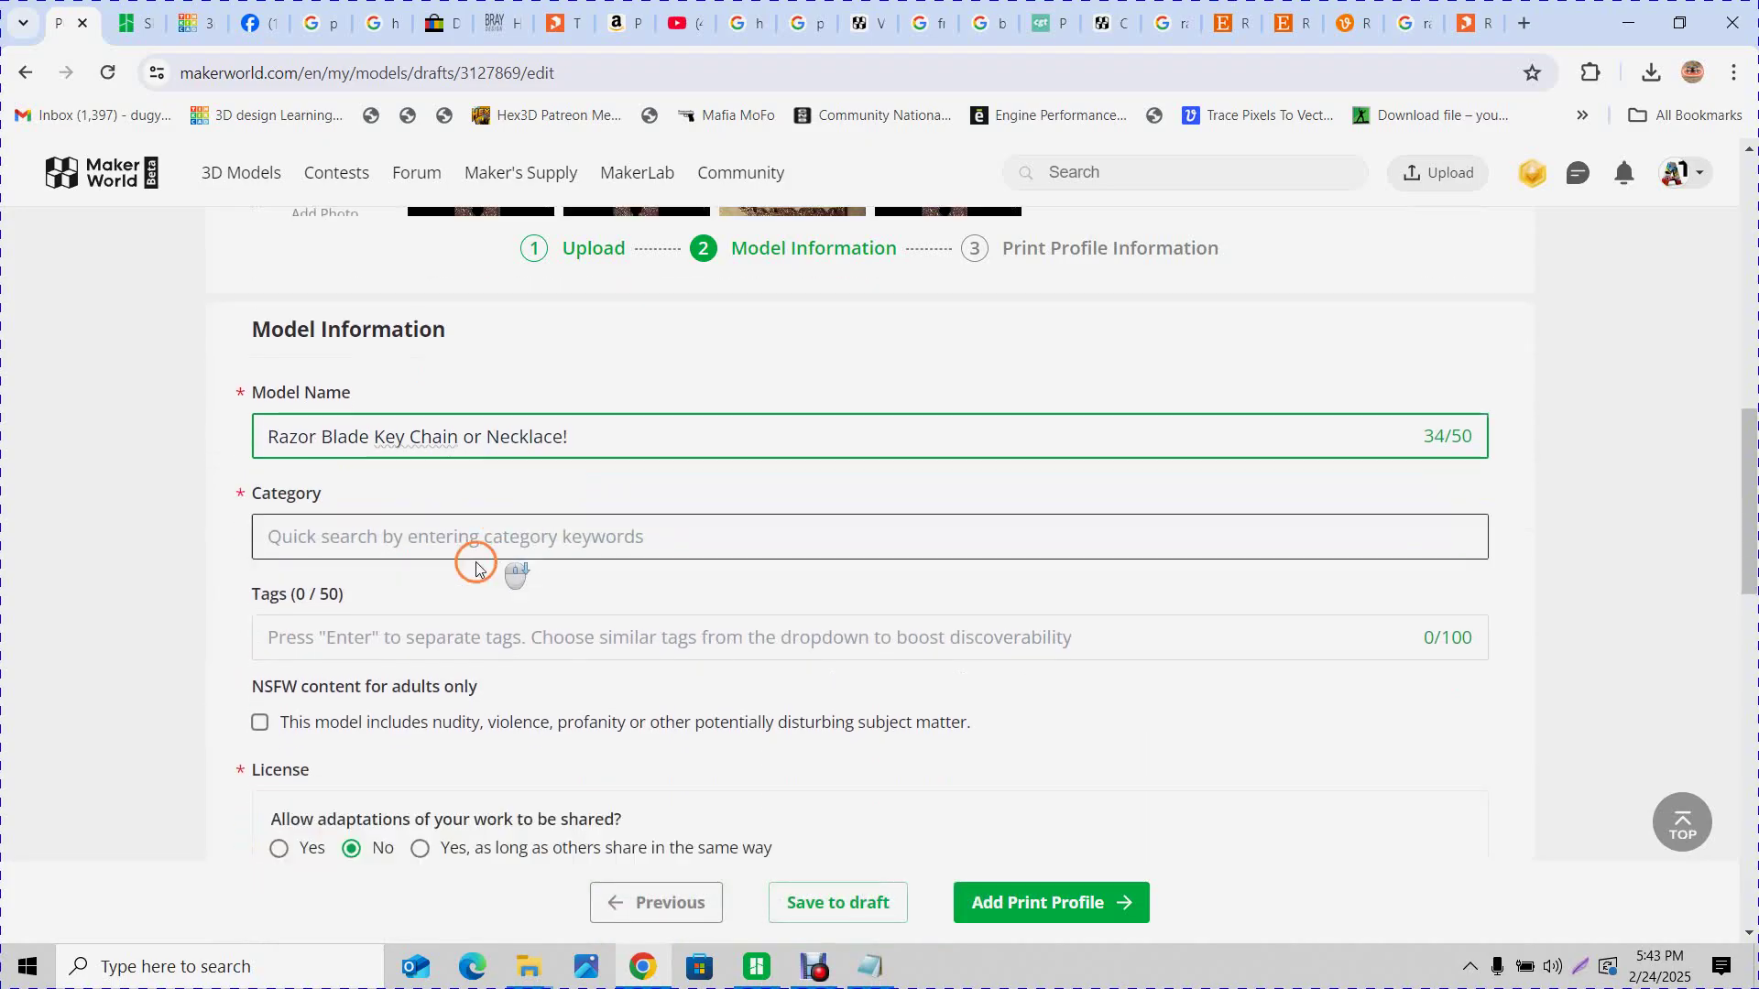
{"action": "scroll", "coordinate": [475, 568], "scroll_direction": "down", "scroll_amount": 1}
{"action": "left_click", "coordinate": [389, 498]}
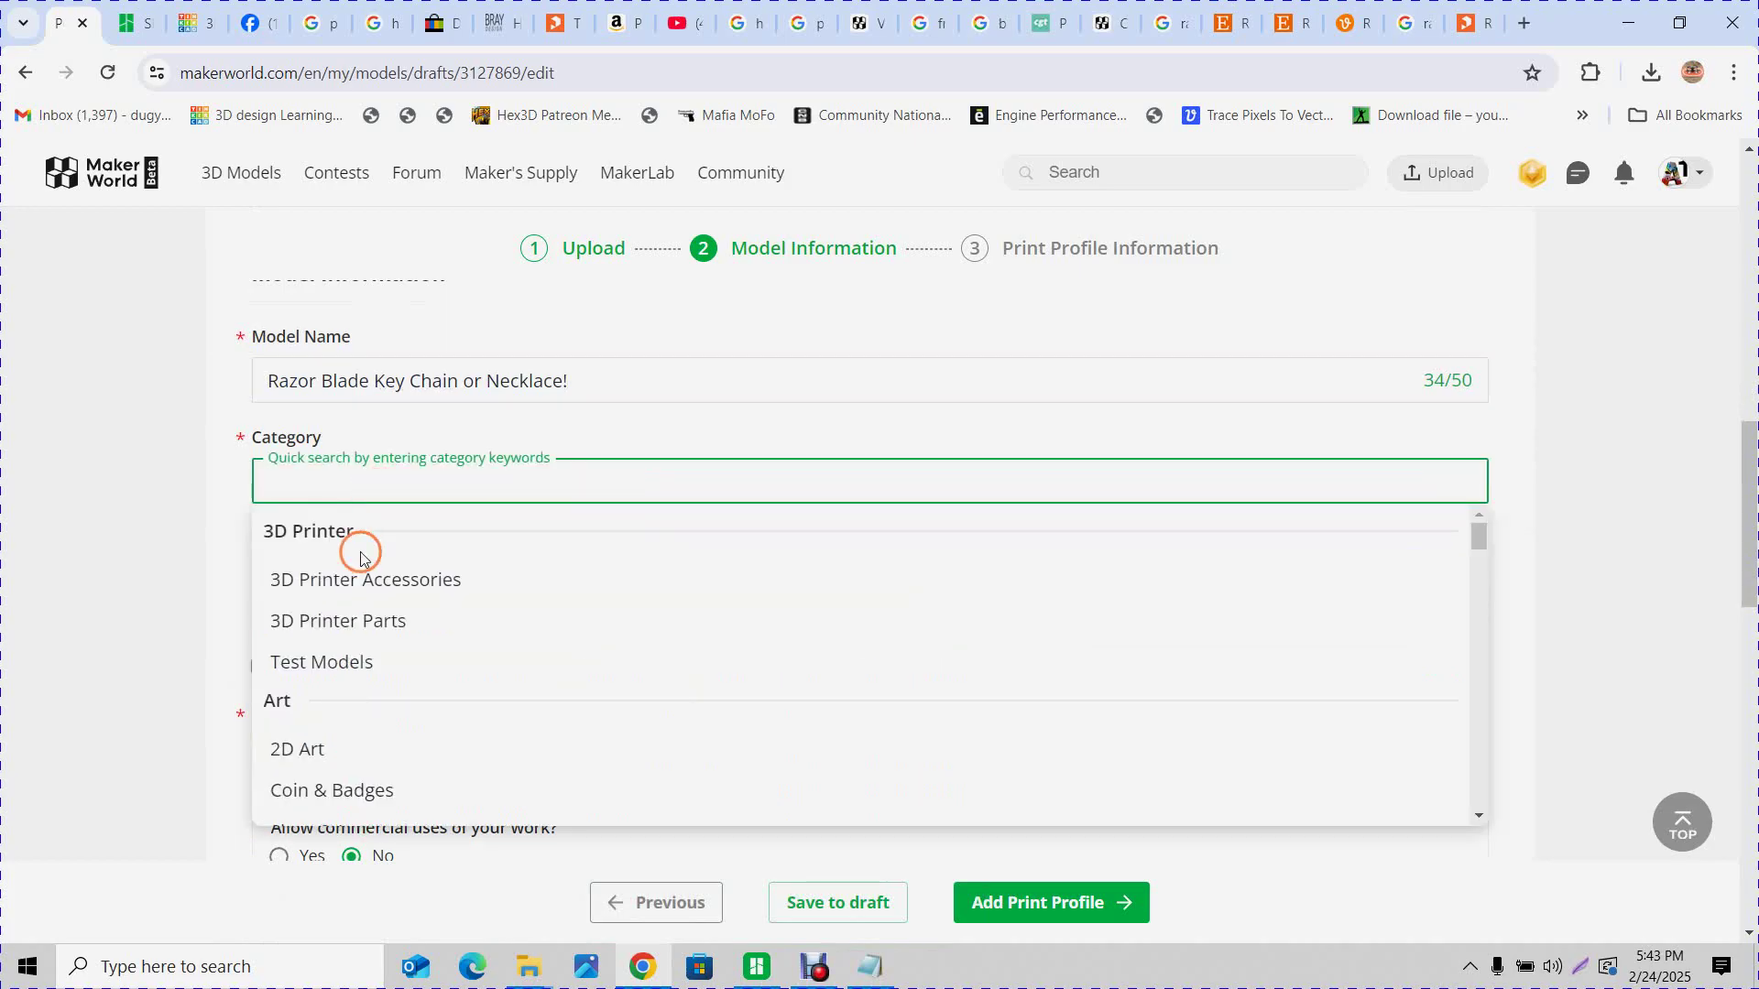
{"action": "scroll", "coordinate": [371, 617], "scroll_direction": "down", "scroll_amount": 1}
{"action": "scroll", "coordinate": [366, 632], "scroll_direction": "down", "scroll_amount": 1}
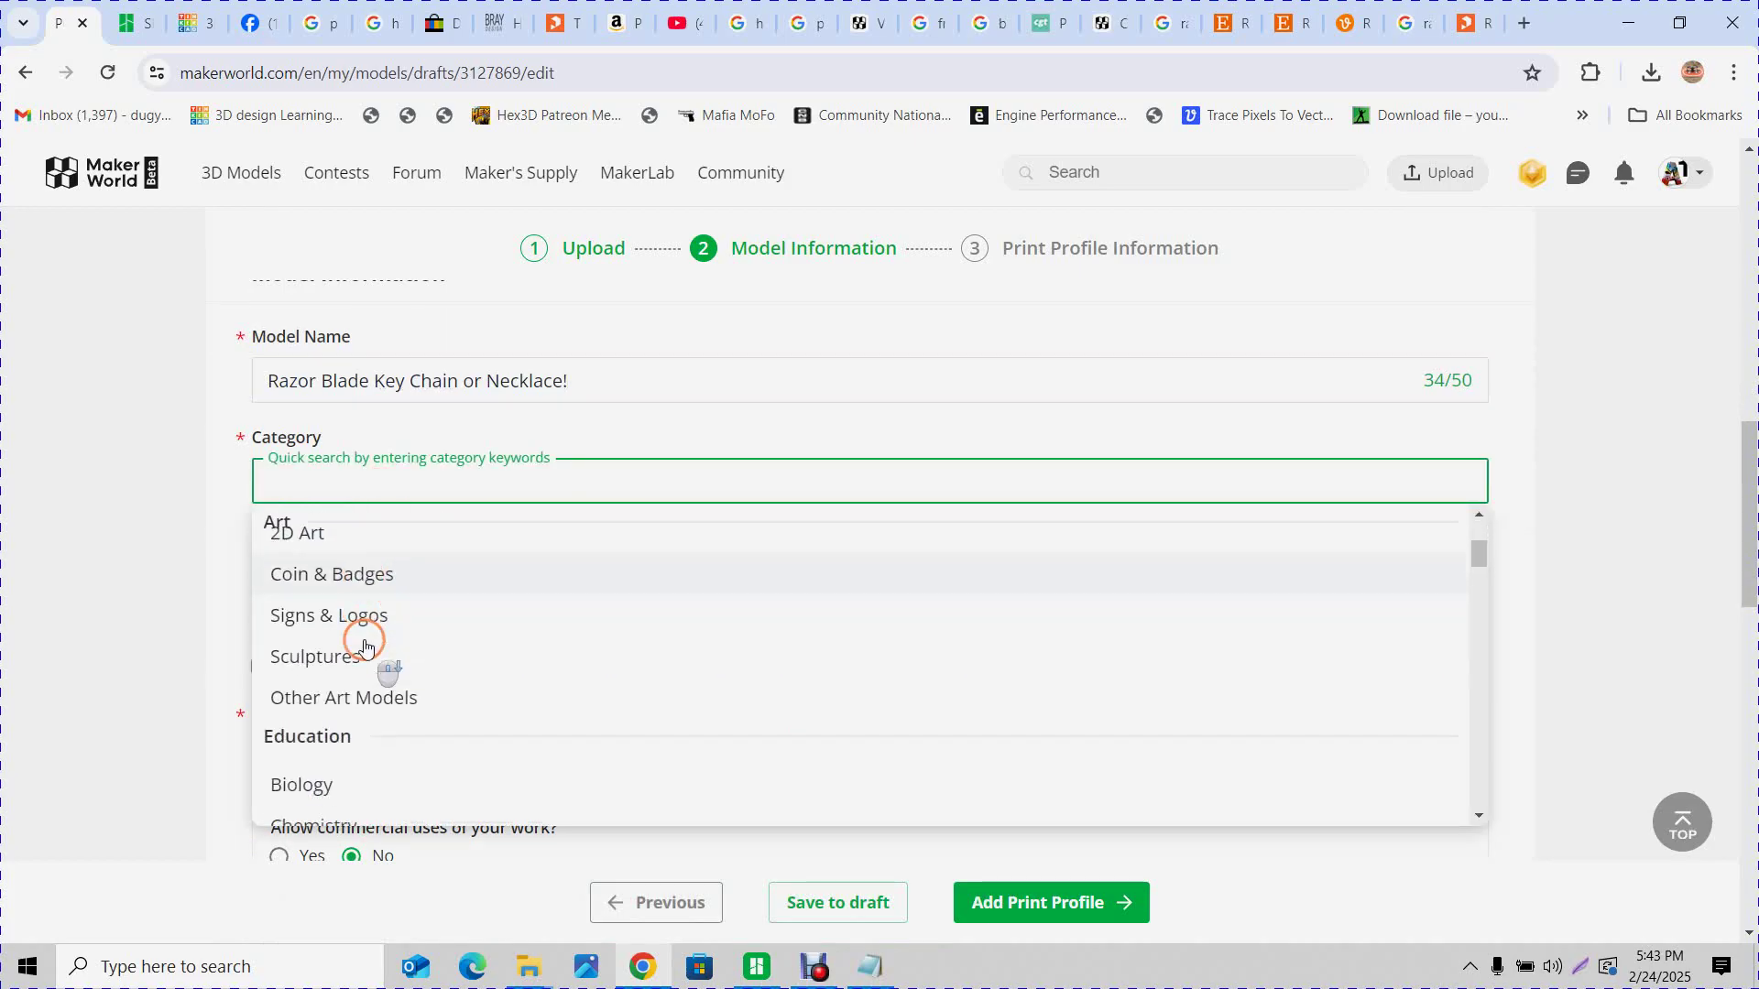
{"action": "scroll", "coordinate": [361, 622], "scroll_direction": "down", "scroll_amount": 2}
{"action": "scroll", "coordinate": [360, 611], "scroll_direction": "down", "scroll_amount": 3}
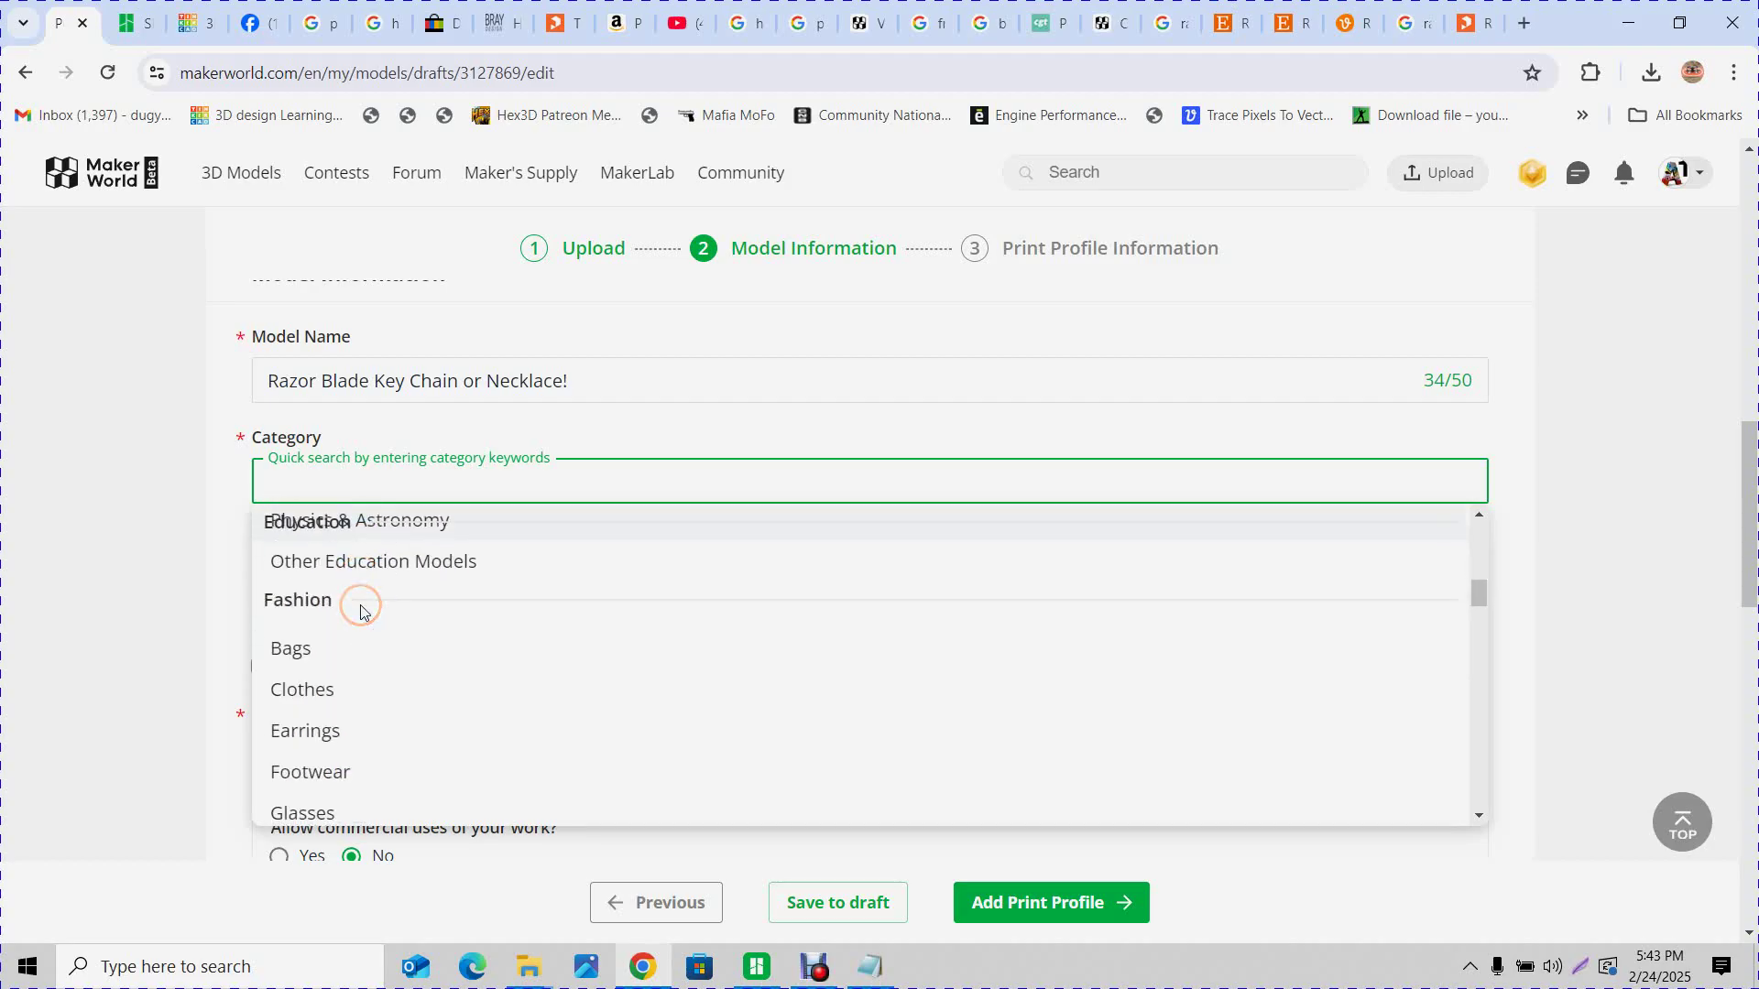
{"action": "scroll", "coordinate": [362, 618], "scroll_direction": "down", "scroll_amount": 1}
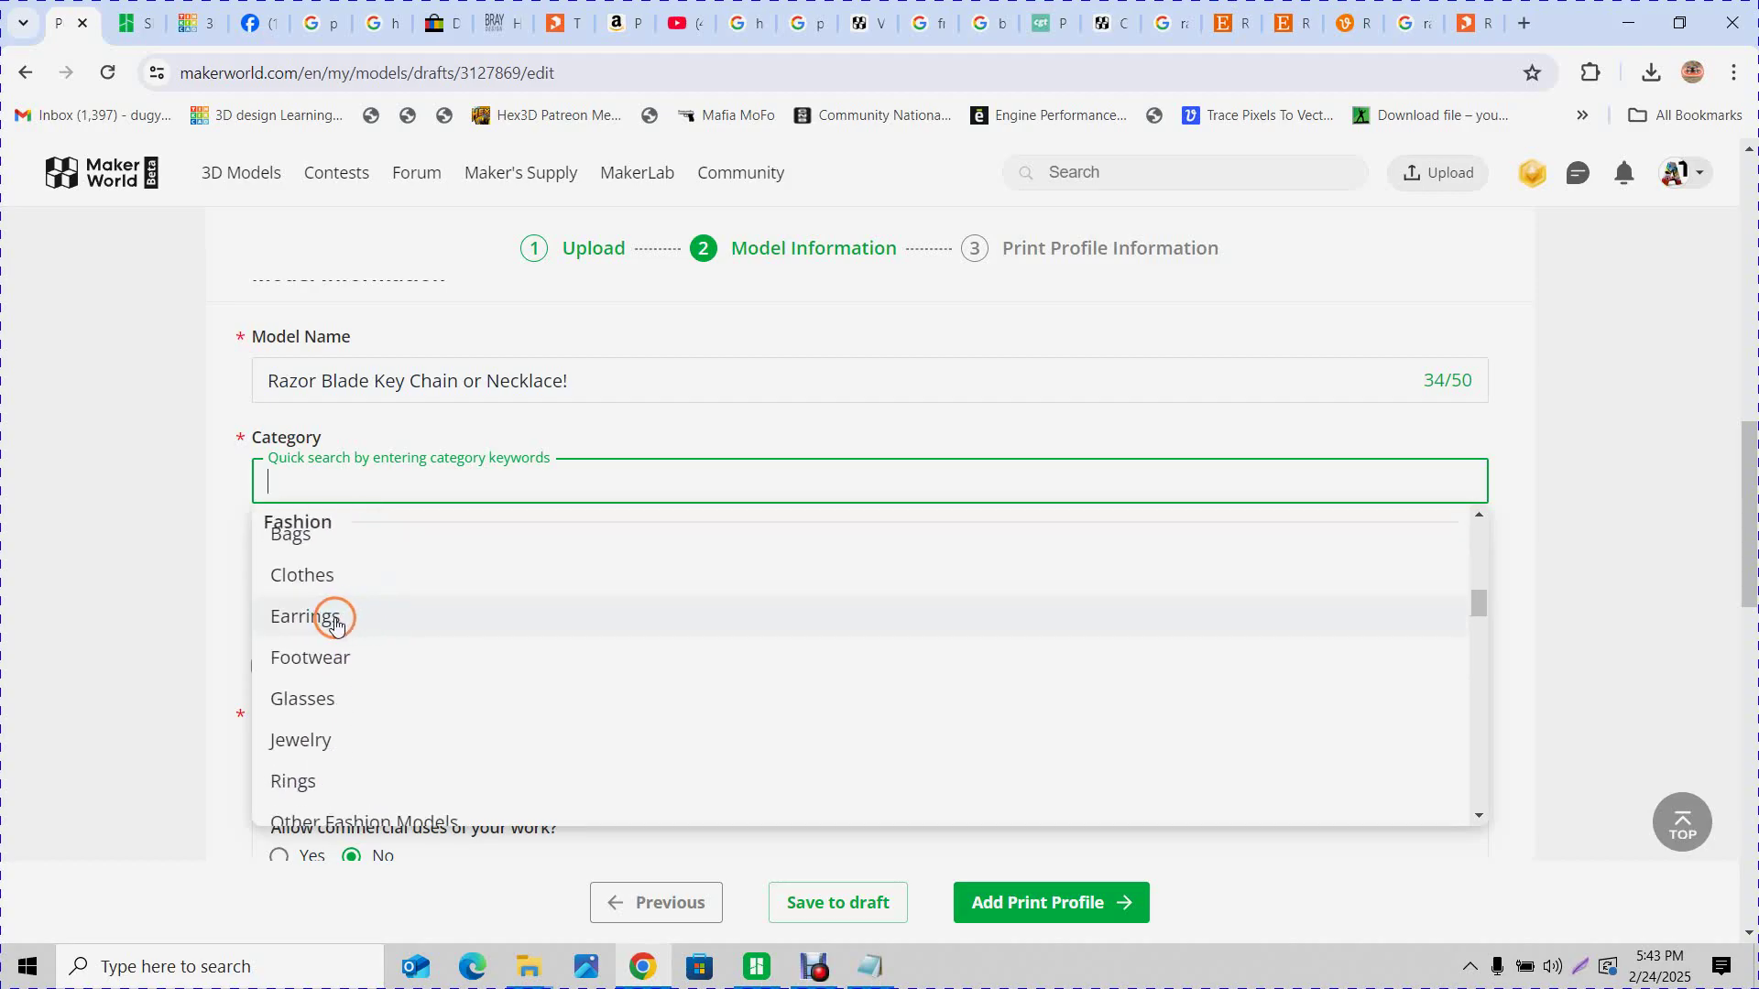
{"action": "left_click", "coordinate": [327, 741]}
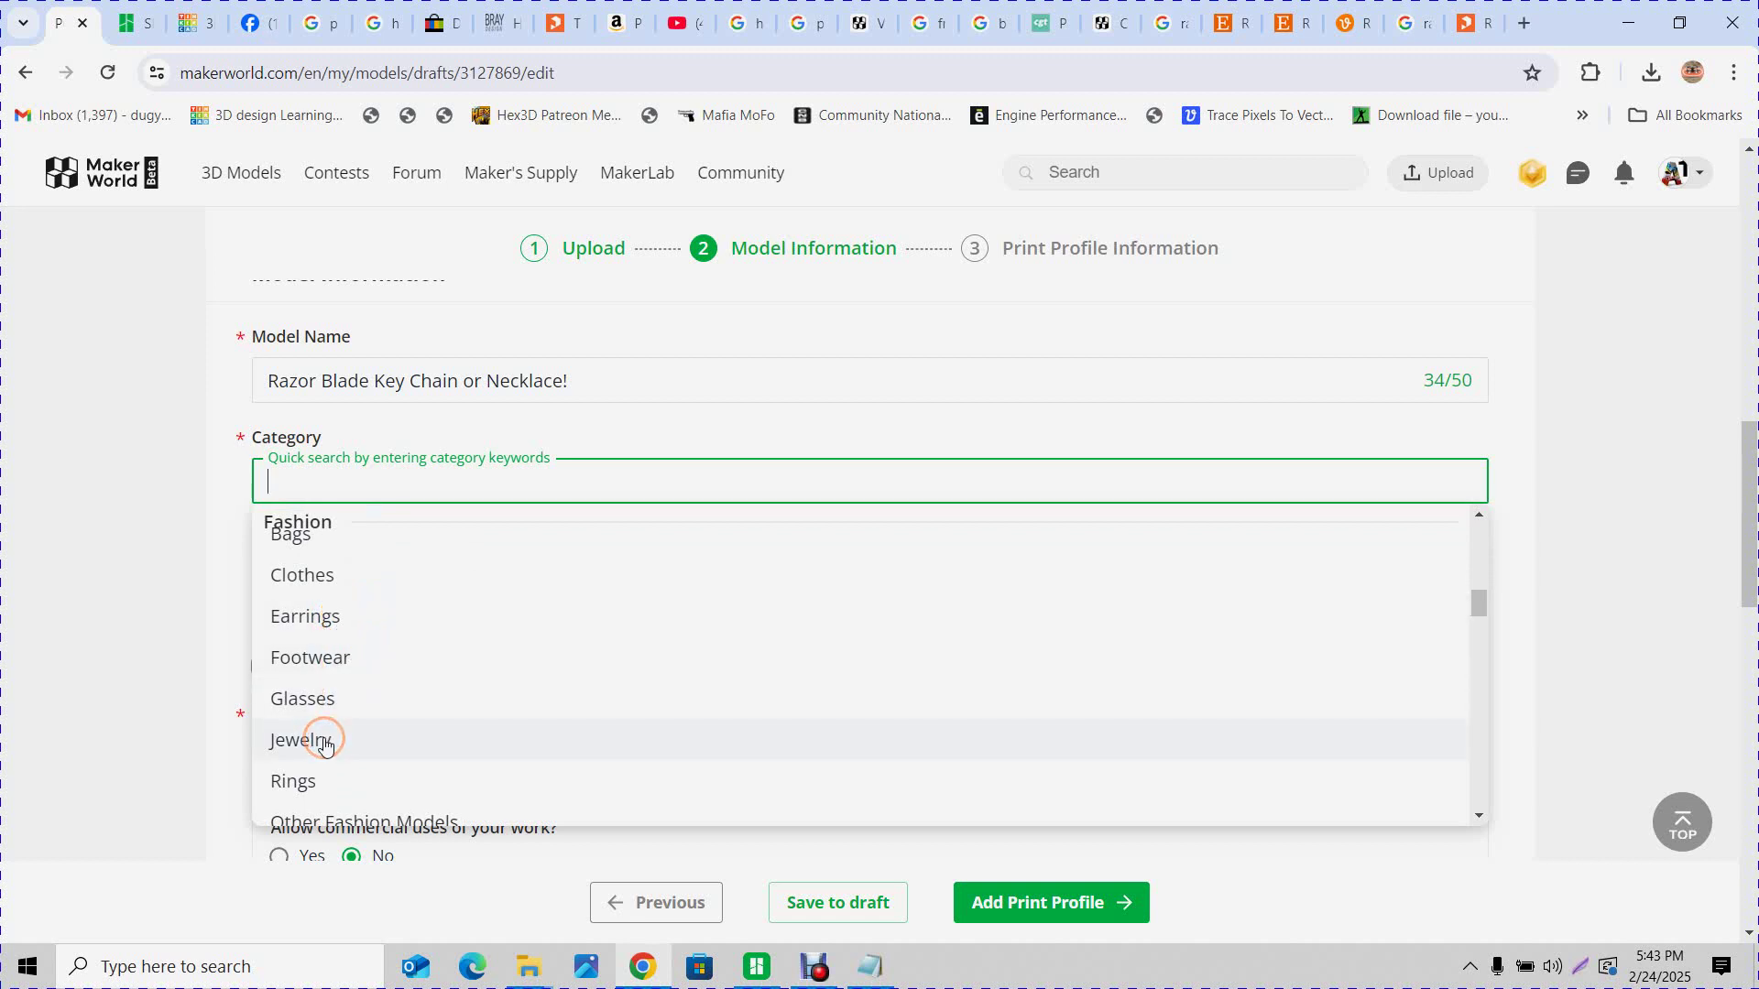
{"action": "scroll", "coordinate": [325, 745], "scroll_direction": "down", "scroll_amount": 1}
{"action": "left_click", "coordinate": [323, 629]}
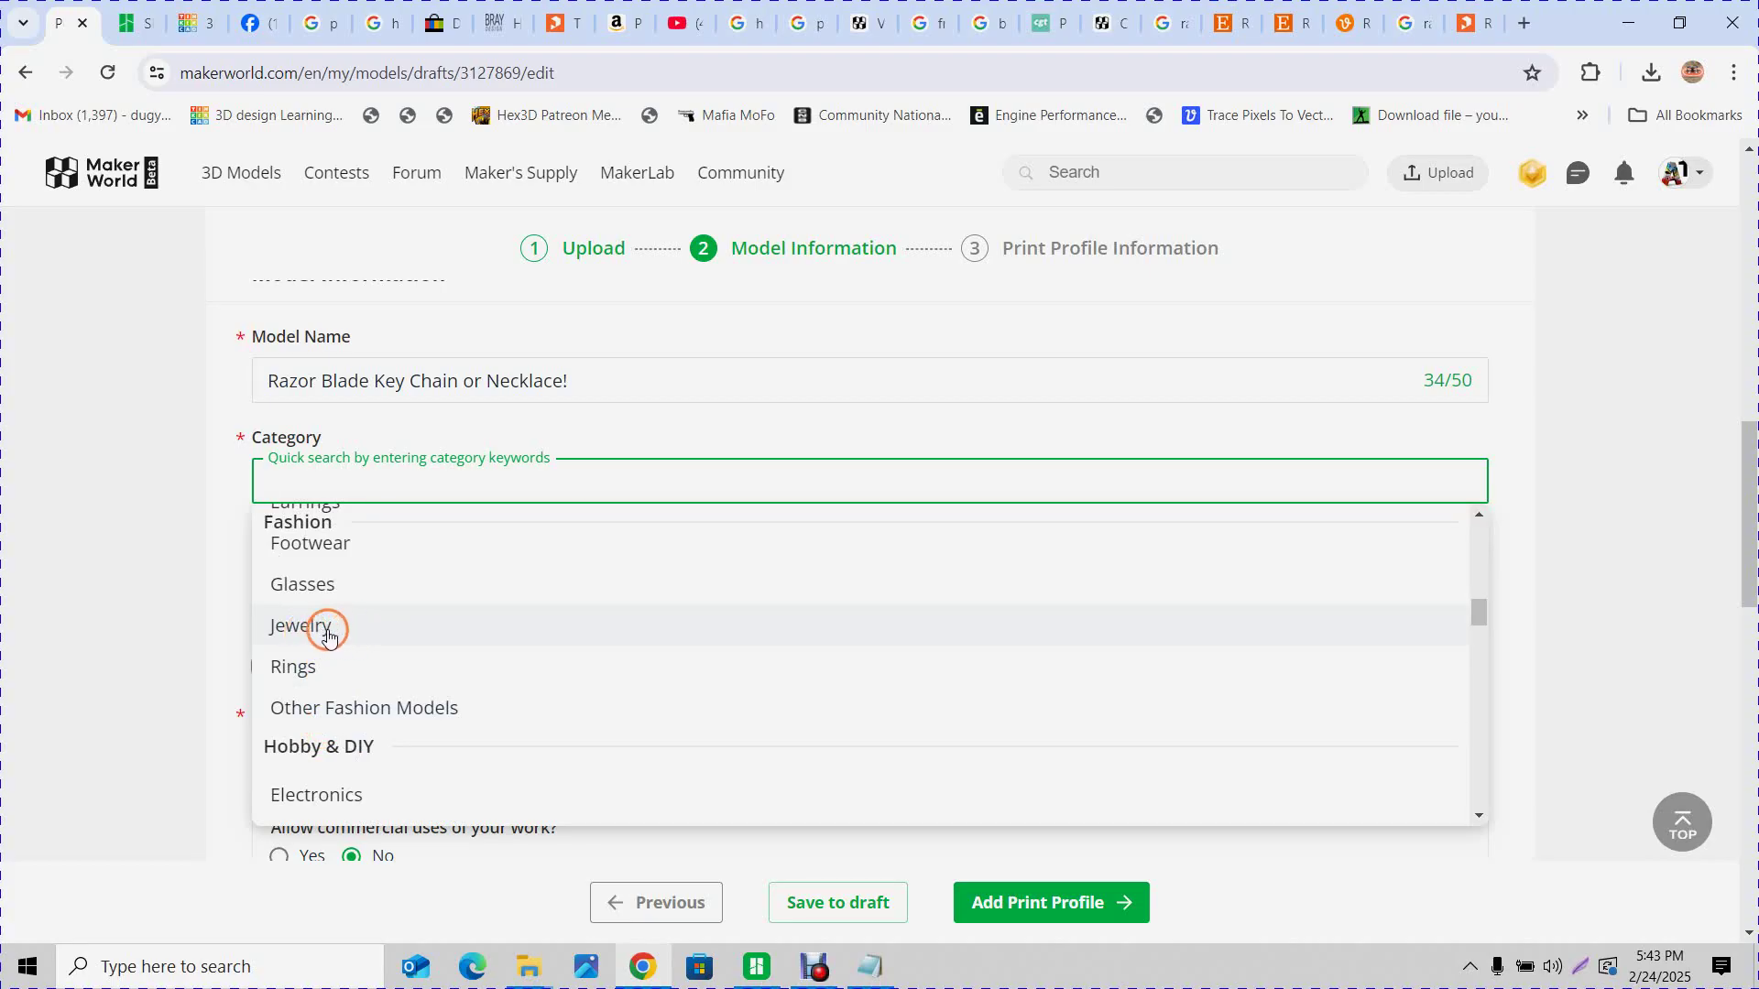
{"action": "scroll", "coordinate": [332, 635], "scroll_direction": "down", "scroll_amount": 3}
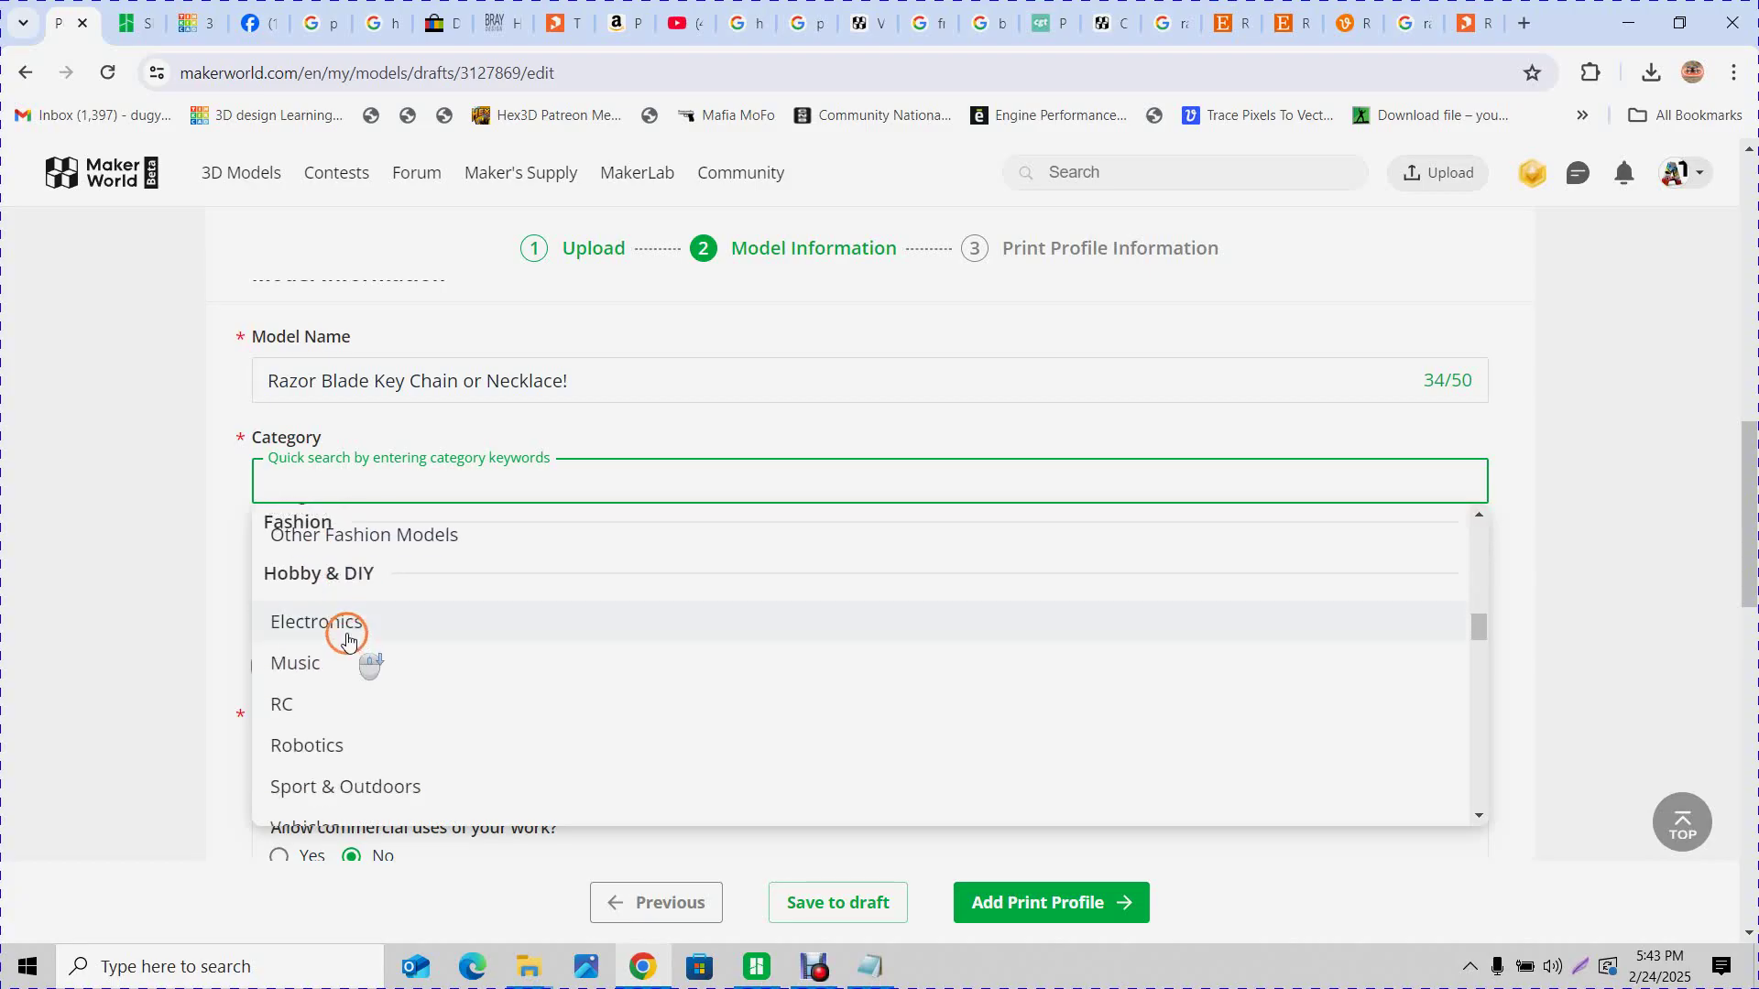
{"action": "scroll", "coordinate": [348, 651], "scroll_direction": "down", "scroll_amount": 3}
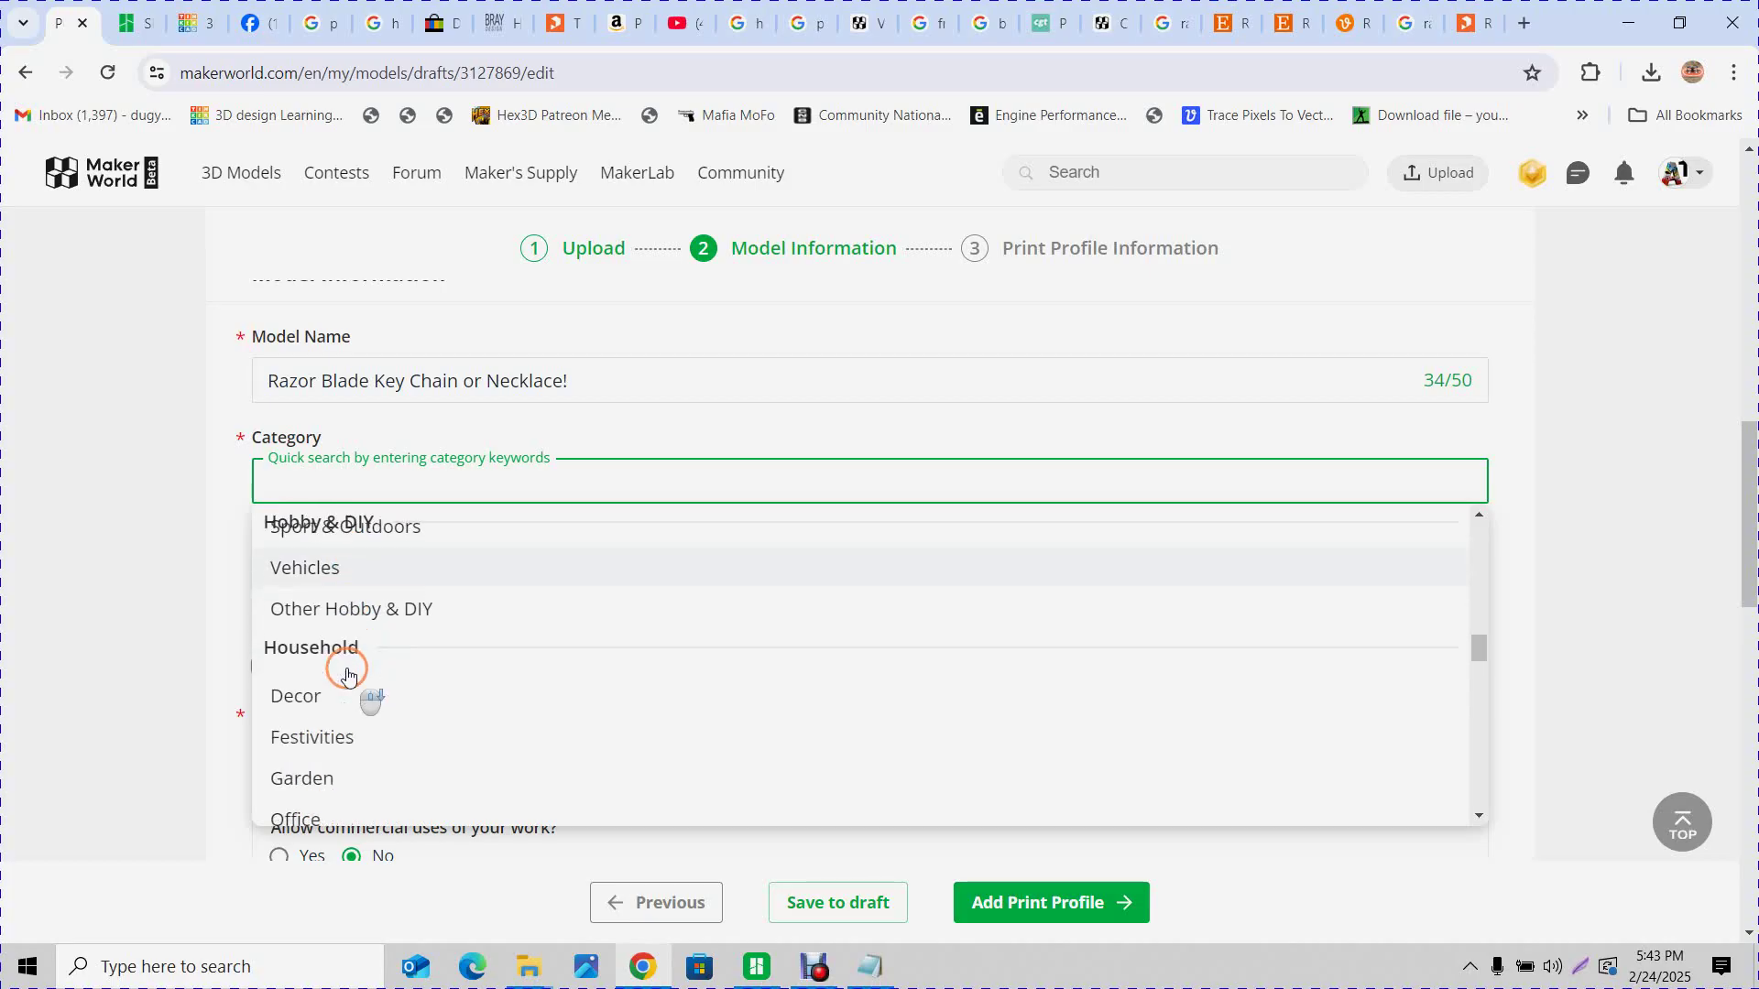
{"action": "scroll", "coordinate": [348, 663], "scroll_direction": "up", "scroll_amount": 1}
{"action": "scroll", "coordinate": [357, 664], "scroll_direction": "down", "scroll_amount": 5}
{"action": "scroll", "coordinate": [363, 663], "scroll_direction": "down", "scroll_amount": 1}
{"action": "scroll", "coordinate": [364, 650], "scroll_direction": "down", "scroll_amount": 5}
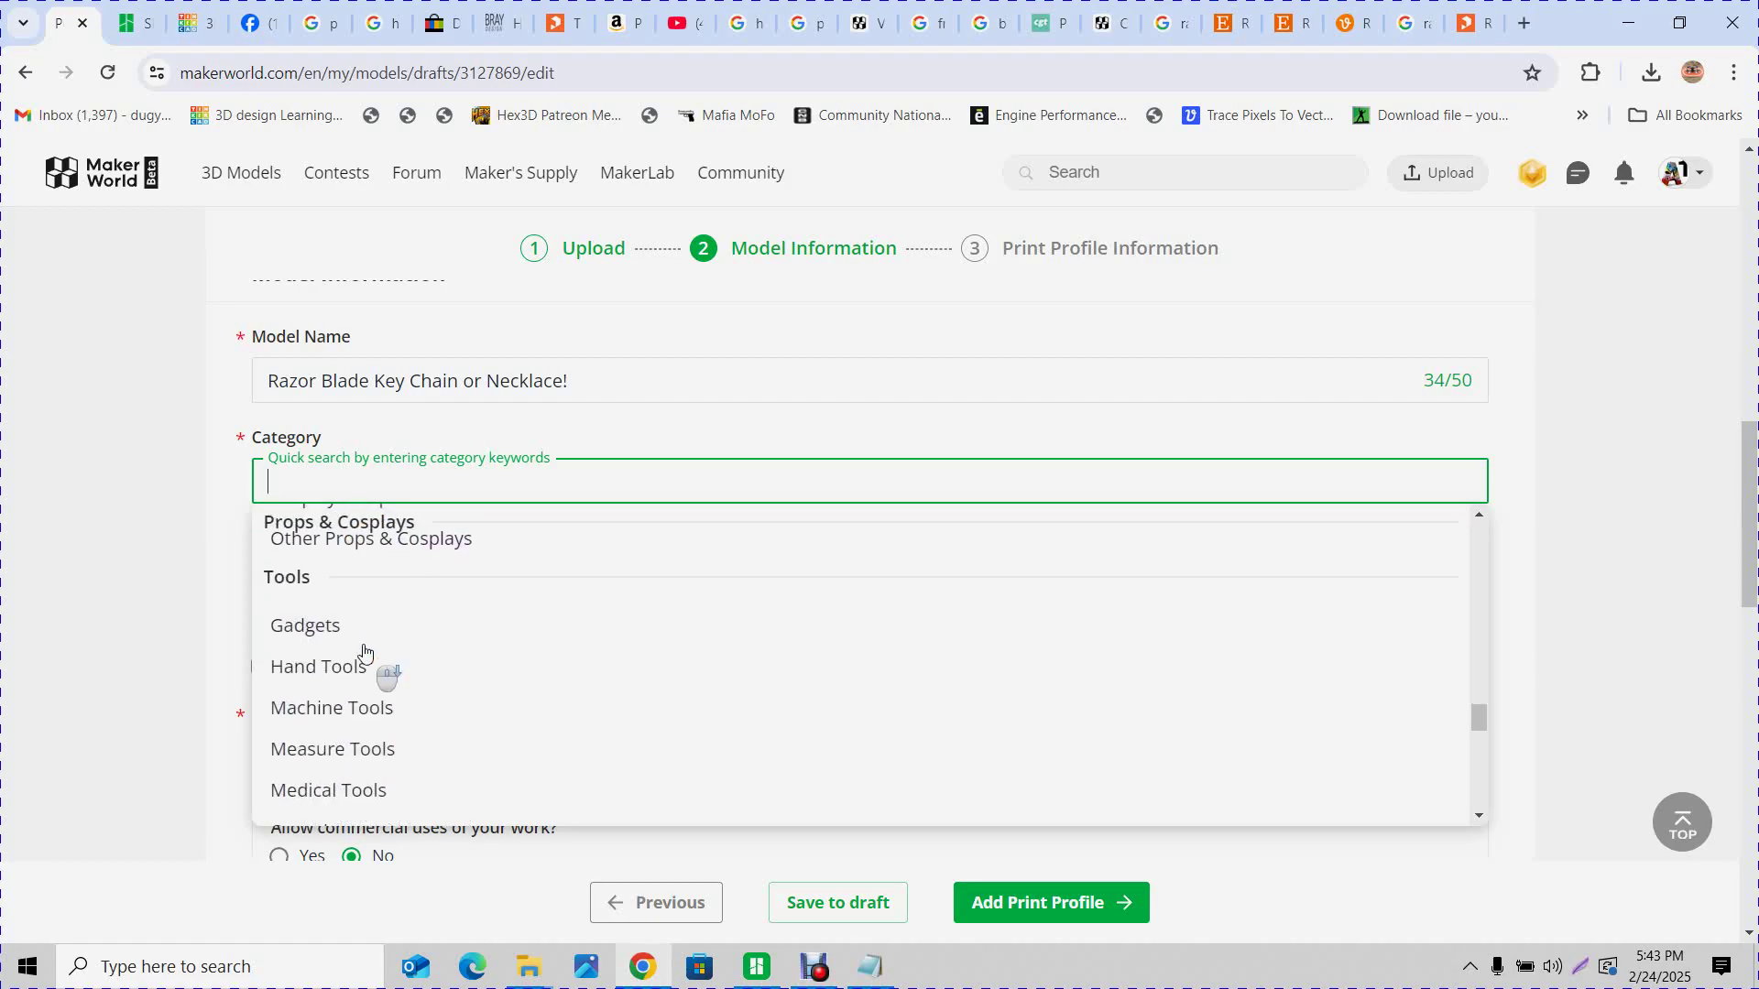
{"action": "scroll", "coordinate": [364, 647], "scroll_direction": "down", "scroll_amount": 1}
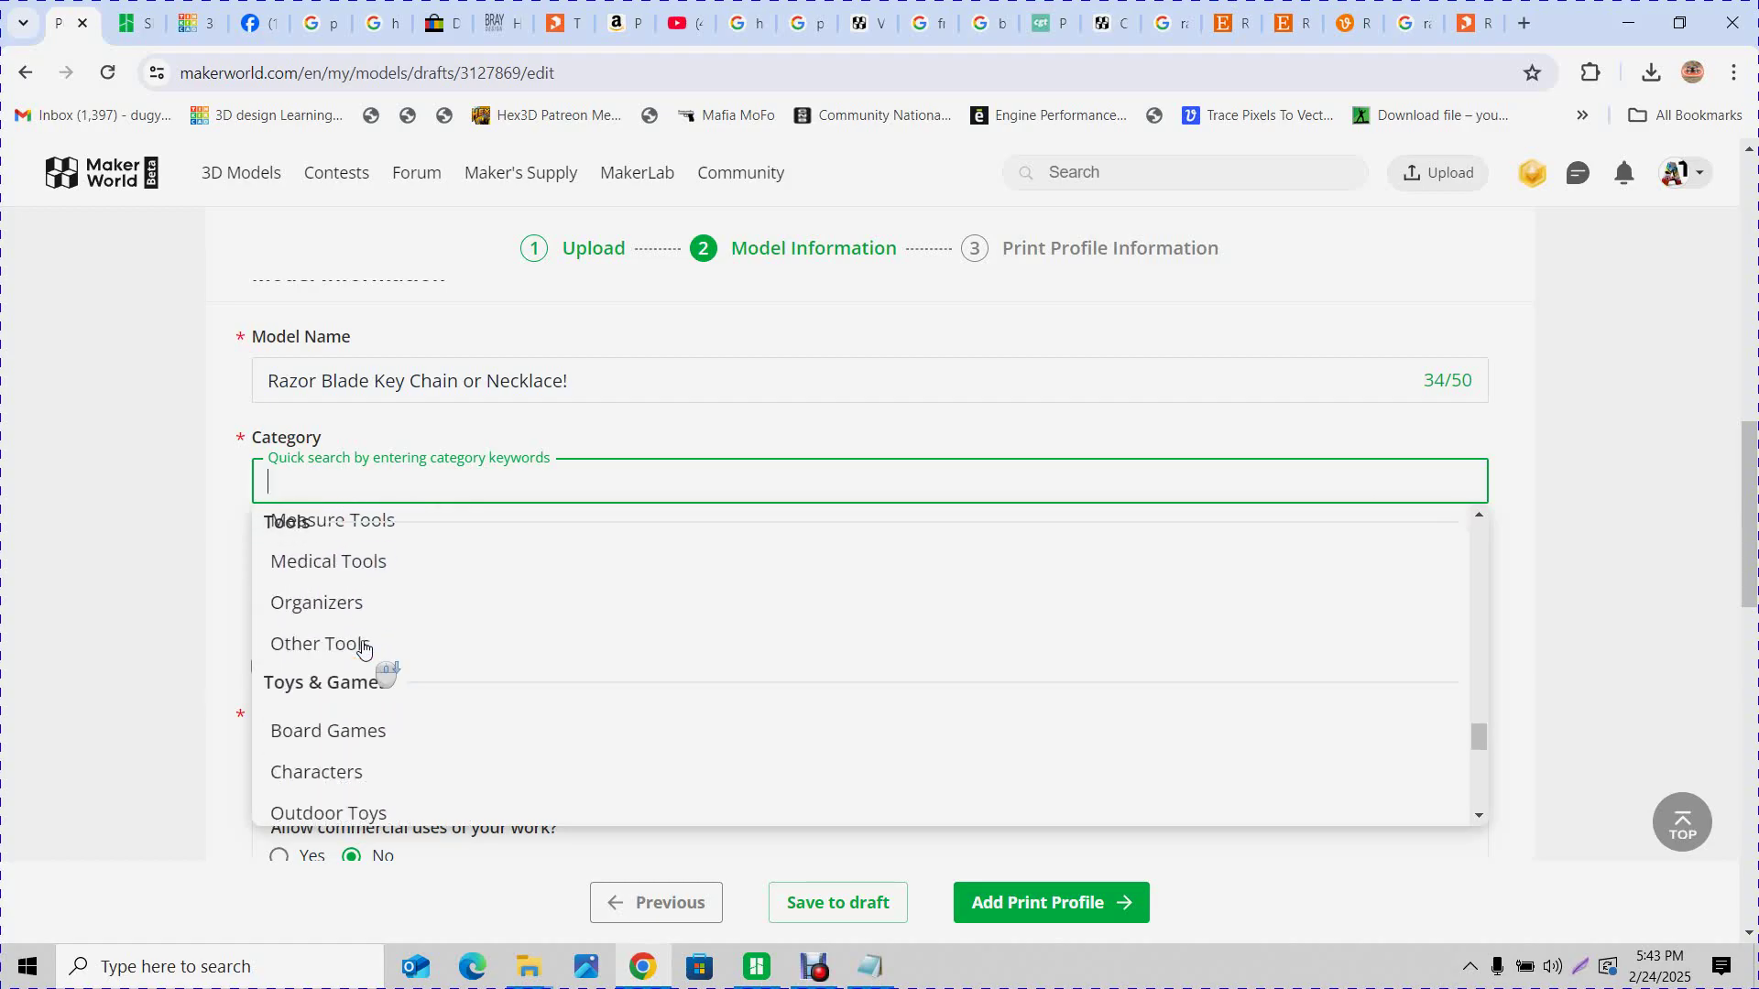
{"action": "left_click", "coordinate": [369, 606]}
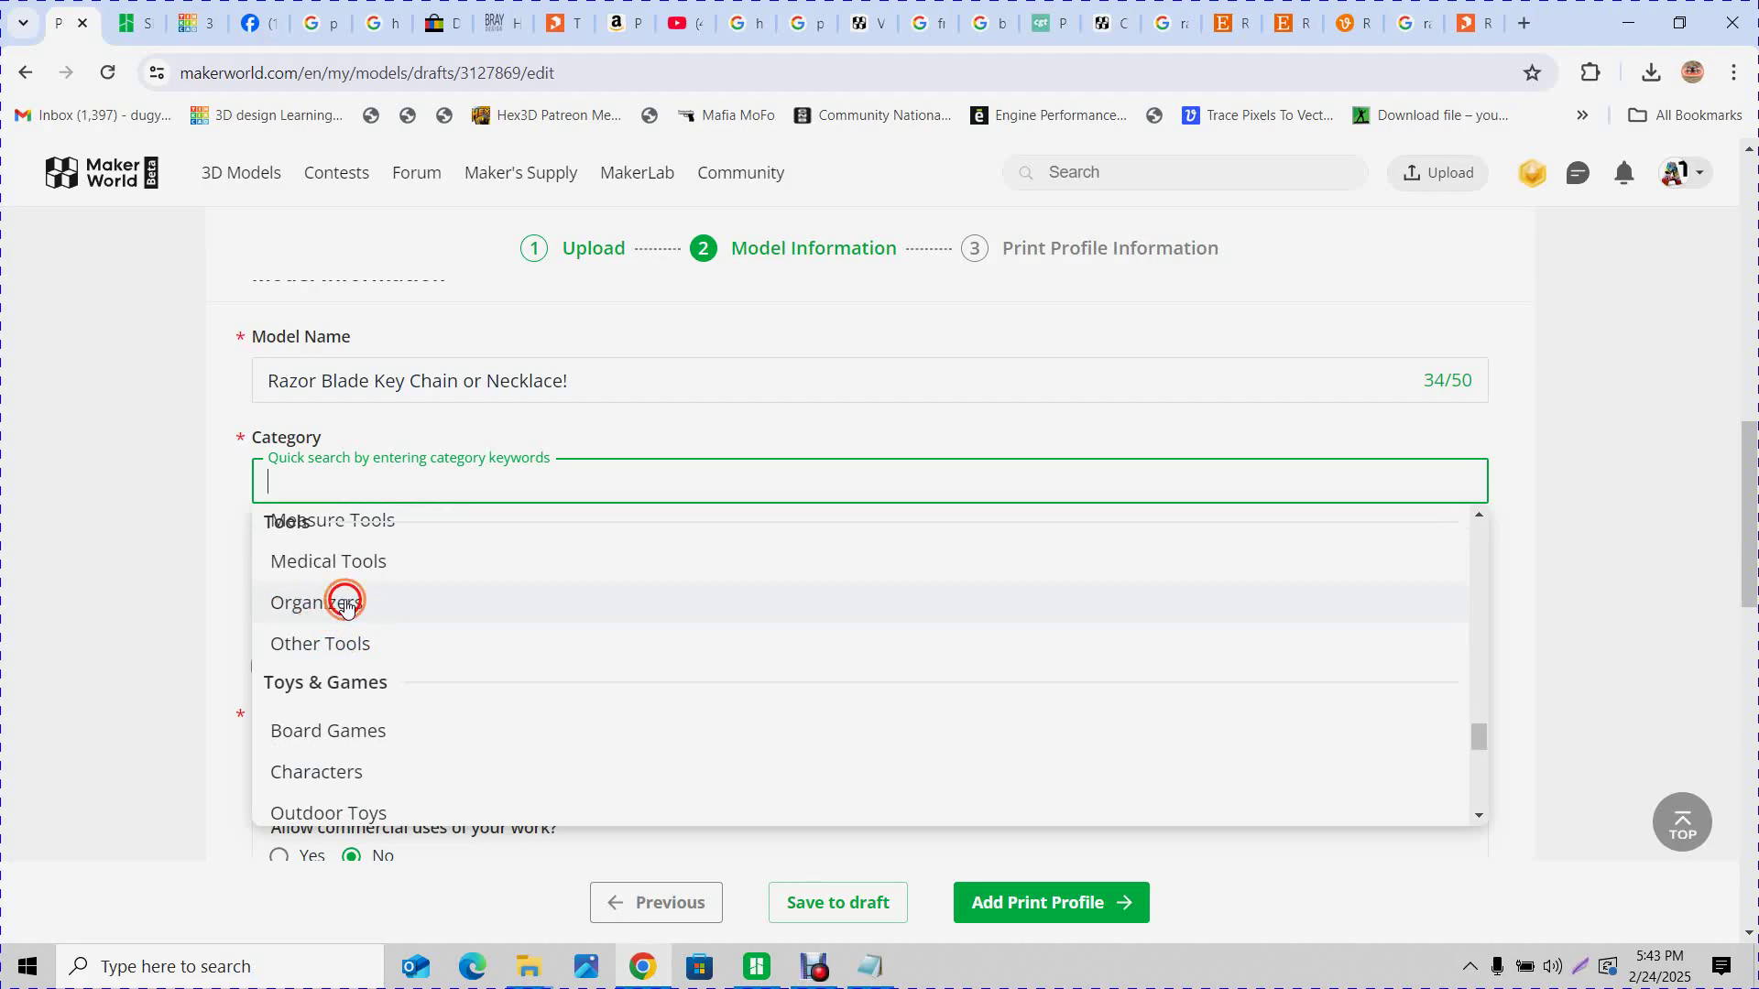
{"action": "left_click", "coordinate": [345, 603]}
Add the tags "razor", "razor blade" and "necklace" to the model
{"action": "left_click", "coordinate": [338, 582]}
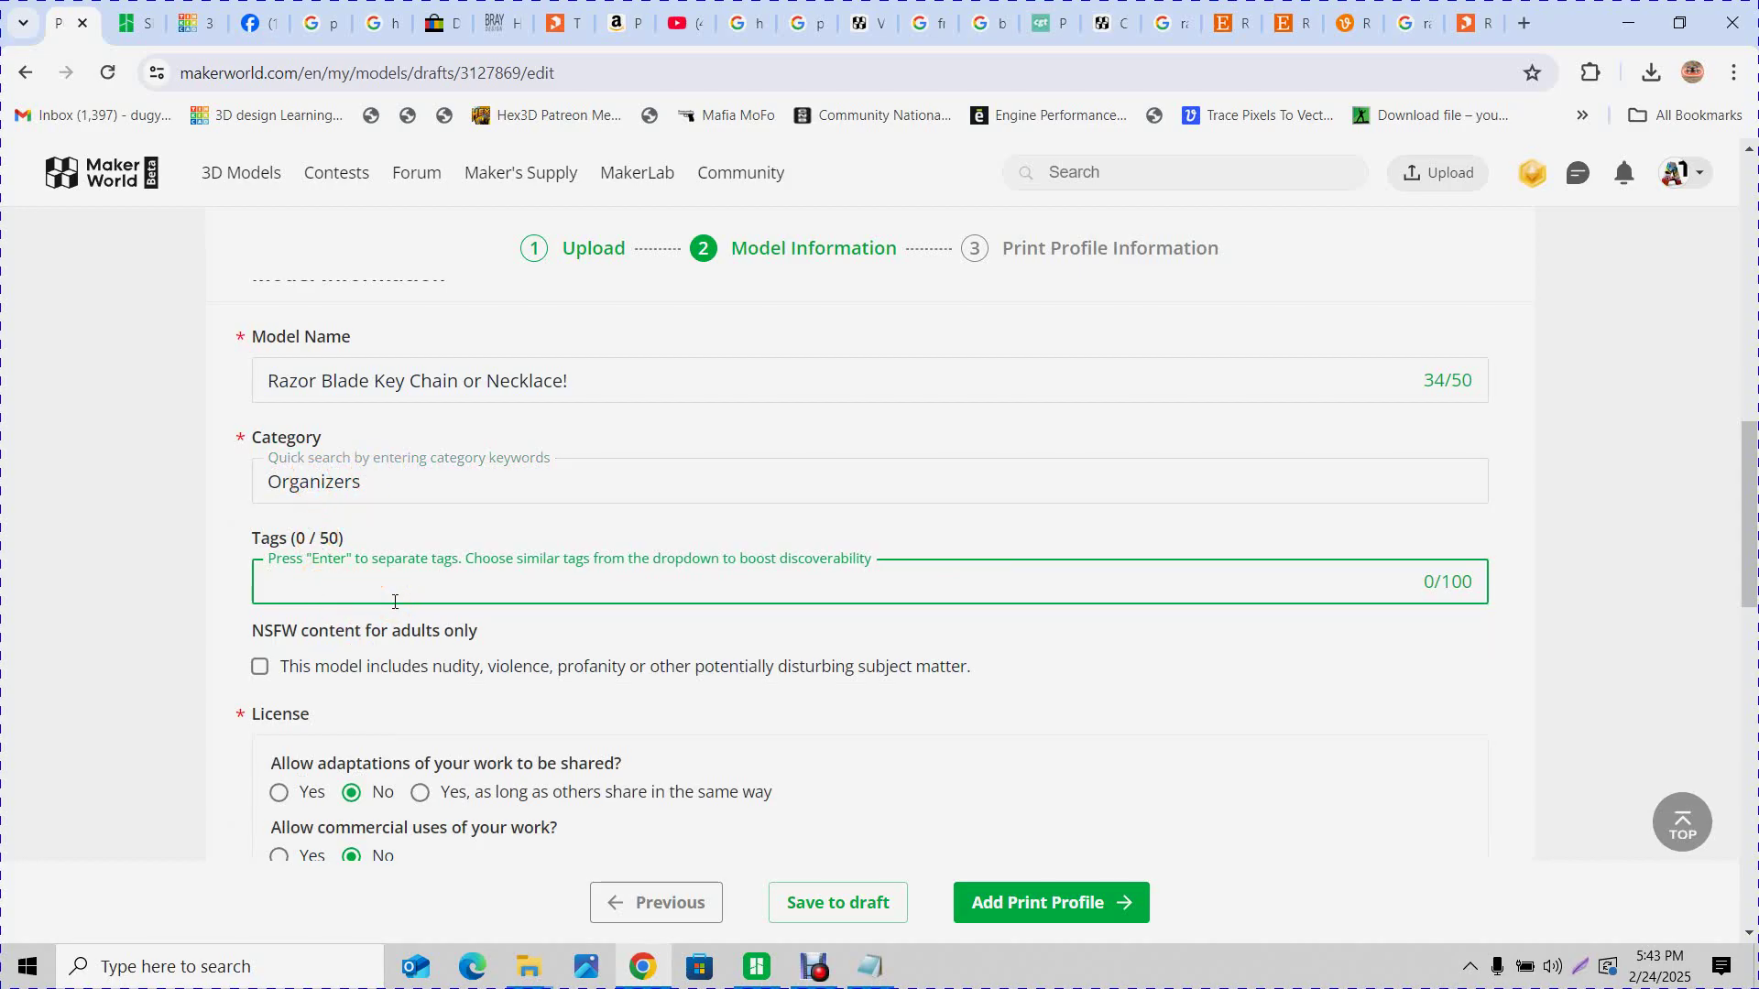
{"action": "type", "text": "razor blade"}
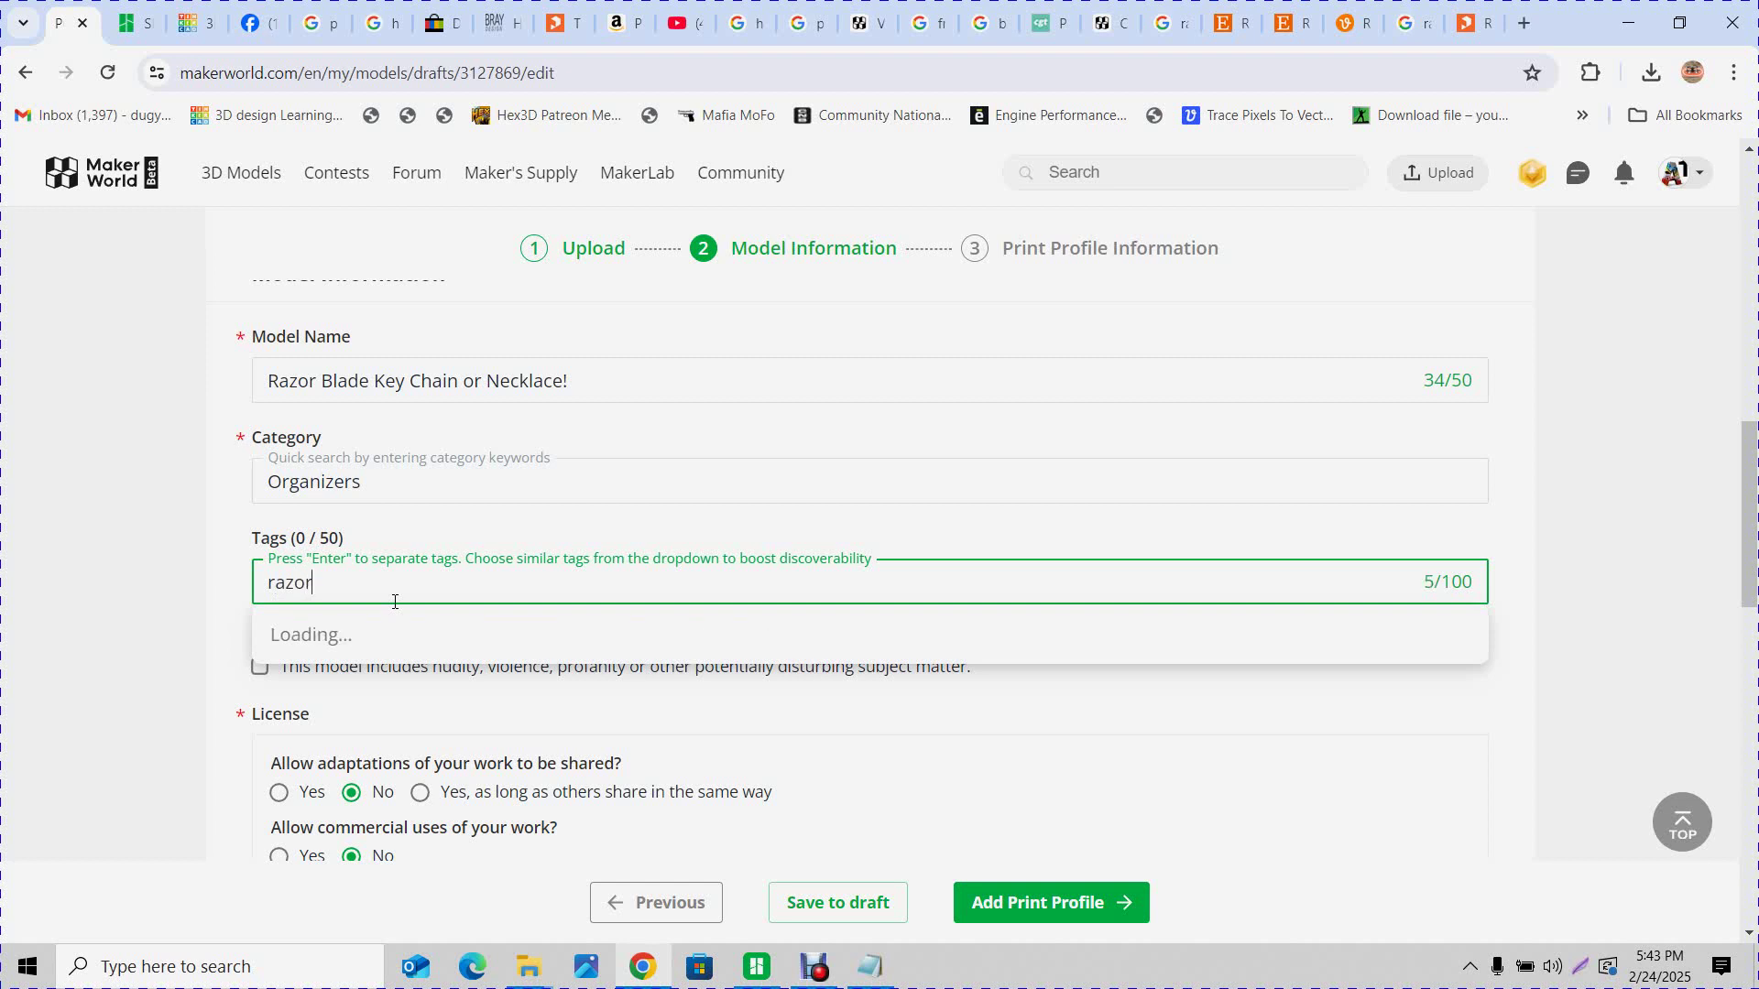
{"action": "key", "text": "Return"}
{"action": "type", "text": "razor blade"}
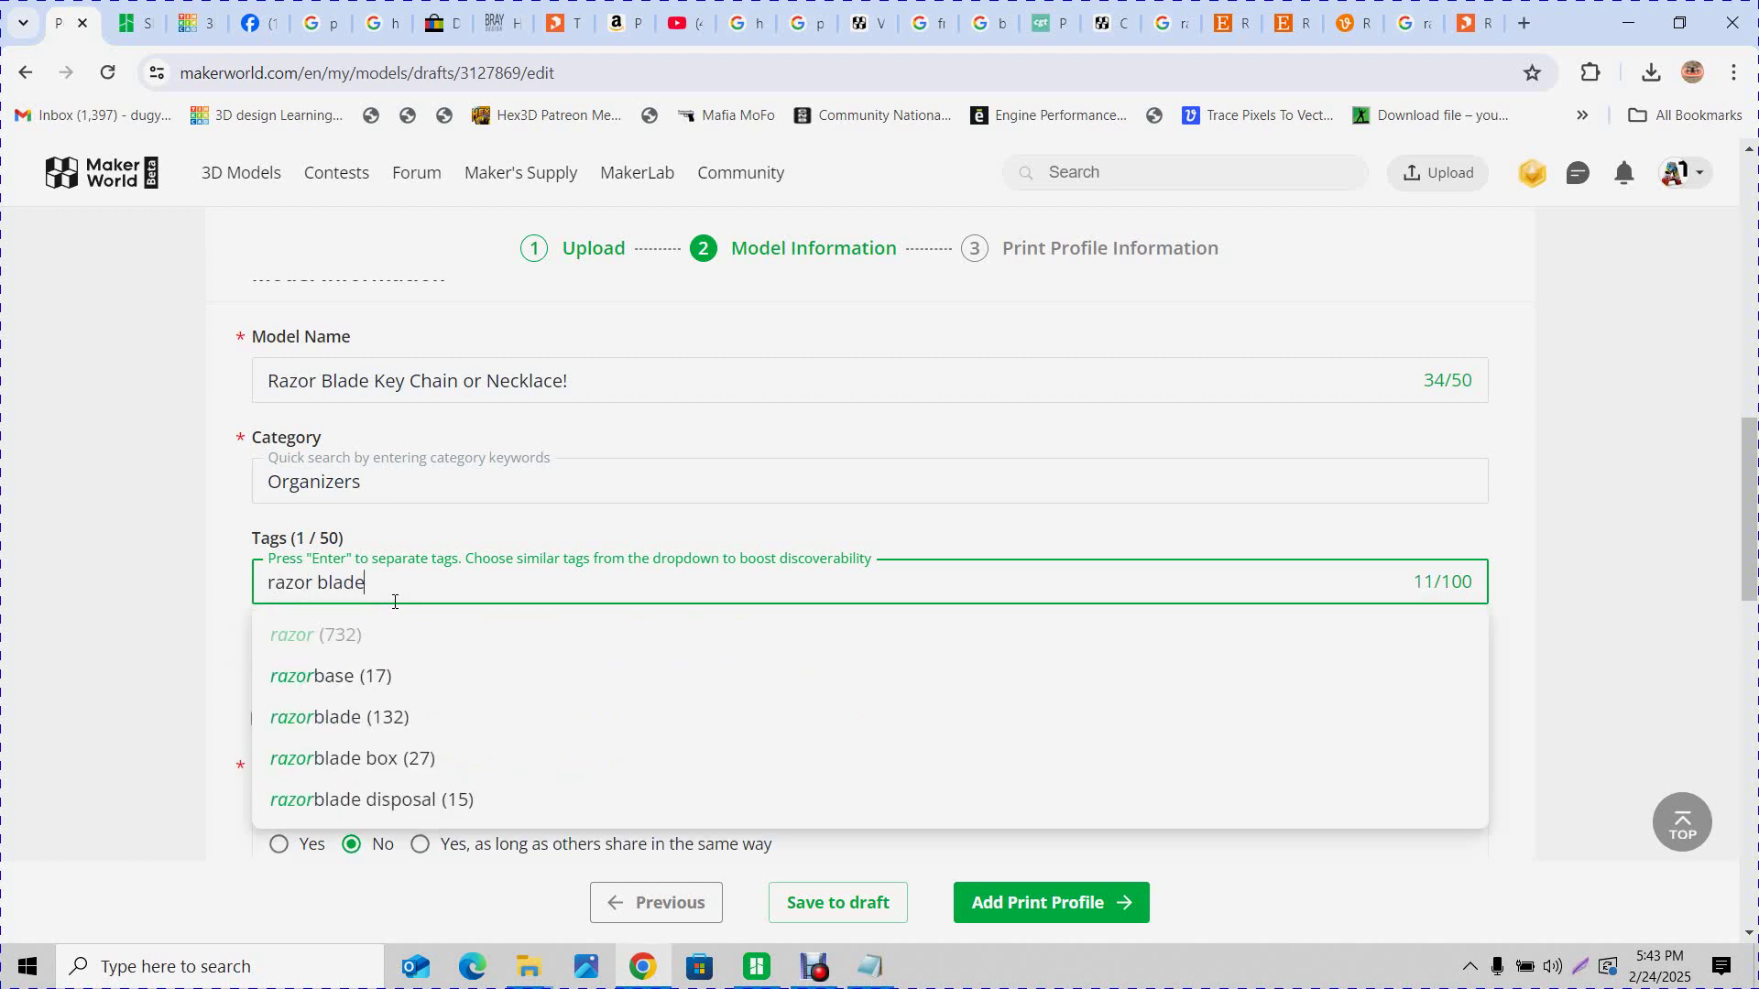
{"action": "key", "text": "Return"}
{"action": "type", "text": "nec"}
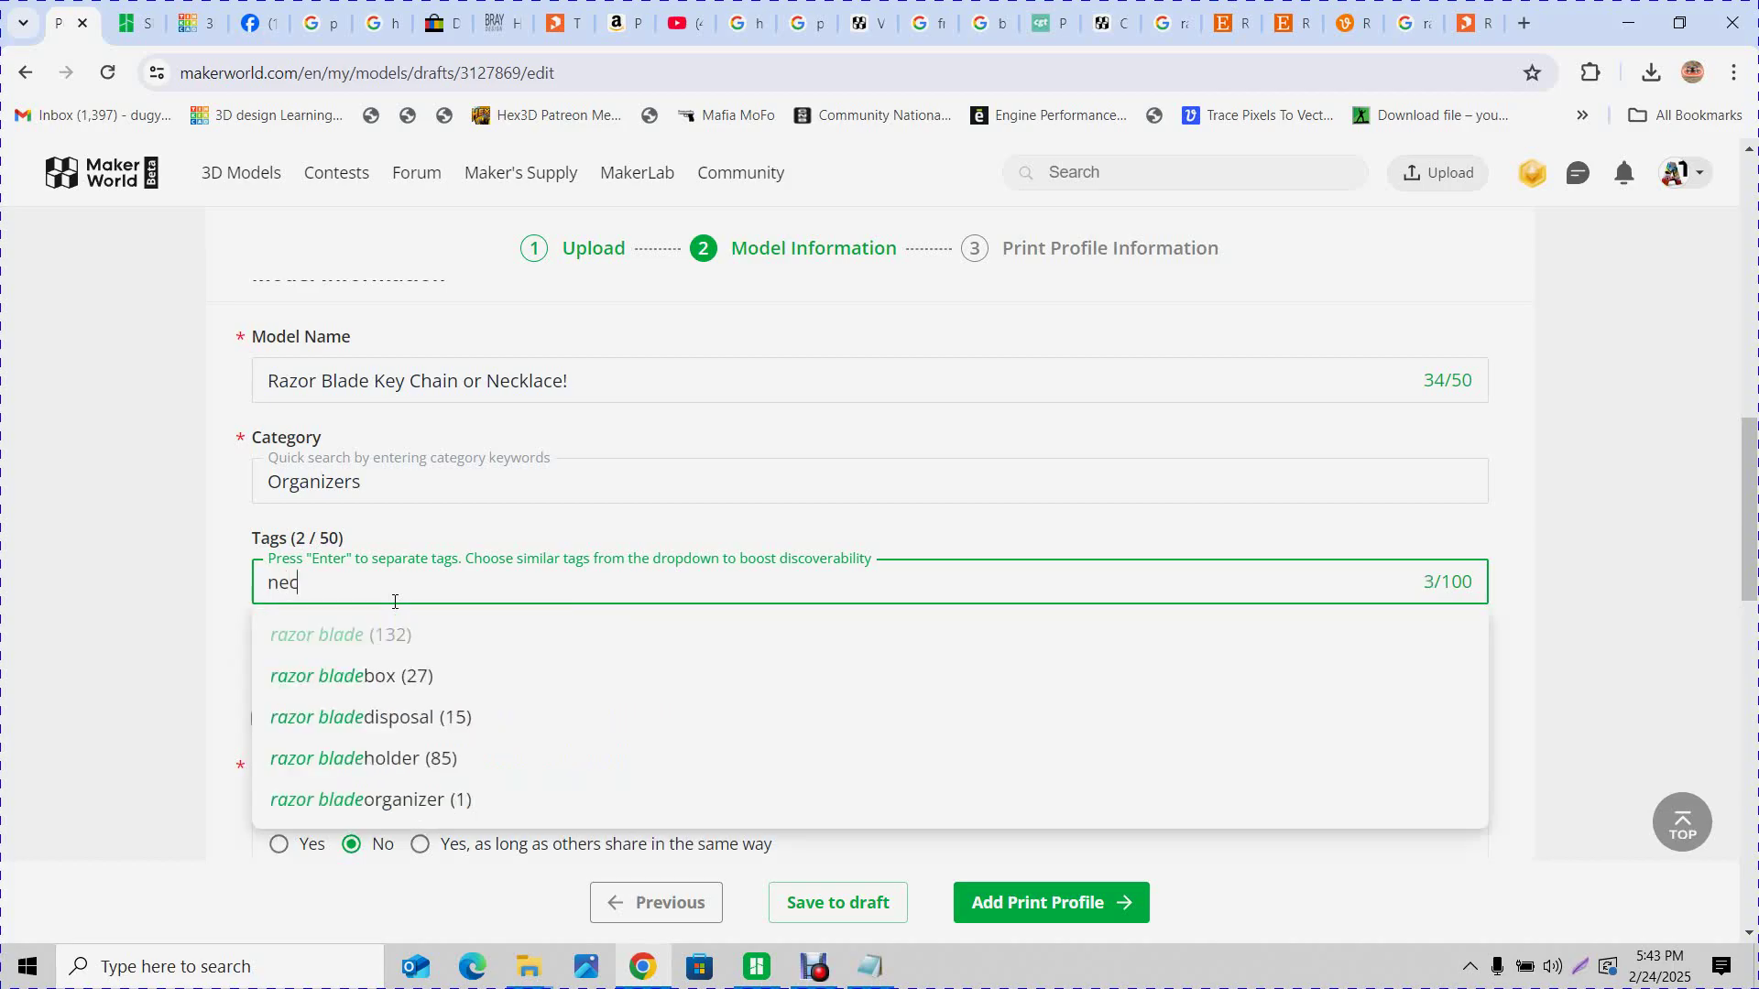
{"action": "type", "text": "klac"}
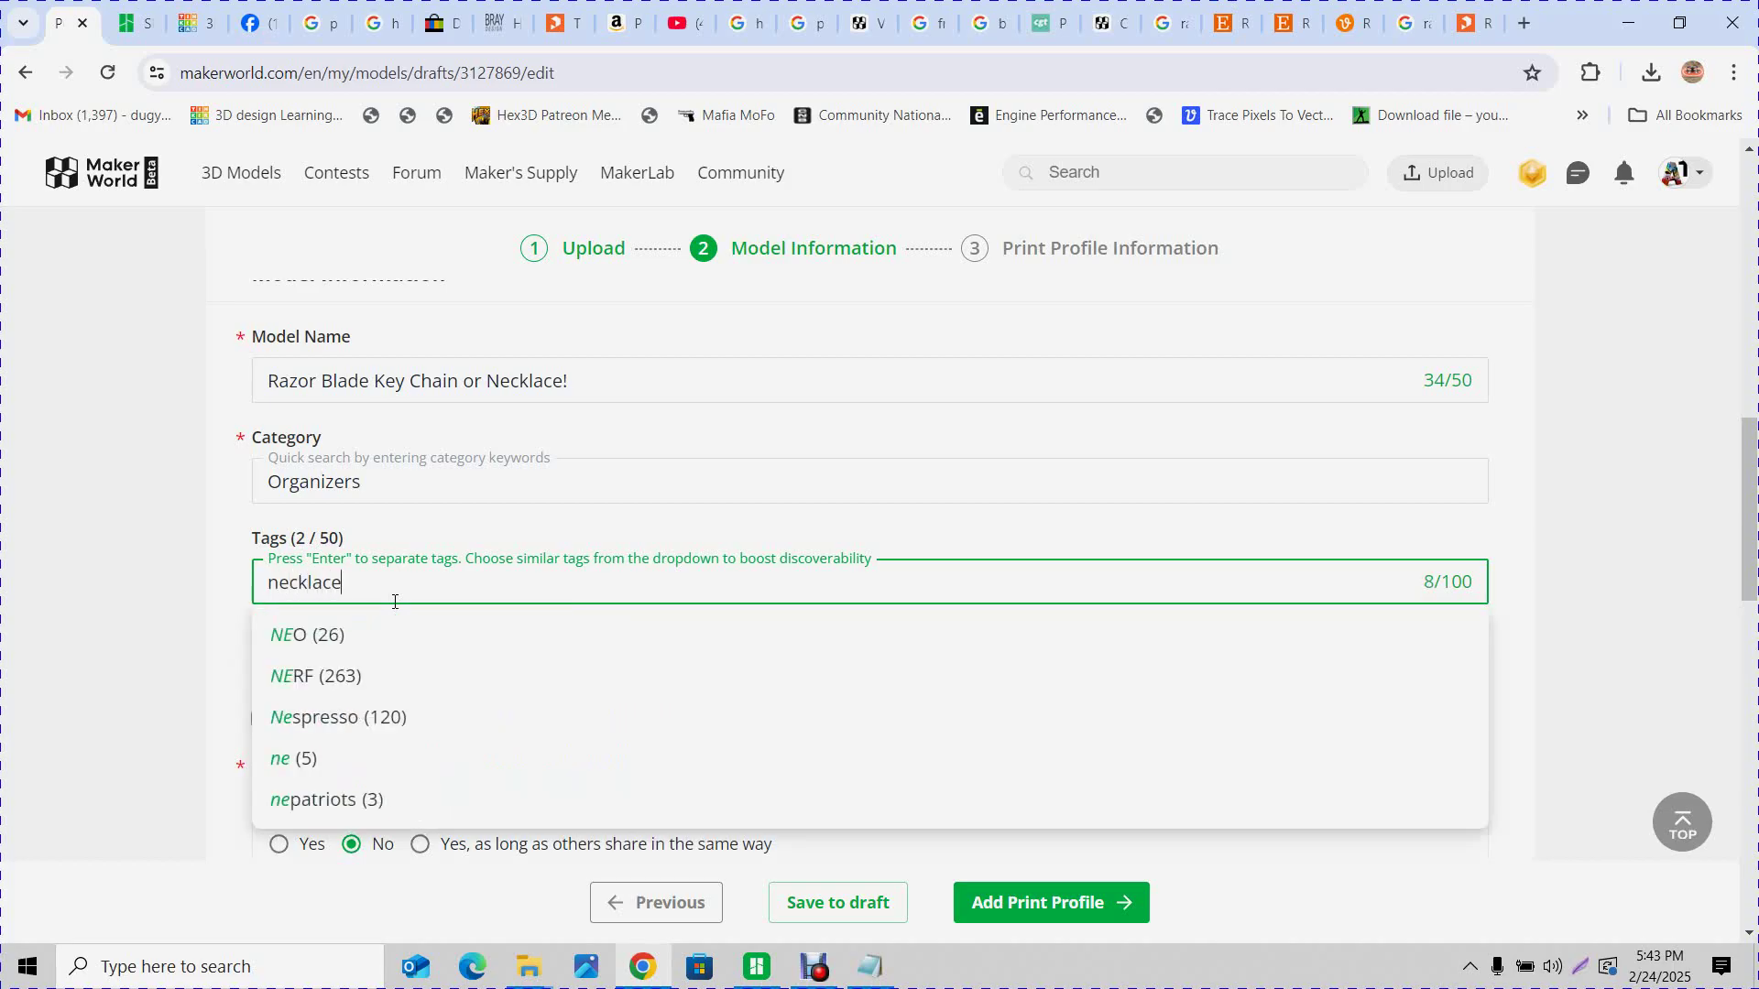
{"action": "type", "text": "e"}
{"action": "key", "text": "Return"}
Add the tags "key ring", "key chain" and "organizer" to the model
{"action": "type", "text": "key ring"}
{"action": "key", "text": "Return"}
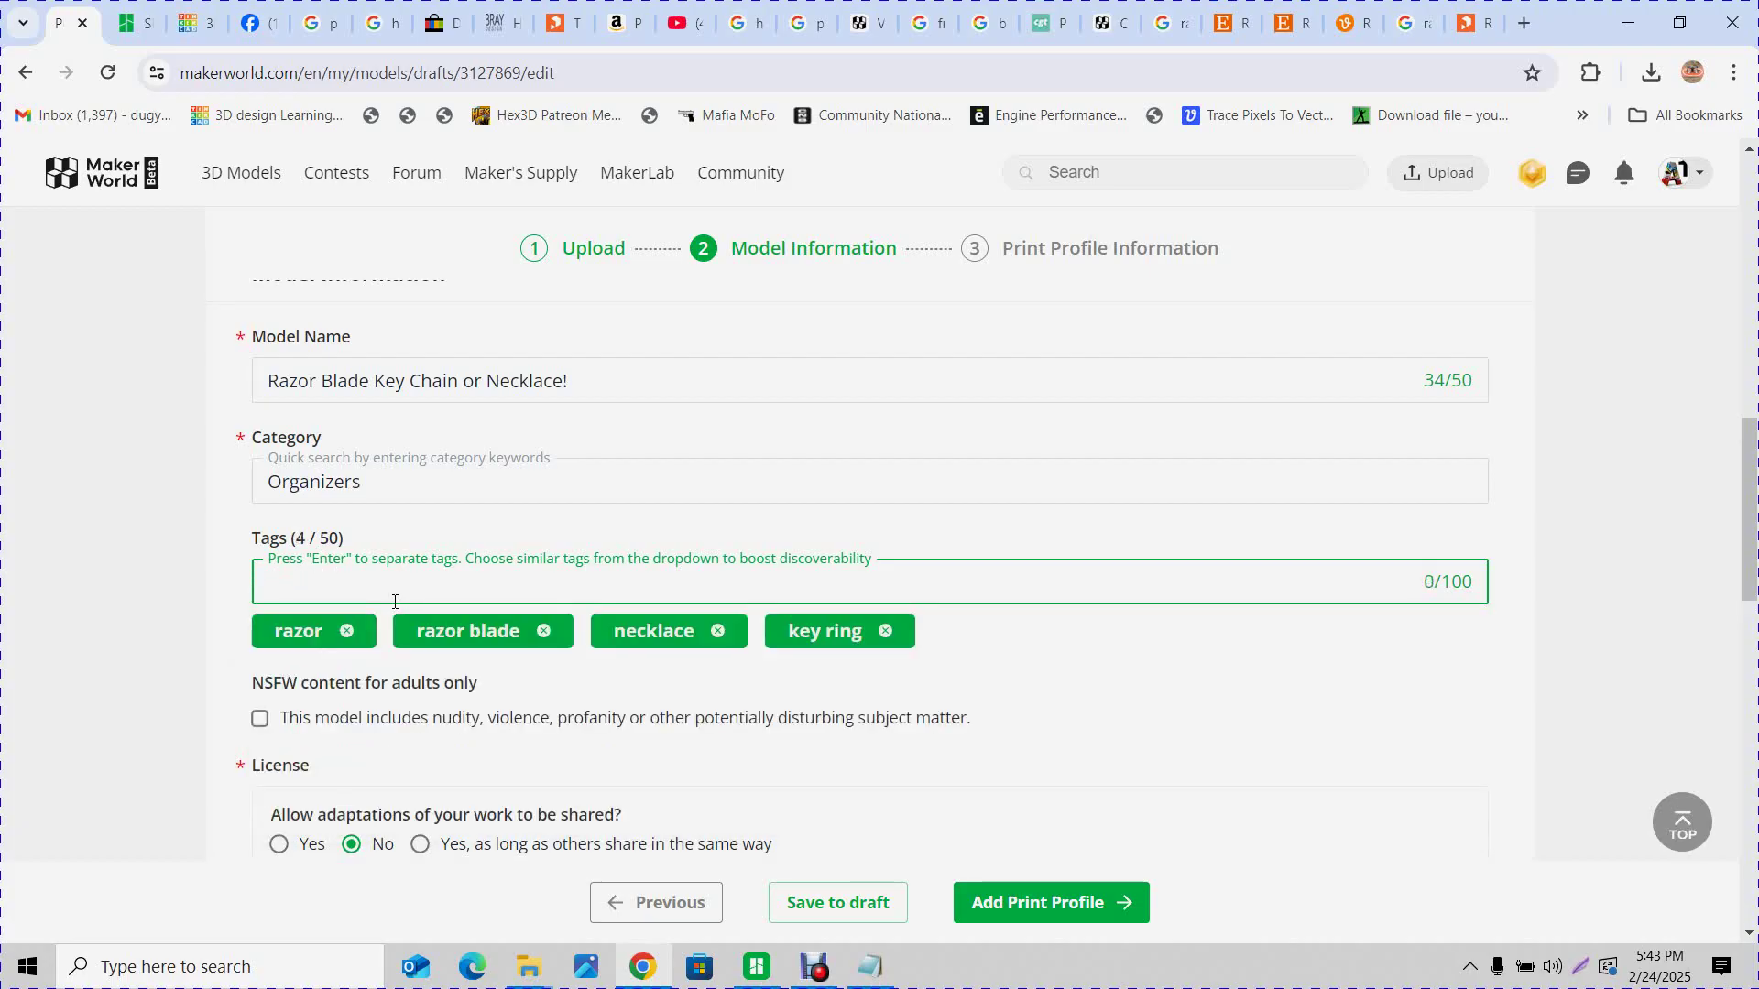
{"action": "type", "text": "key cha"}
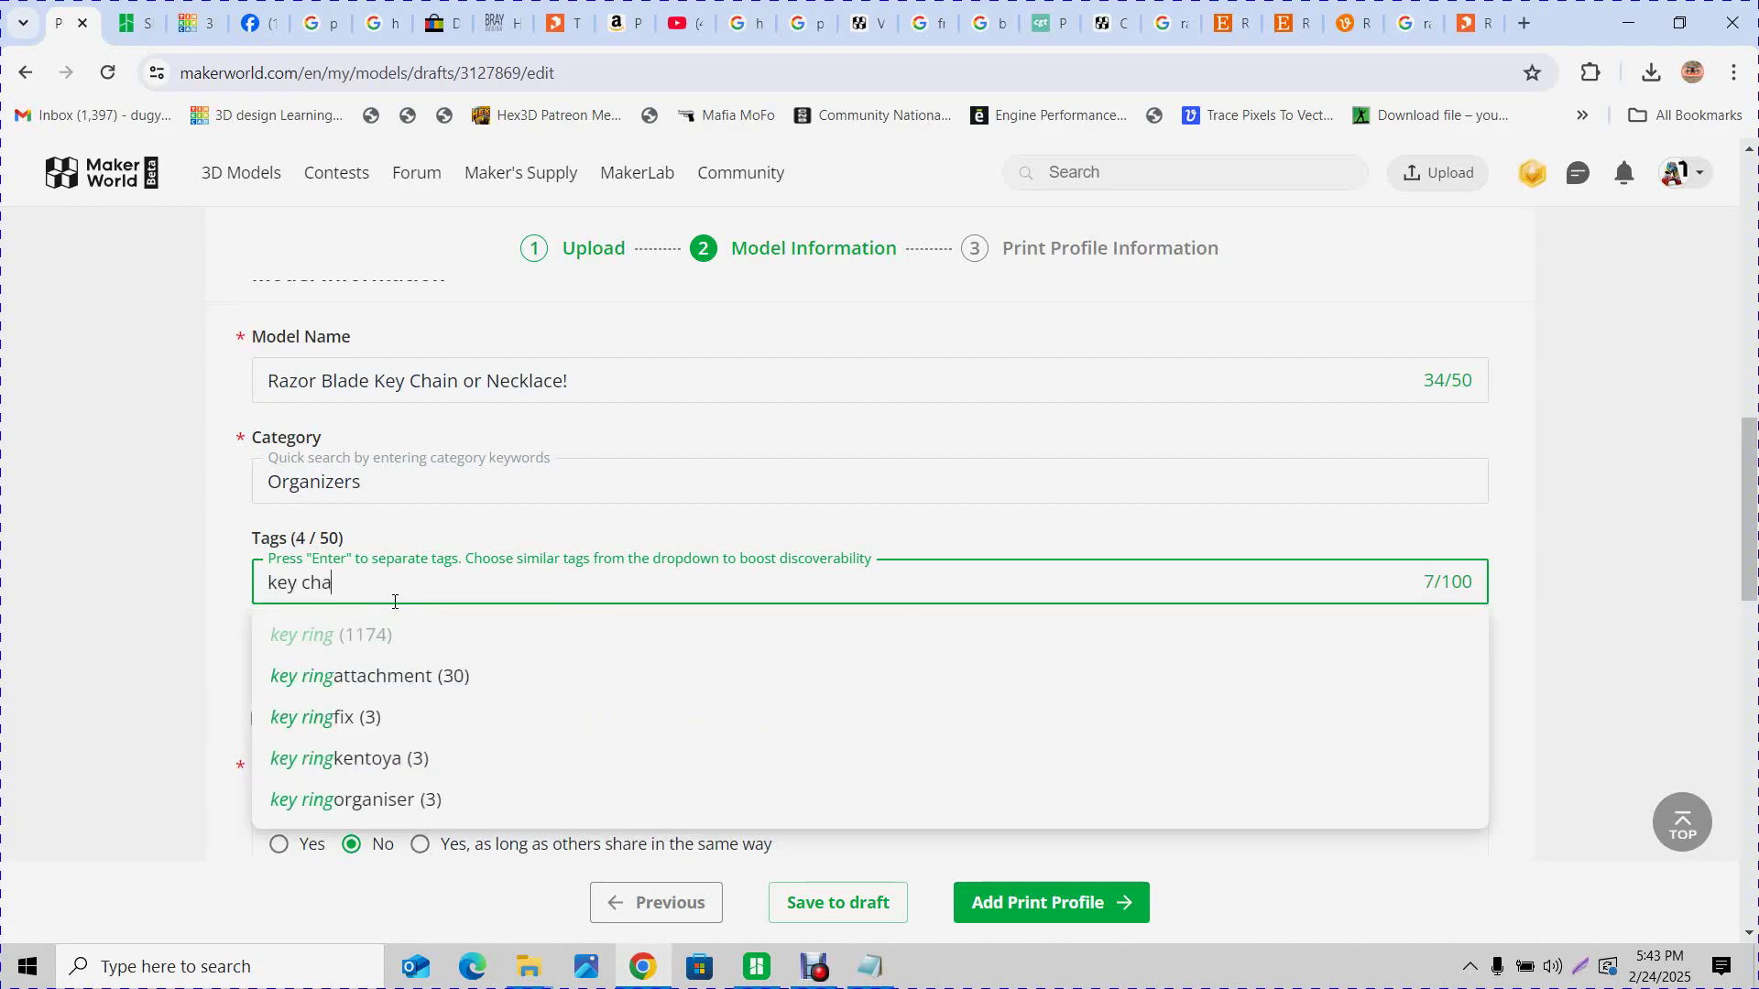
{"action": "type", "text": "in"}
{"action": "key", "text": "Return"}
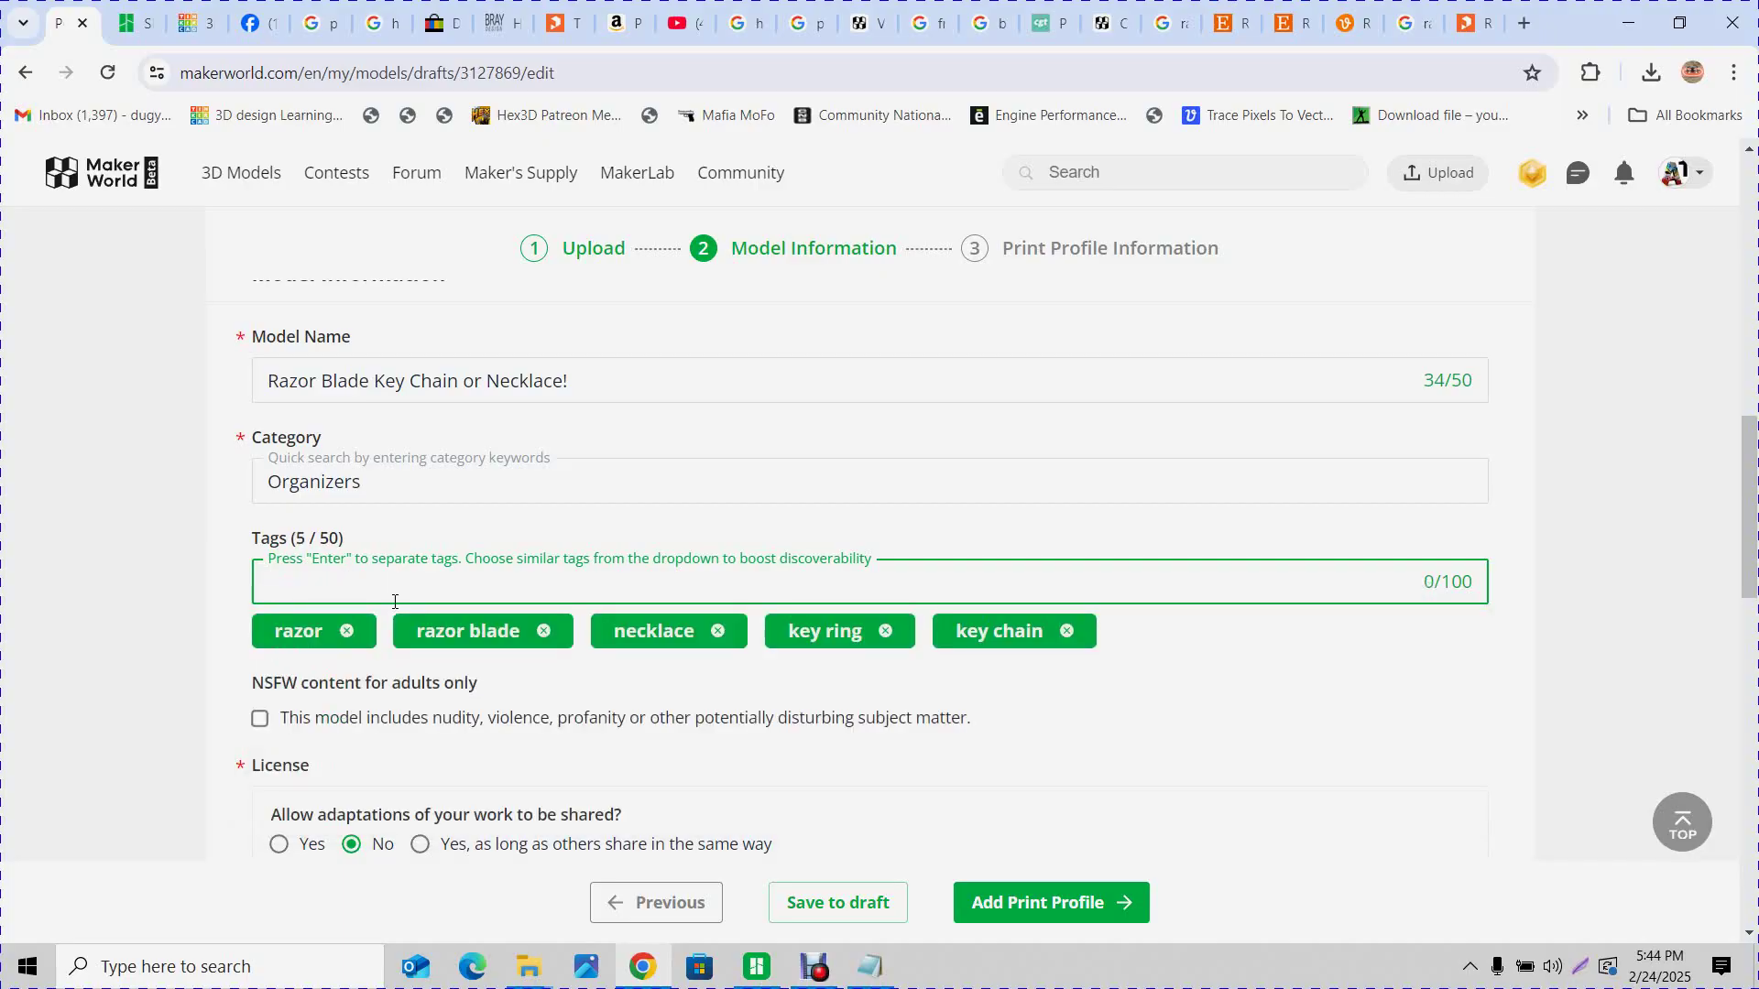
{"action": "type", "text": "or"}
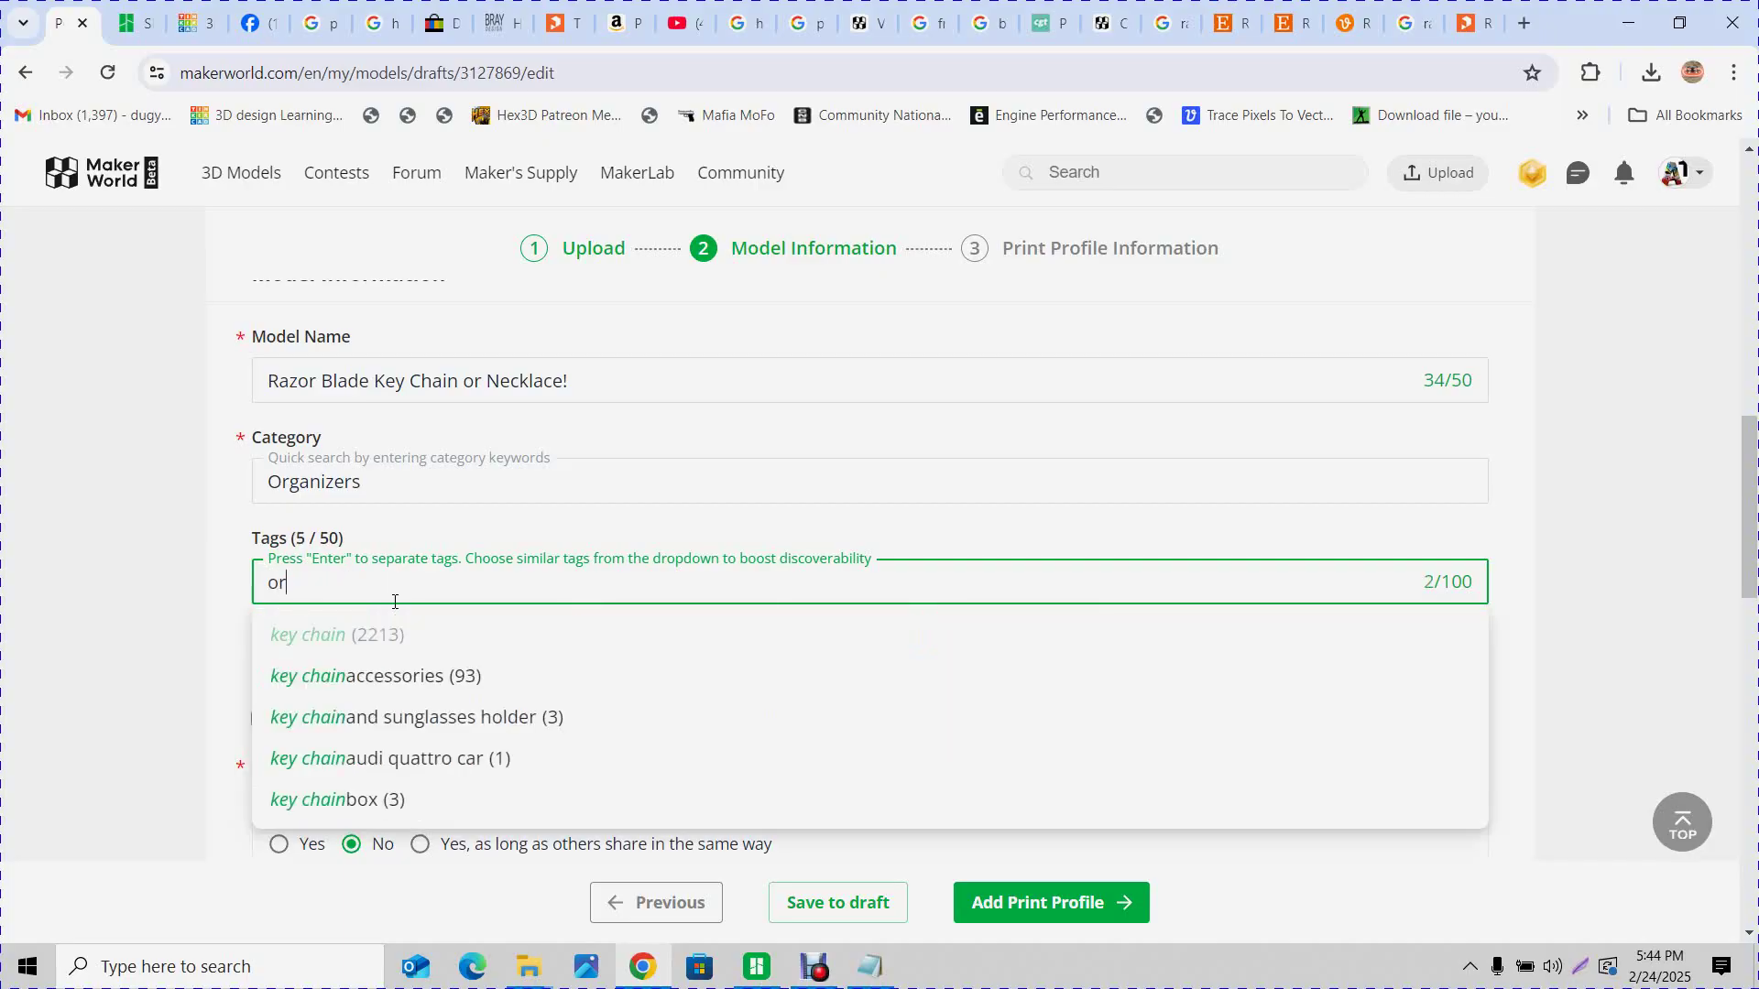
{"action": "type", "text": "ganizer"}
{"action": "key", "text": "Return"}
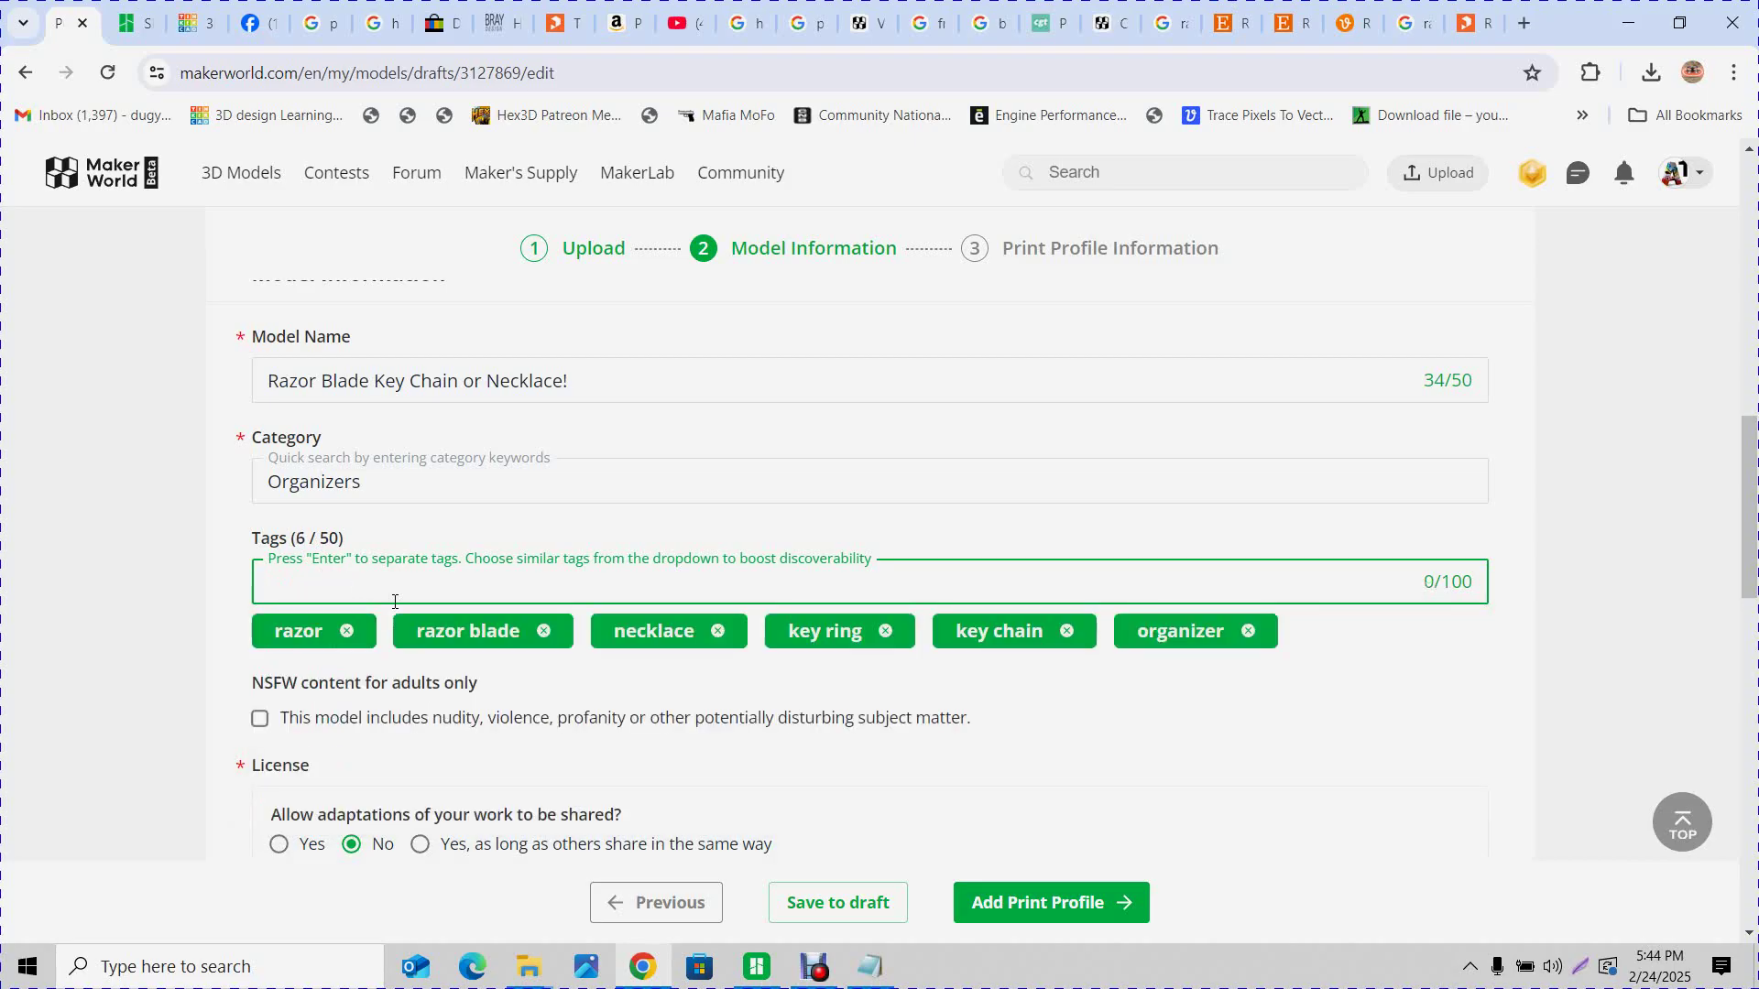
Add the printer names "x1" and "a1" as two separate model tags
{"action": "type", "text": "x"}
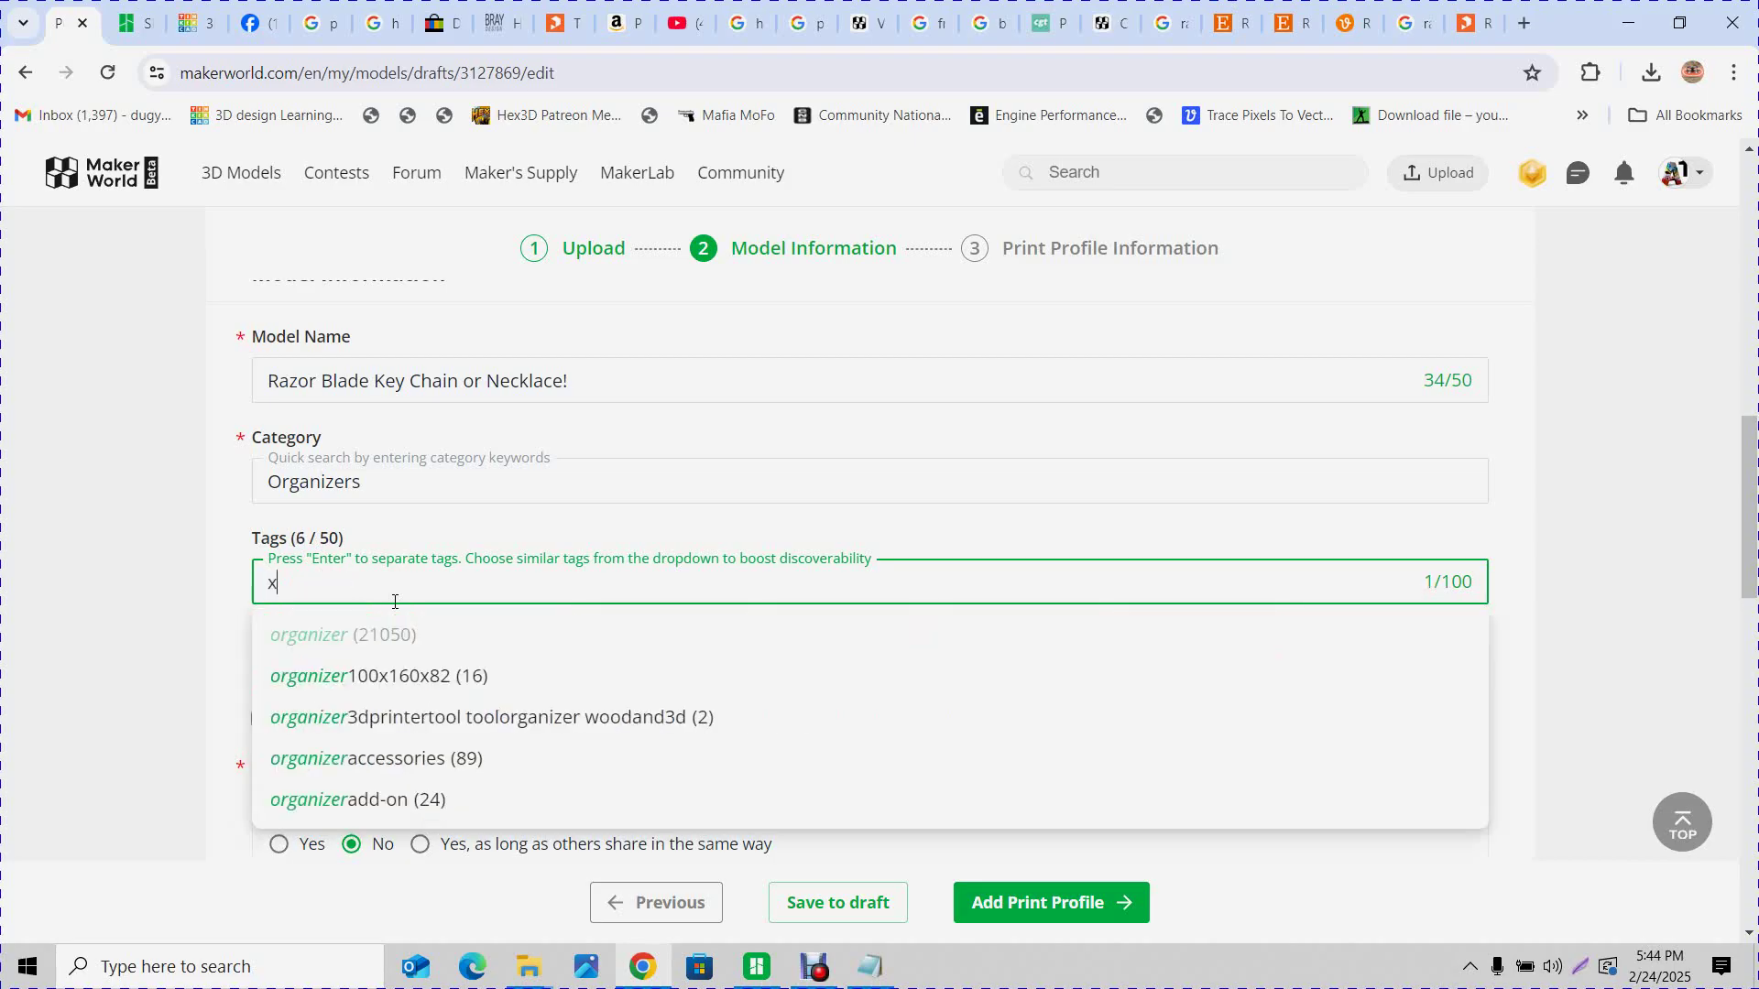
{"action": "type", "text": "1a1"}
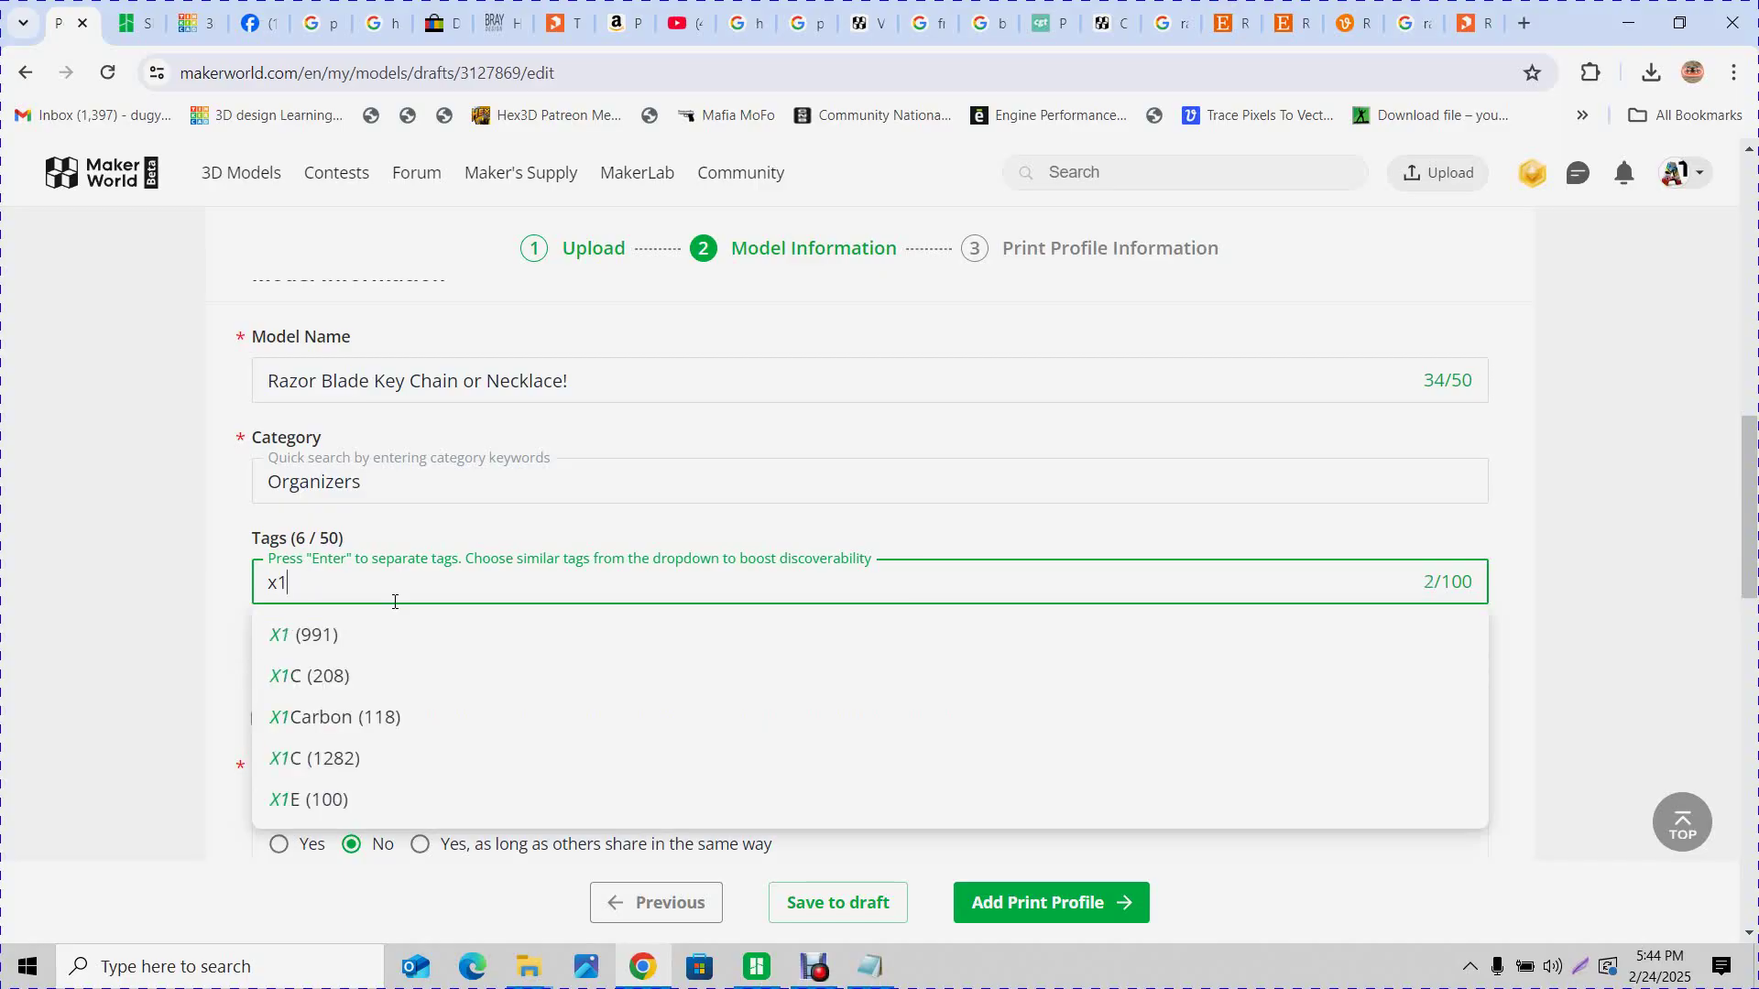
{"action": "key", "text": "Return"}
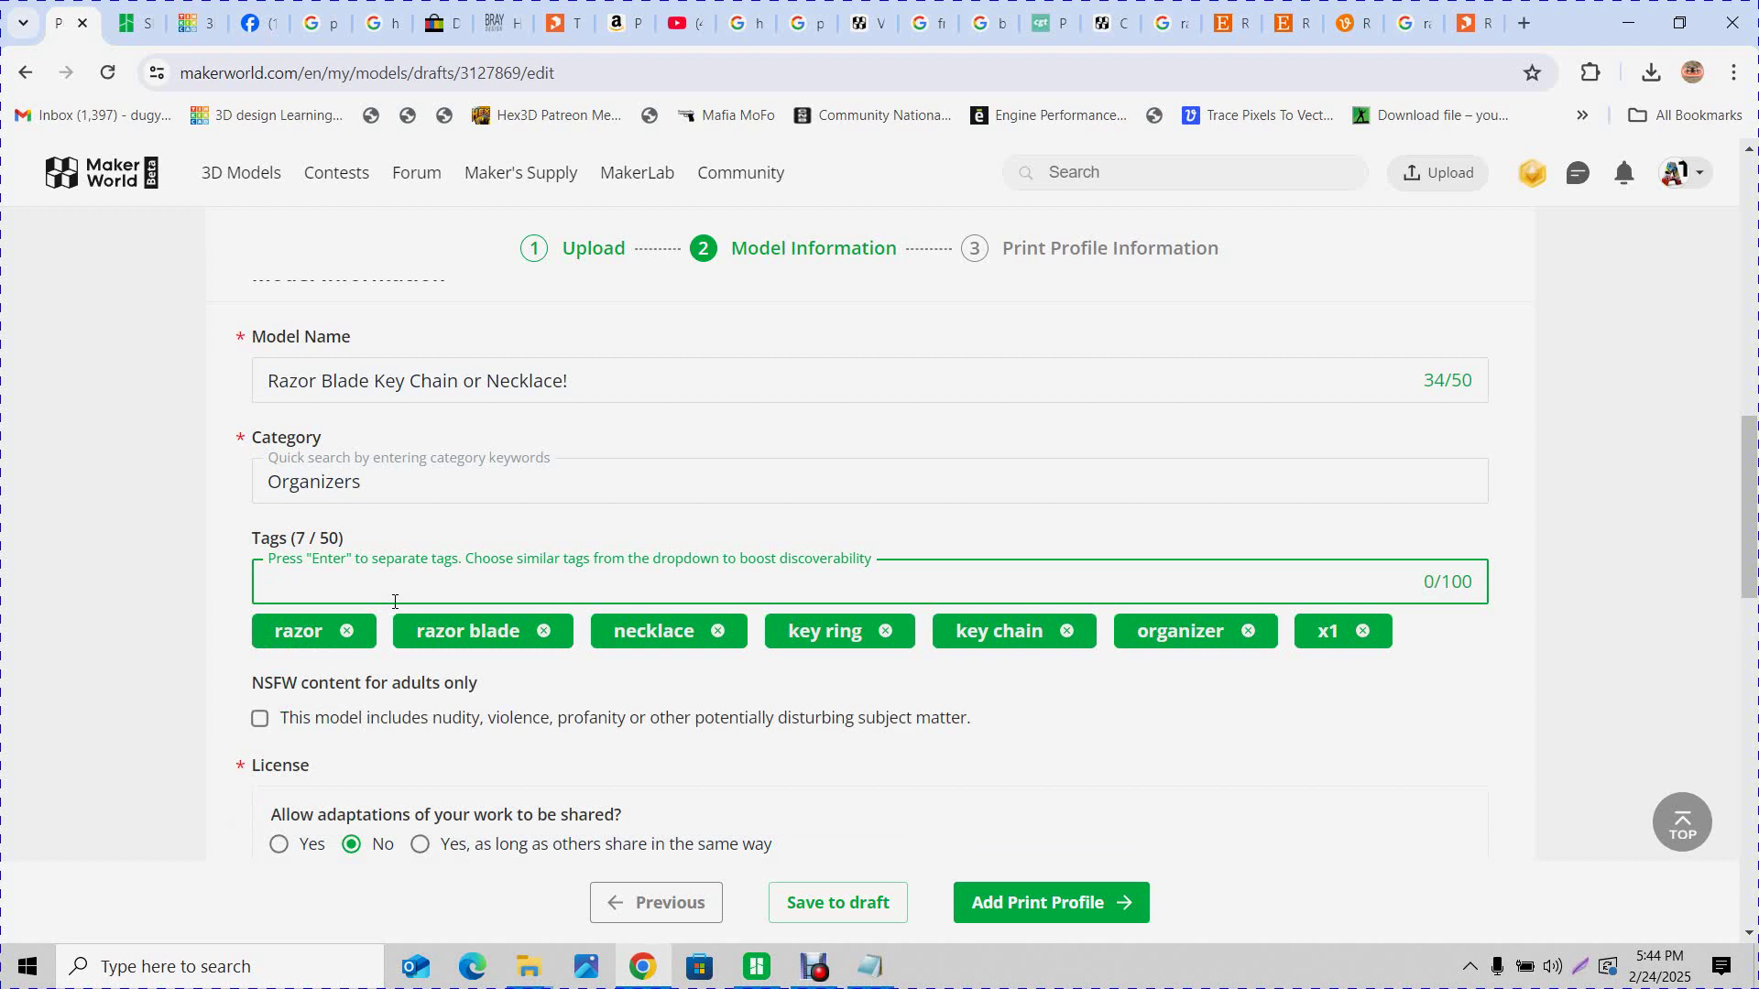
{"action": "type", "text": "a1"}
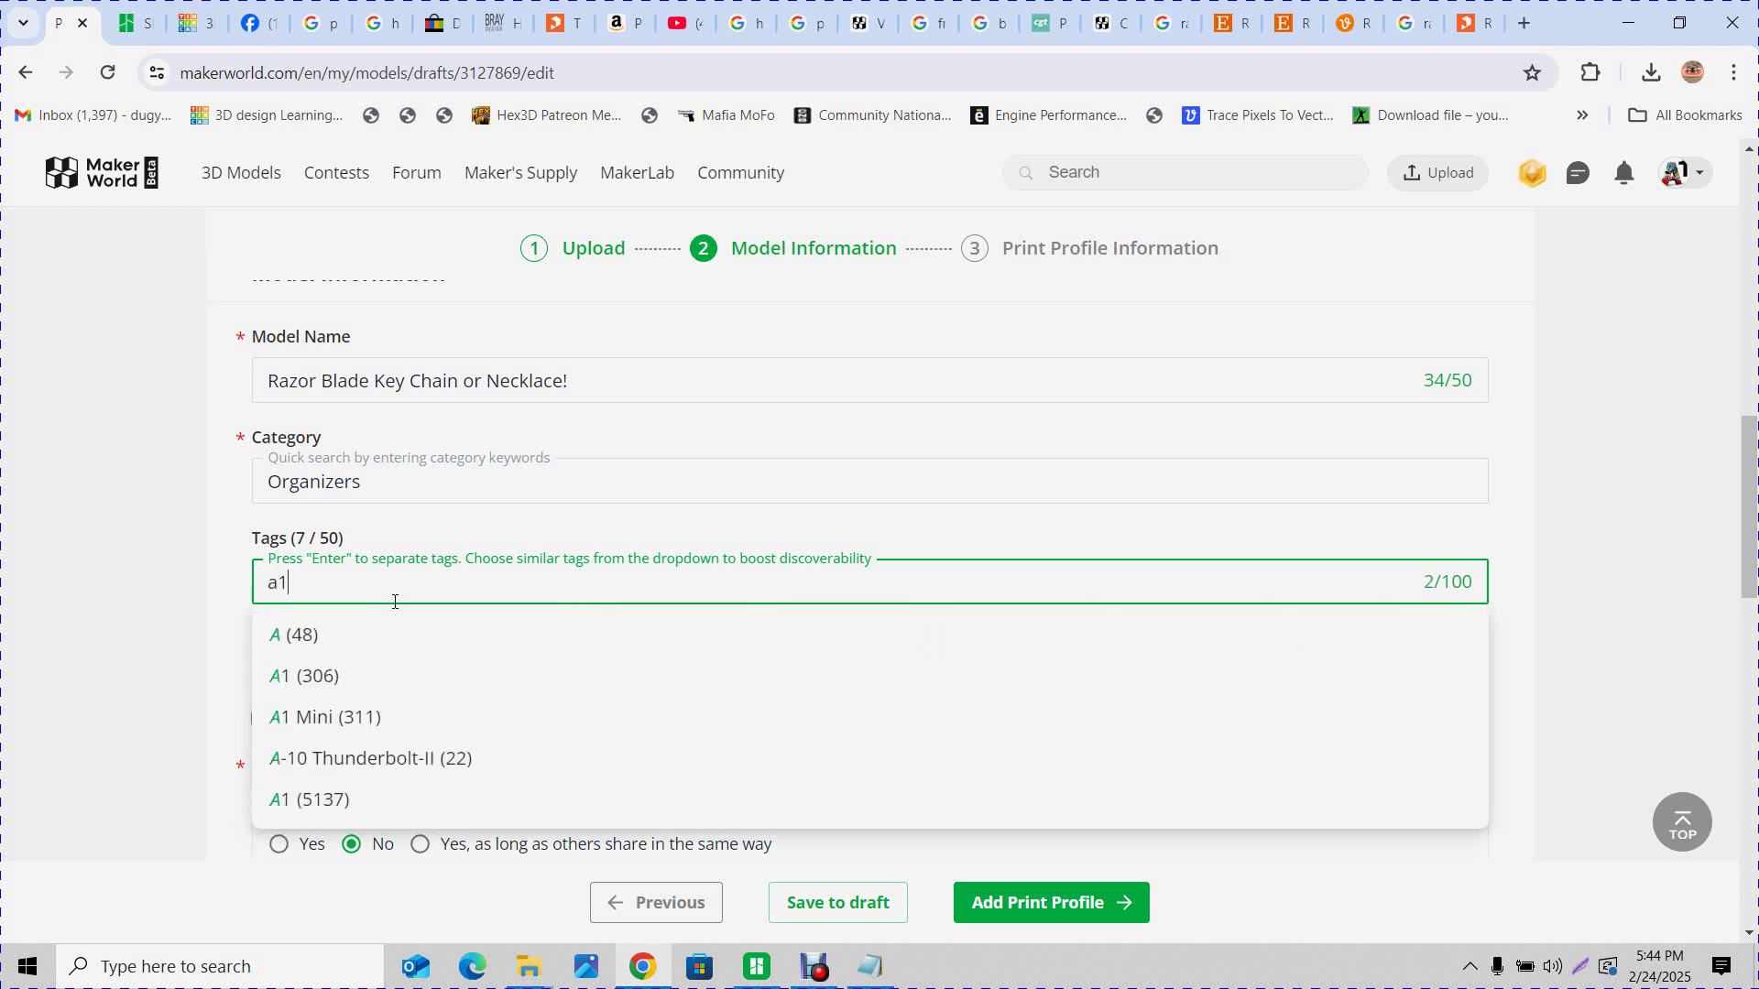
{"action": "key", "text": "Return"}
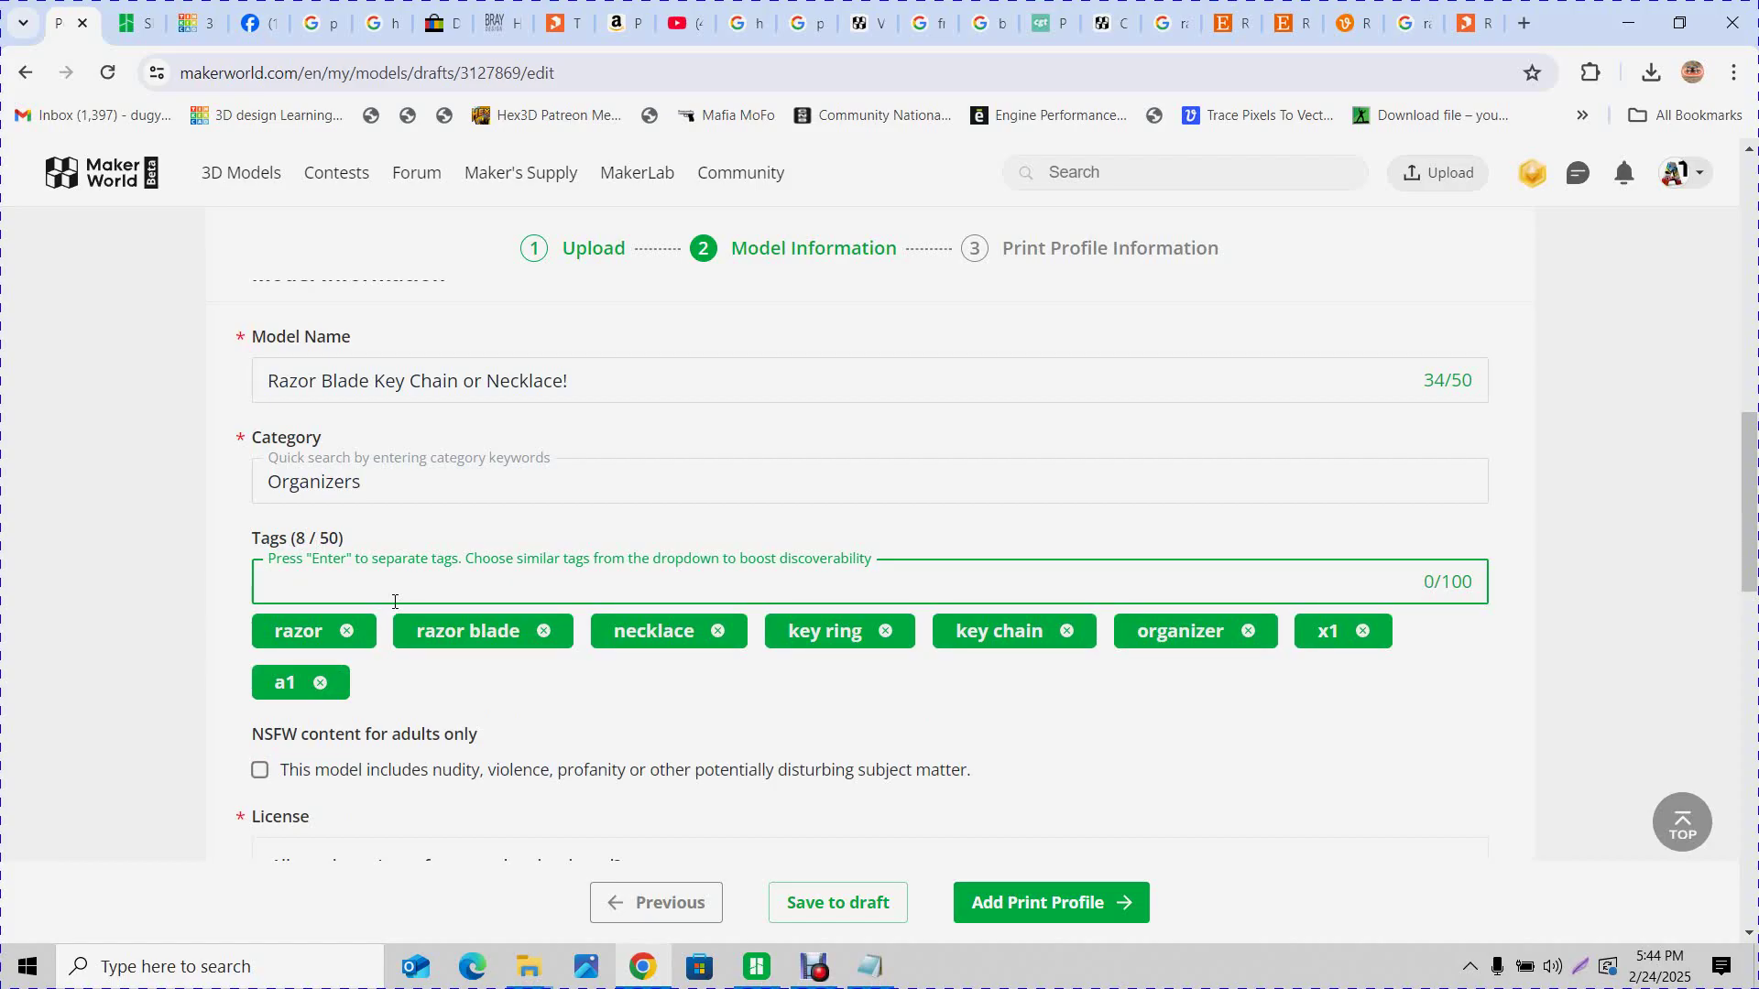
Add the tags "jewelry", "fidget" and "clothing" to the model
{"action": "type", "text": "jewelry"}
{"action": "key", "text": "Return"}
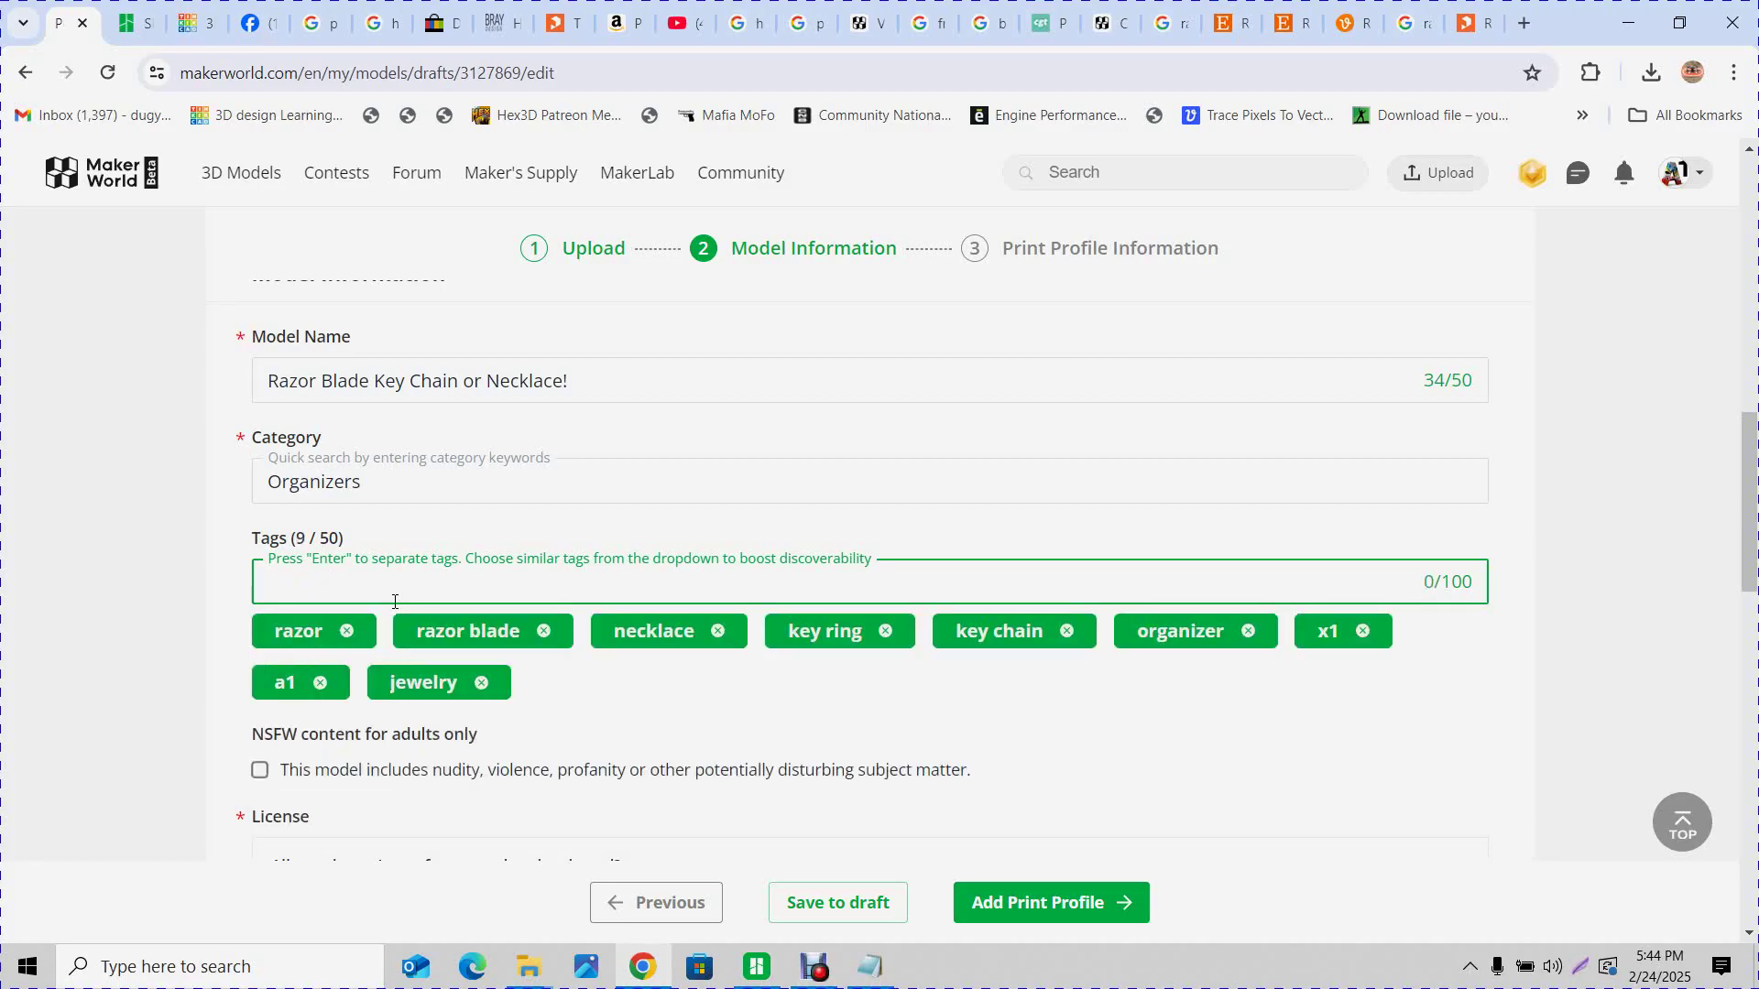
{"action": "type", "text": "fidg"}
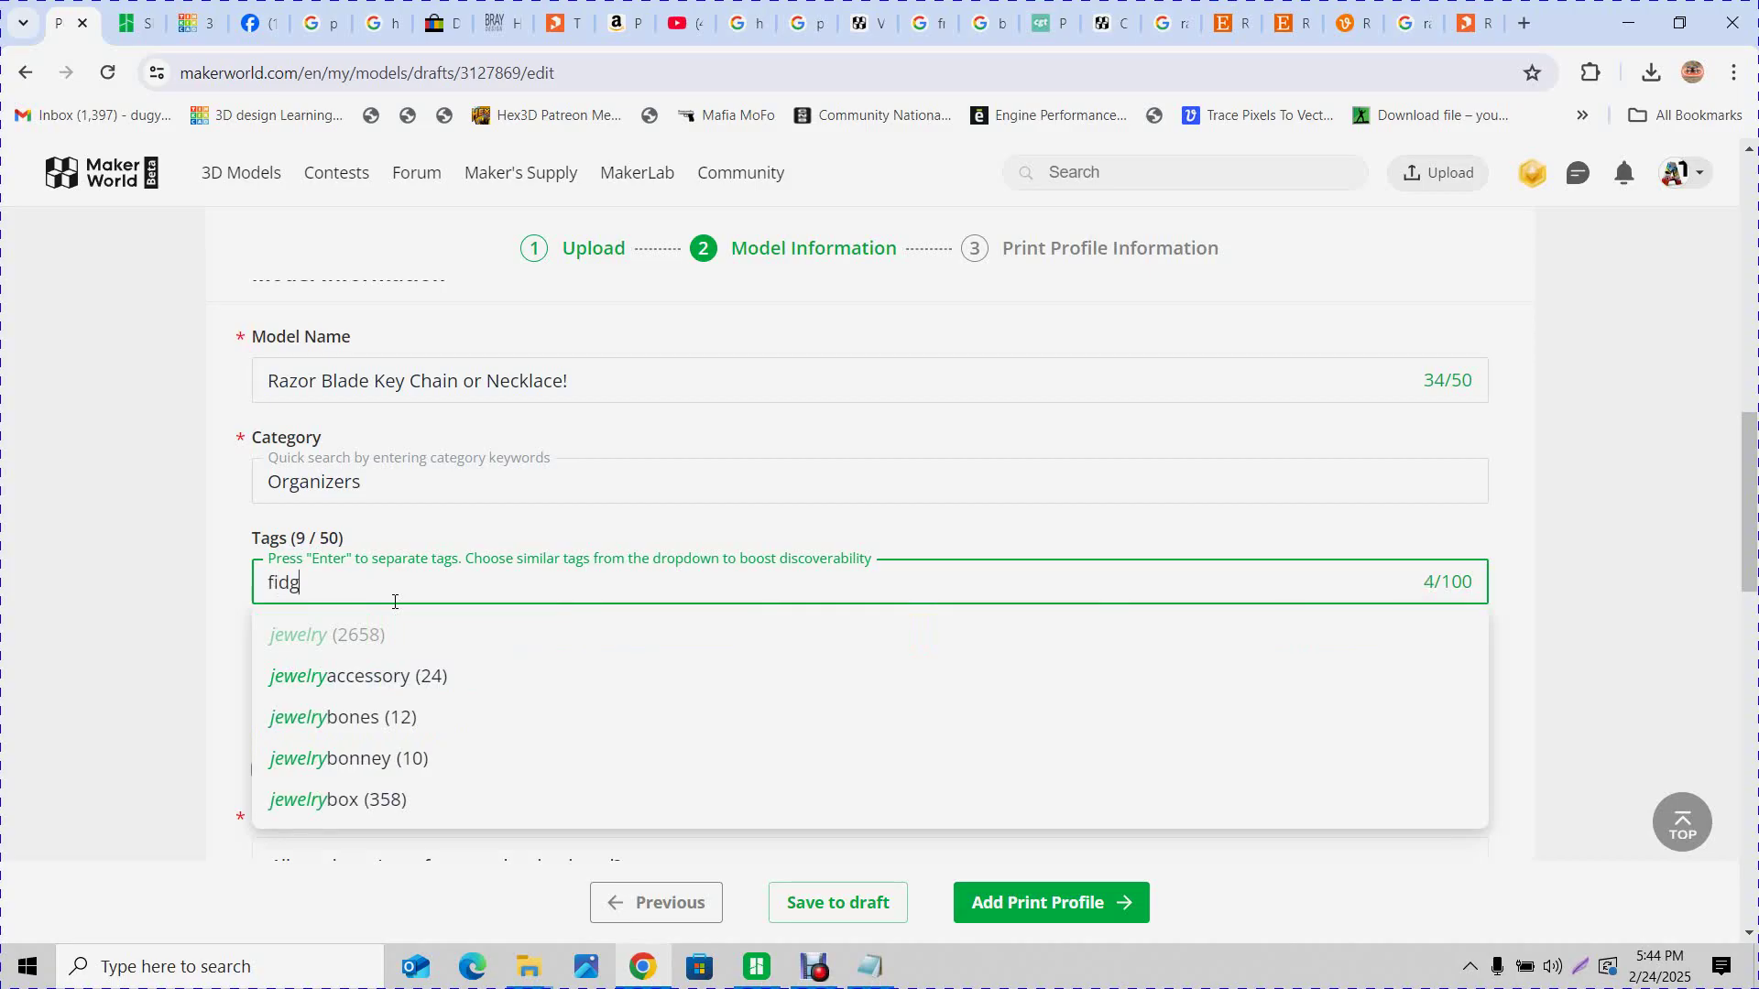
{"action": "type", "text": "et"}
{"action": "key", "text": "Return"}
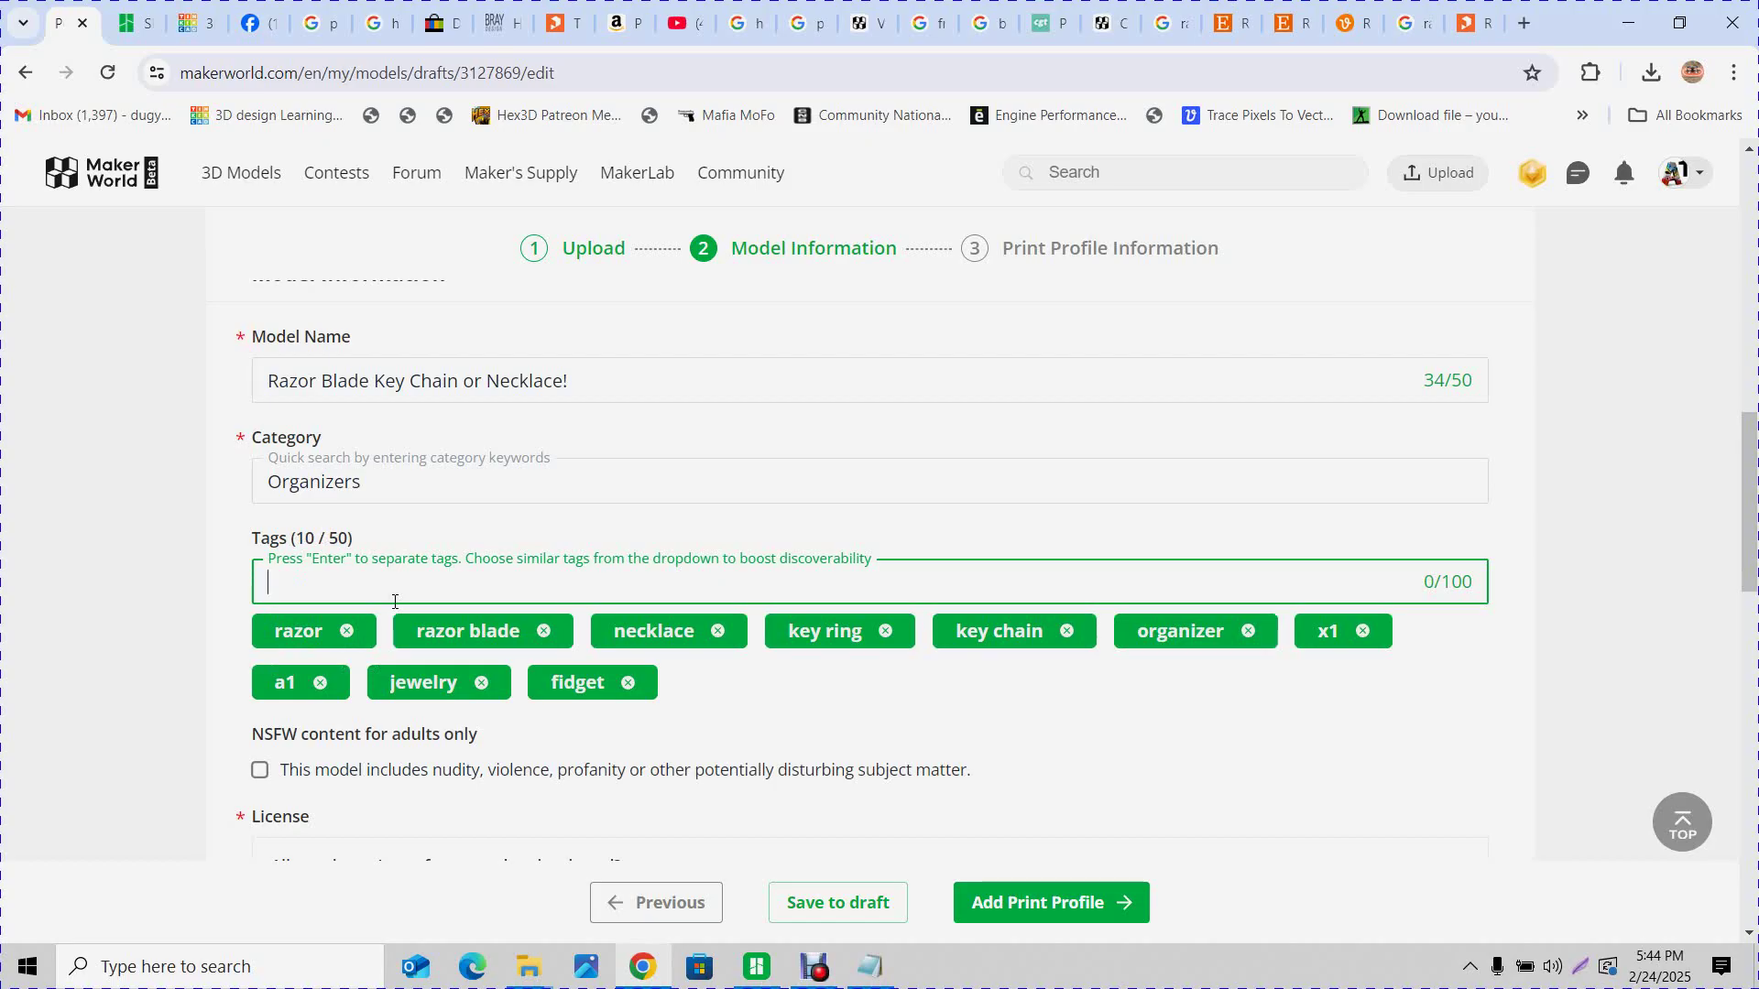
{"action": "type", "text": "clothing"}
{"action": "key", "text": "Return"}
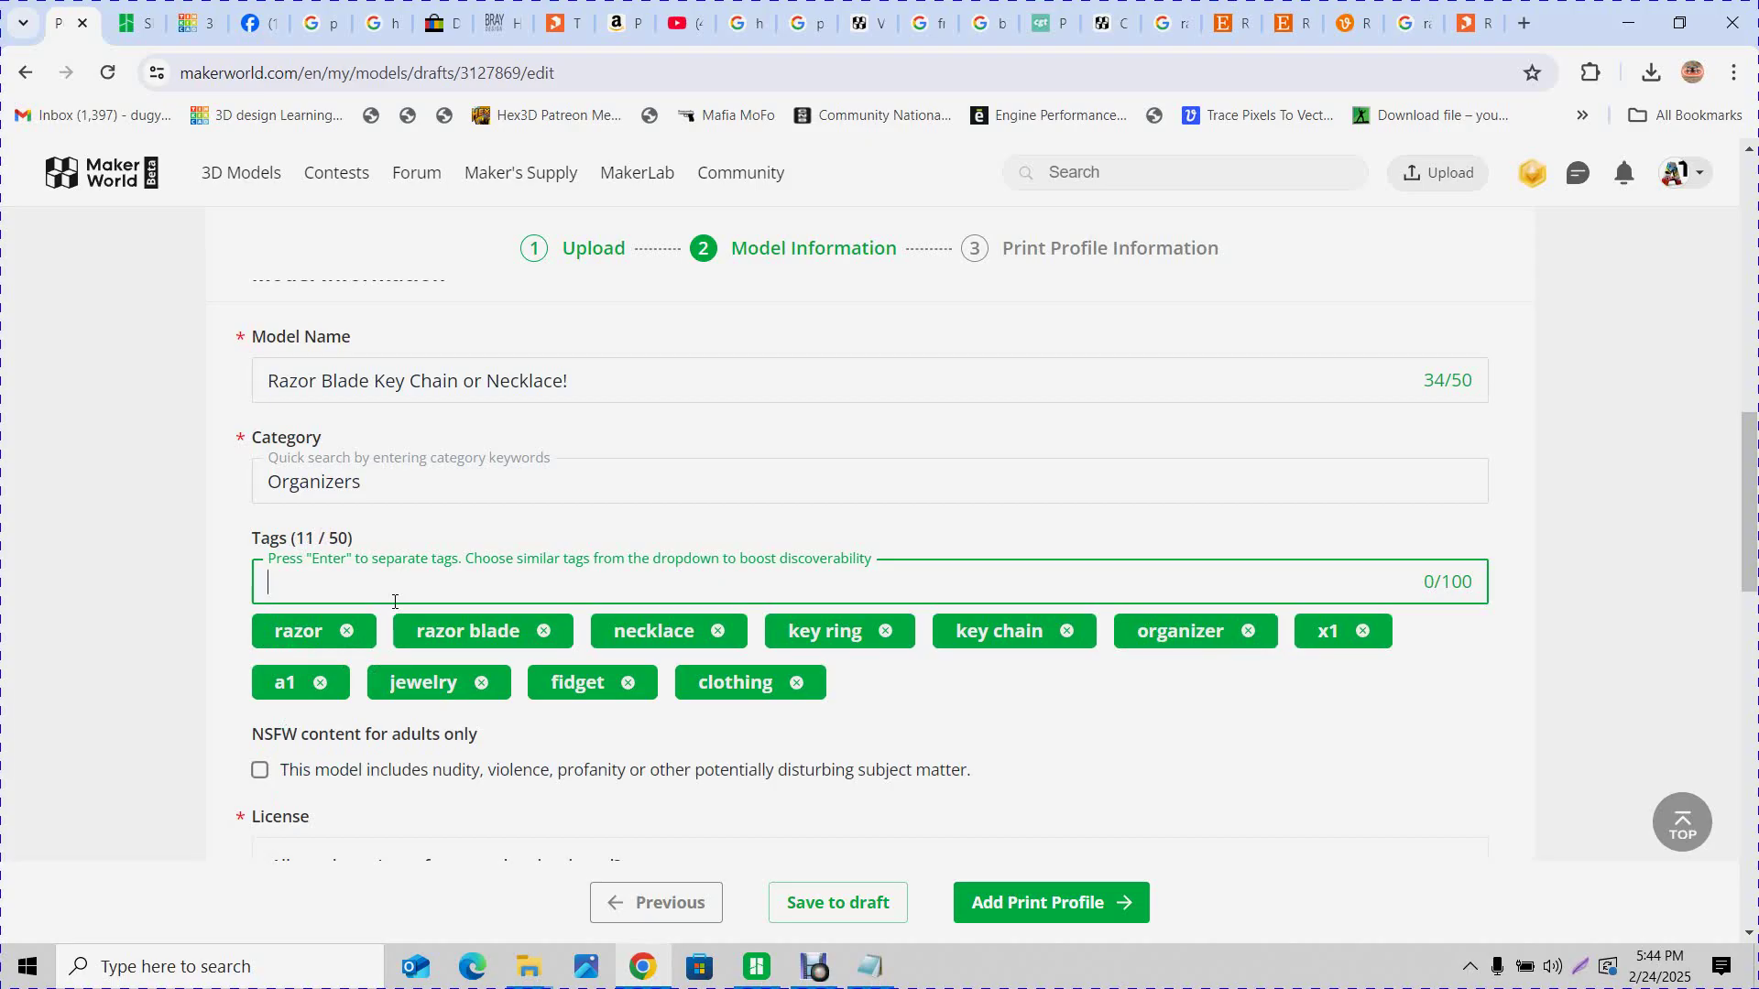
Add the tags "holder" and "fun" to the model
{"action": "type", "text": "holder"}
{"action": "key", "text": "Return"}
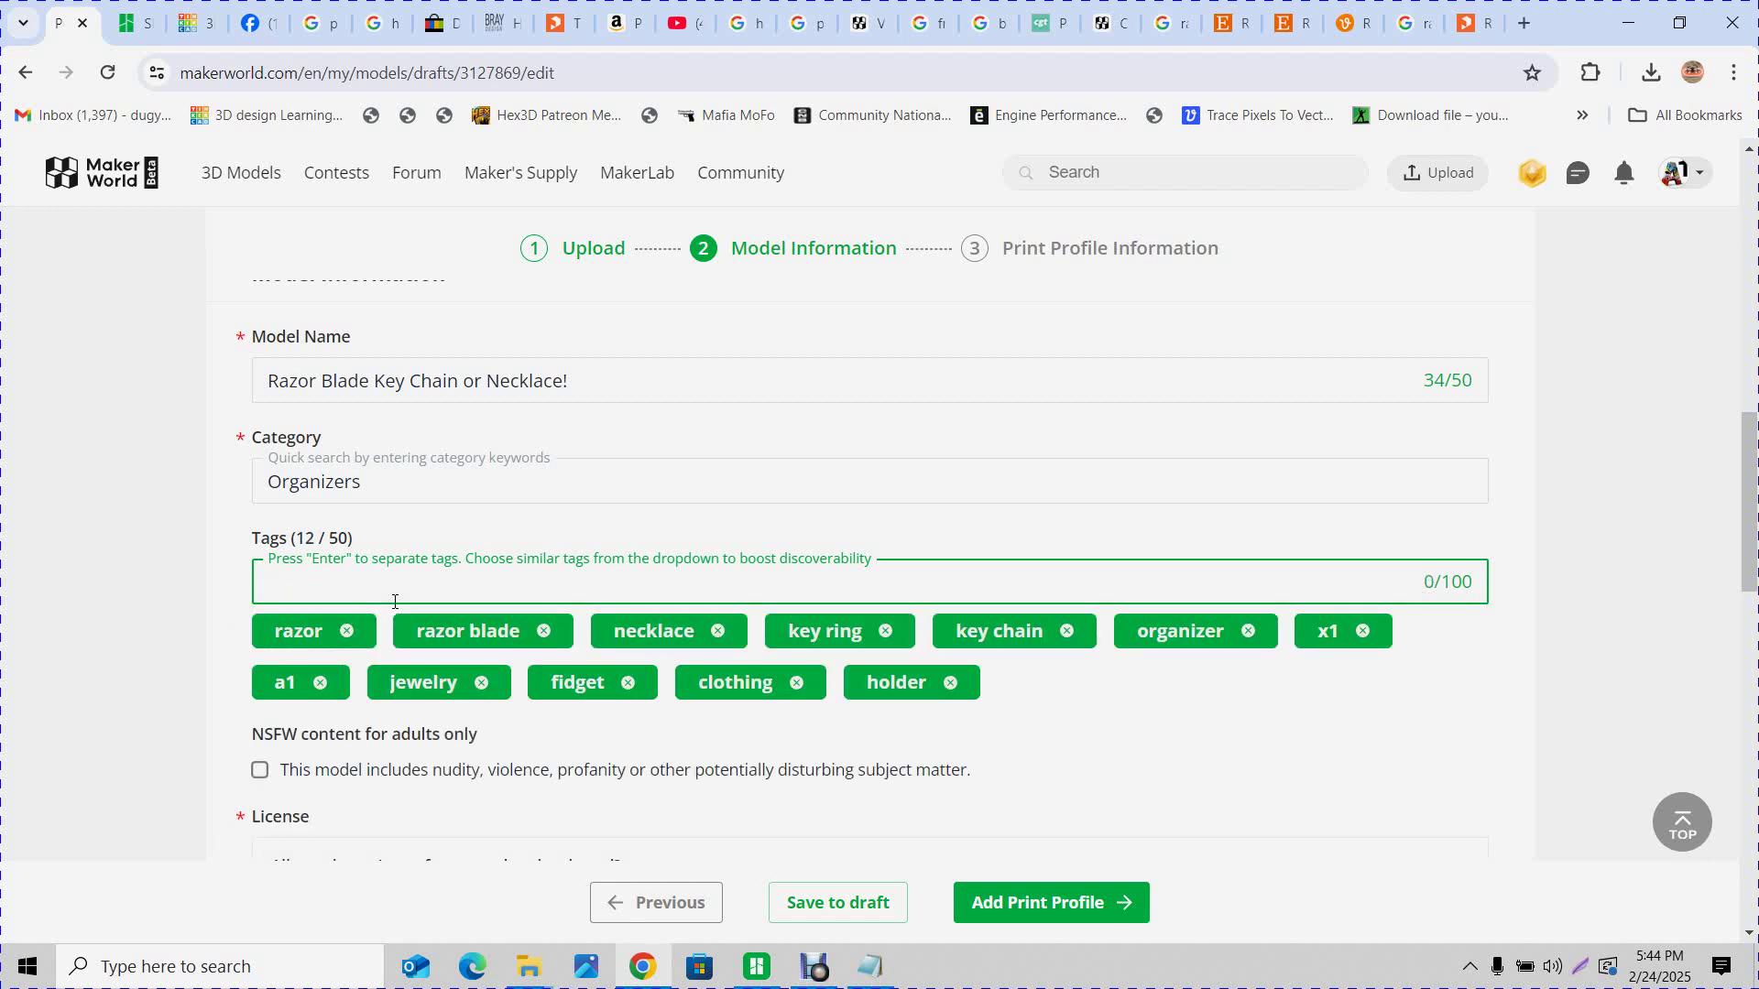
{"action": "type", "text": "fun"}
{"action": "key", "text": "Return"}
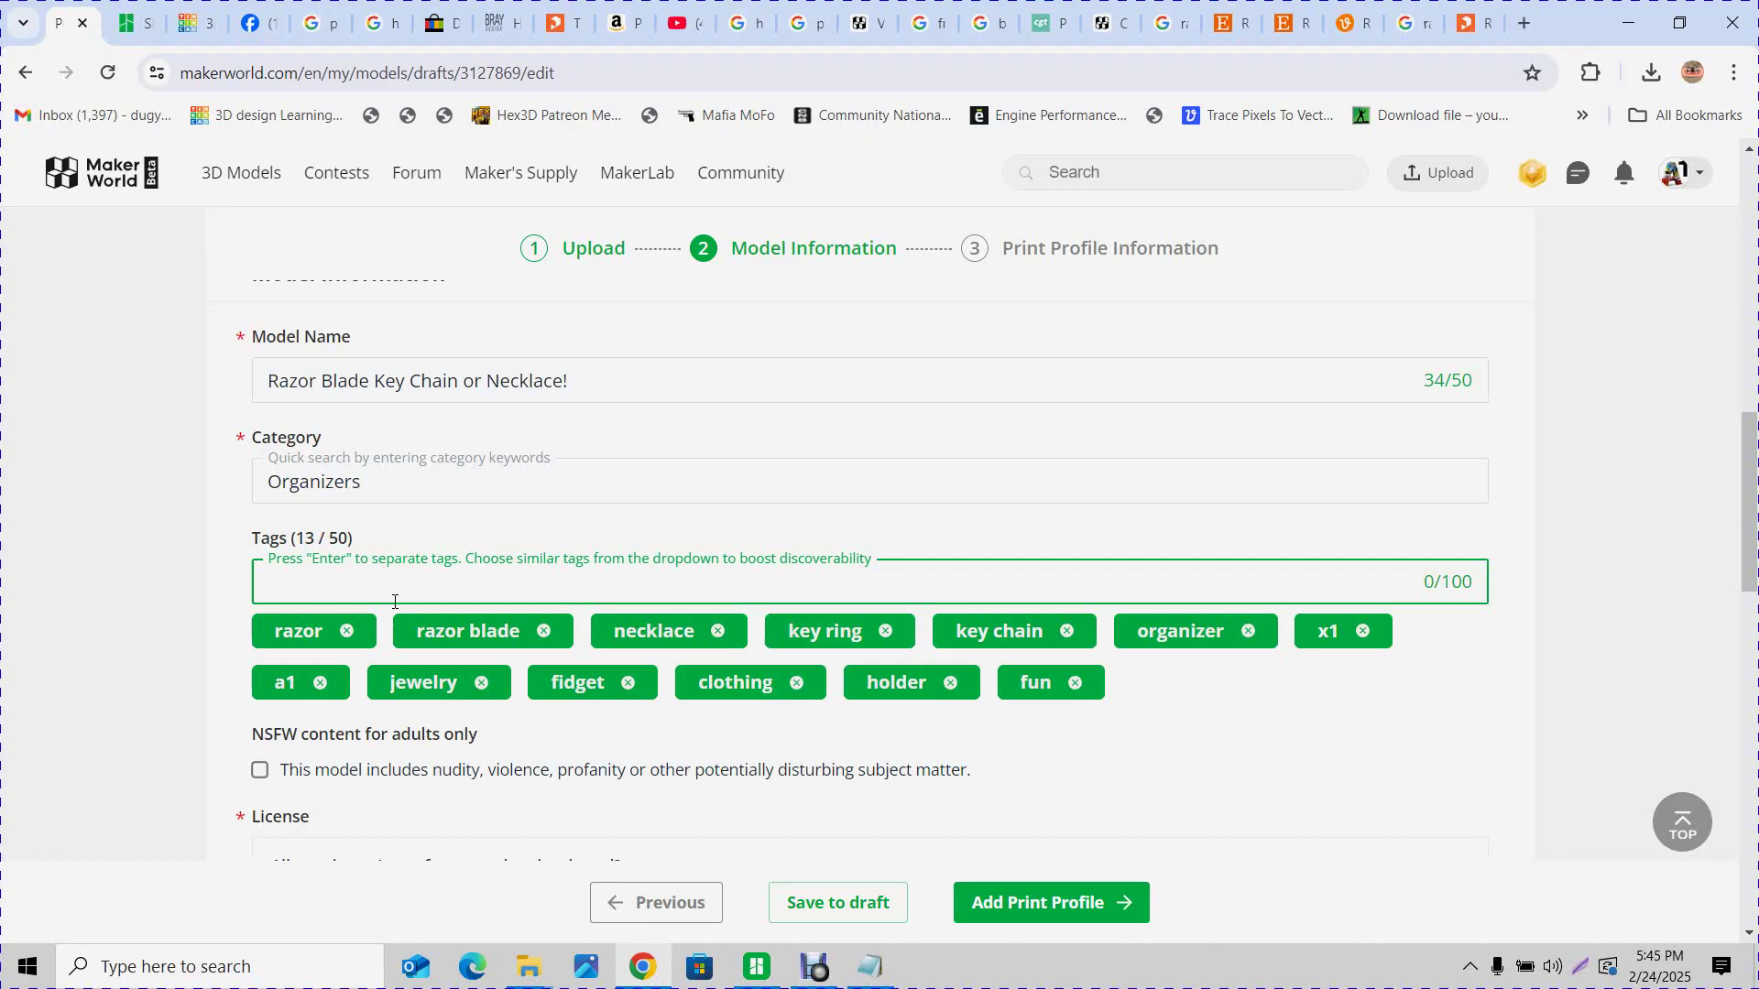
Add the tags "ear ring" and "ear rings" to the model
{"action": "type", "text": "ear "}
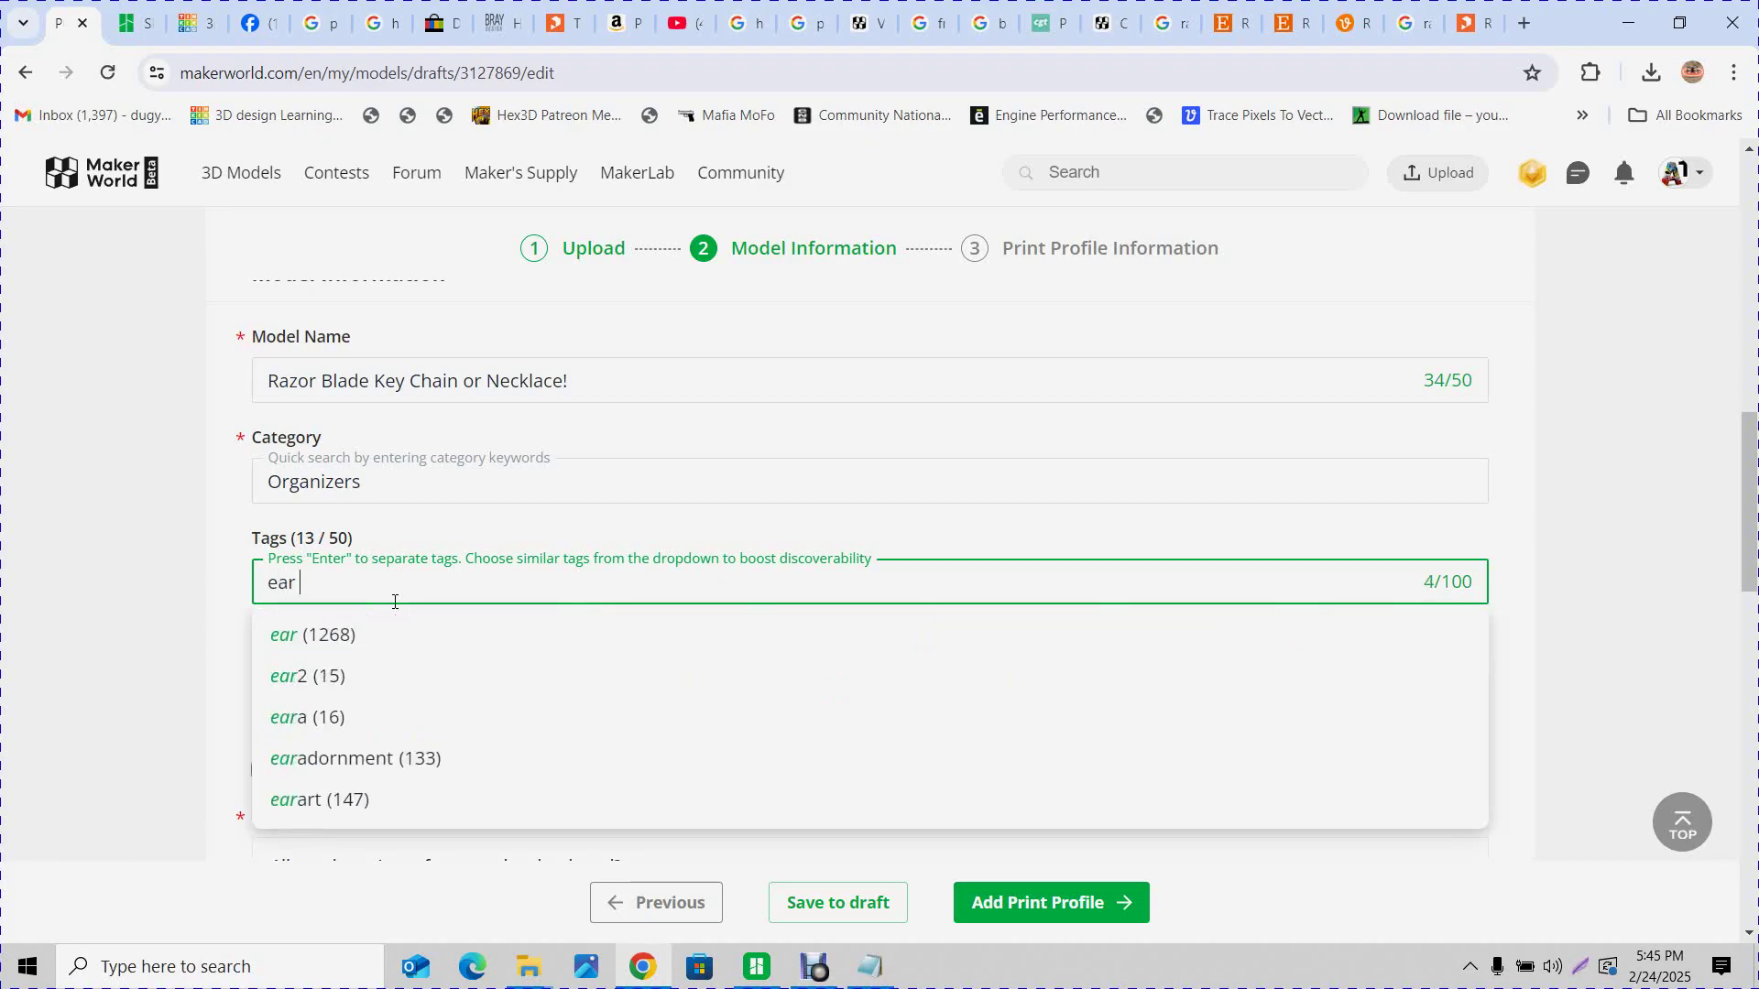
{"action": "type", "text": "ring"}
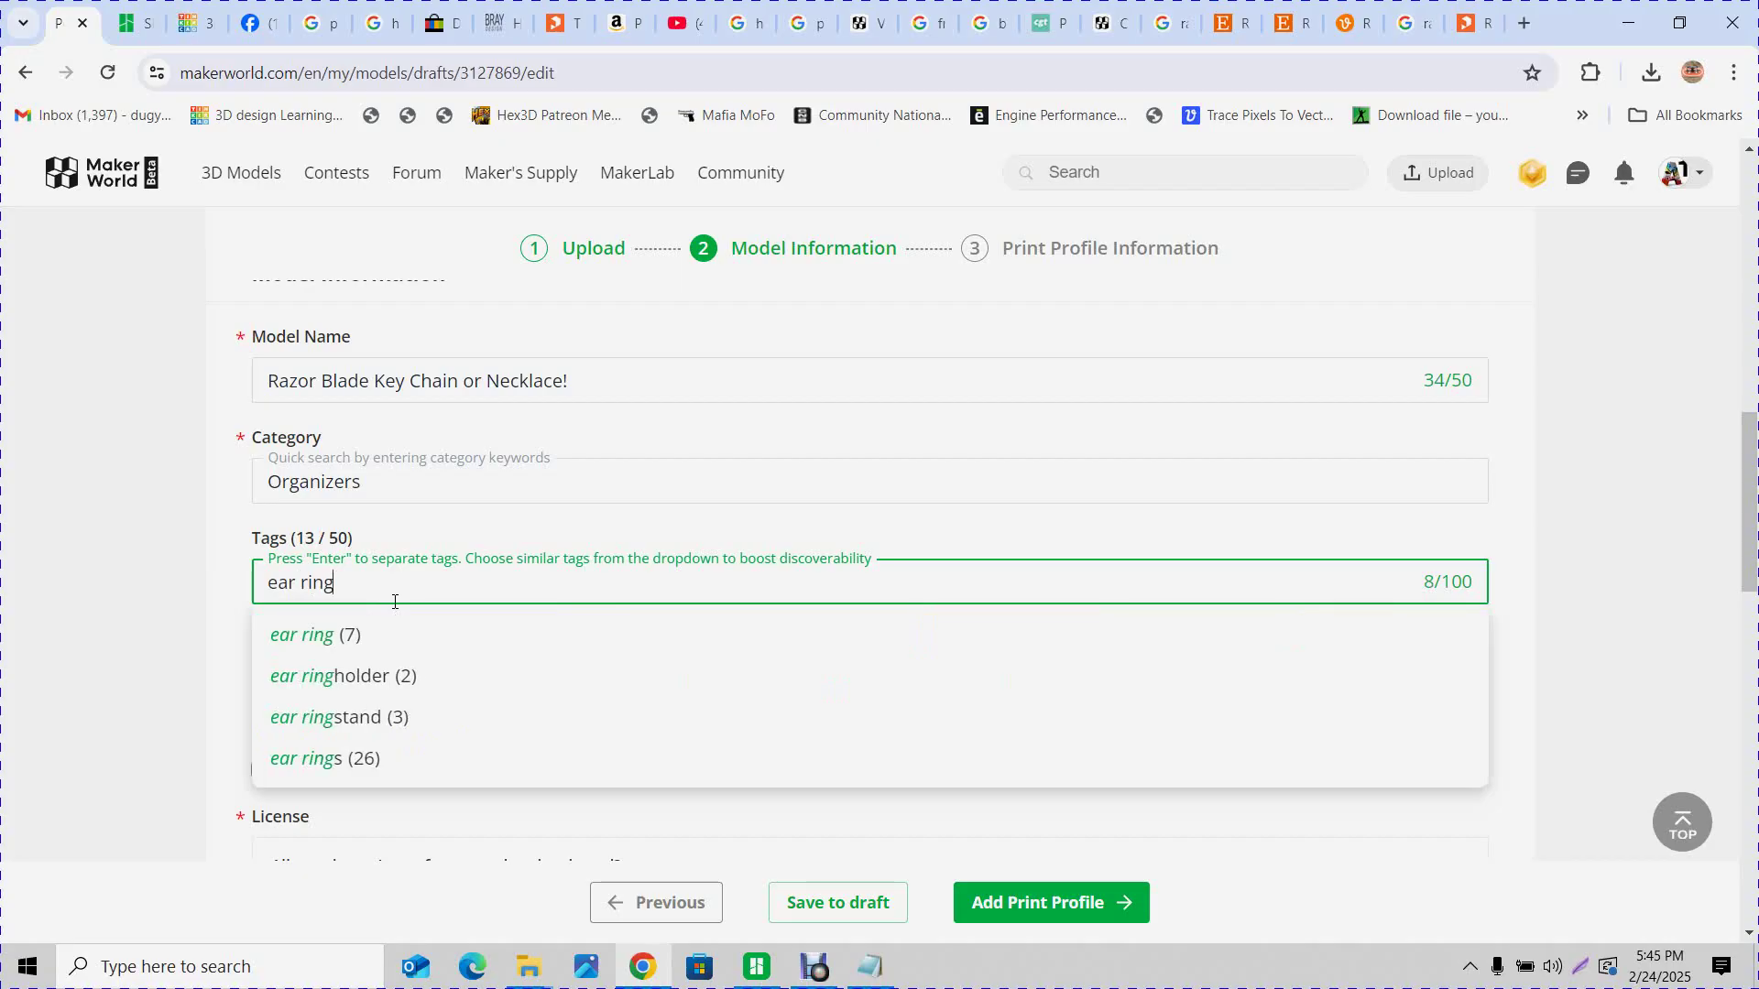
{"action": "key", "text": "Return"}
{"action": "type", "text": "ear rings"}
{"action": "key", "text": "Return"}
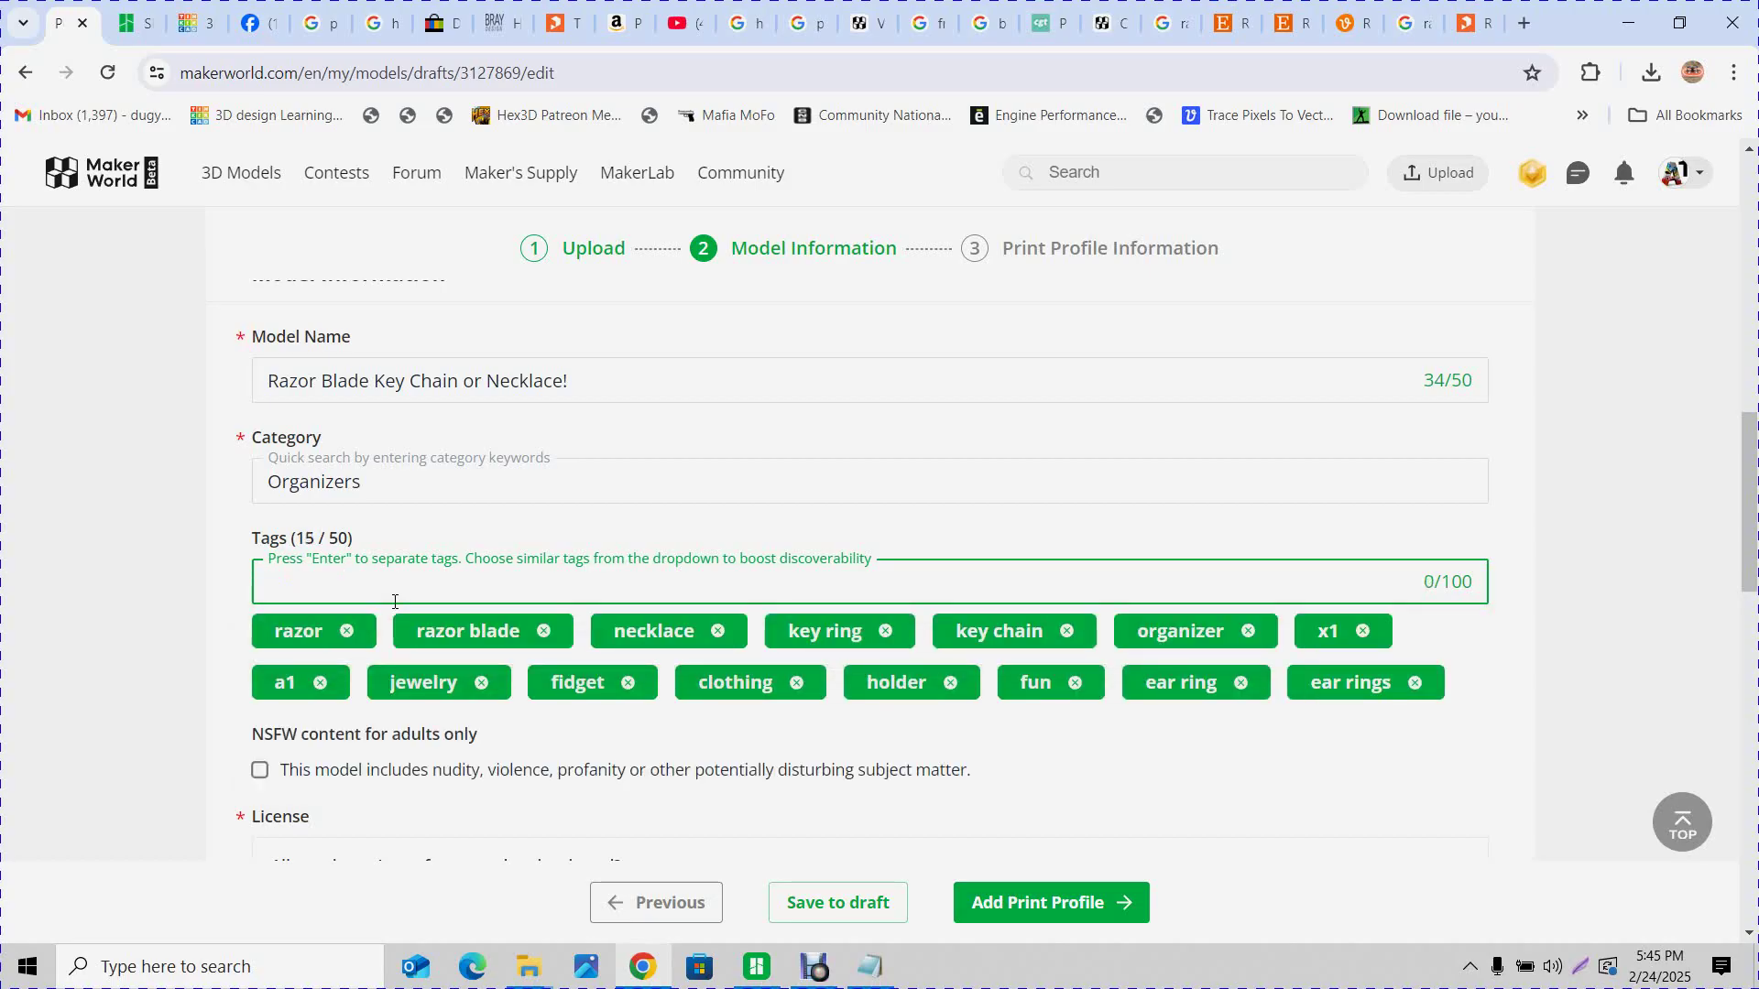
Choose No in the license for commercial uses and for sharing or redistributing the work or its derivatives
{"action": "scroll", "coordinate": [440, 515], "scroll_direction": "down", "scroll_amount": 4}
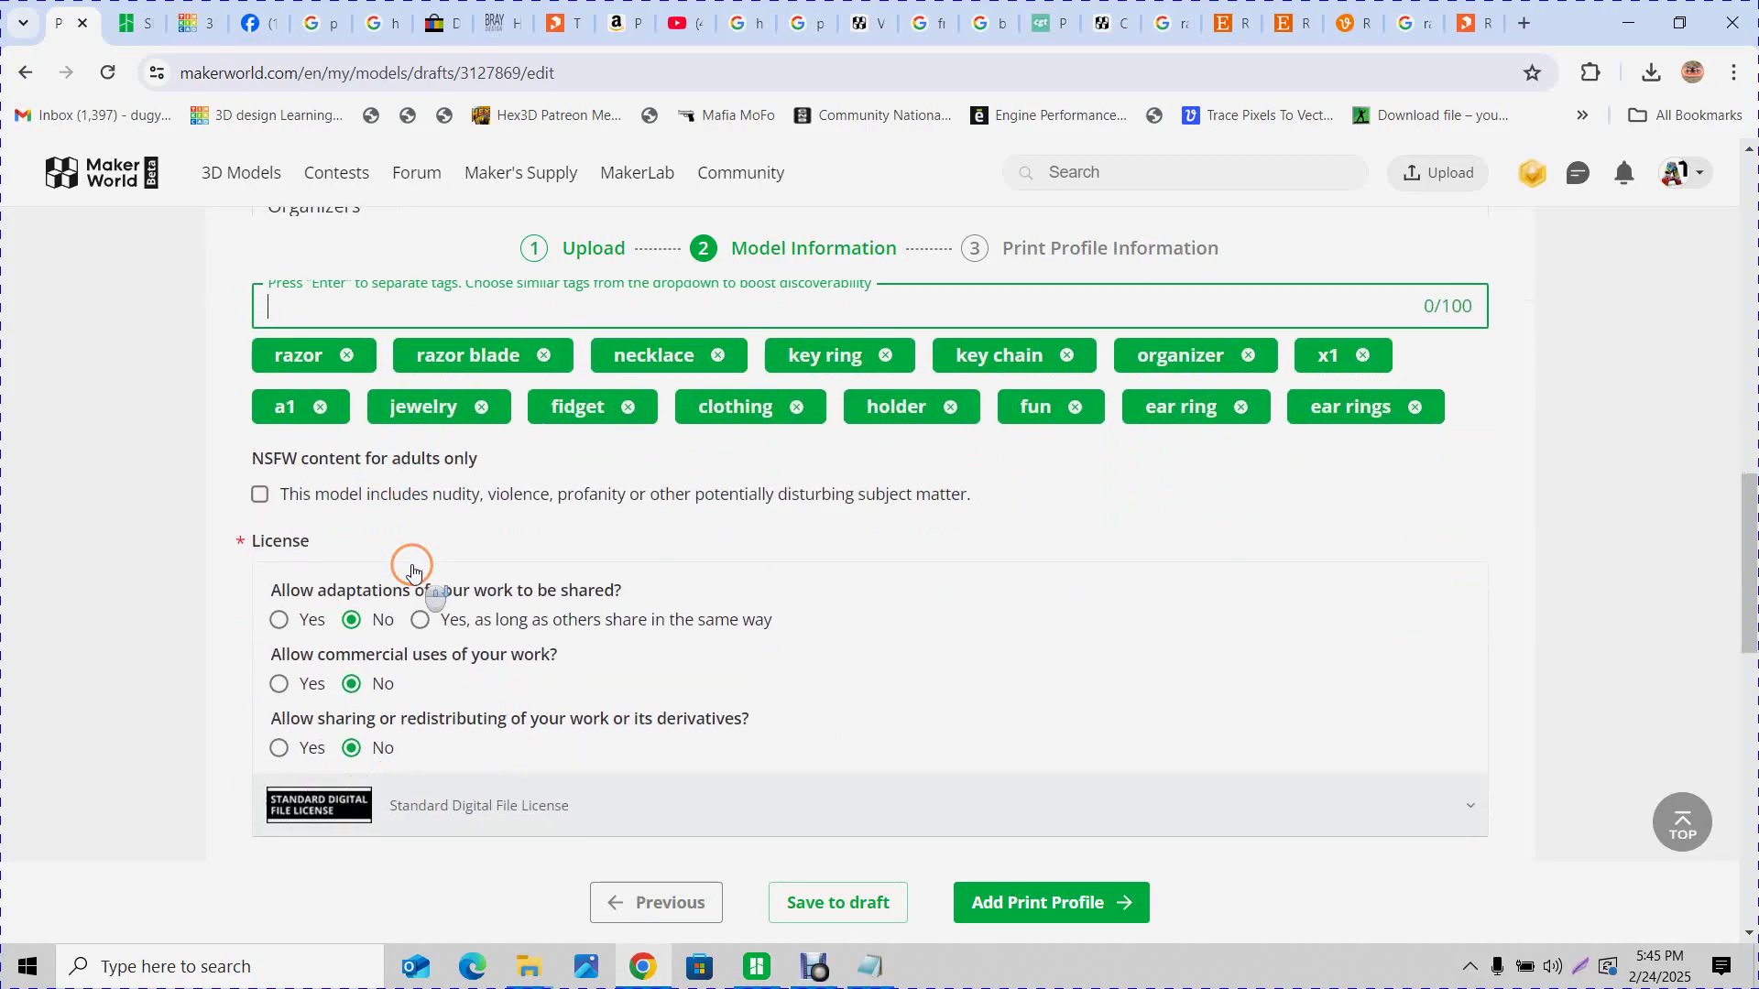
{"action": "scroll", "coordinate": [352, 511], "scroll_direction": "down", "scroll_amount": 1}
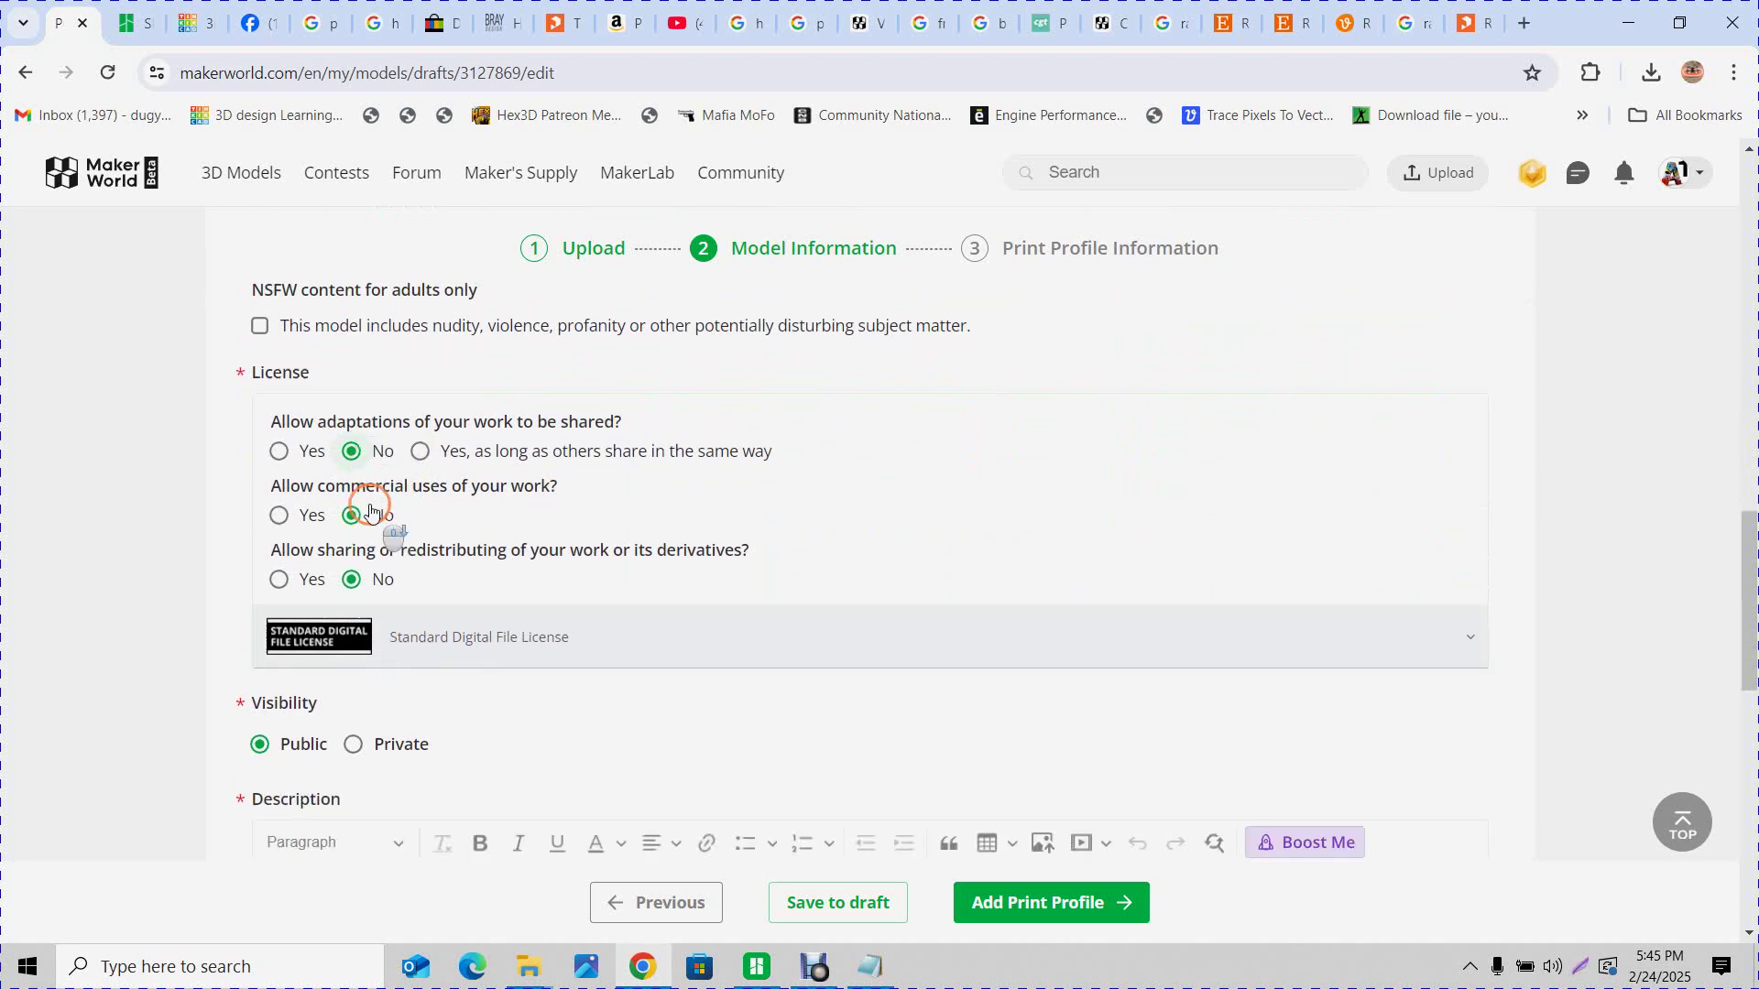
{"action": "left_click", "coordinate": [362, 504]}
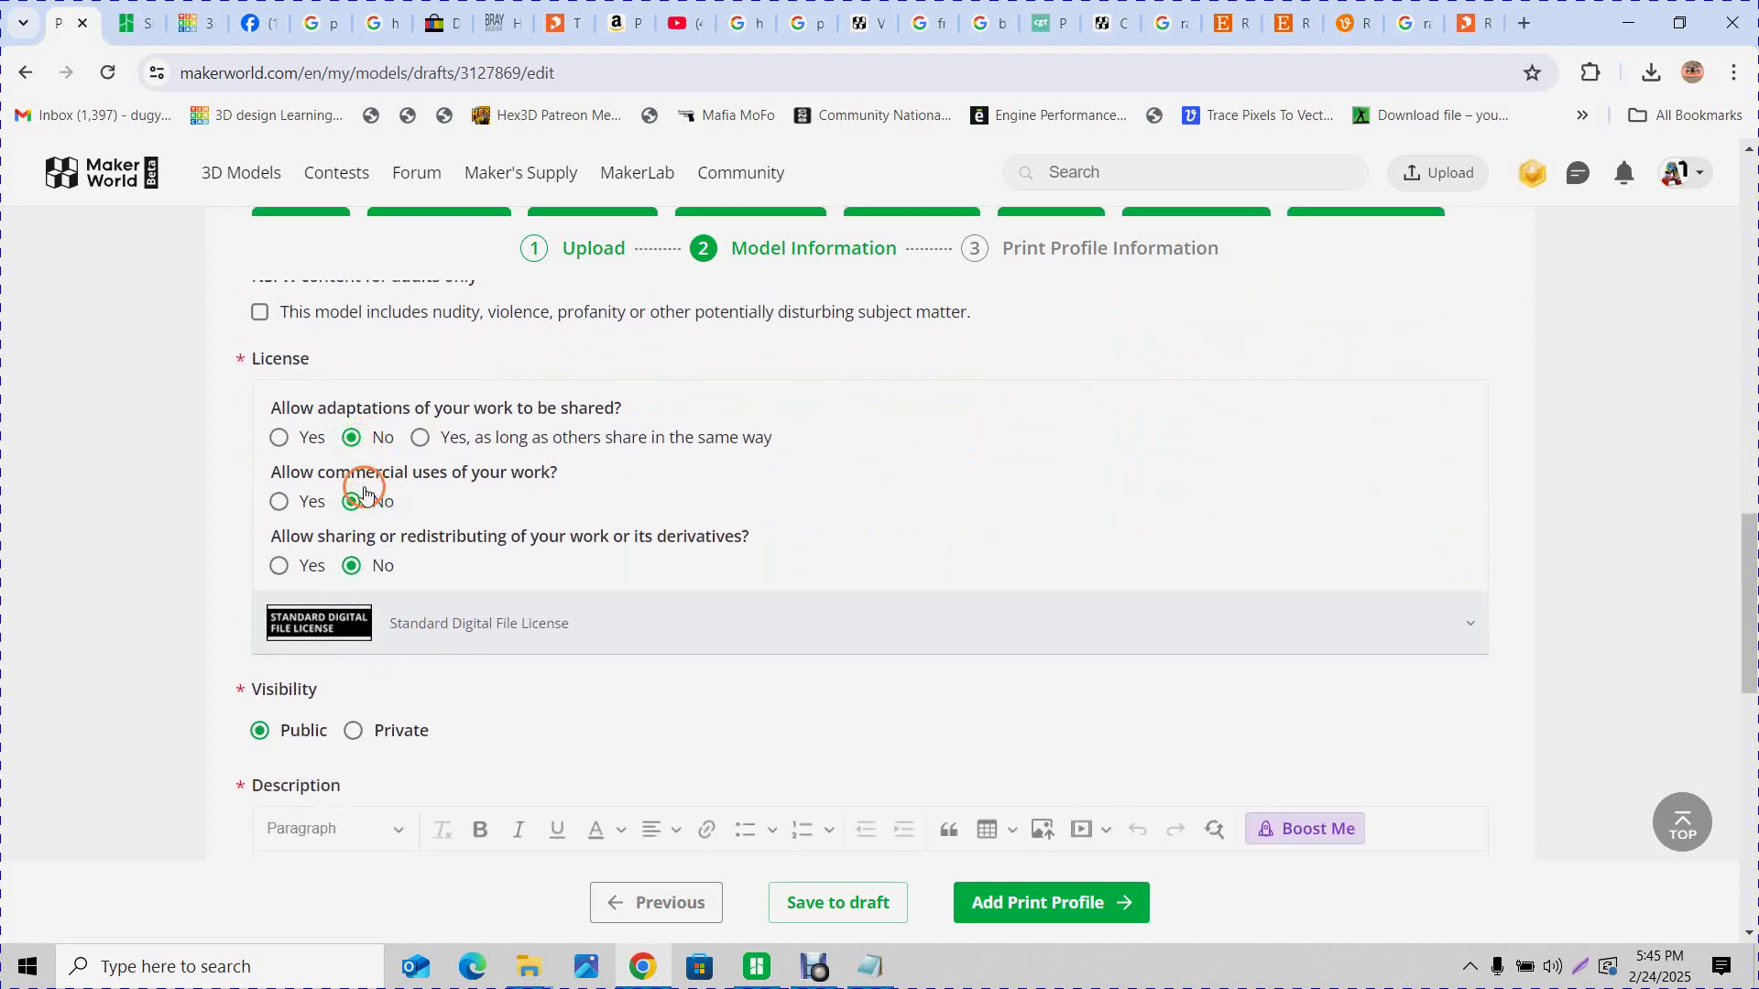
{"action": "left_click", "coordinate": [360, 568]}
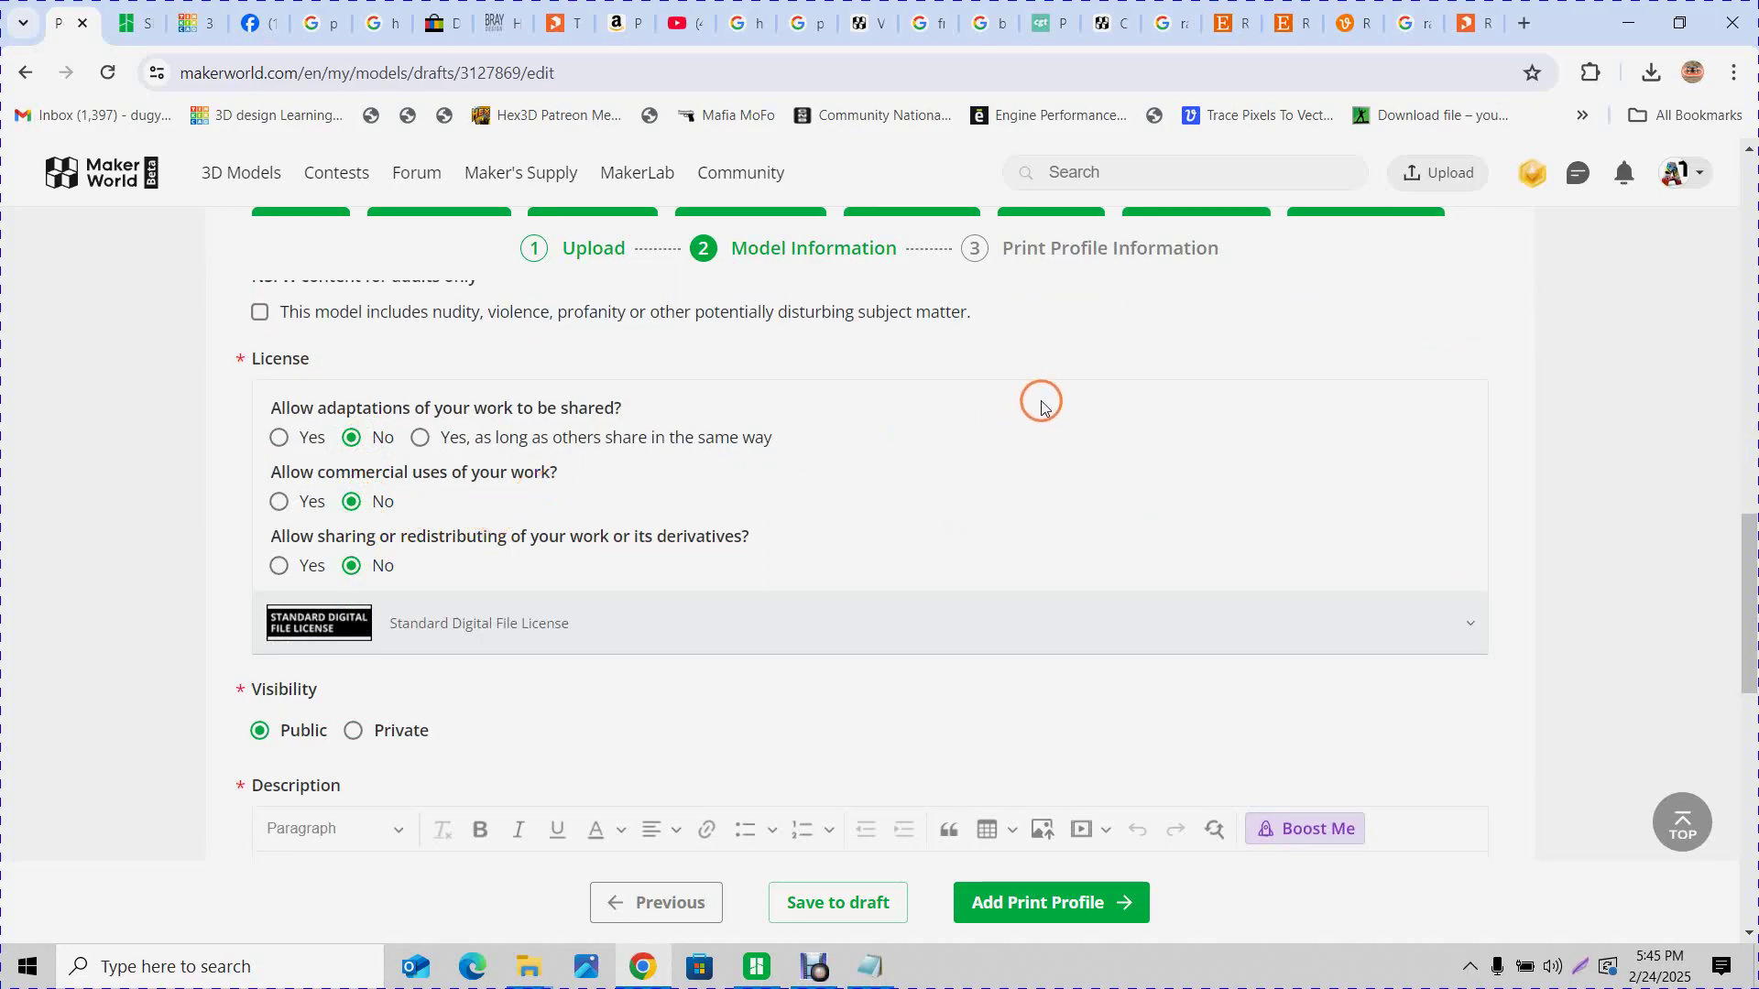
{"action": "scroll", "coordinate": [1047, 393], "scroll_direction": "up", "scroll_amount": 1}
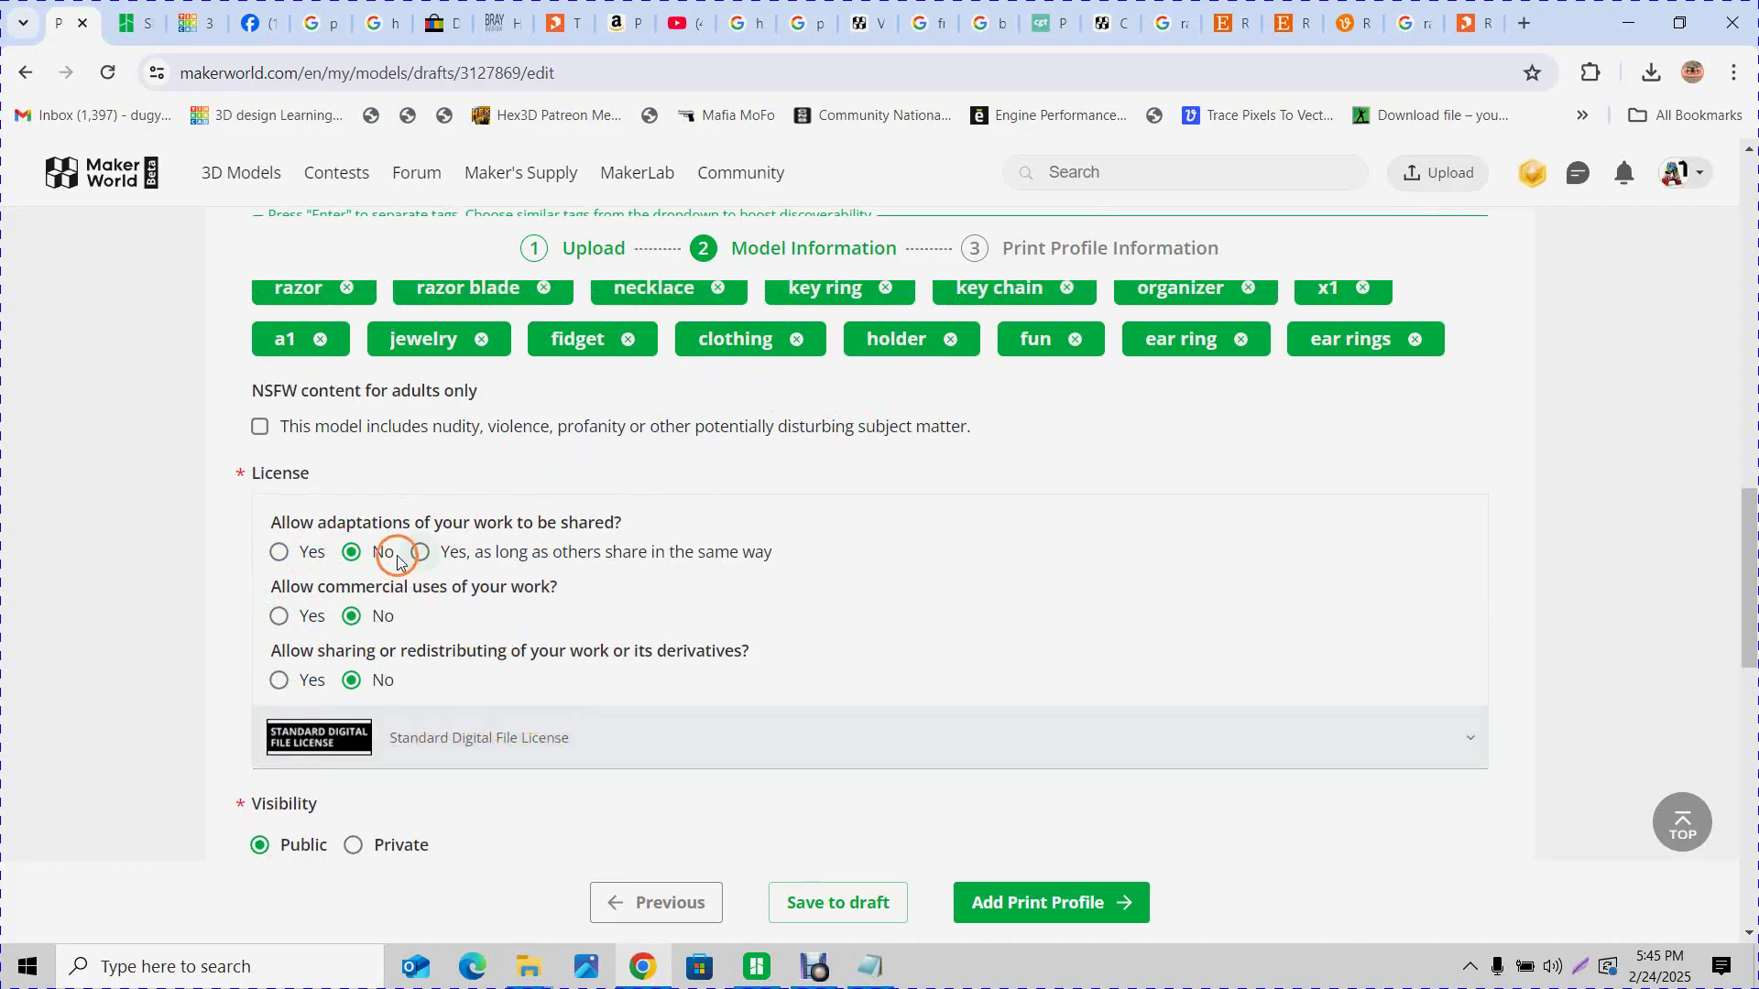
{"action": "scroll", "coordinate": [433, 638], "scroll_direction": "down", "scroll_amount": 1}
Begin the model description with "Made in Tinkerad. 3mm thick."
{"action": "scroll", "coordinate": [433, 638], "scroll_direction": "down", "scroll_amount": 3}
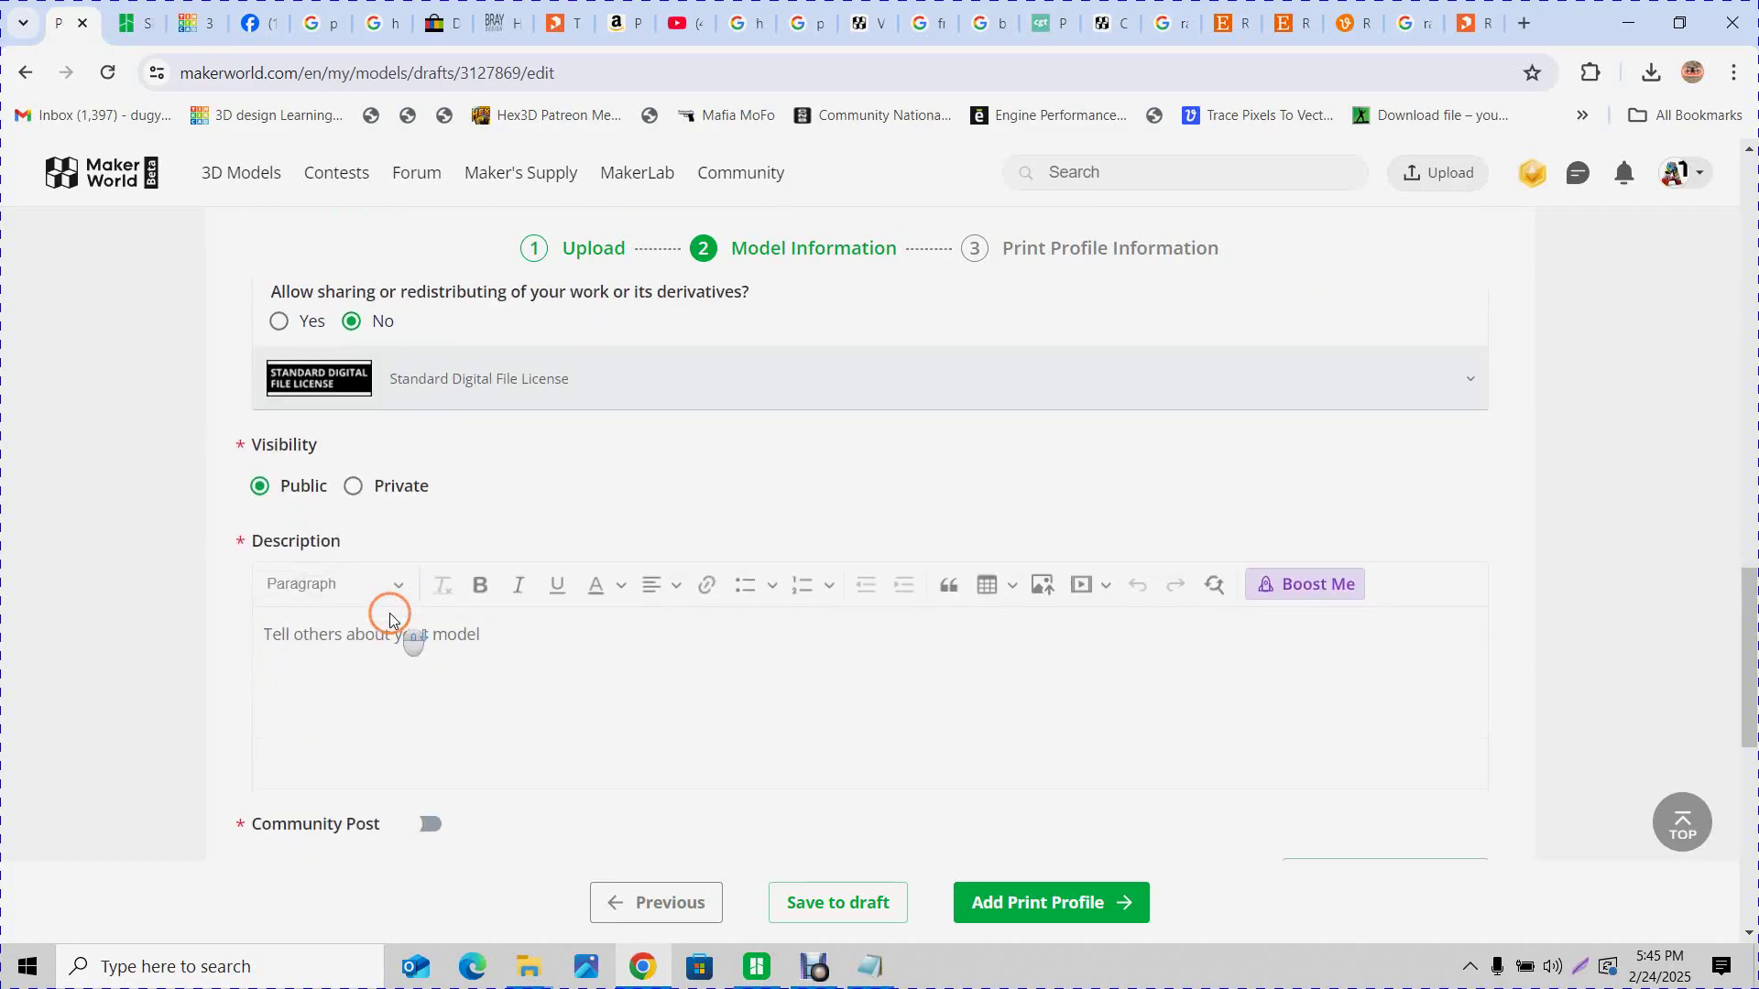
{"action": "left_click", "coordinate": [429, 540]}
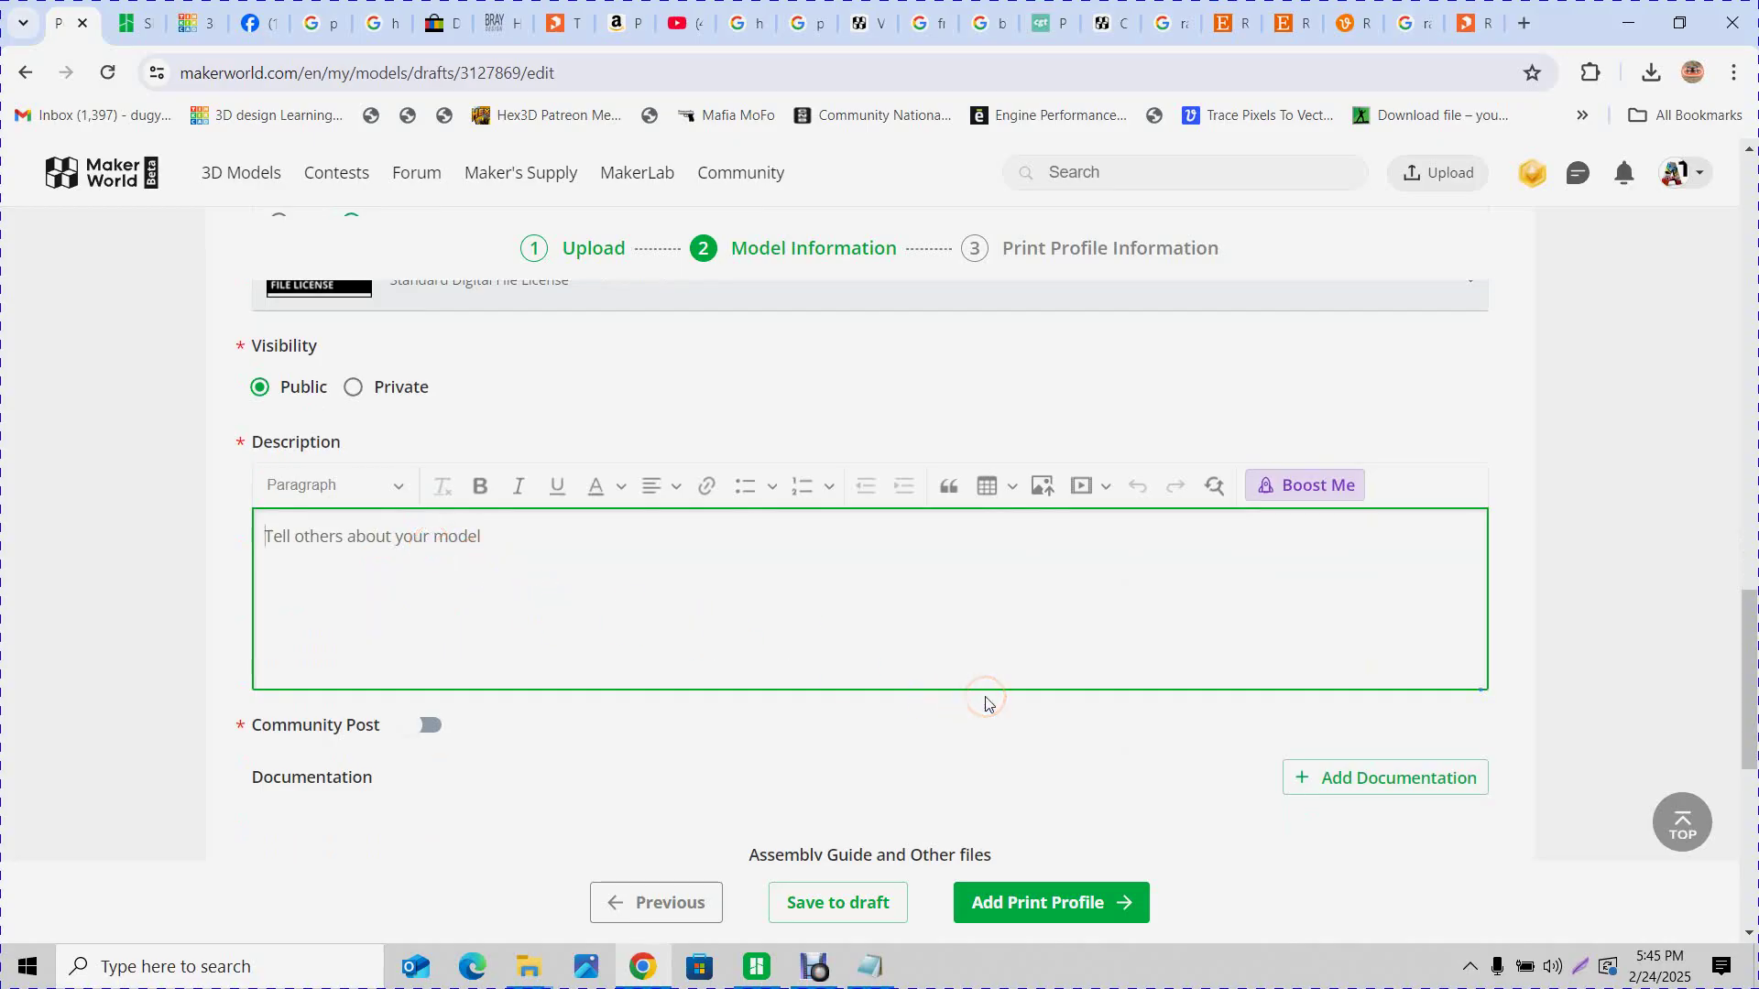
{"action": "type", "text": "Made fro"}
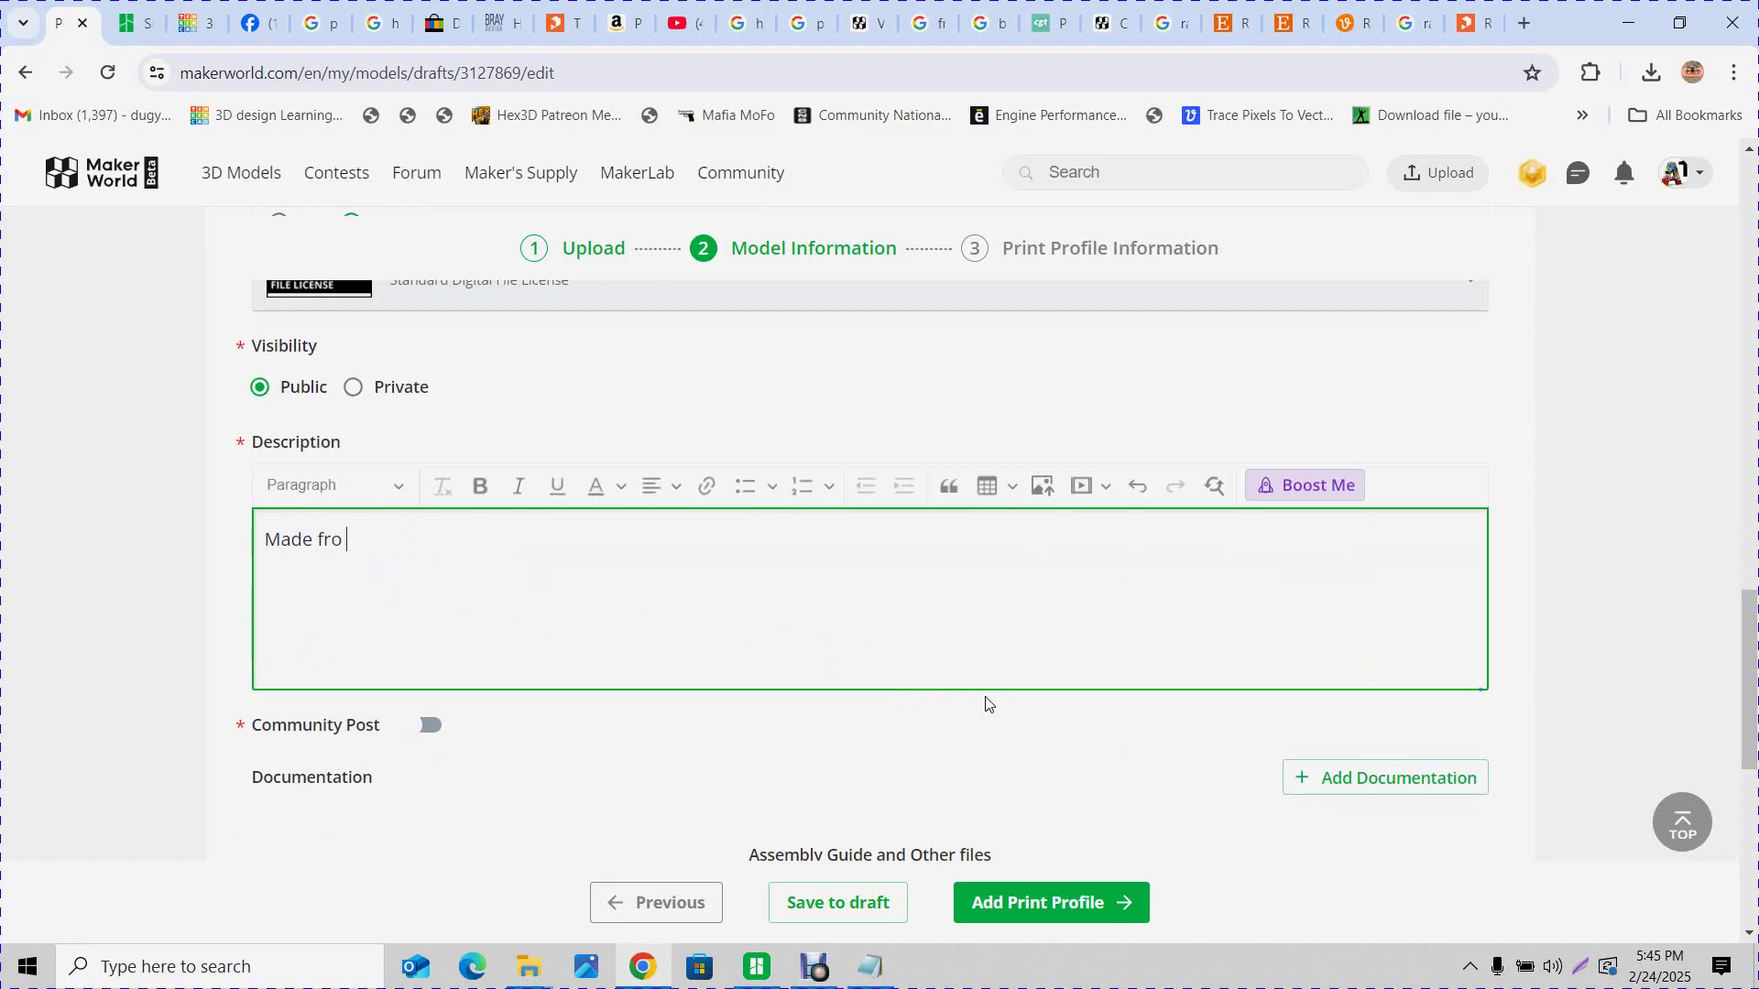
{"action": "type", "text": "o"}
{"action": "key", "text": "BackSpace"}
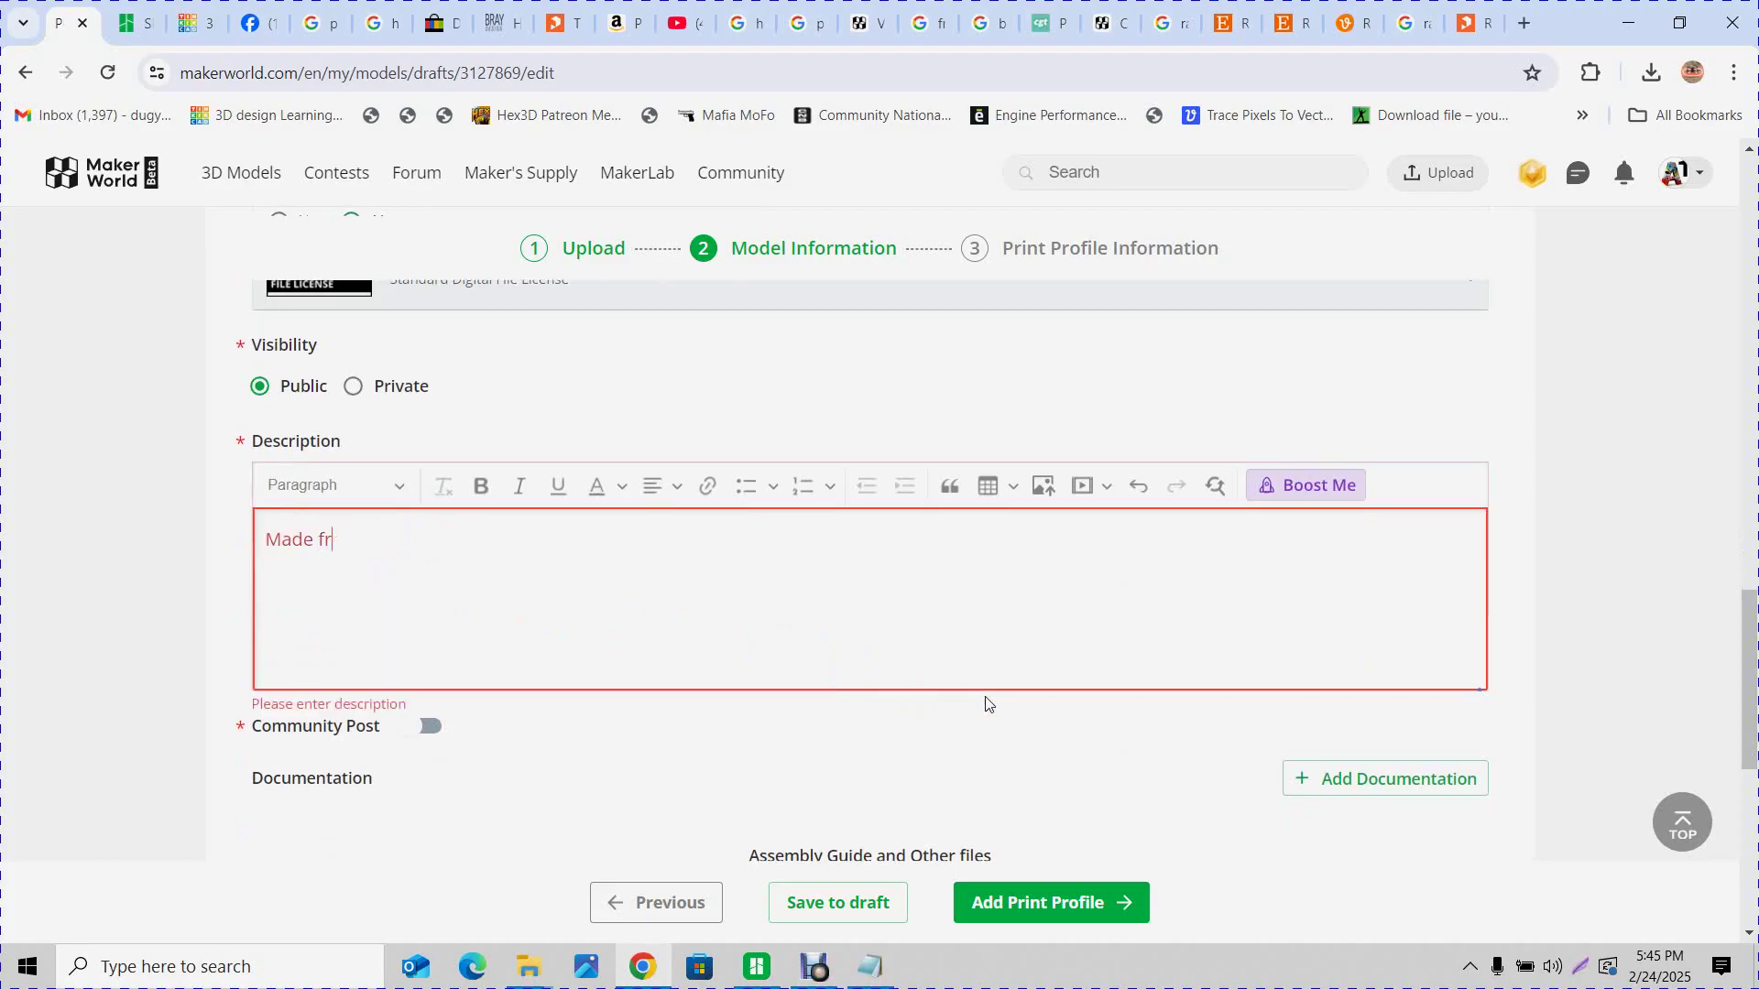
{"action": "type", "text": "in Tinkerad. 3mm thick."}
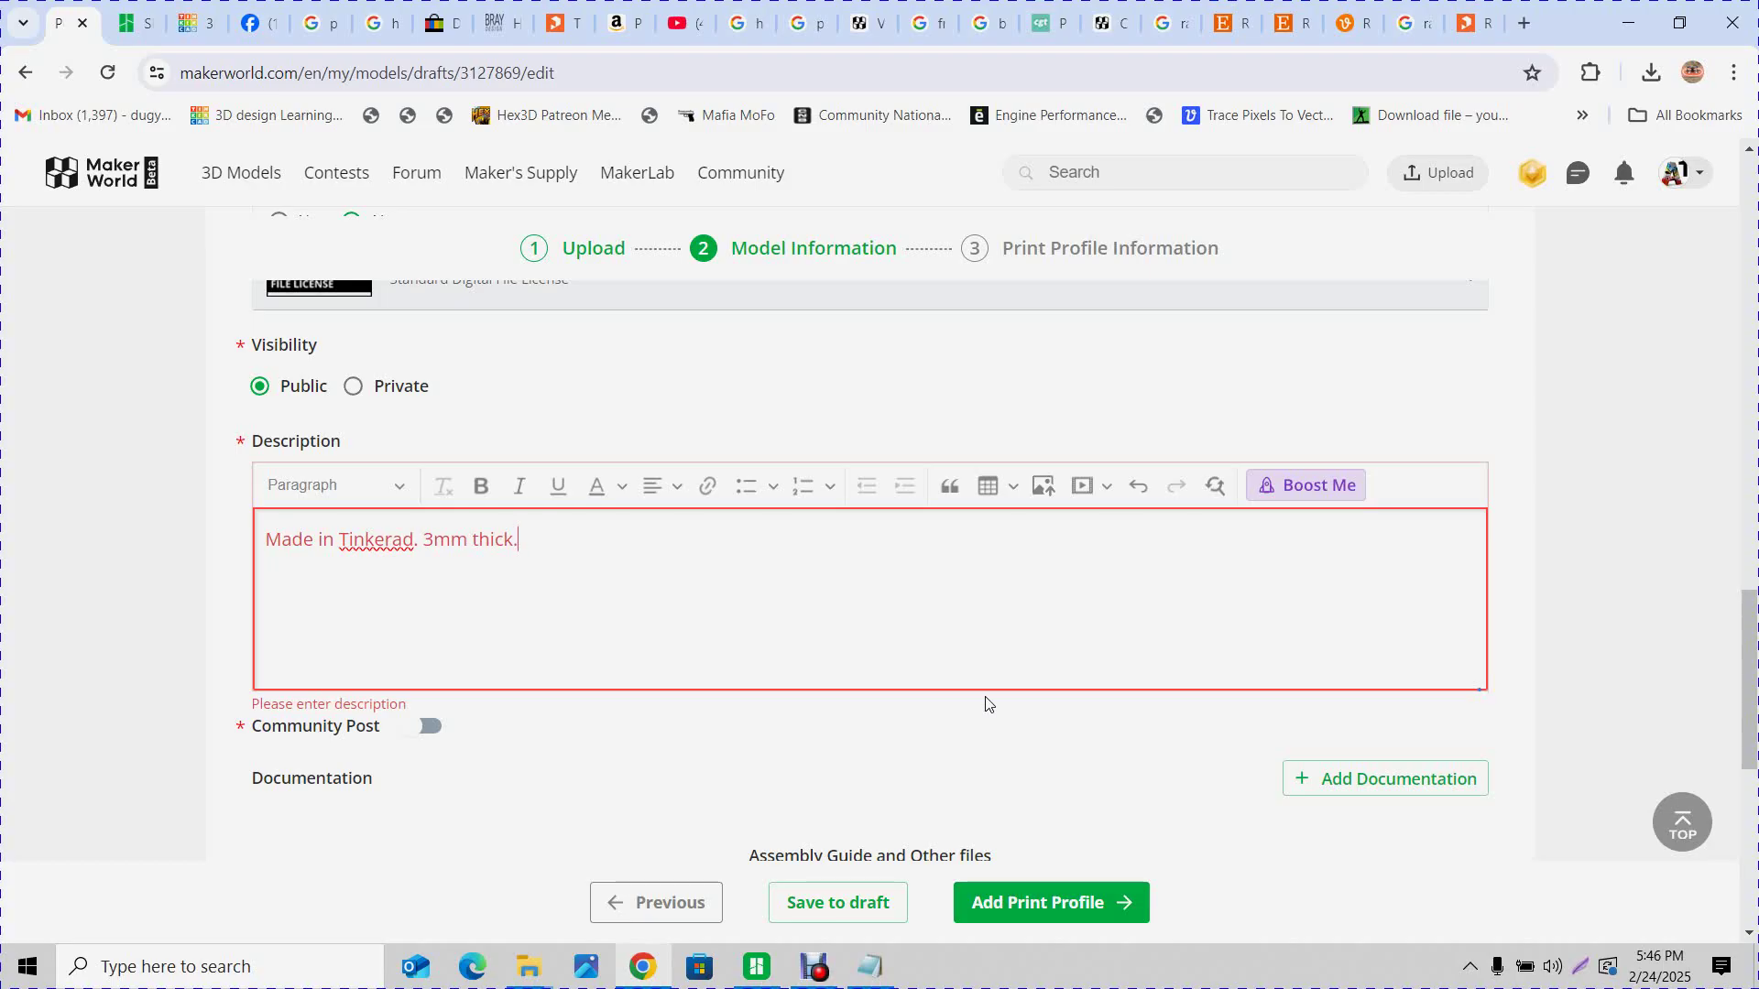
Switch to Bambu Studio to check the razor blade's dimensions with the Scale tool, and return to the MakerWorld draft
{"action": "left_click", "coordinate": [756, 967]}
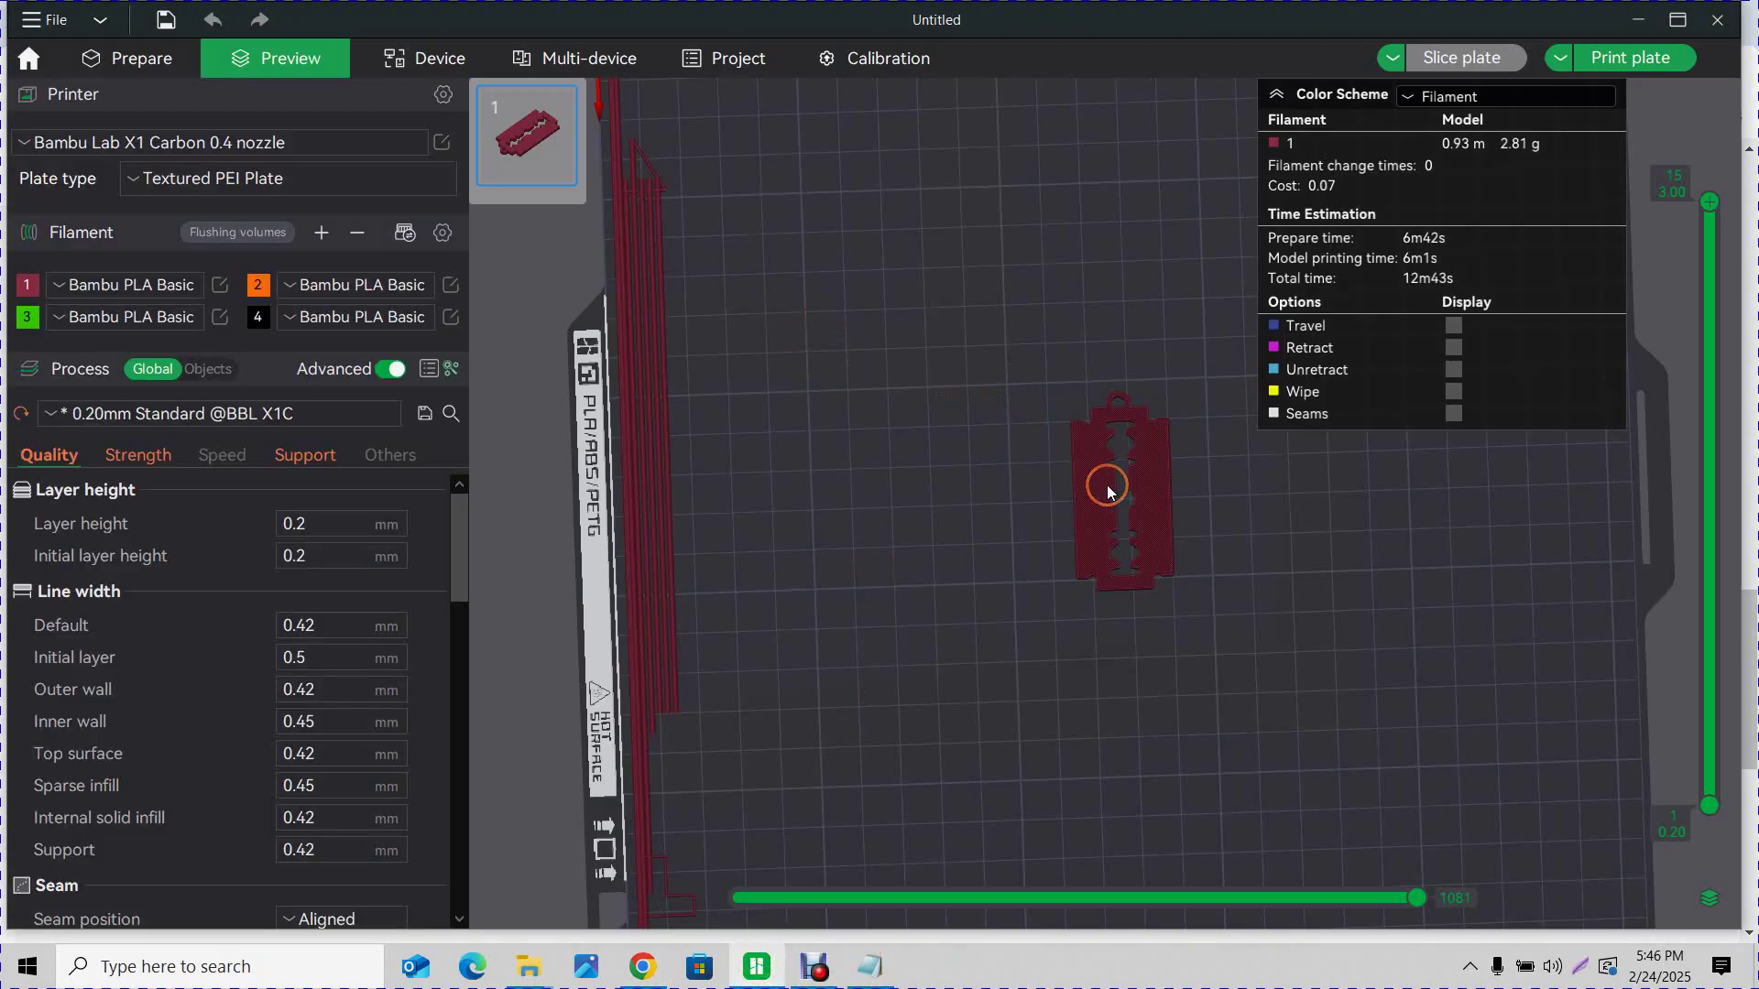
{"action": "left_click", "coordinate": [147, 61]}
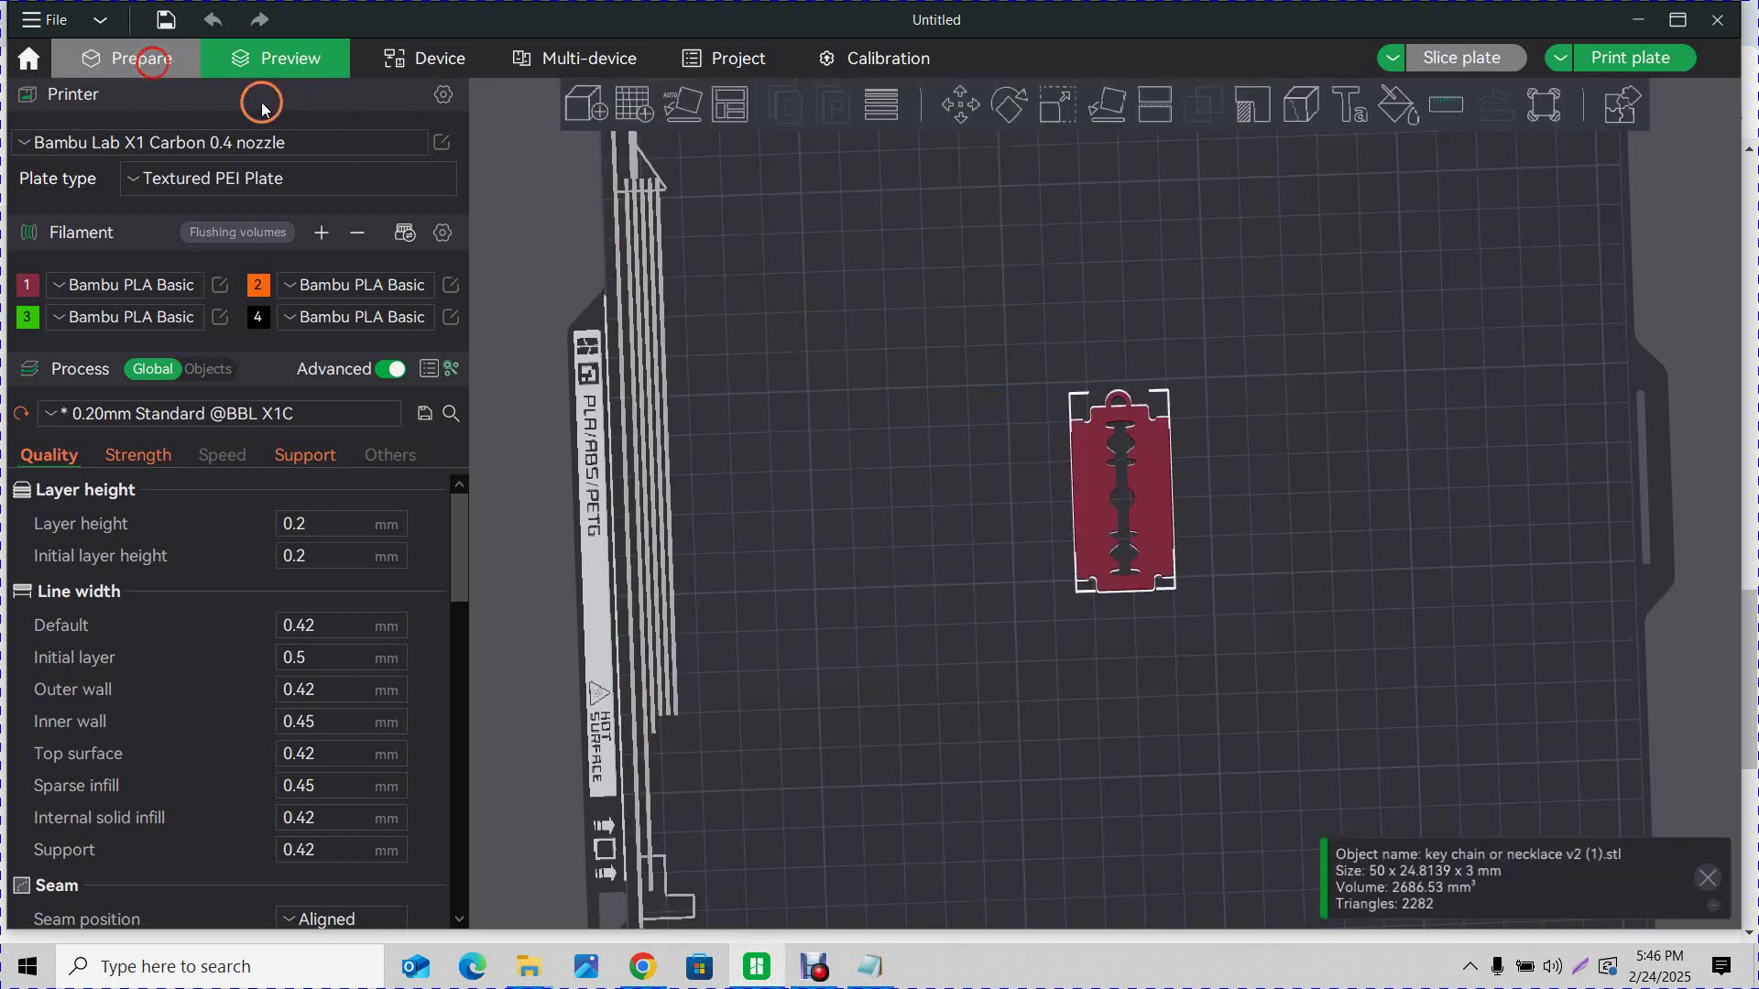
{"action": "left_click", "coordinate": [1058, 109]}
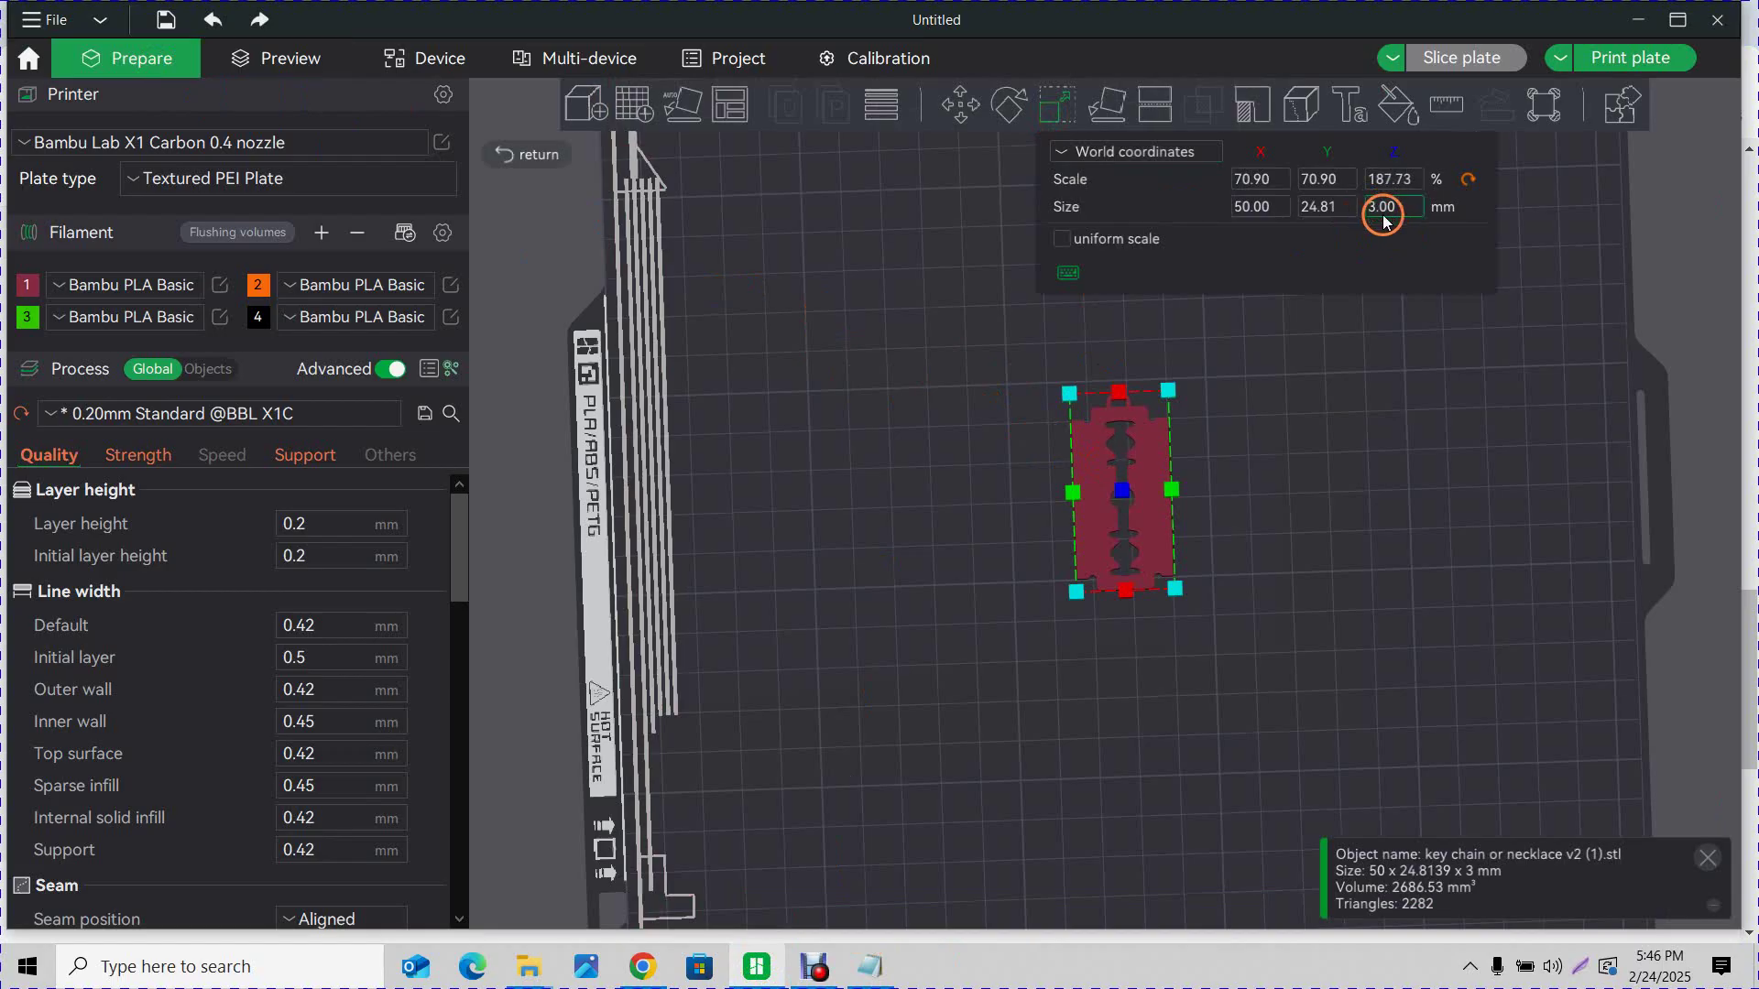
{"action": "left_click", "coordinate": [642, 966]}
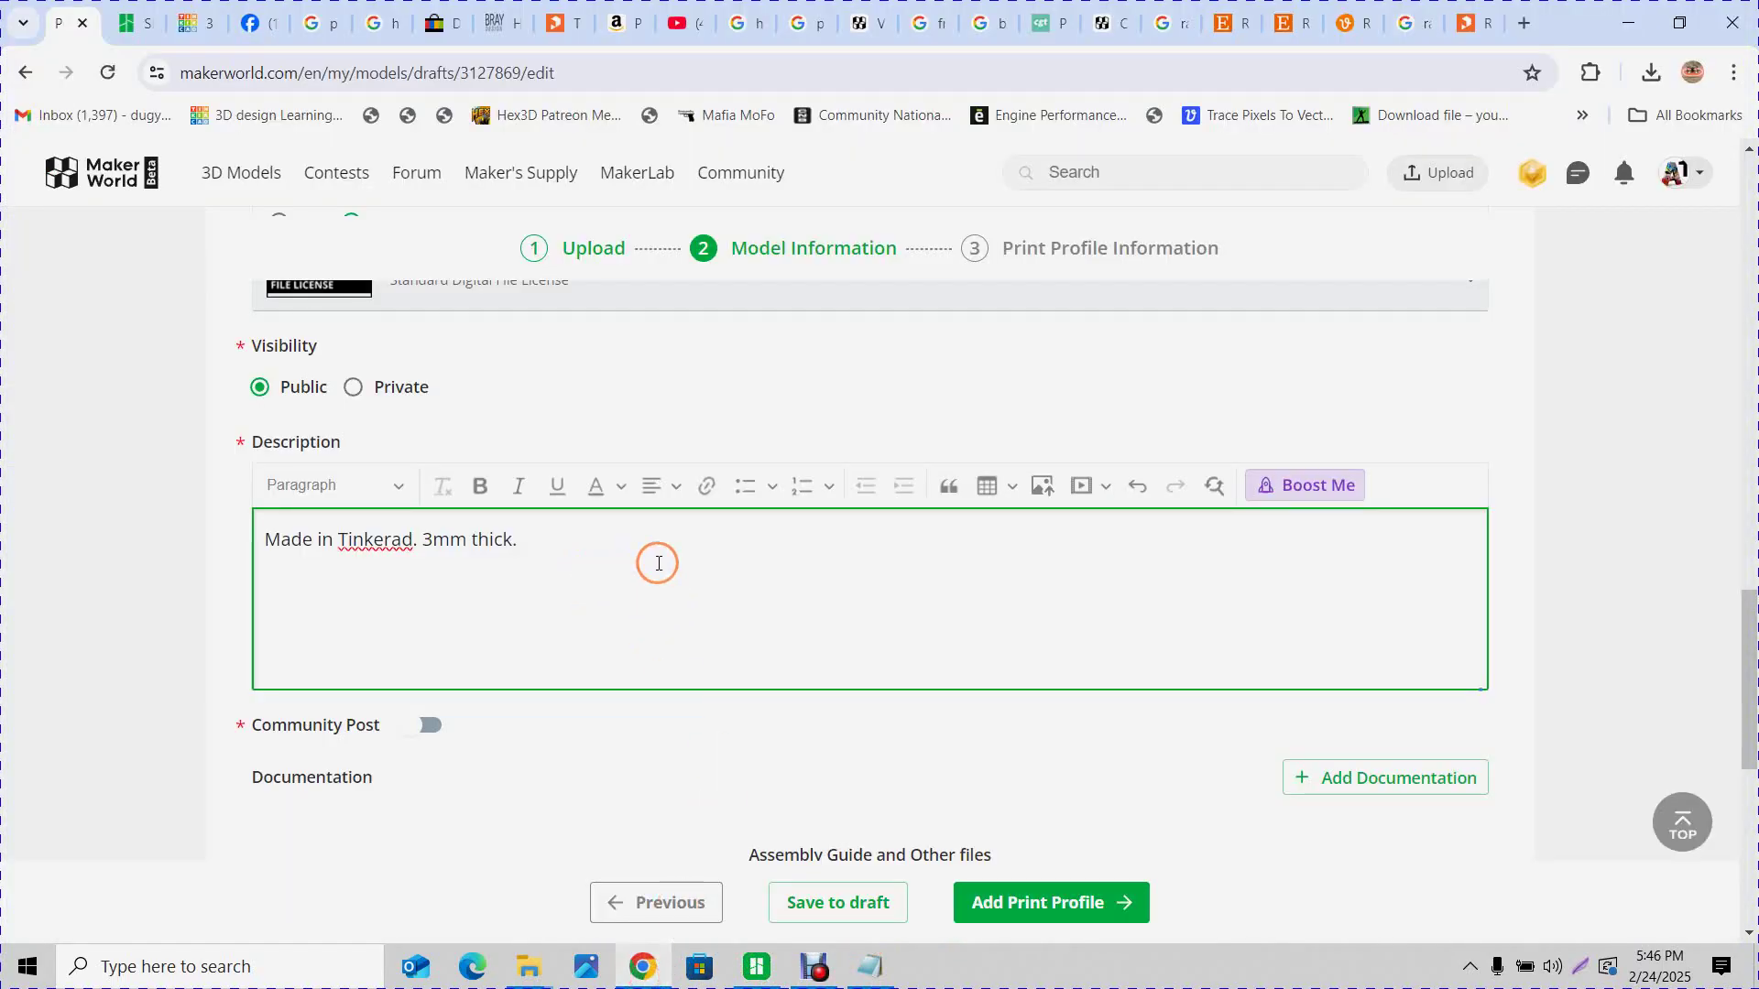
Continue the description with "Can be used as a keychain or Necklace. Maybe even ear rings,"
{"action": "type", "text": "Can be used as a keychain or Necklace"}
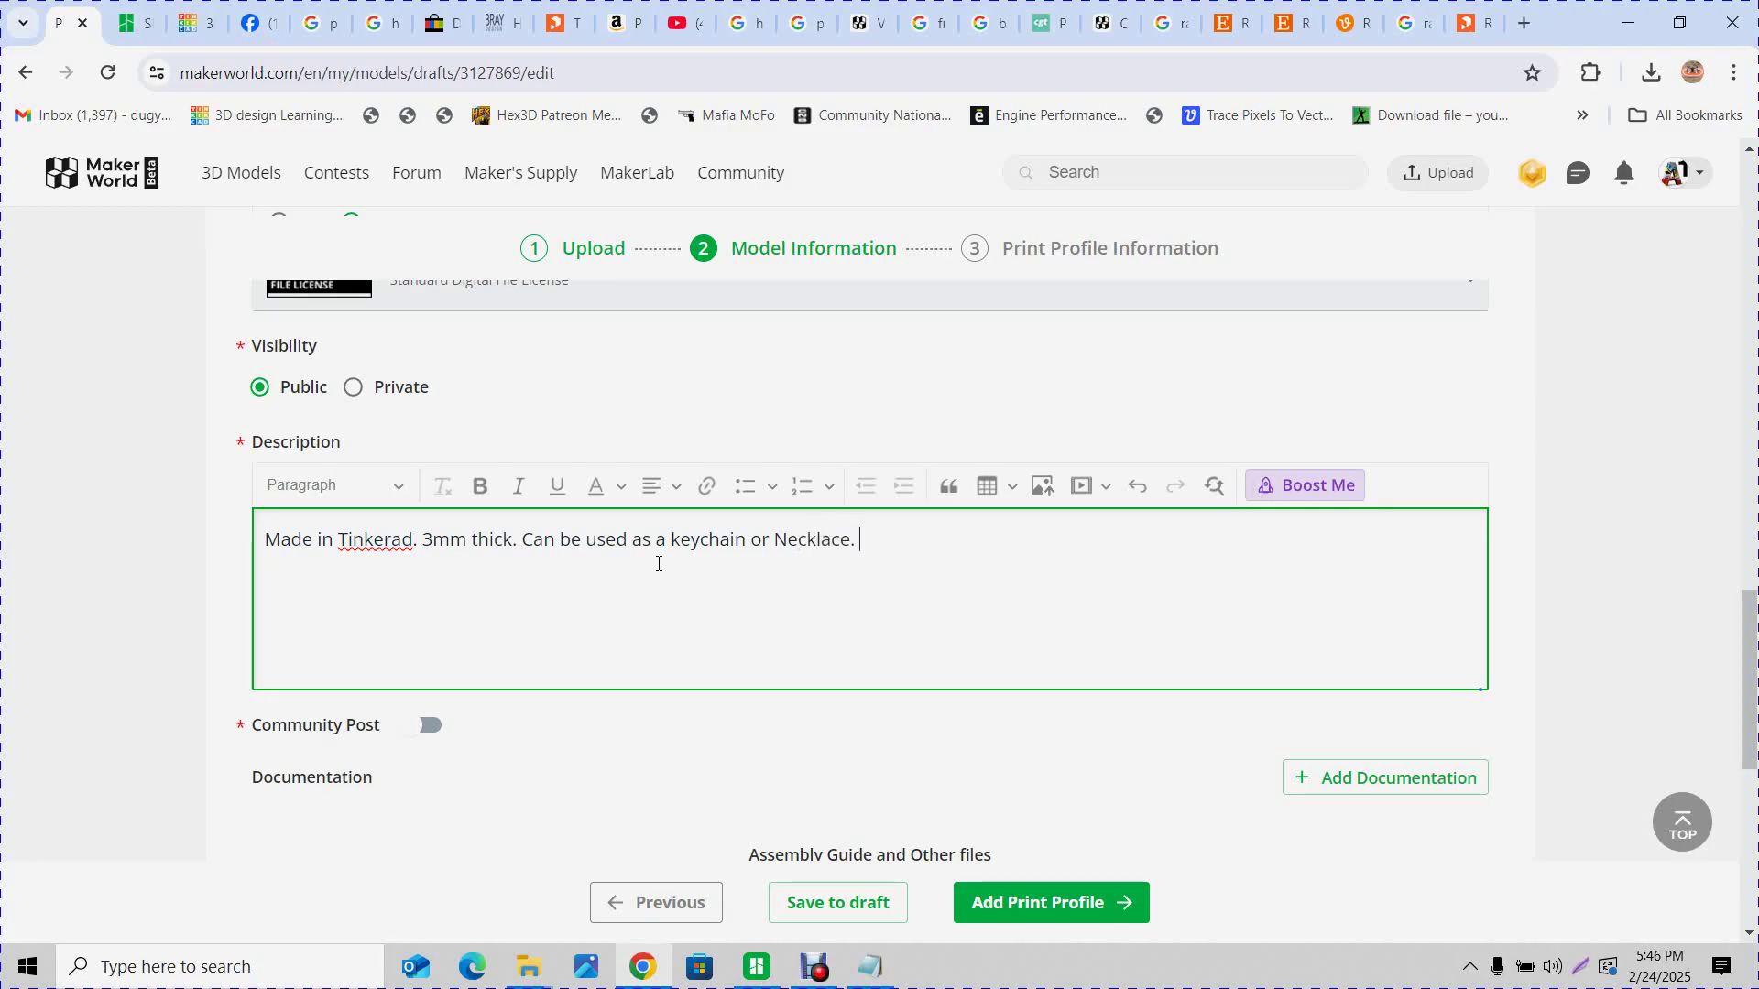
{"action": "type", "text": ". my"}
{"action": "key", "text": "BackSpace"}
{"action": "key", "text": "BackSpace"}
{"action": "type", "text": "May"}
{"action": "type", "text": "v"}
{"action": "key", "text": "BackSpace"}
{"action": "type", "text": "be even ear rigng"}
{"action": "key", "text": "BackSpace"}
{"action": "key", "text": "BackSpace"}
{"action": "key", "text": "BackSpace"}
{"action": "type", "text": "ngs, Sccal"}
{"action": "key", "text": "BackSpace"}
{"action": "key", "text": "BackSpace"}
{"action": "key", "text": "BackSpace"}
{"action": "key", "text": "BackSpace"}
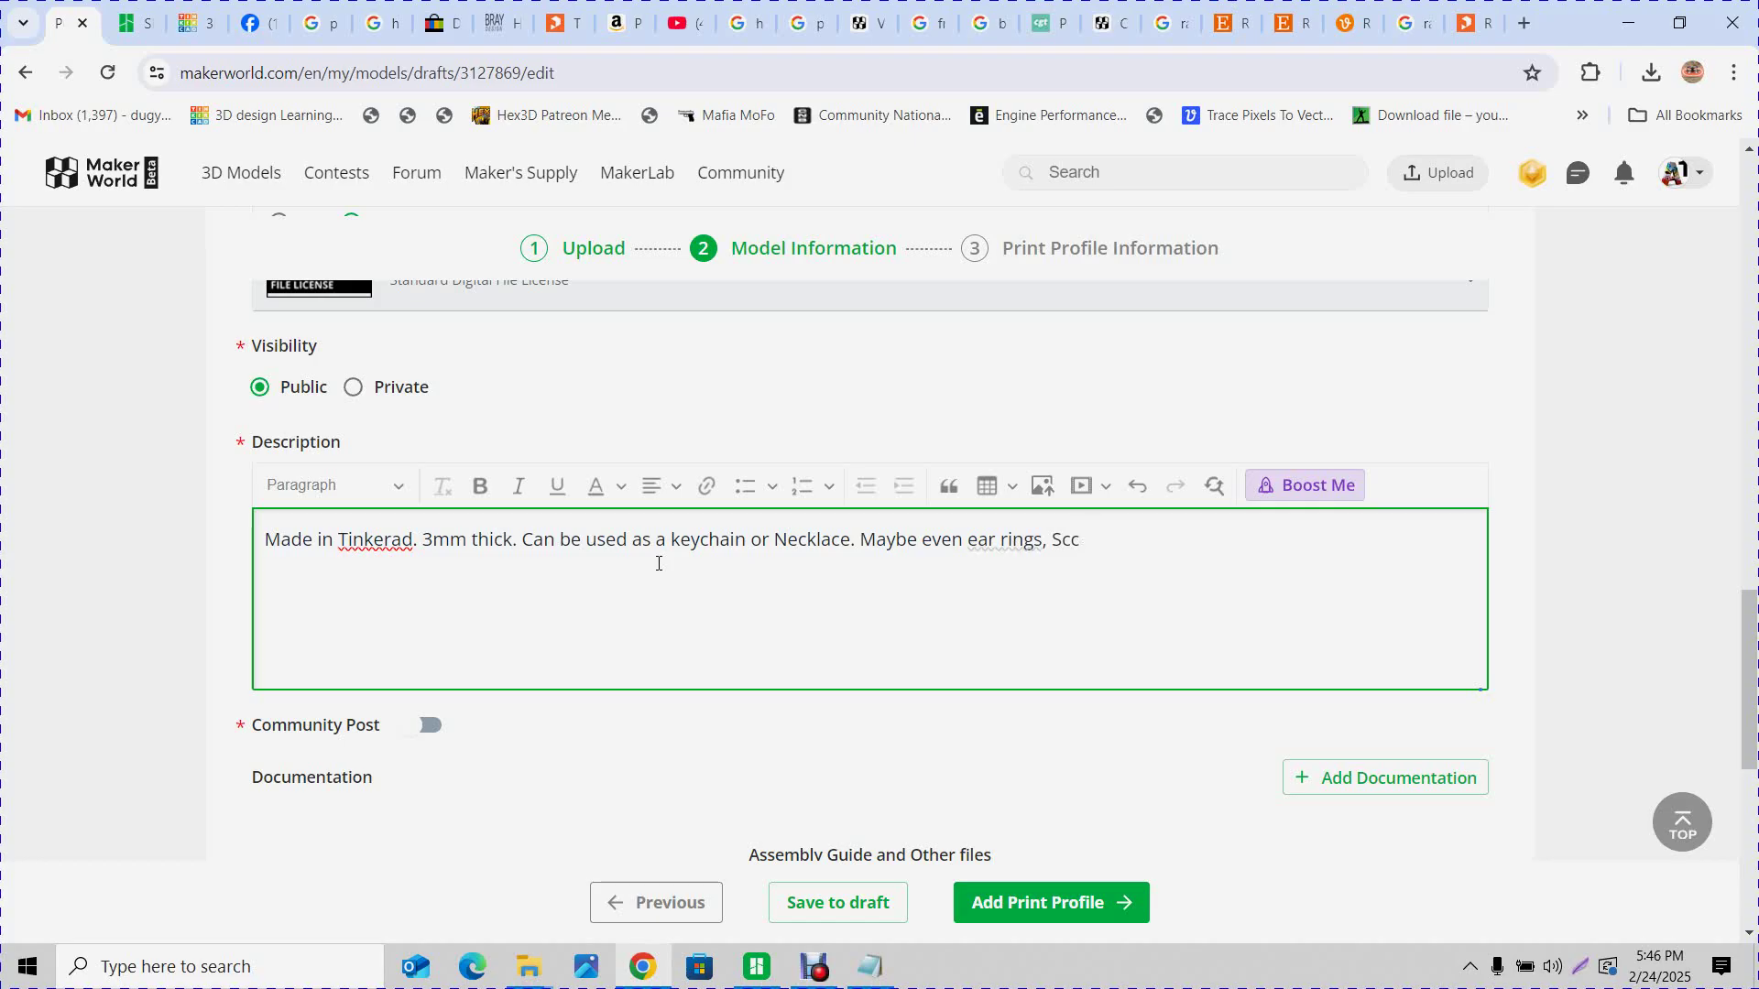
Add "Scale them up or down. Hope you like this. Thank you." to the description and correct the misspelled program name to "Tinkercad"
{"action": "type", "text": "le them up or down. Hope you likke"}
{"action": "key", "text": "BackSpace"}
{"action": "key", "text": "BackSpace"}
{"action": "type", "text": "e you like this"}
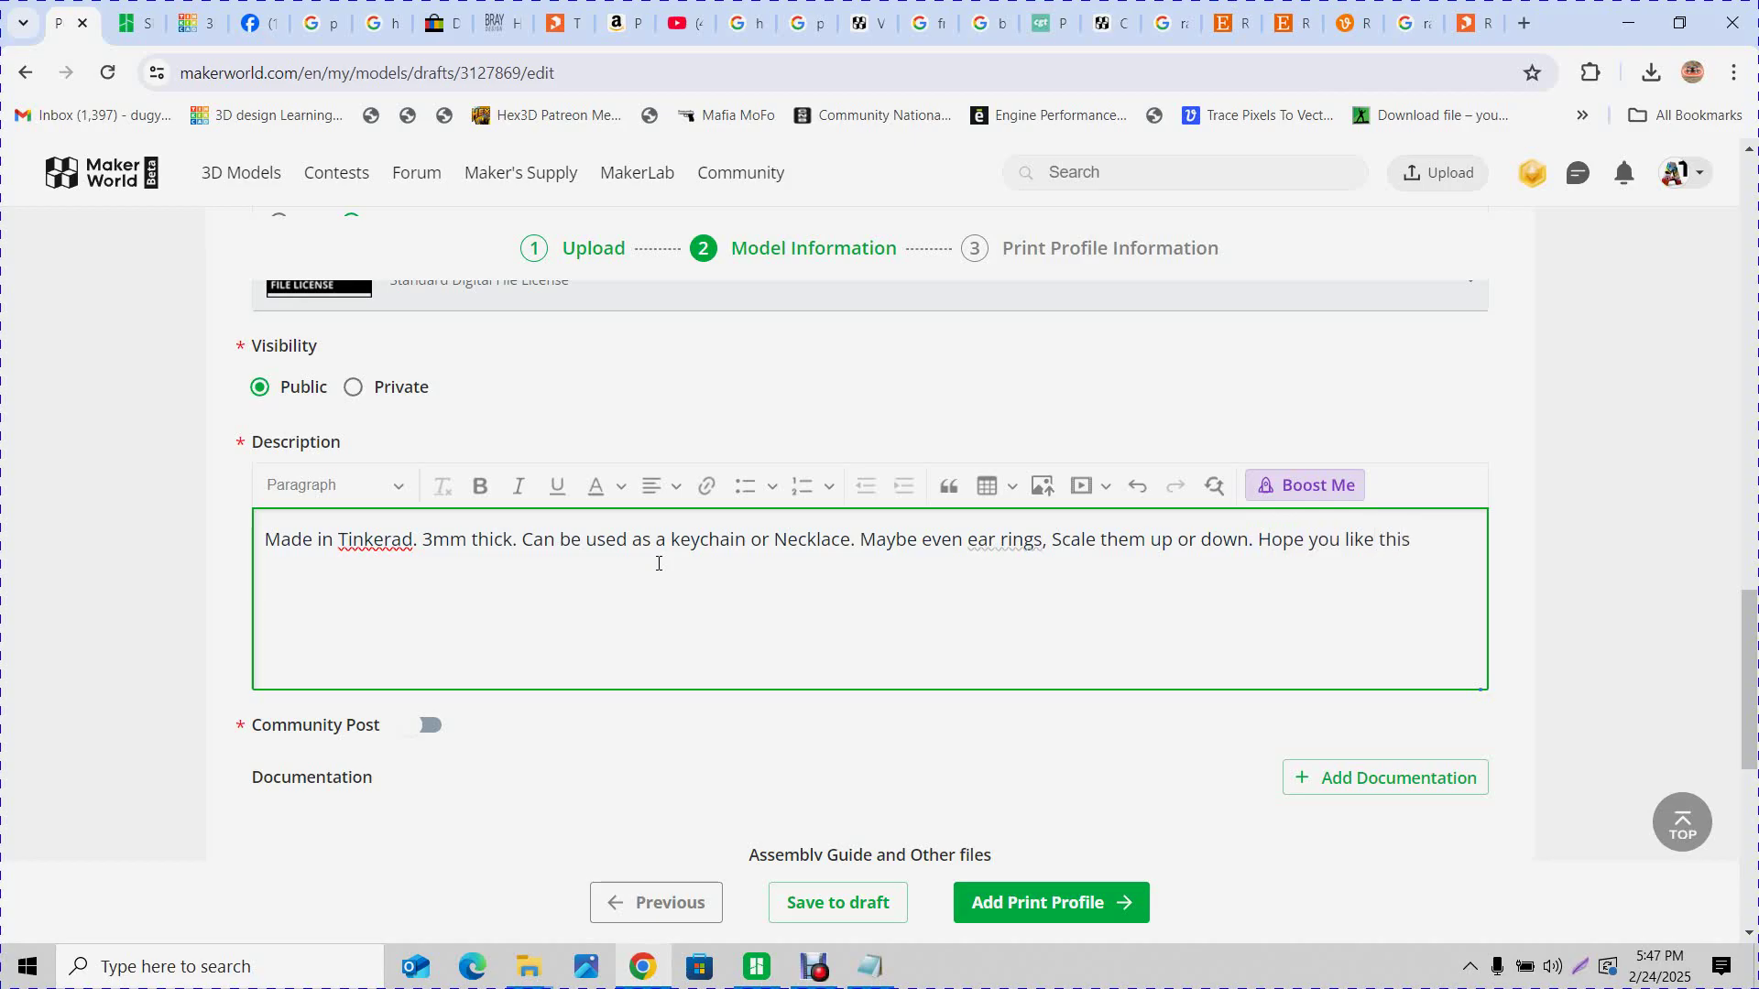
{"action": "type", "text": ". Thank you."}
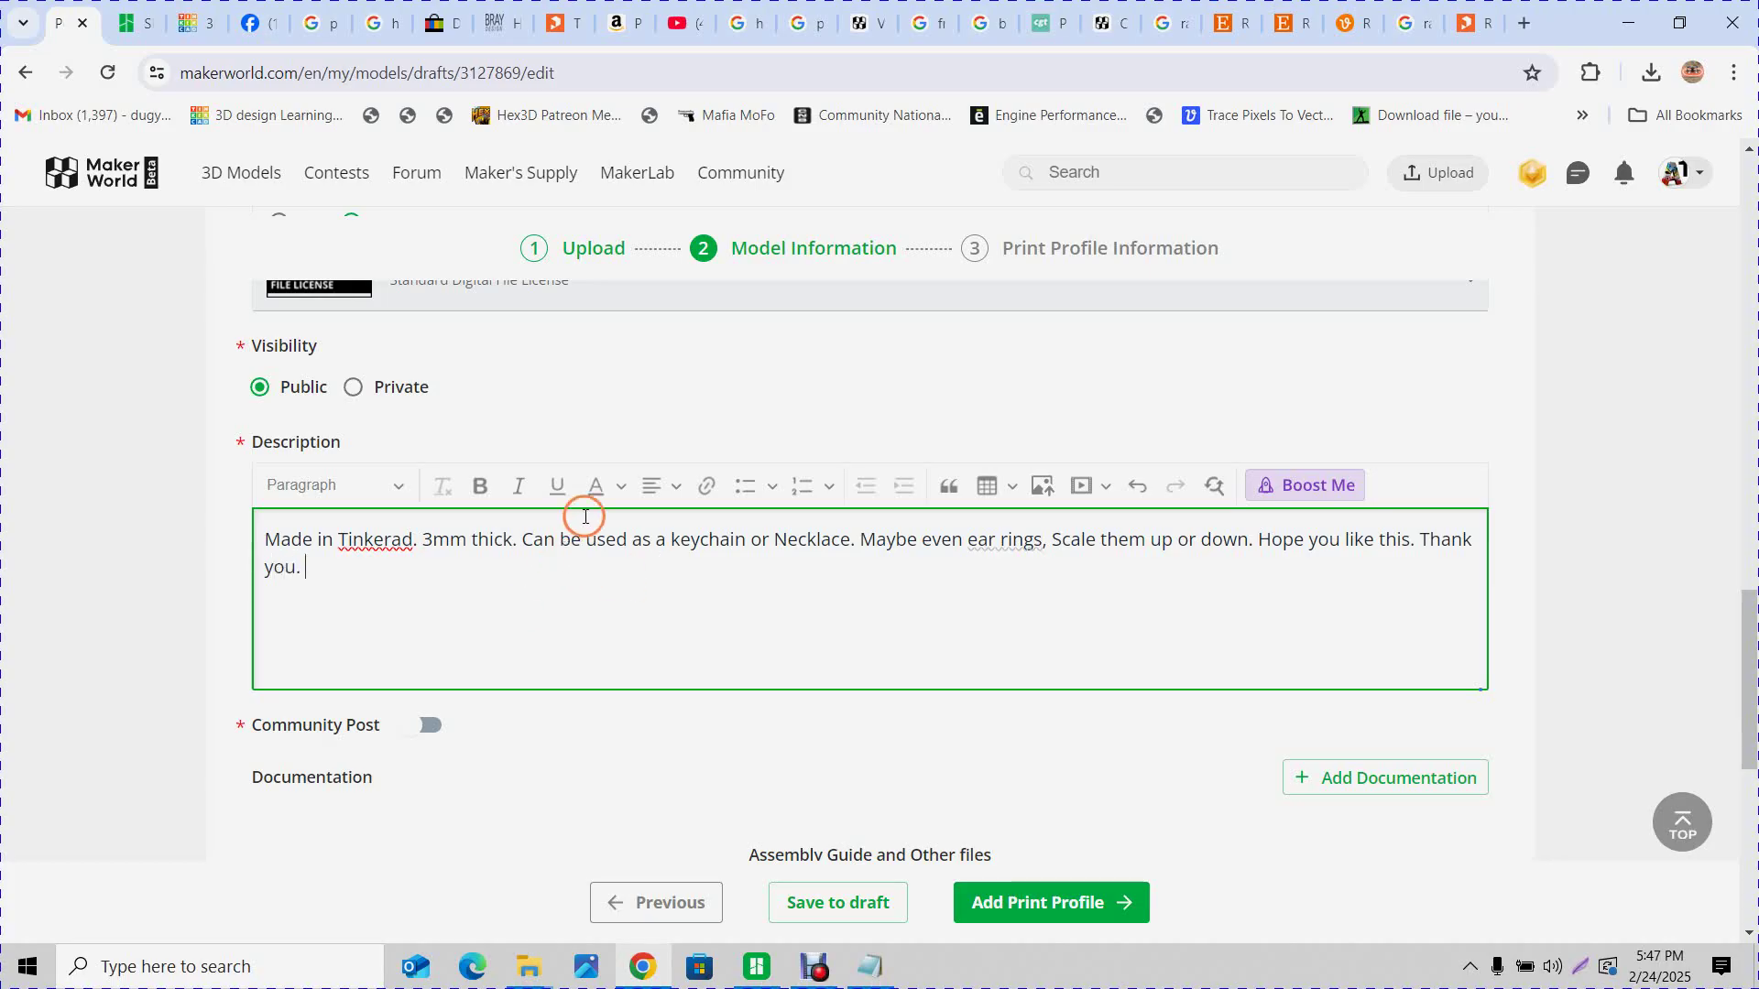
{"action": "left_click", "coordinate": [388, 541]}
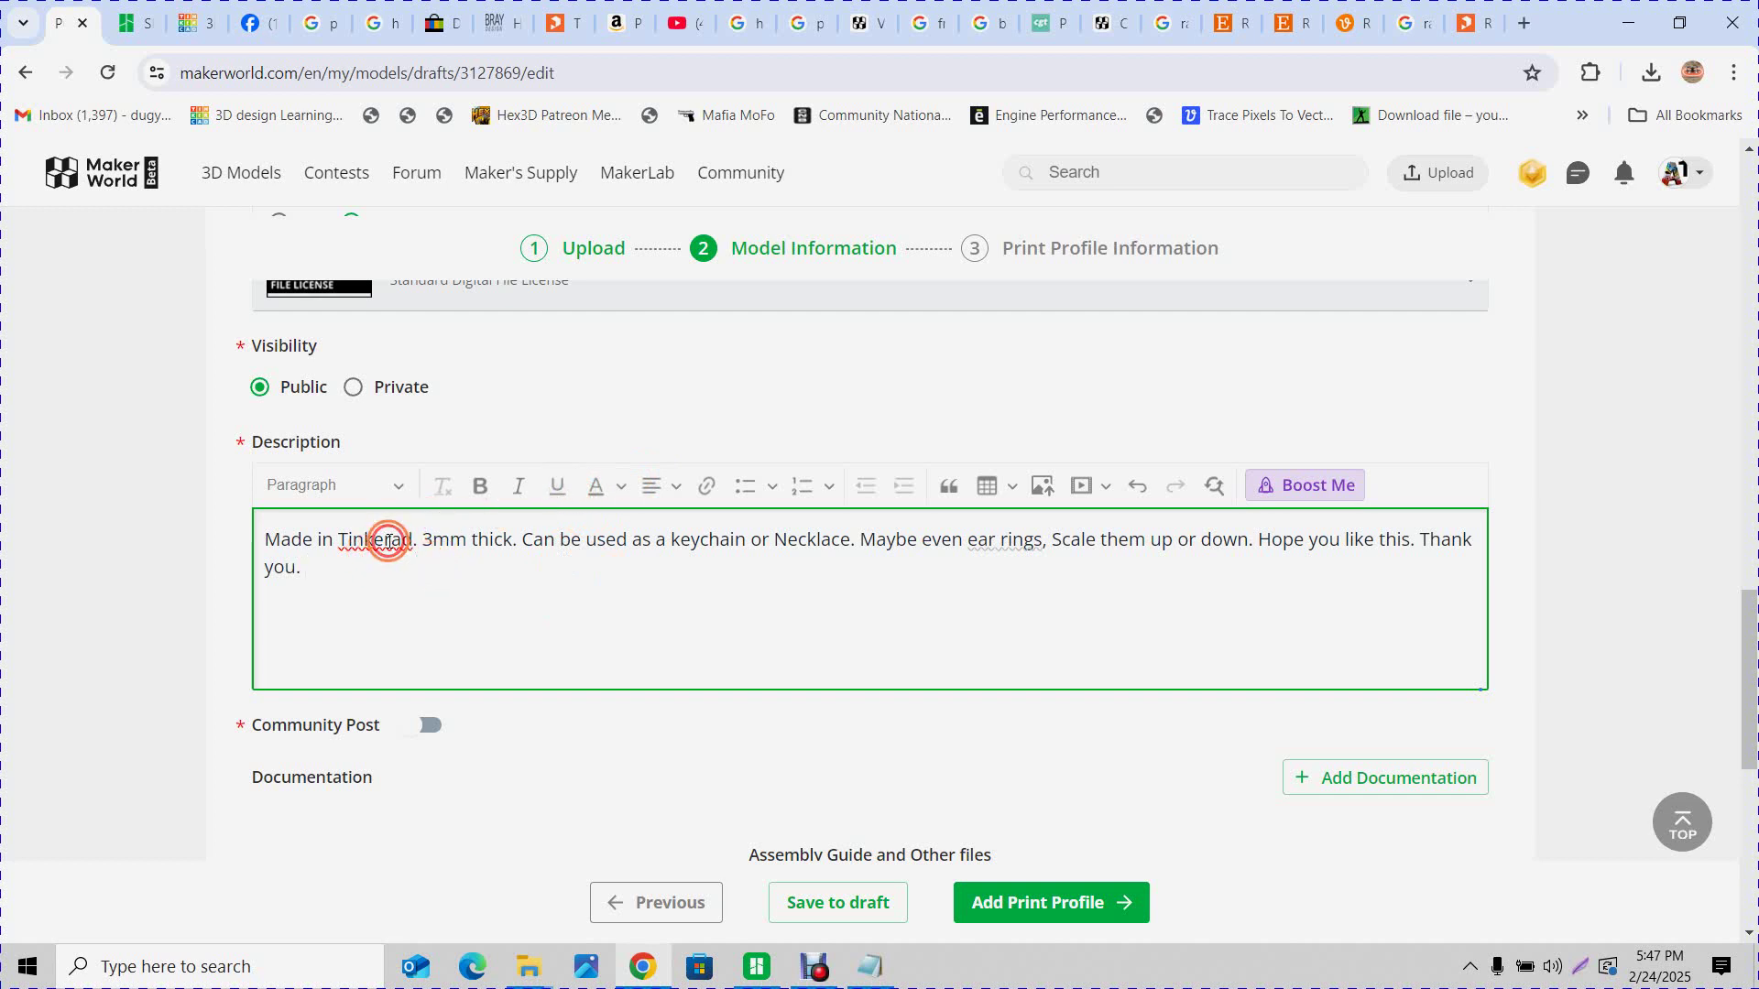
{"action": "type", "text": "c"}
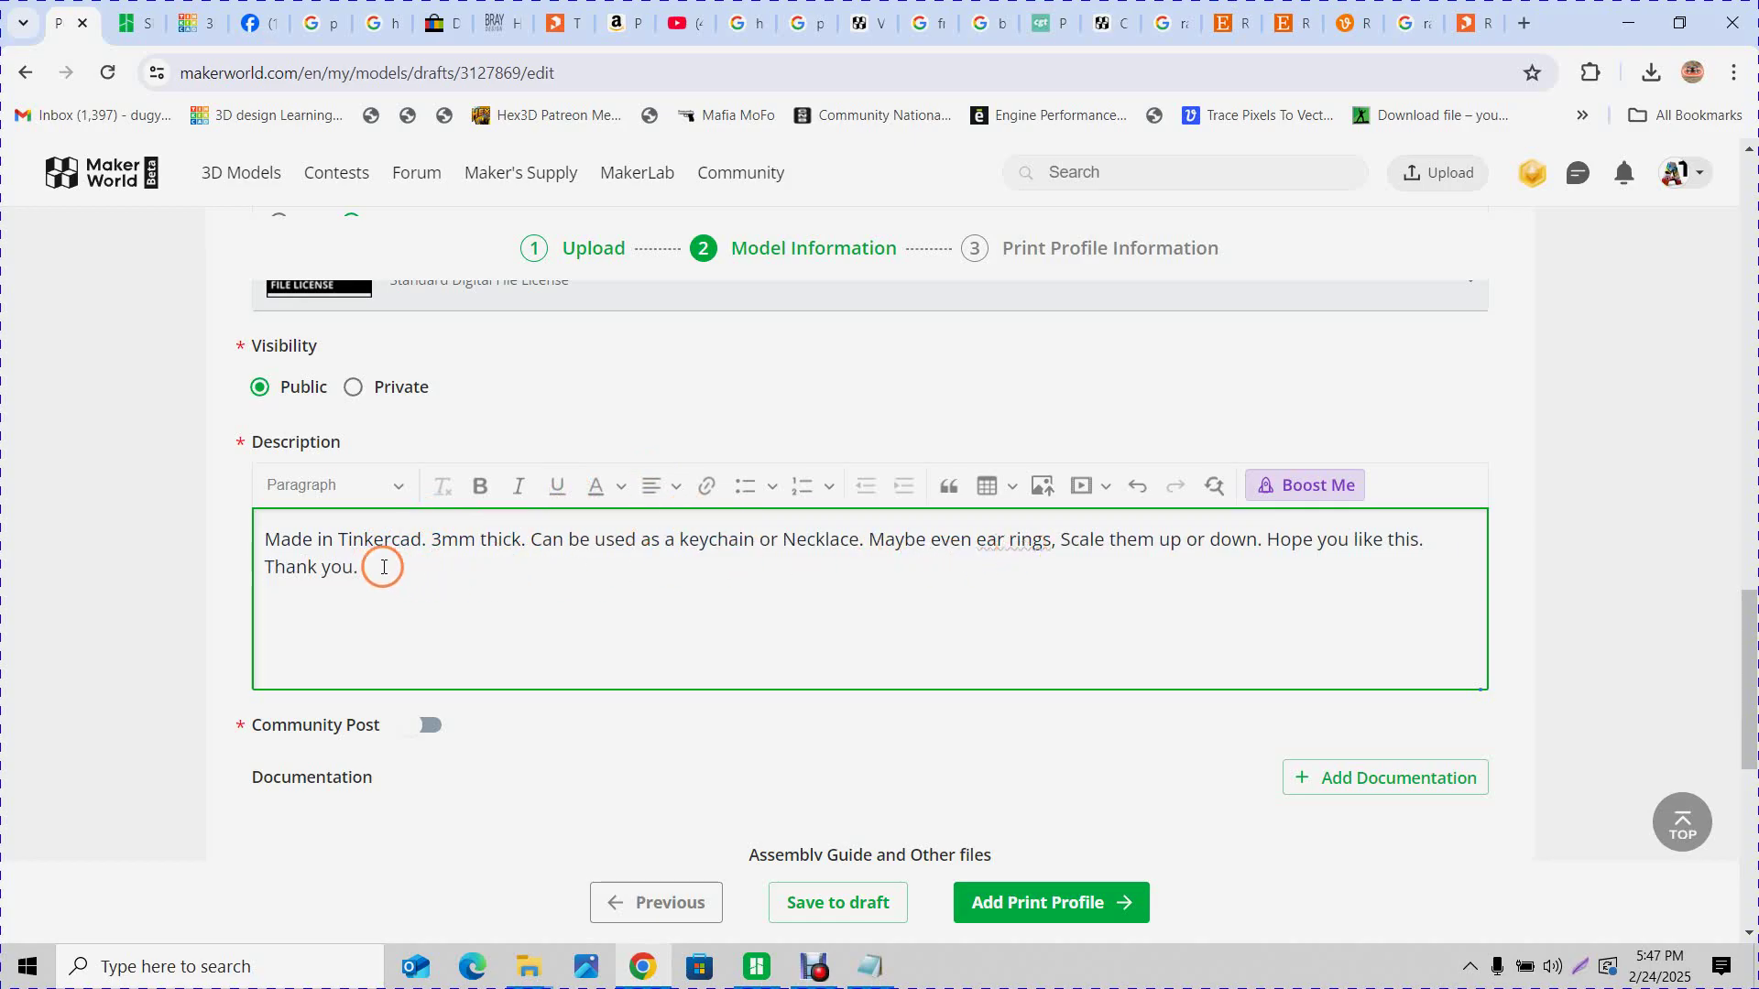
Append "dimensions 50mmx25mmx3mm" to the description, checking the model's size in Bambu Studio
{"action": "left_click", "coordinate": [389, 570]}
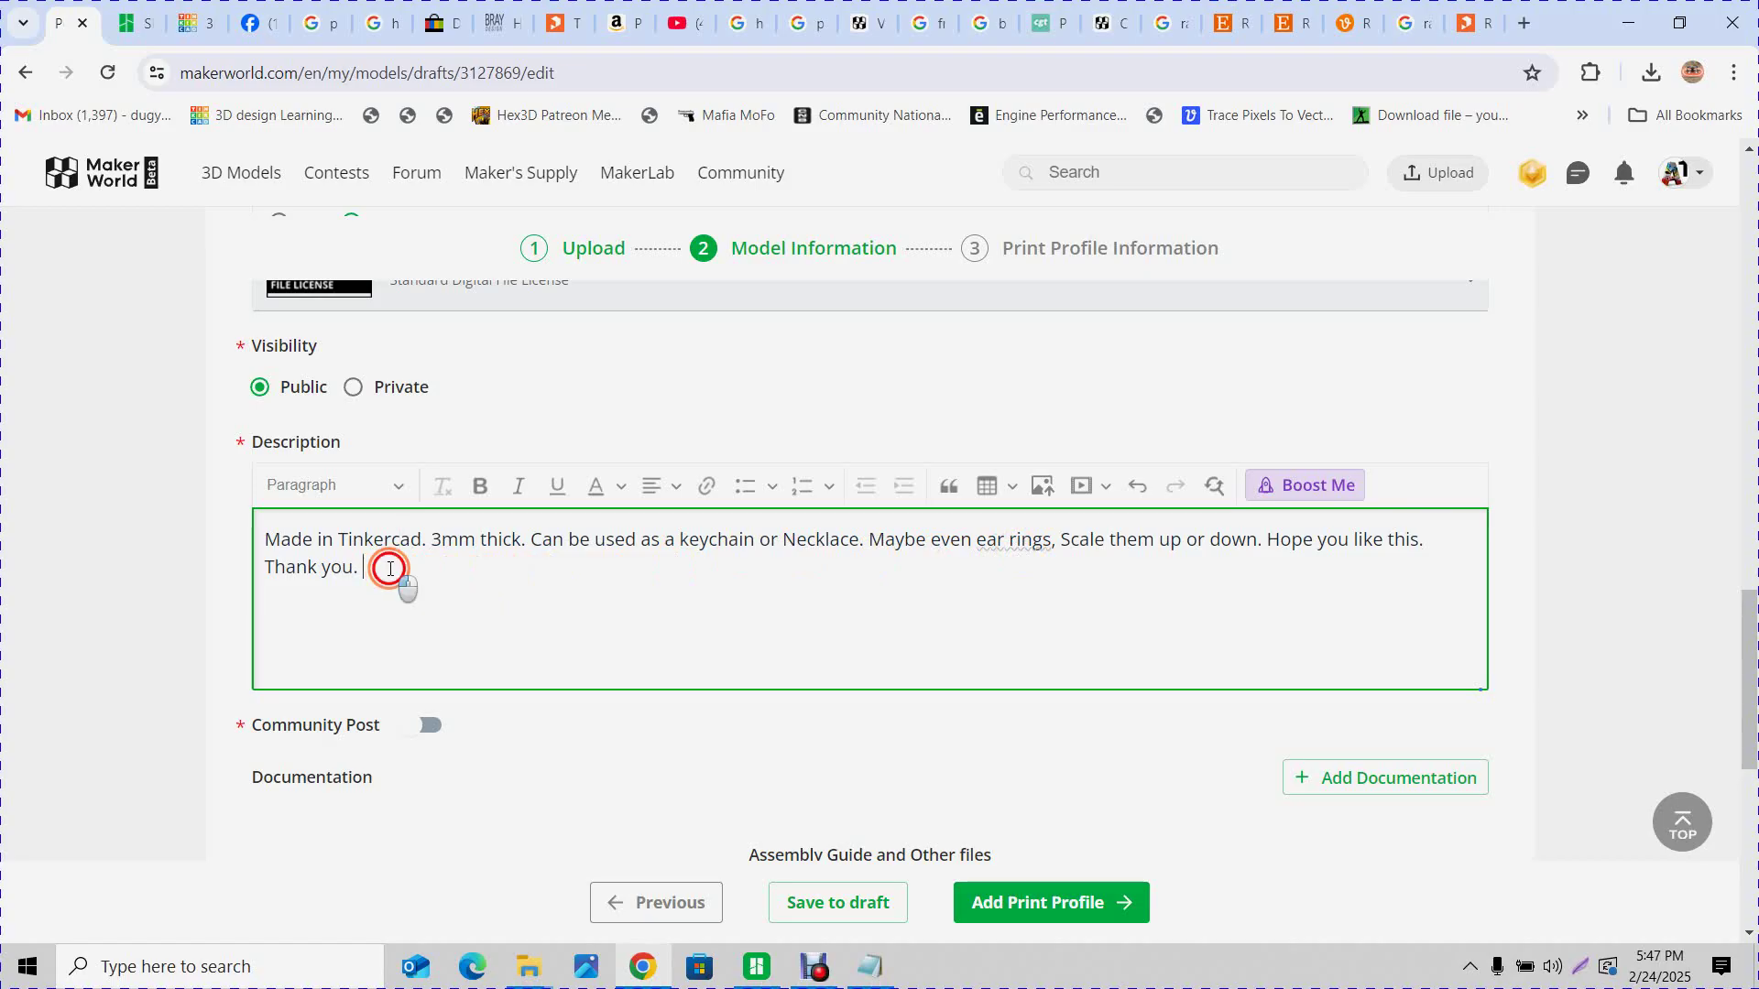
{"action": "type", "text": "dim"}
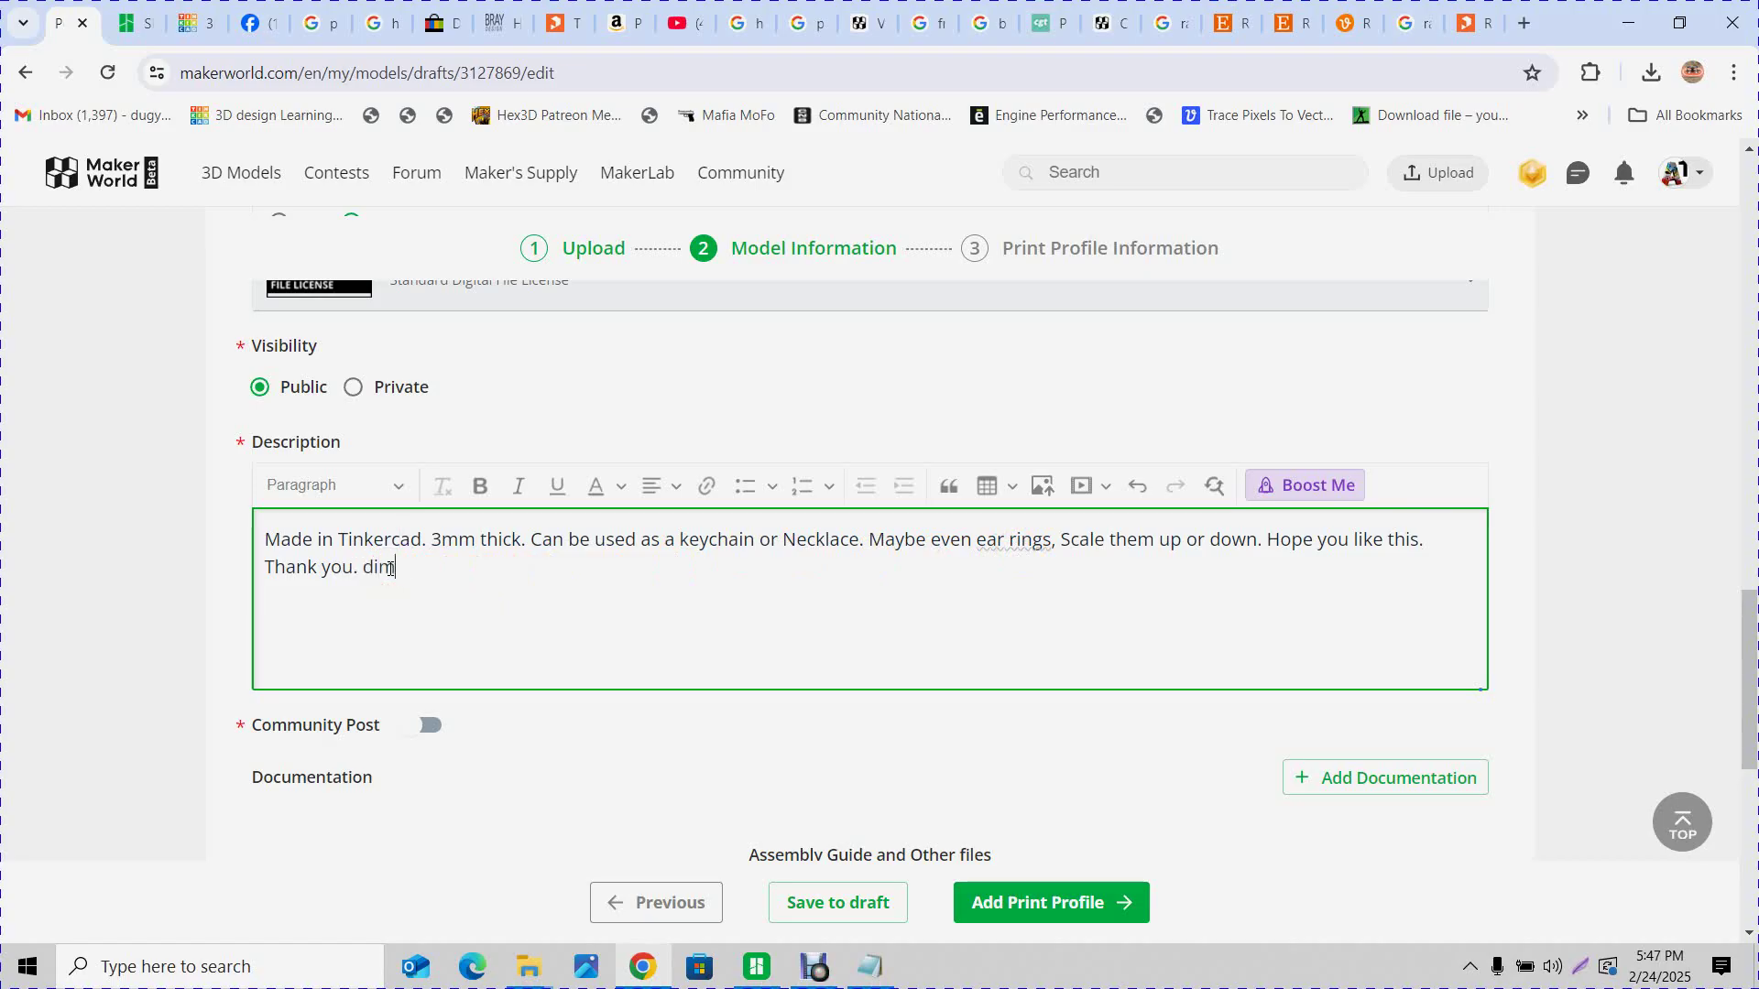
{"action": "type", "text": "ensions"}
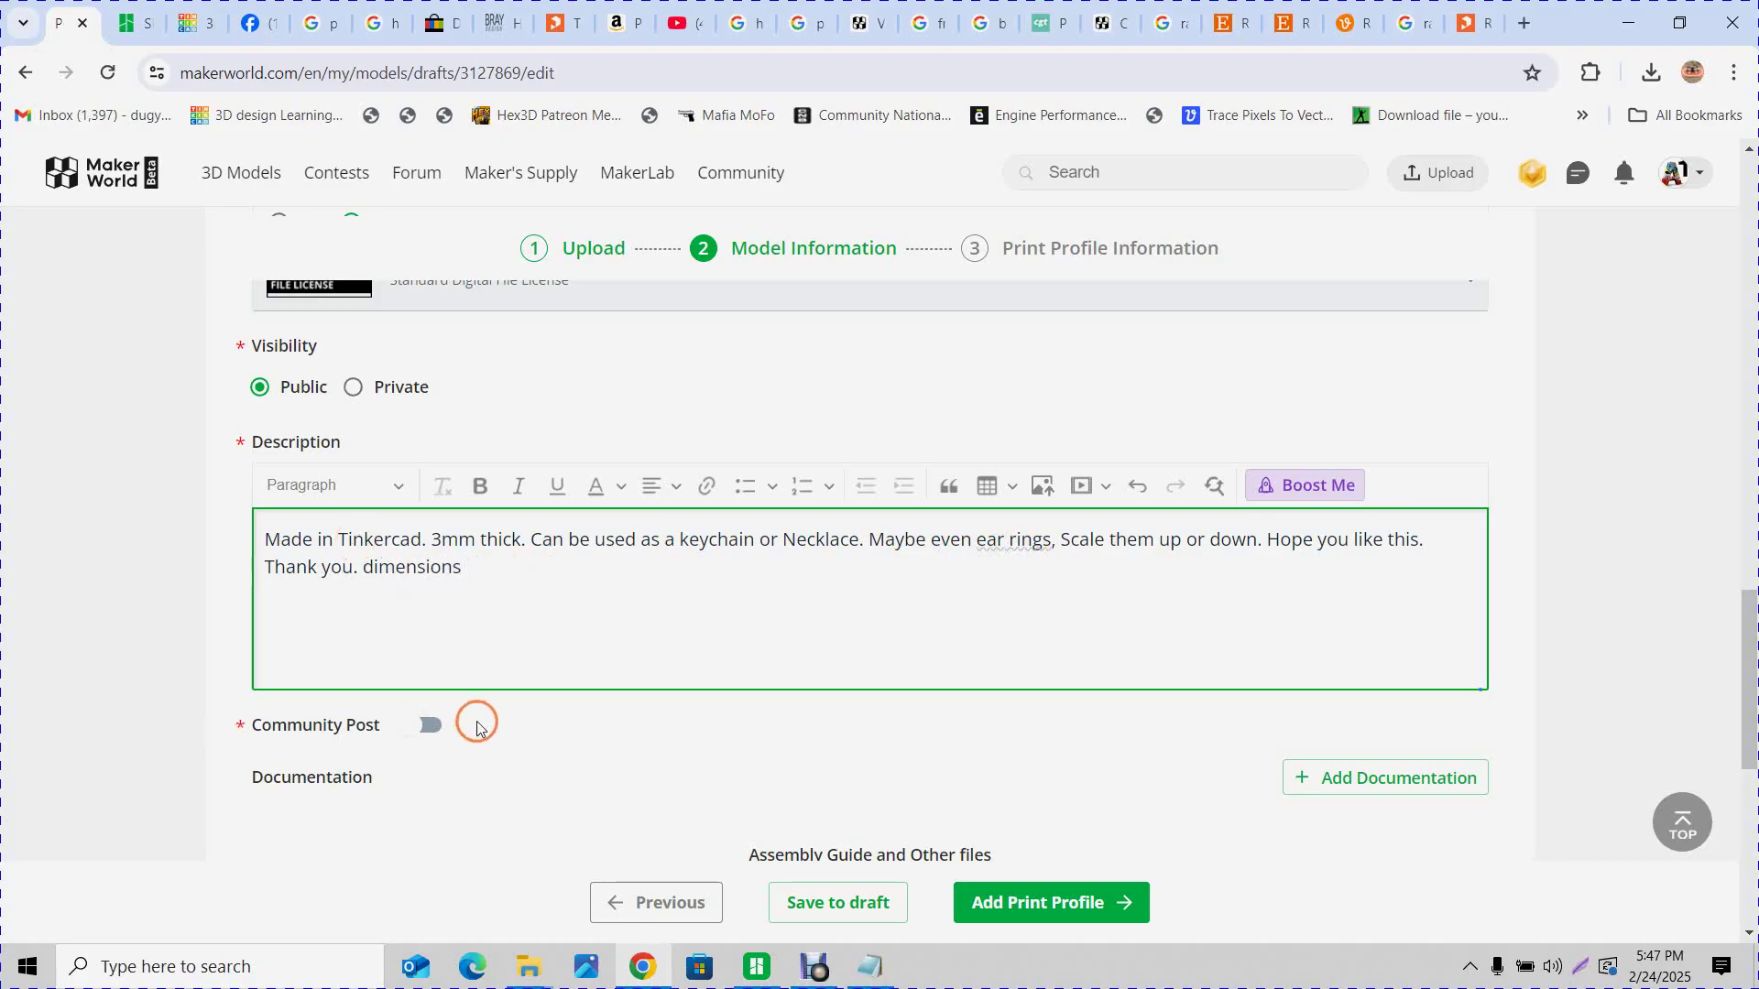
{"action": "left_click", "coordinate": [757, 969]}
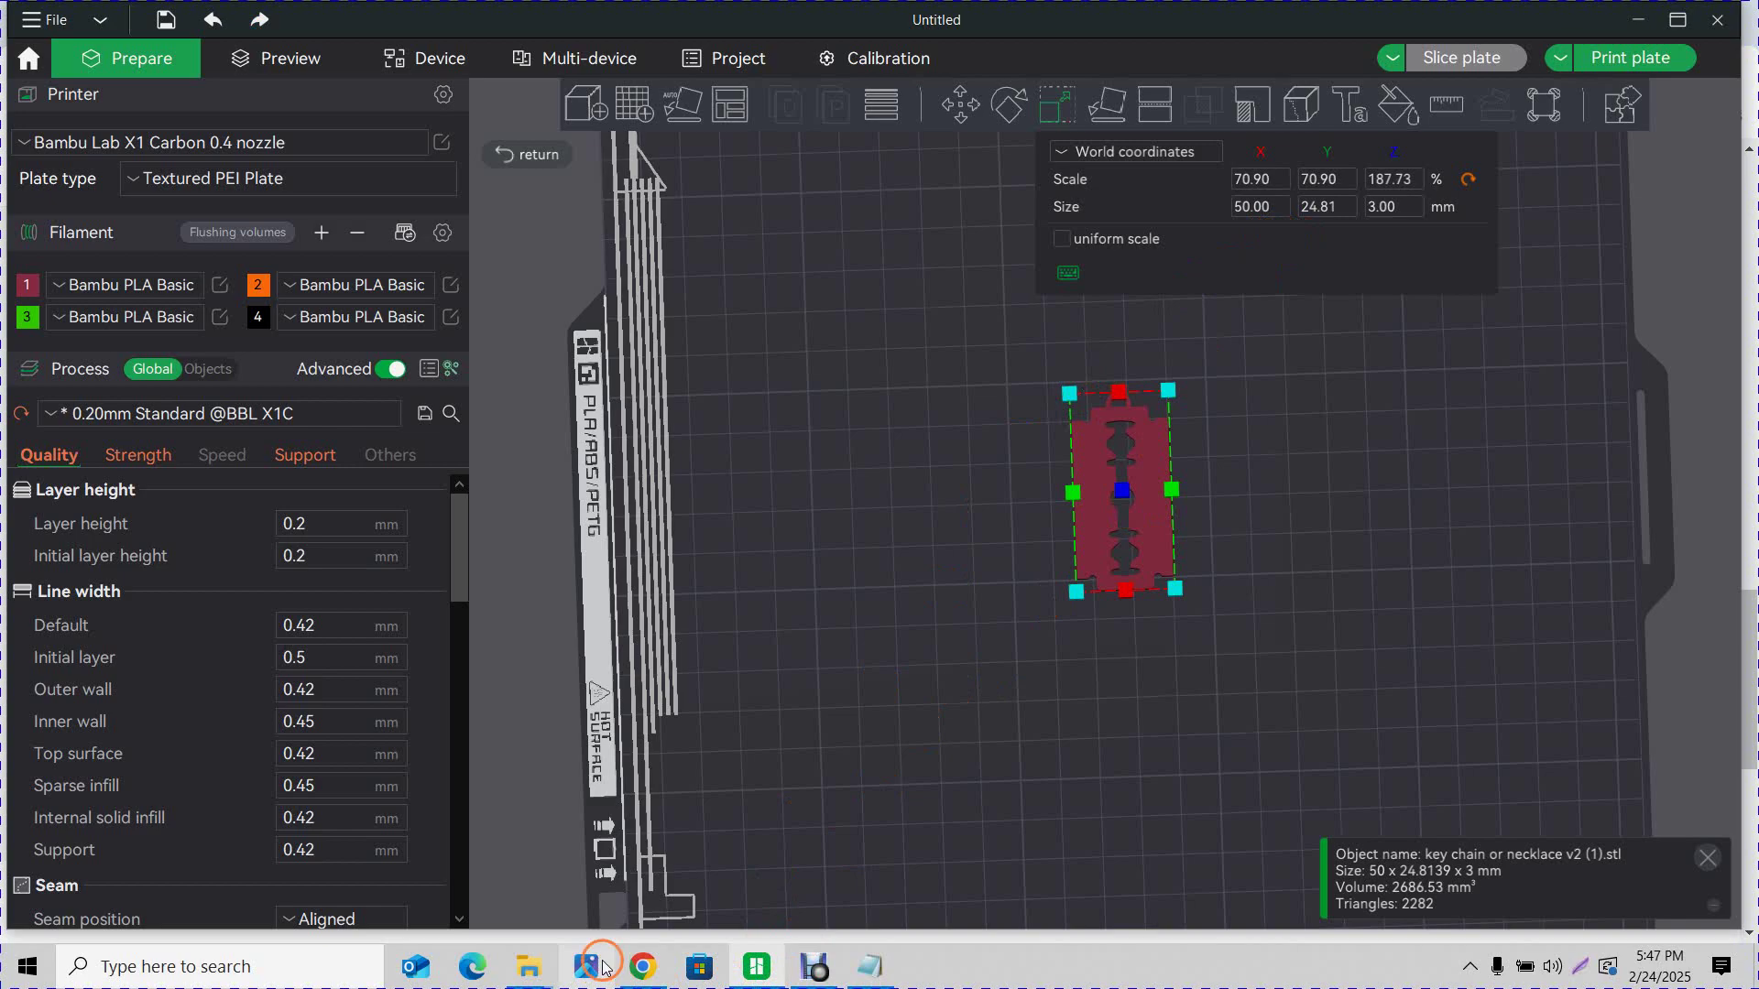
{"action": "left_click", "coordinate": [643, 969]}
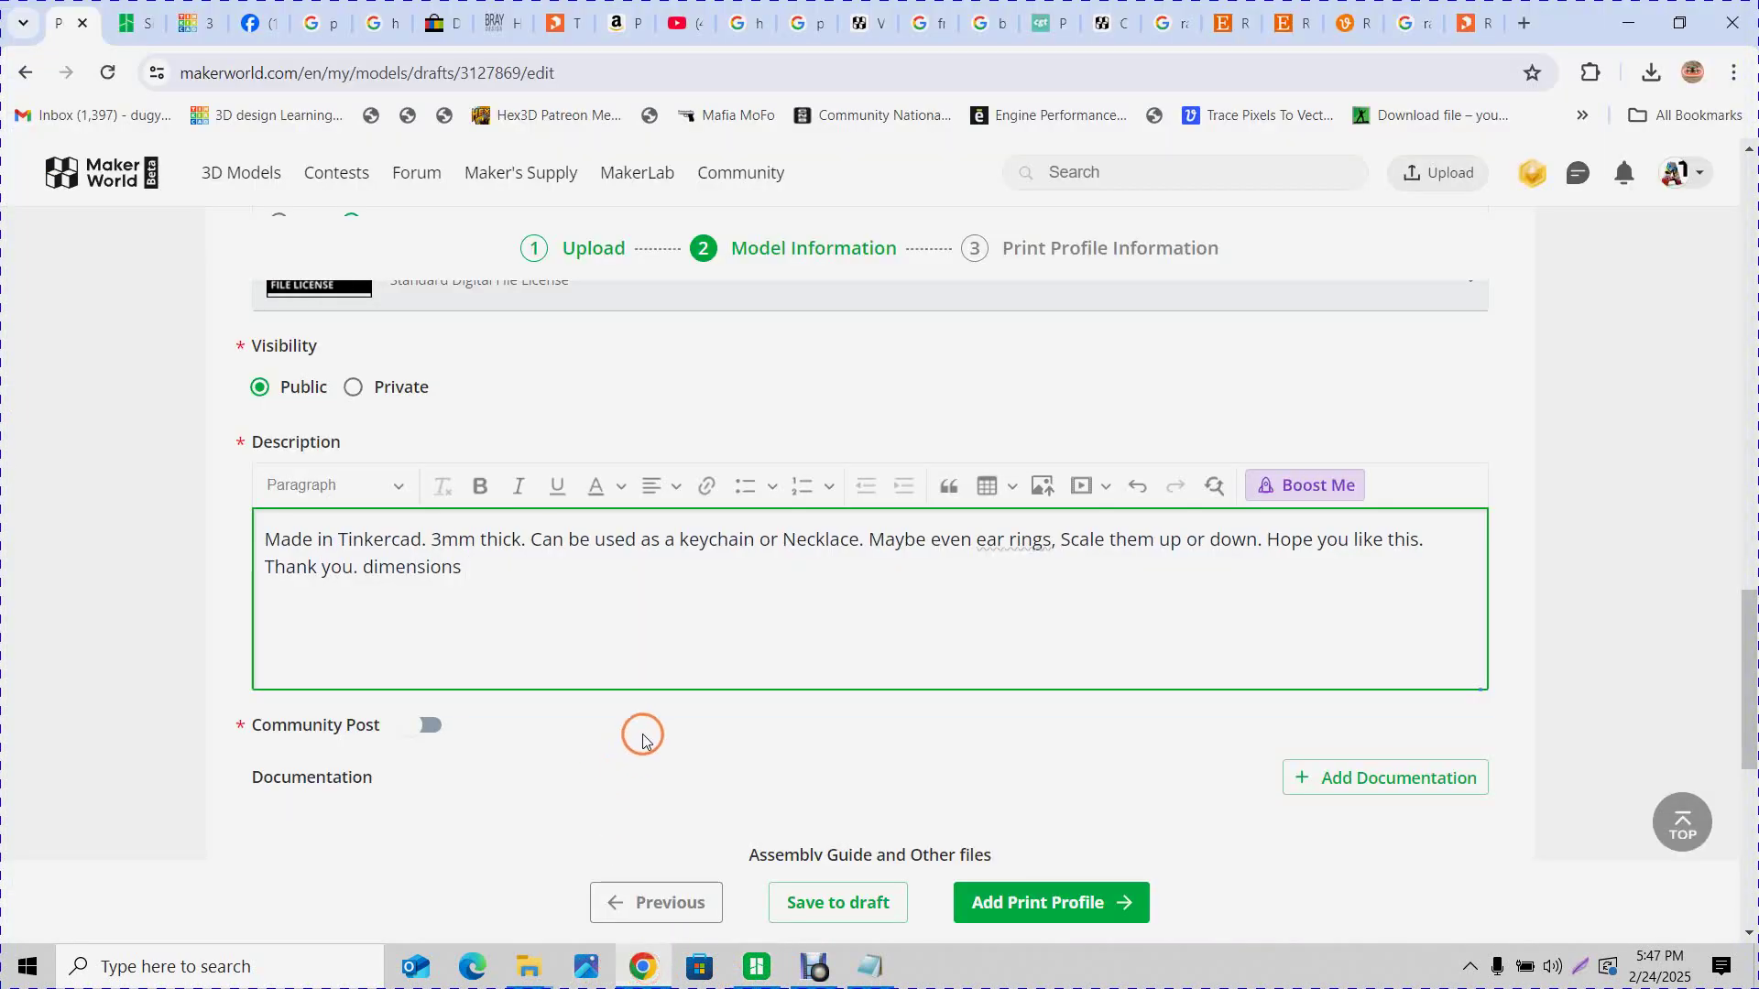
{"action": "type", "text": "0mmx25mmx"}
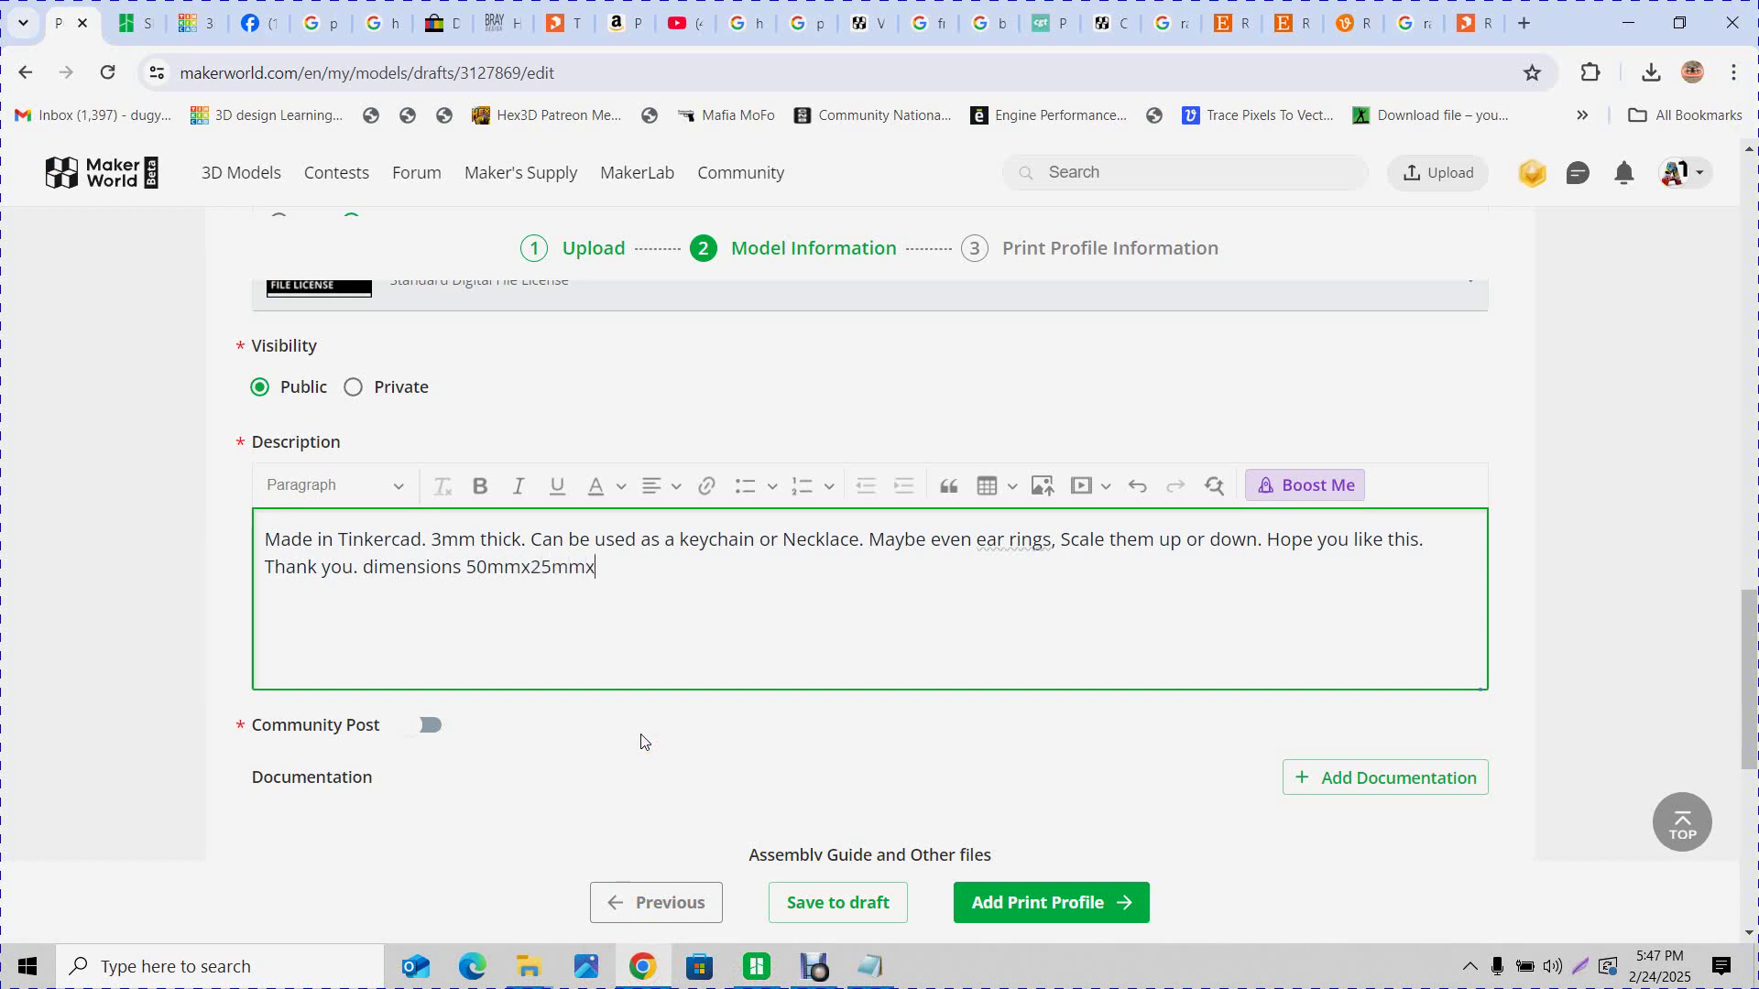
{"action": "type", "text": "3mm"}
End the description with the sentence "I made a bigger one first and it seemed to big for me."
{"action": "left_click", "coordinate": [656, 574]}
{"action": "left_click", "coordinate": [691, 573]}
{"action": "left_click", "coordinate": [674, 573]}
{"action": "type", "text": "I made a bigger one first and it seemed to big for me."}
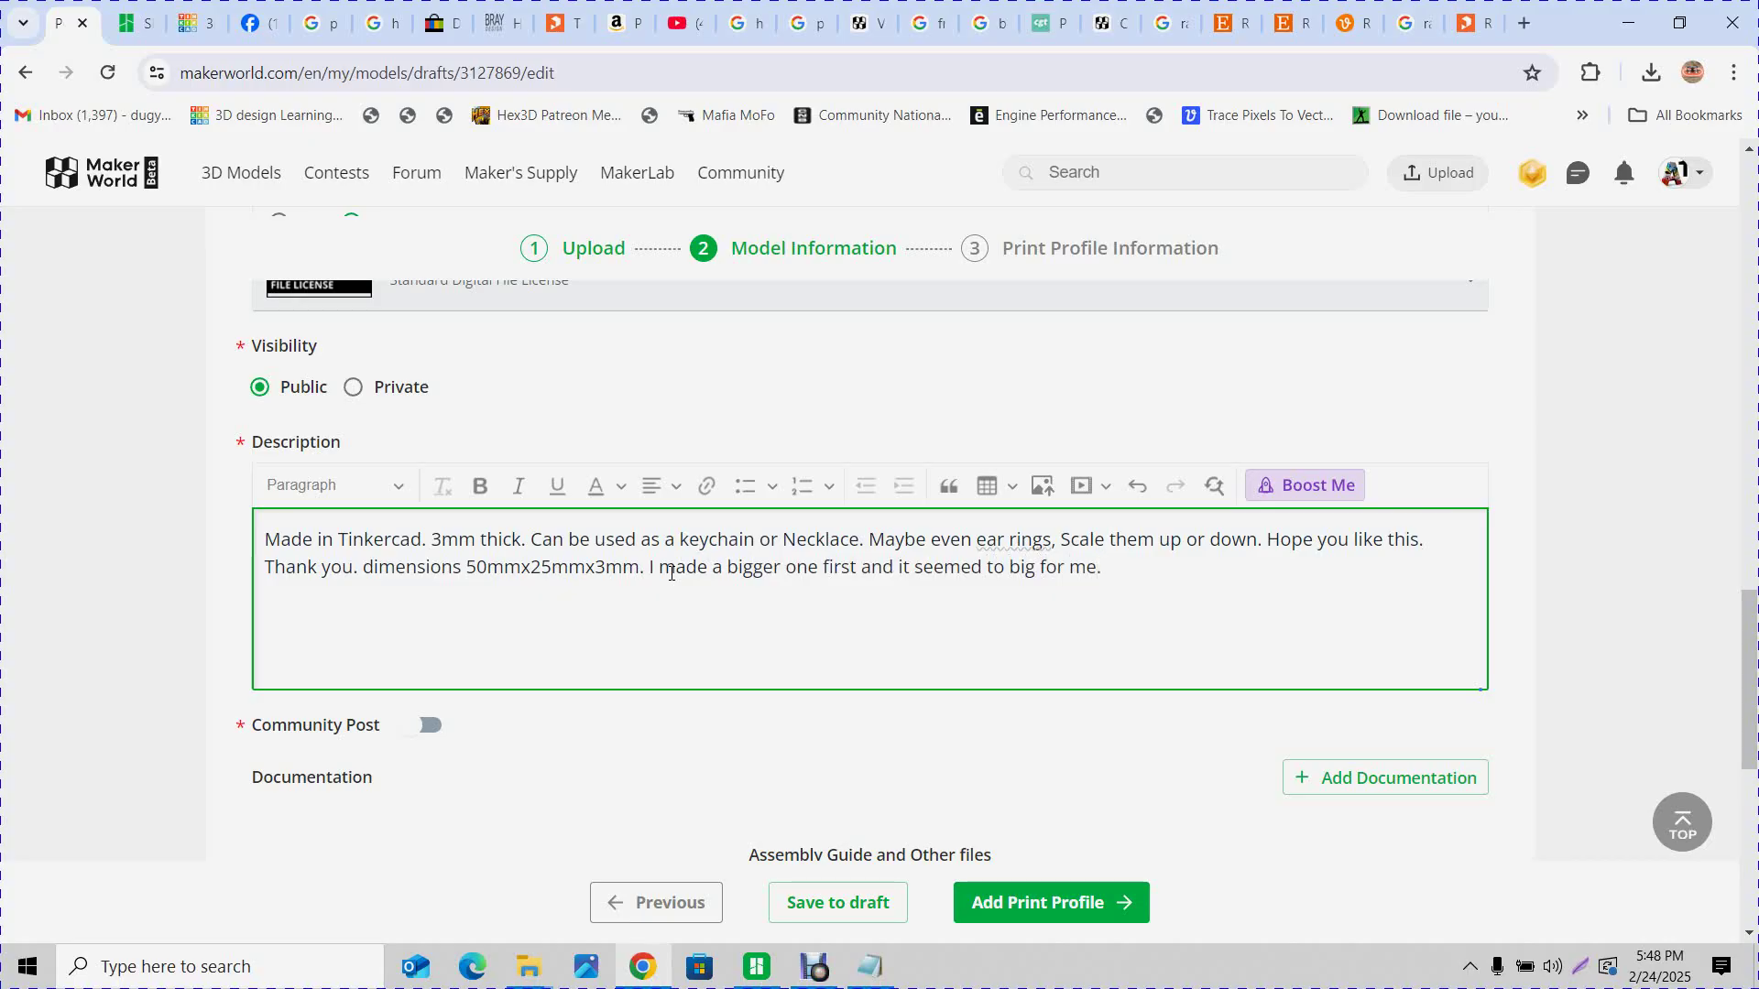
Review the Exclusive Model Program benefits and the notice about the model's eligibility
{"action": "scroll", "coordinate": [673, 573], "scroll_direction": "down", "scroll_amount": 5}
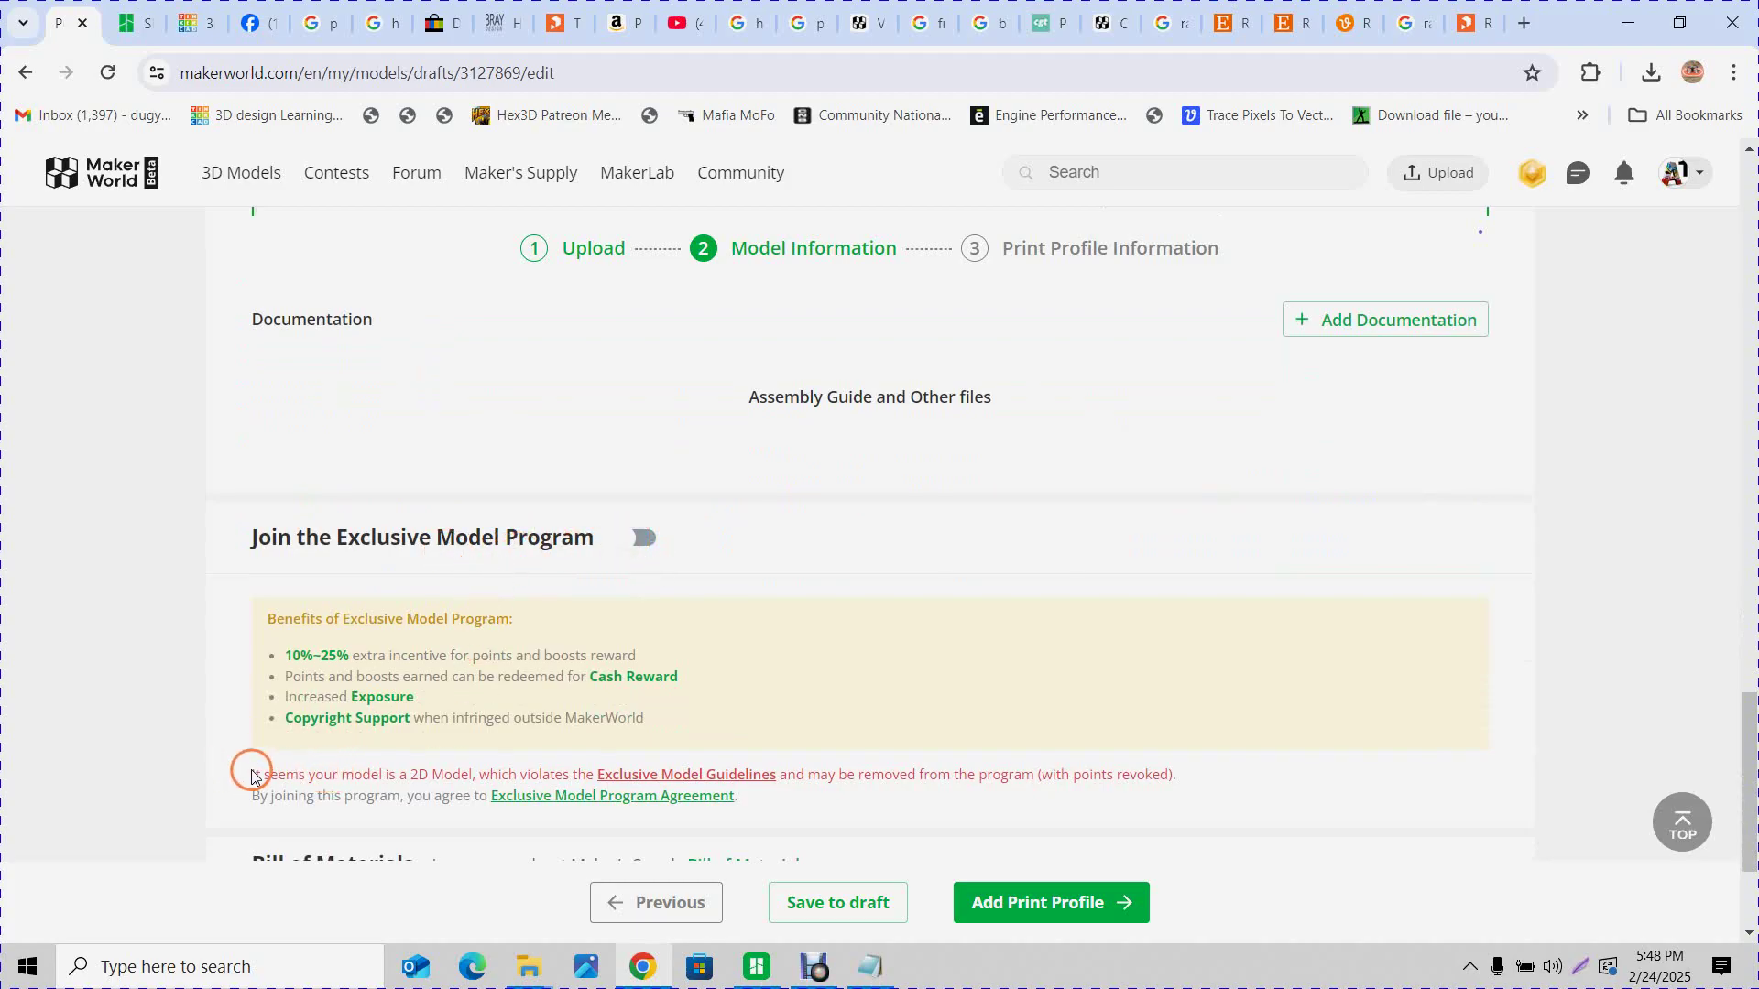
{"action": "left_click_drag", "start_coordinate": [253, 774], "coordinate": [819, 538]}
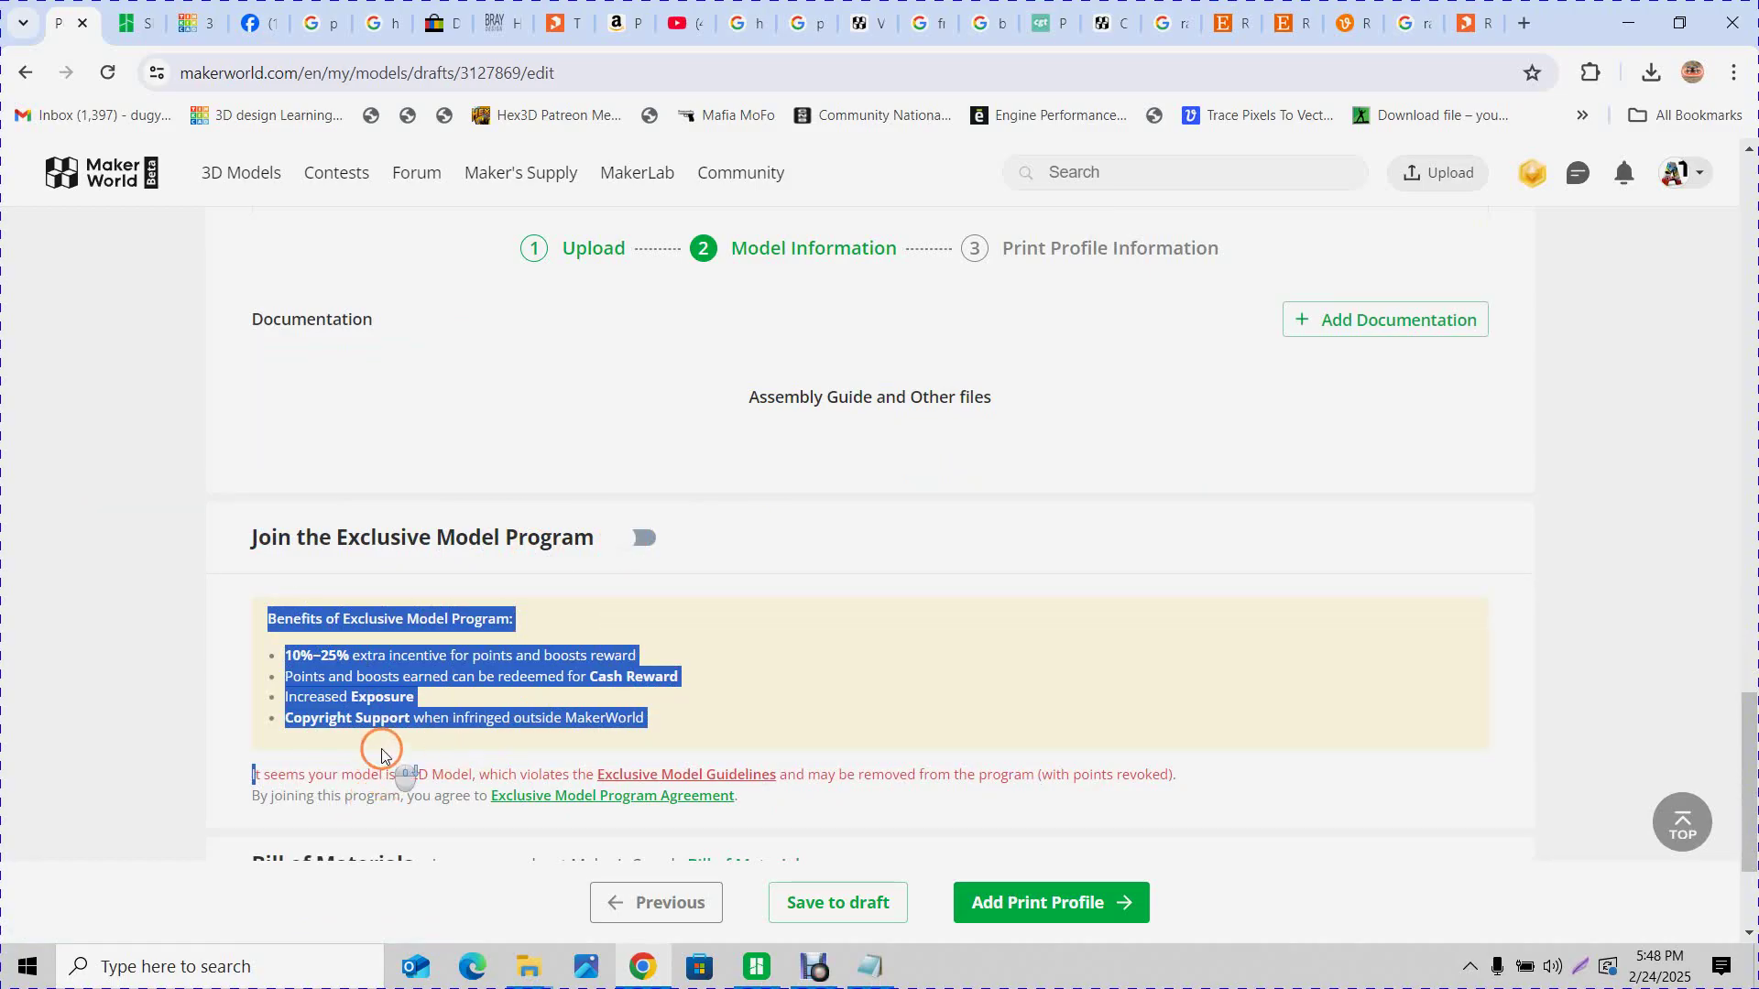
{"action": "scroll", "coordinate": [533, 730], "scroll_direction": "down", "scroll_amount": 1}
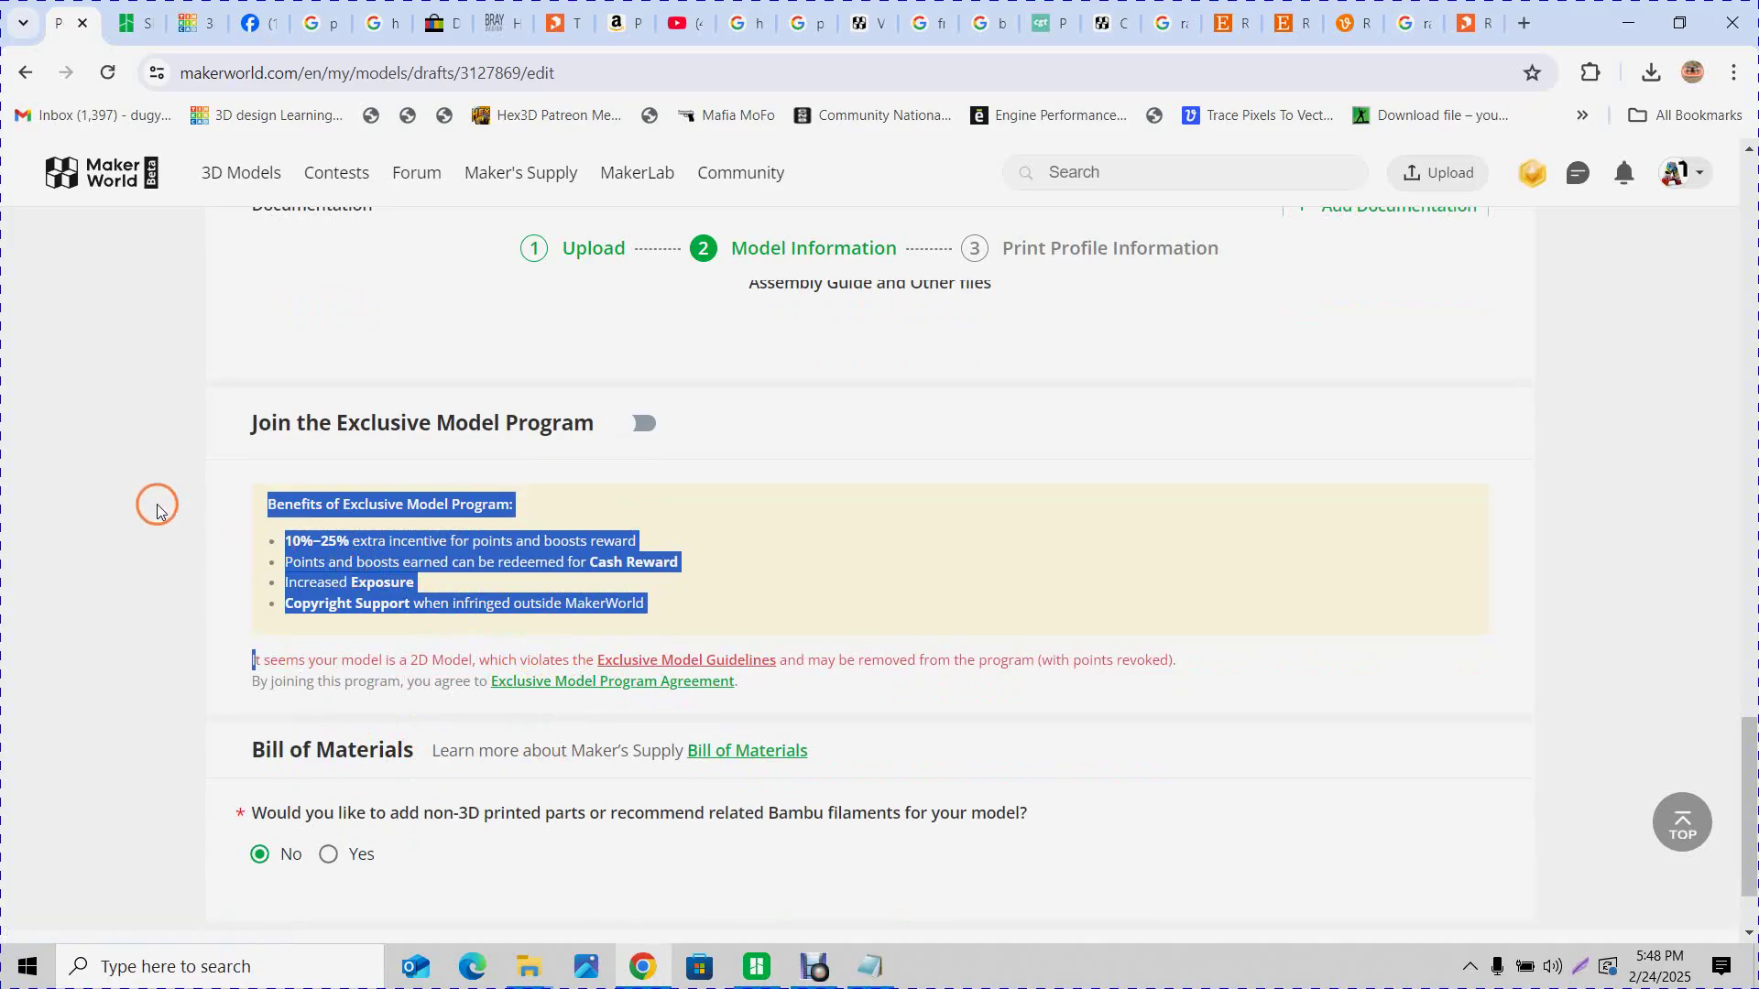
Recheck the pictures, tags, license and description of the model, and continue to the print profile information
{"action": "left_click", "coordinate": [146, 456]}
{"action": "scroll", "coordinate": [177, 467], "scroll_direction": "up", "scroll_amount": 8}
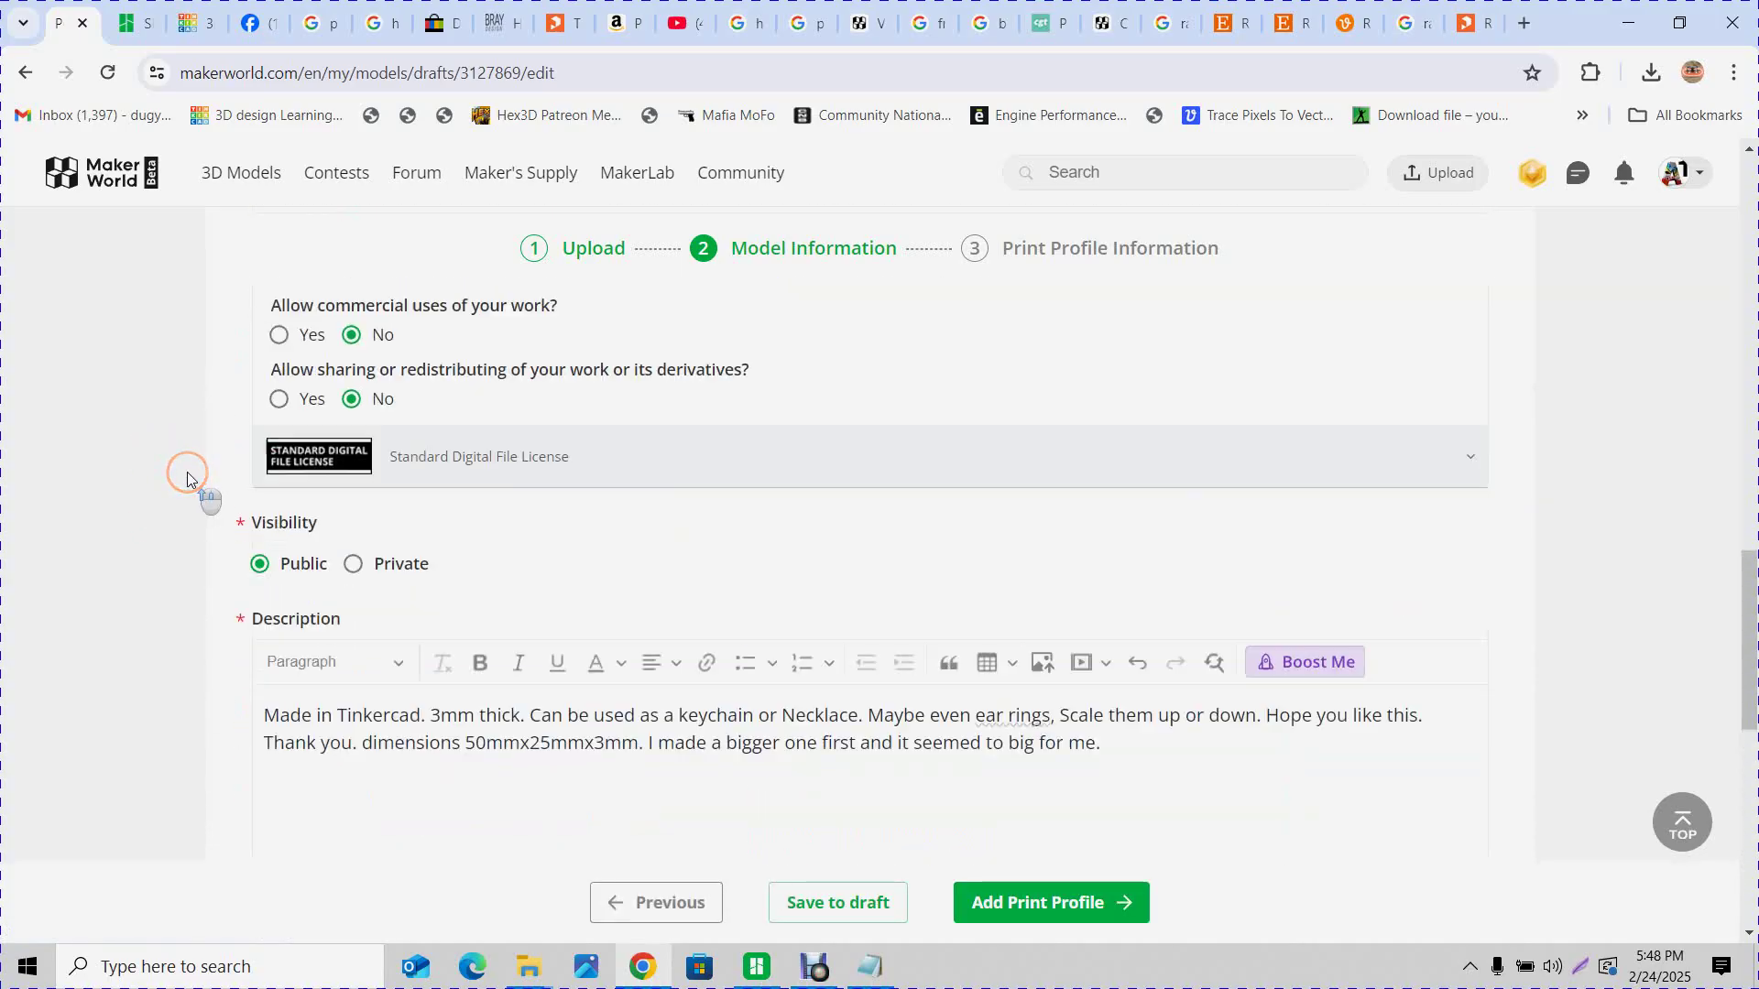
{"action": "scroll", "coordinate": [200, 474], "scroll_direction": "up", "scroll_amount": 10}
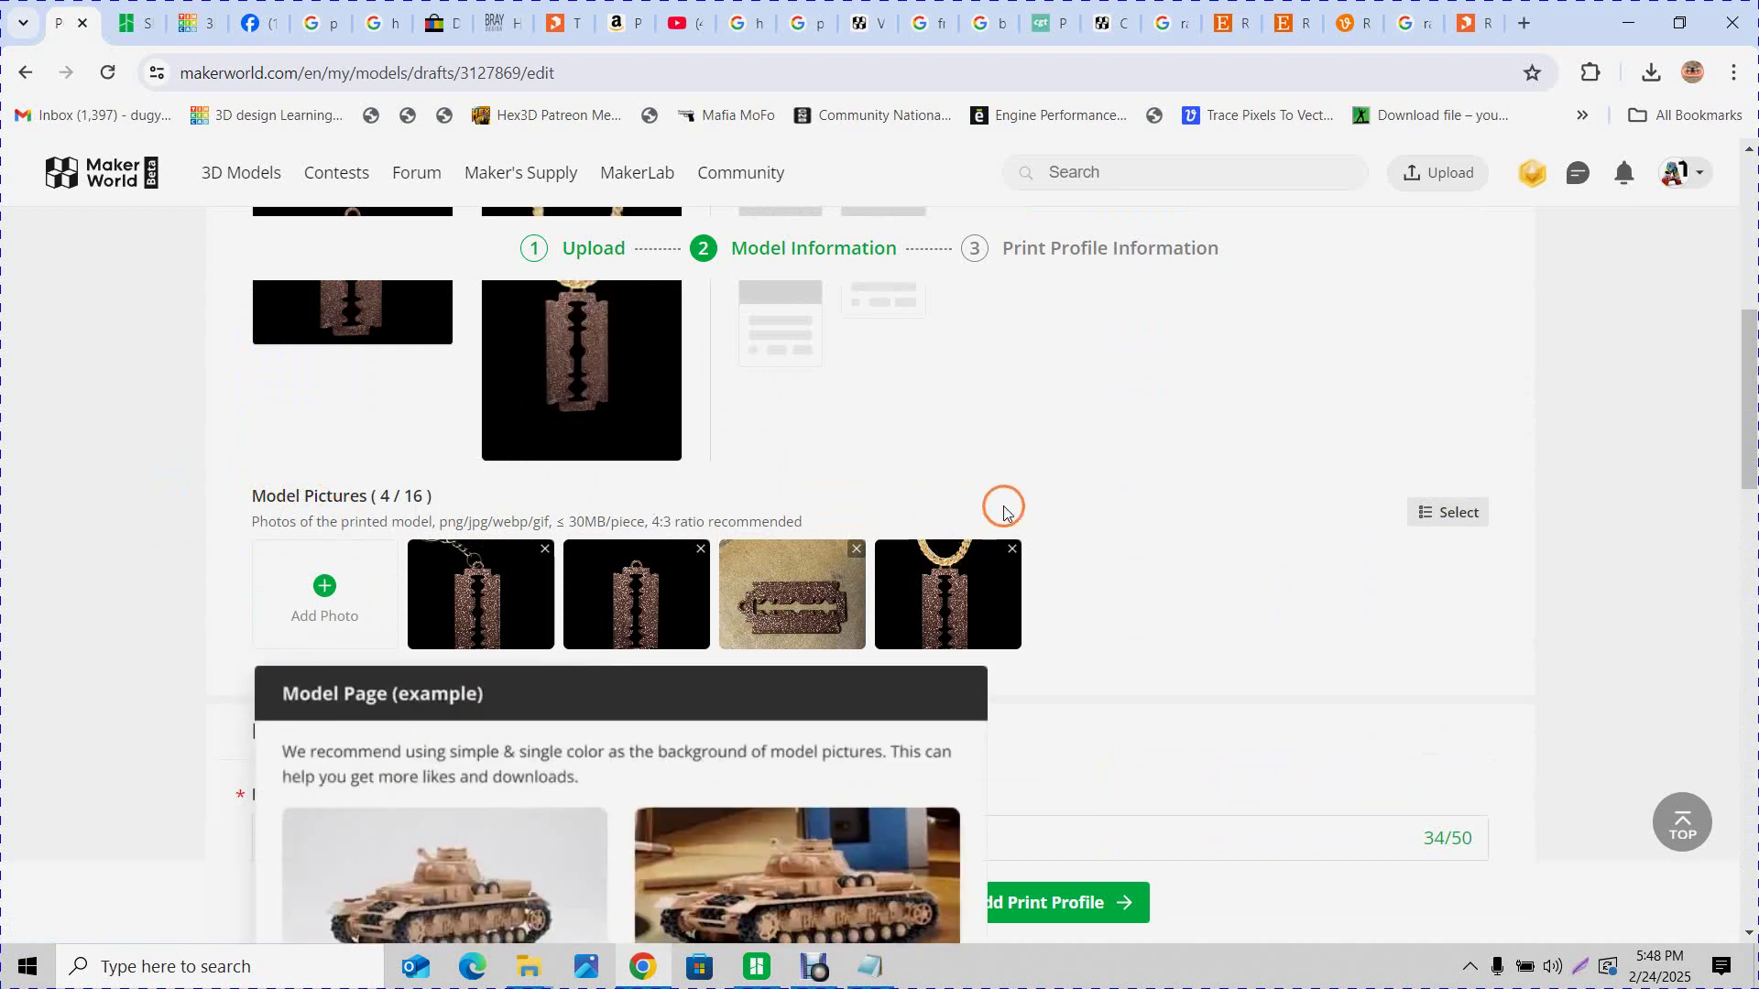
{"action": "scroll", "coordinate": [1086, 476], "scroll_direction": "down", "scroll_amount": 2}
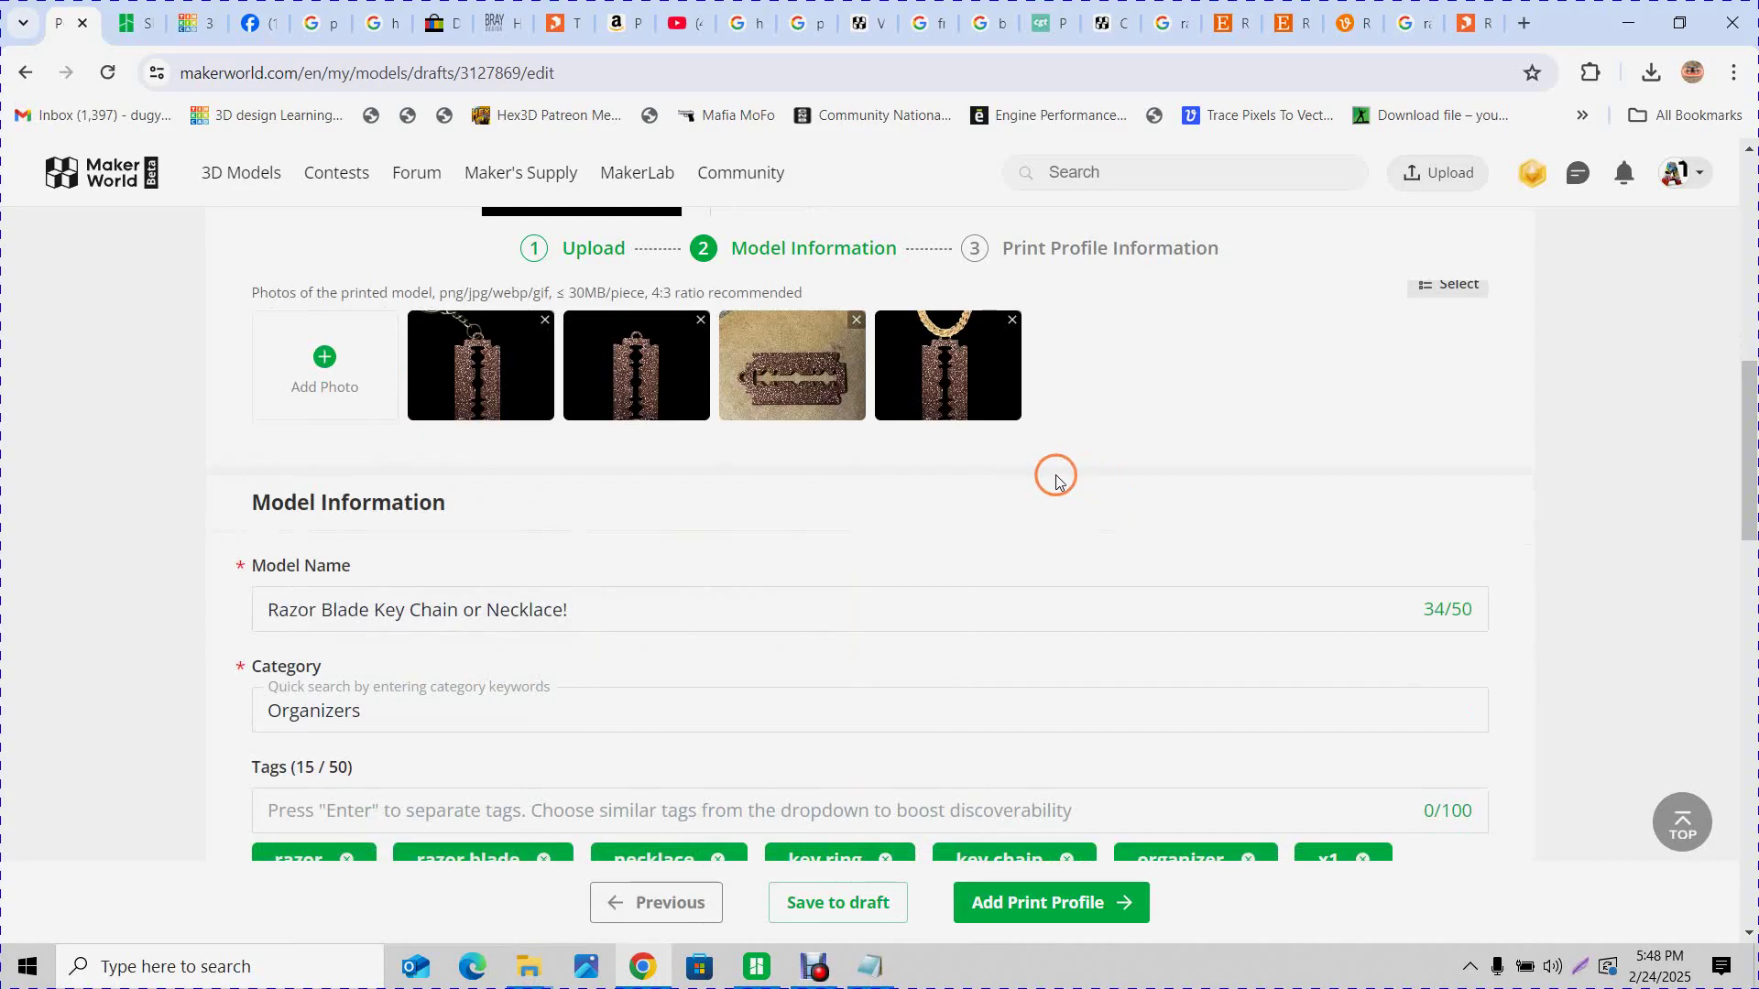
{"action": "scroll", "coordinate": [1039, 494], "scroll_direction": "down", "scroll_amount": 1}
{"action": "scroll", "coordinate": [1037, 505], "scroll_direction": "down", "scroll_amount": 6}
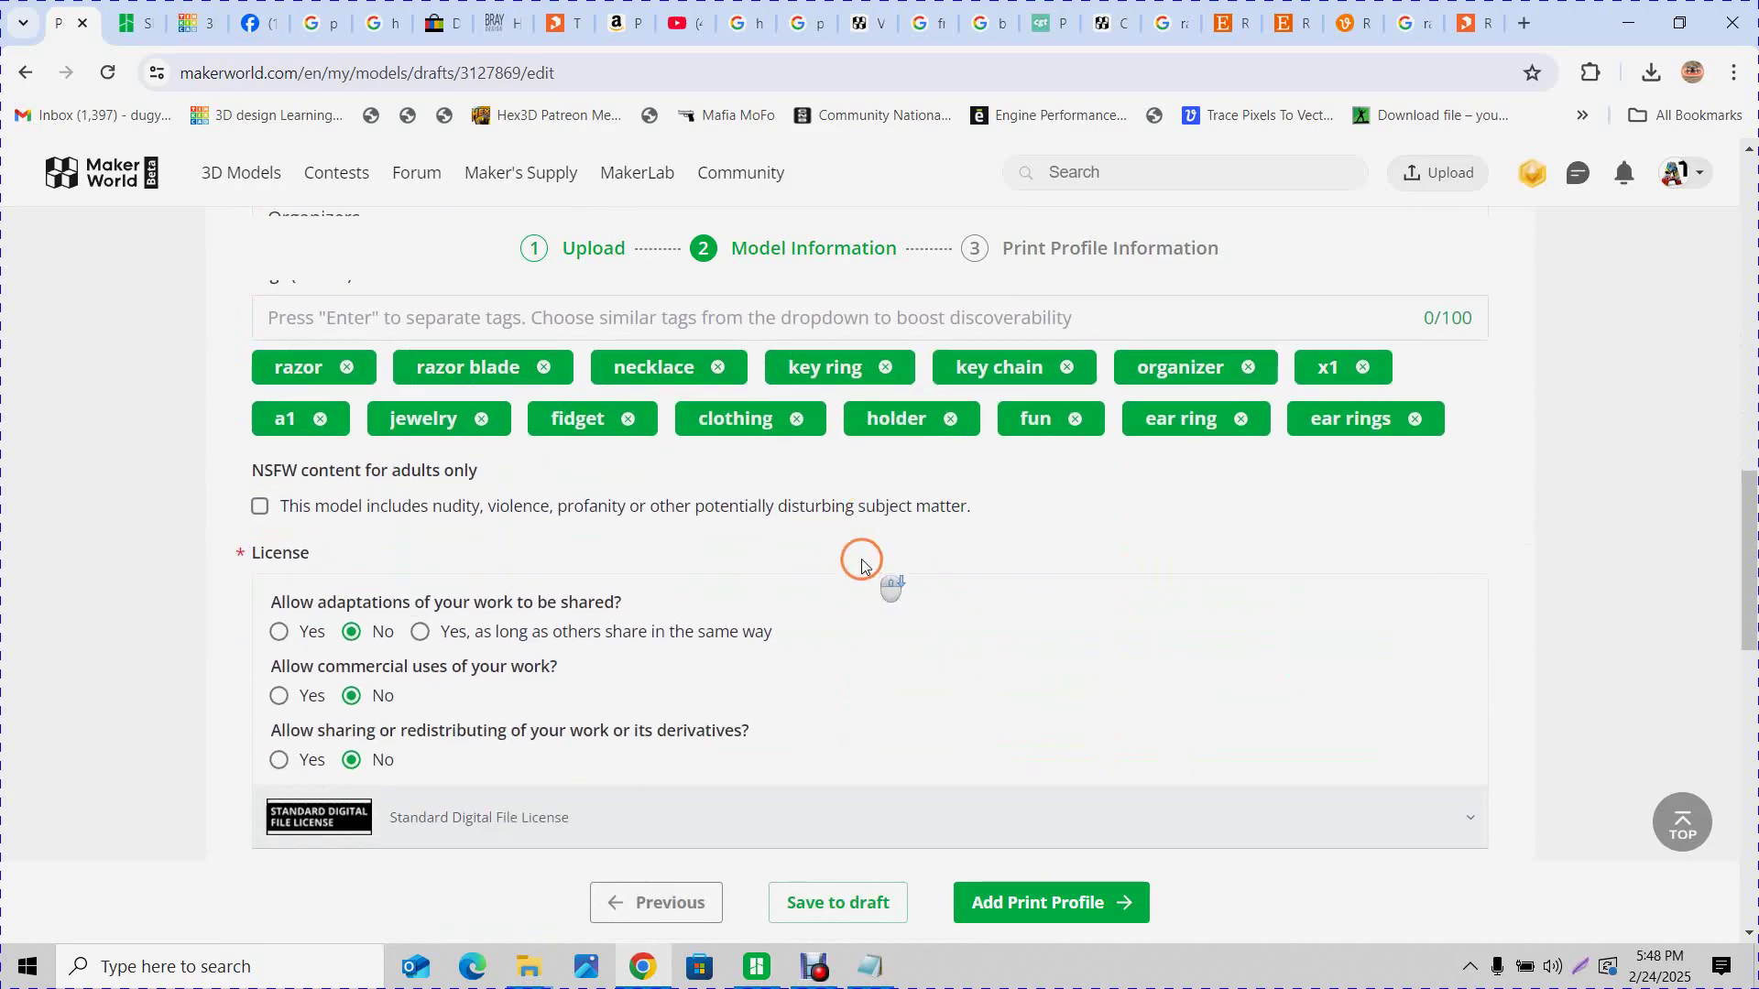
{"action": "scroll", "coordinate": [668, 562], "scroll_direction": "down", "scroll_amount": 5}
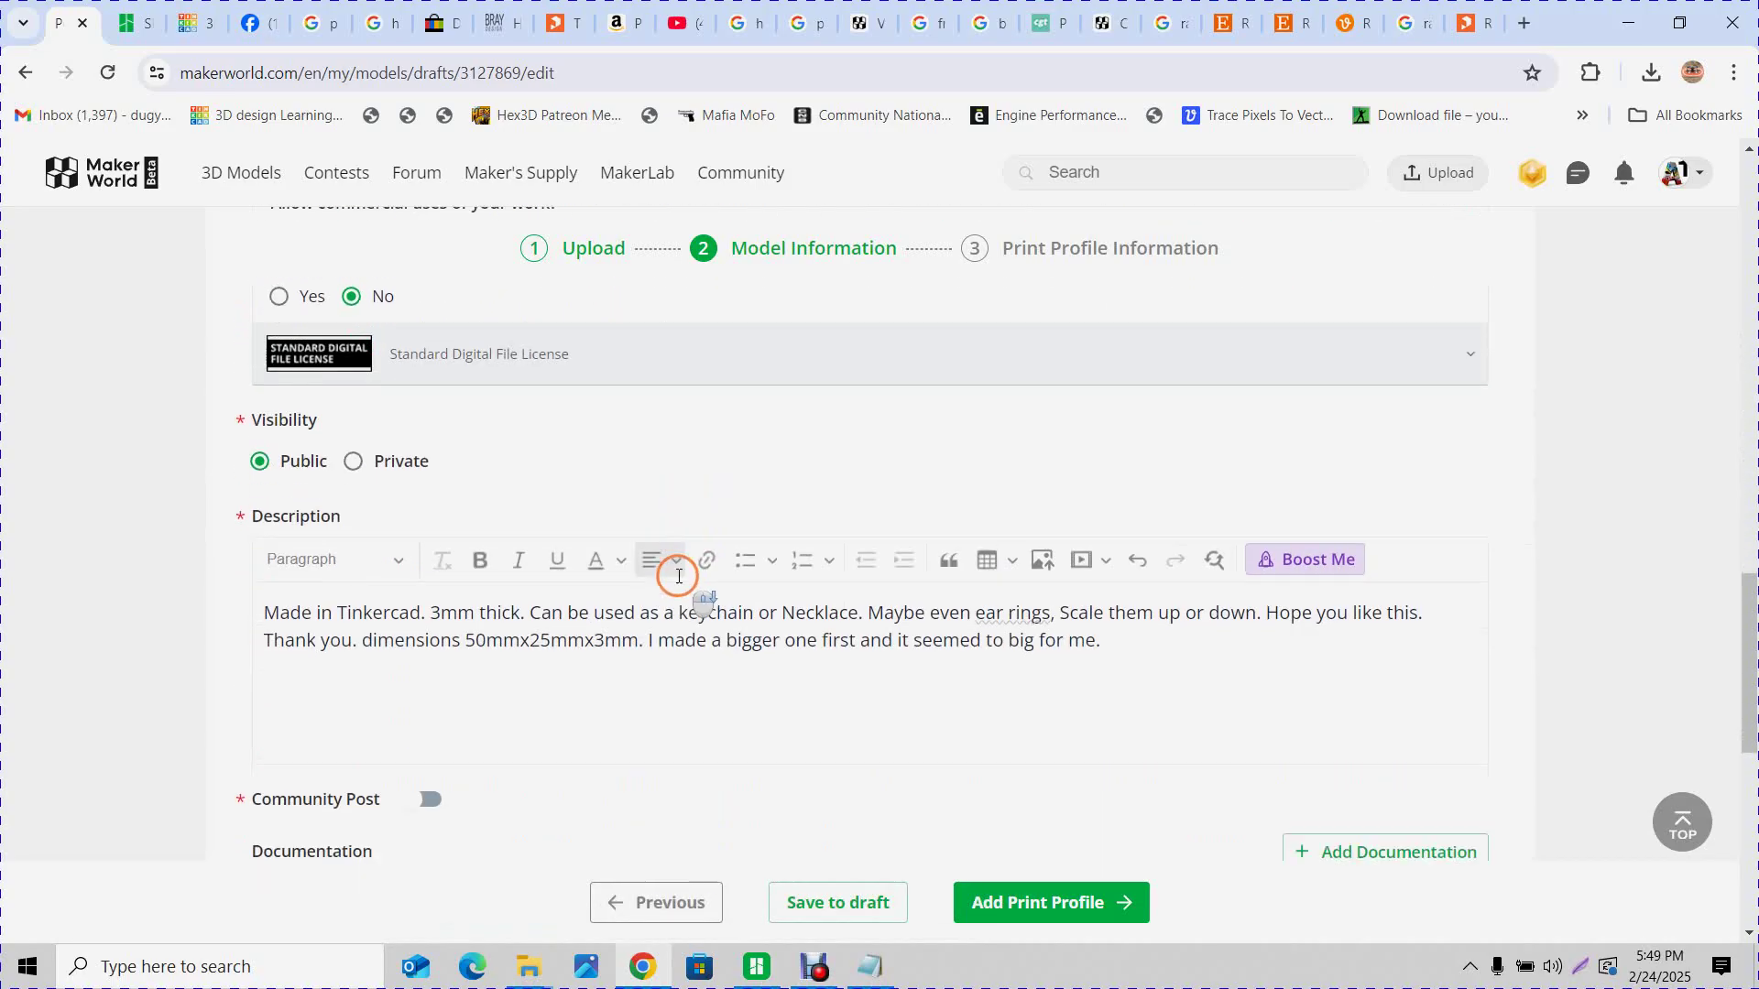
{"action": "scroll", "coordinate": [504, 637], "scroll_direction": "down", "scroll_amount": 4}
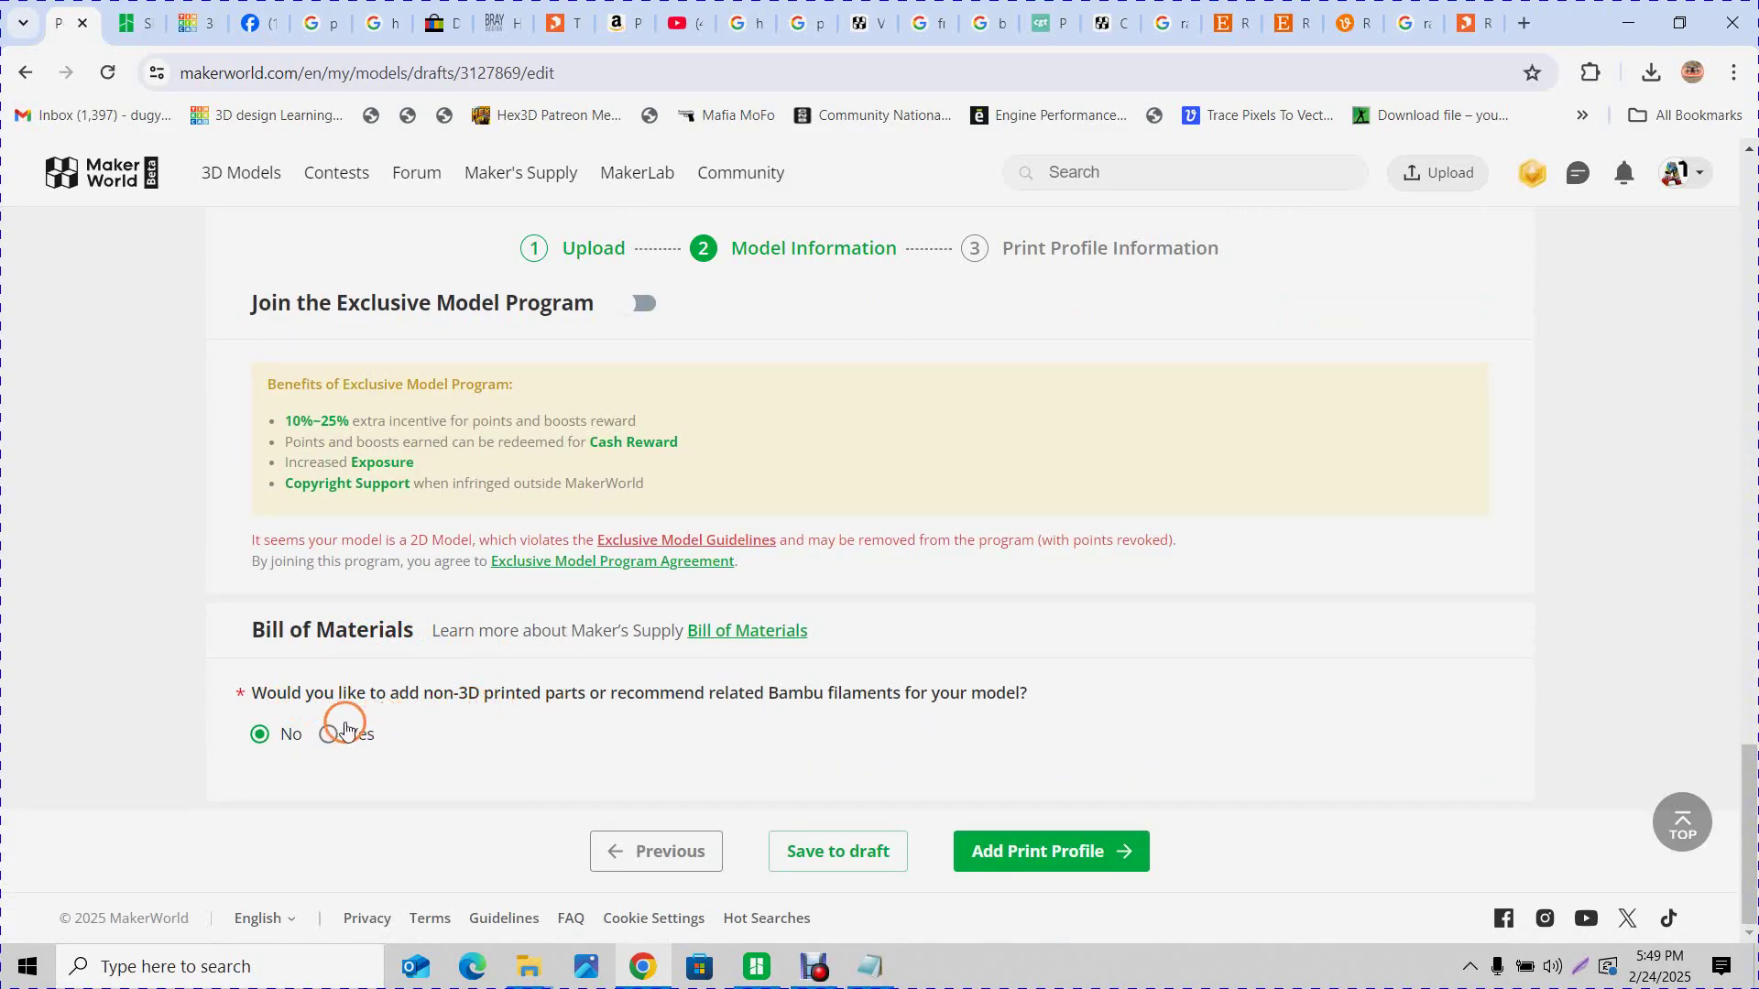
{"action": "left_click", "coordinate": [1055, 850]}
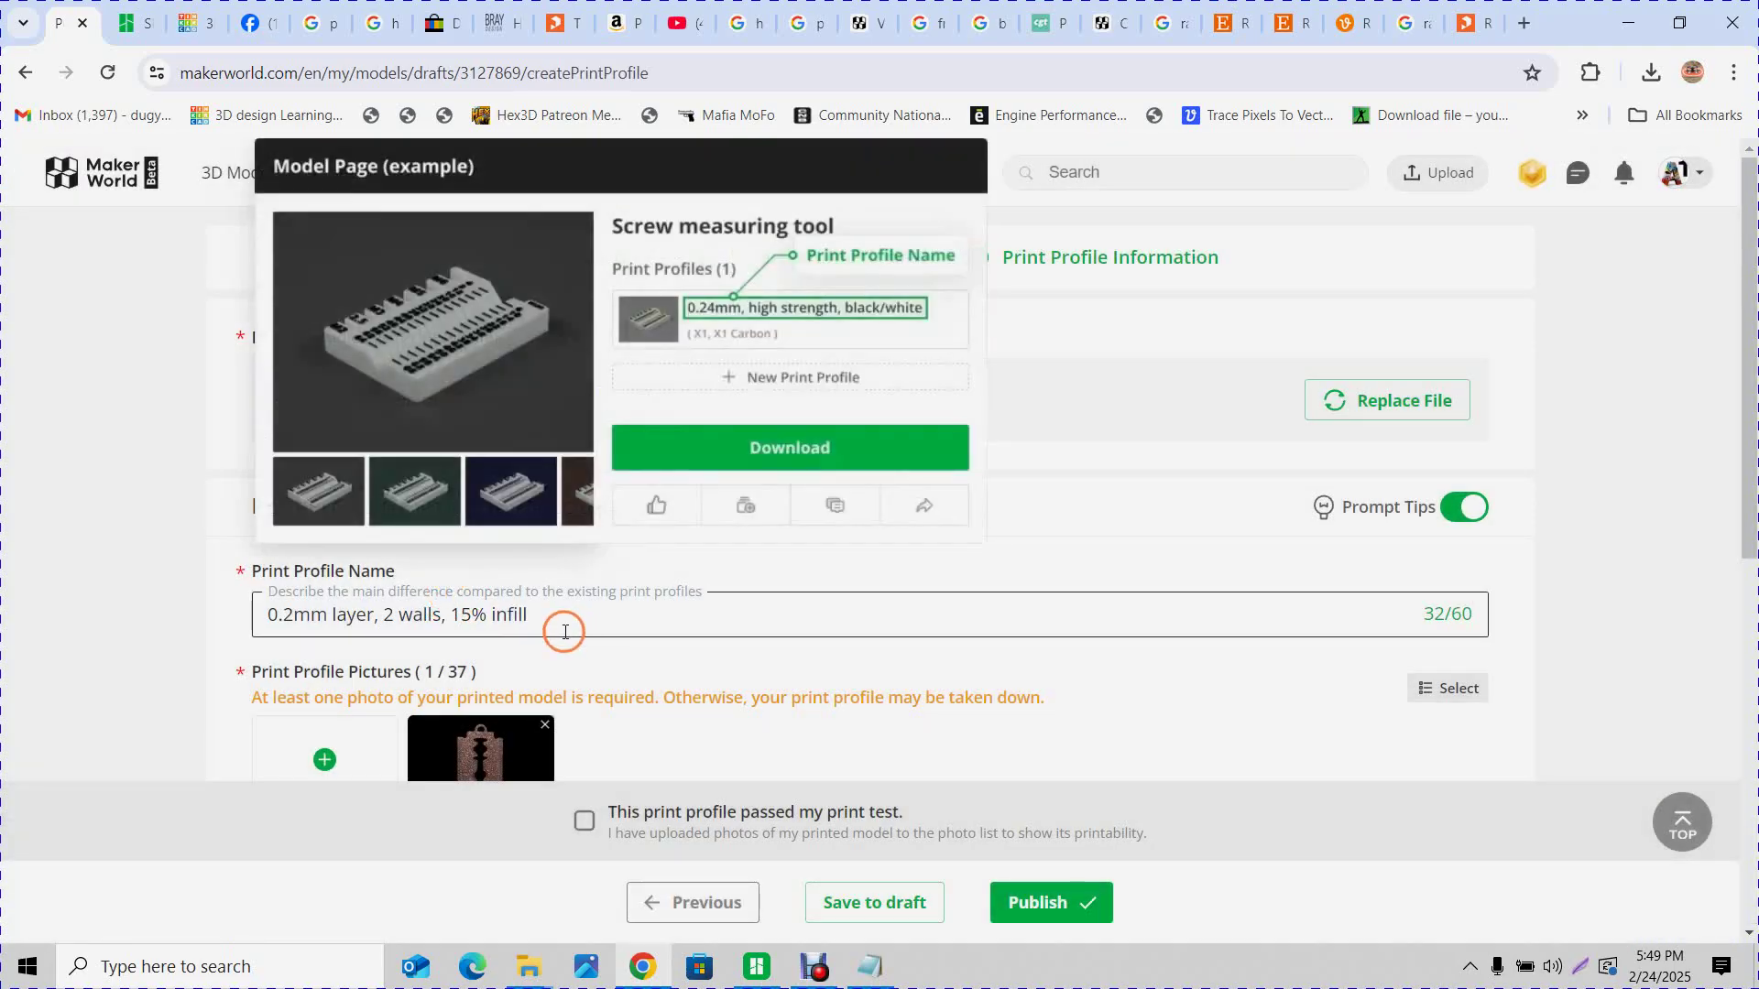
Cut the default text from the print profile name and name the profile "Razor Blade Keychain or Necklace"
{"action": "left_click_drag", "start_coordinate": [565, 631], "coordinate": [240, 610]}
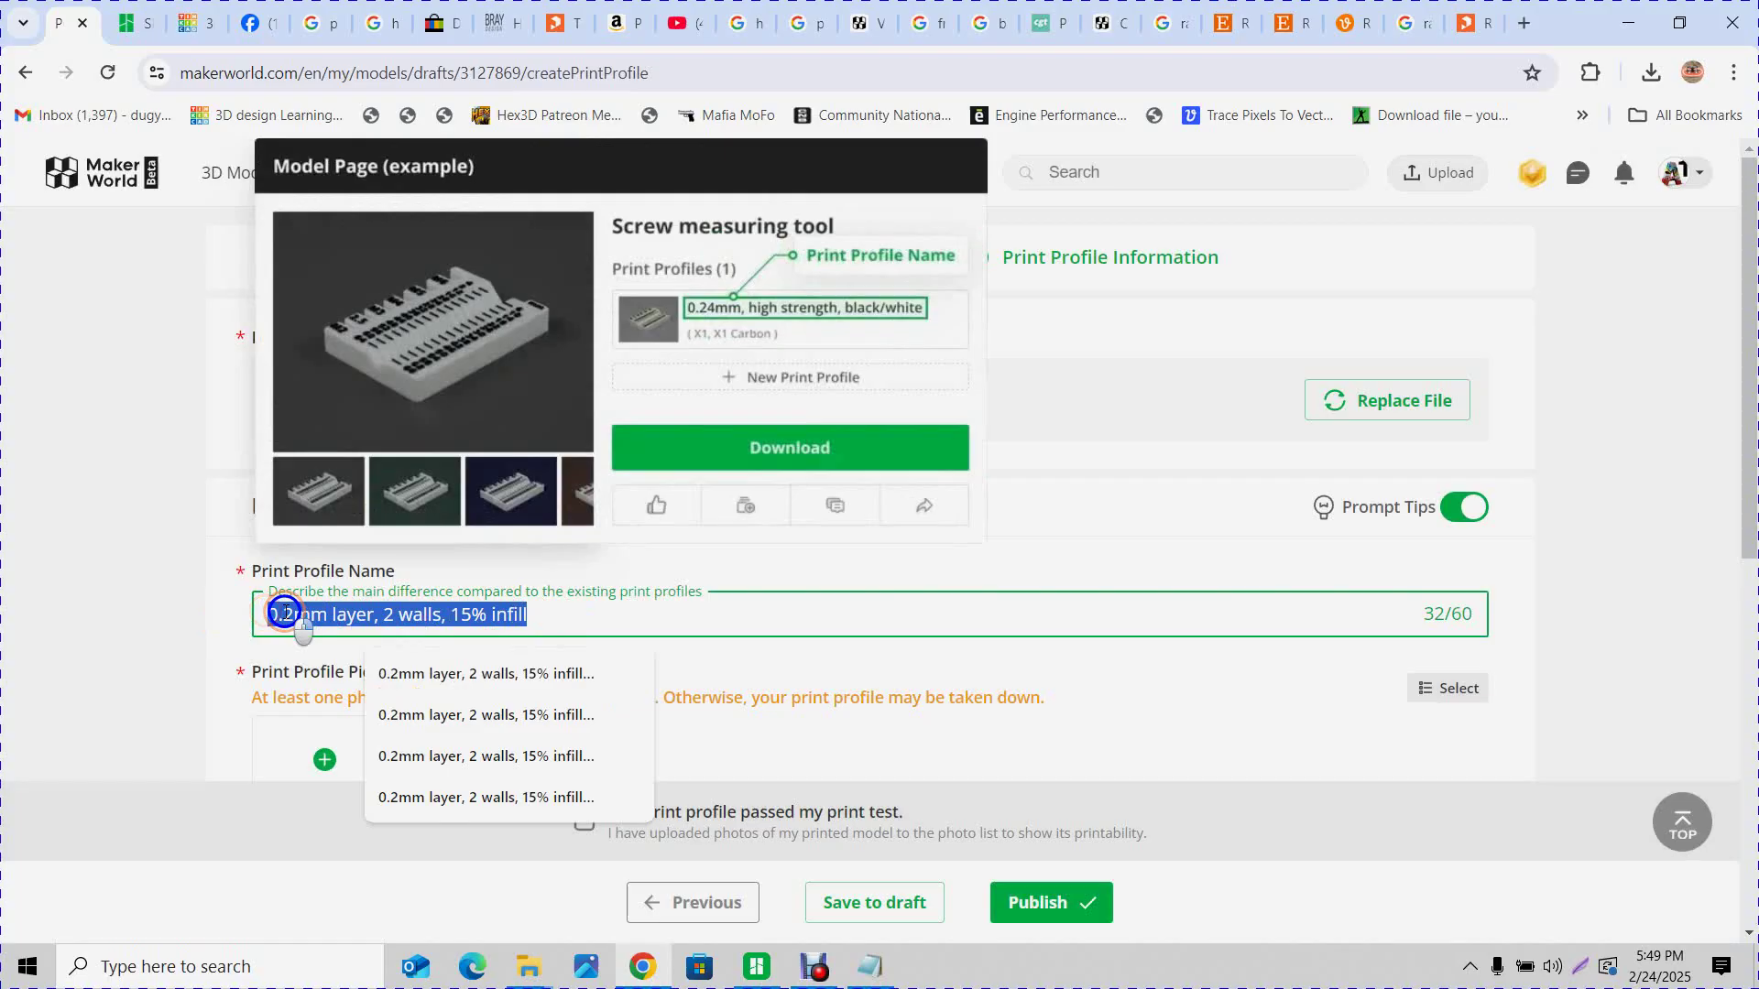
{"action": "right_click", "coordinate": [284, 612]}
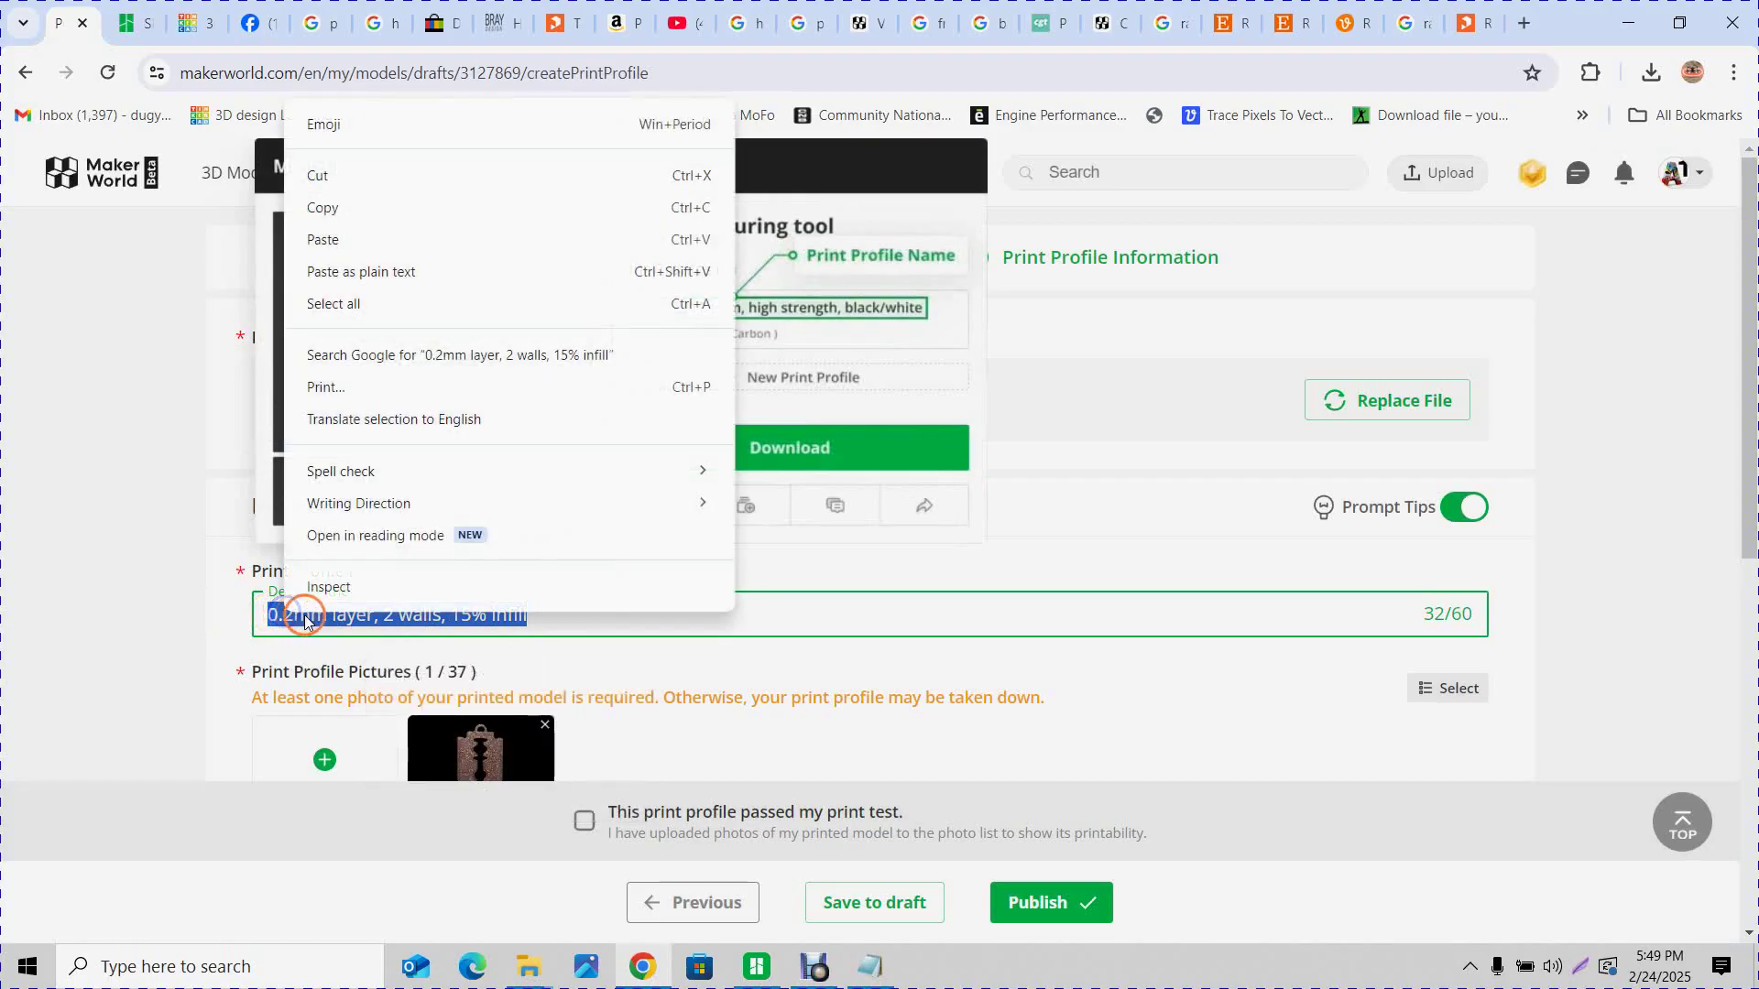
{"action": "left_click", "coordinate": [366, 175]}
{"action": "left_click", "coordinate": [293, 608]}
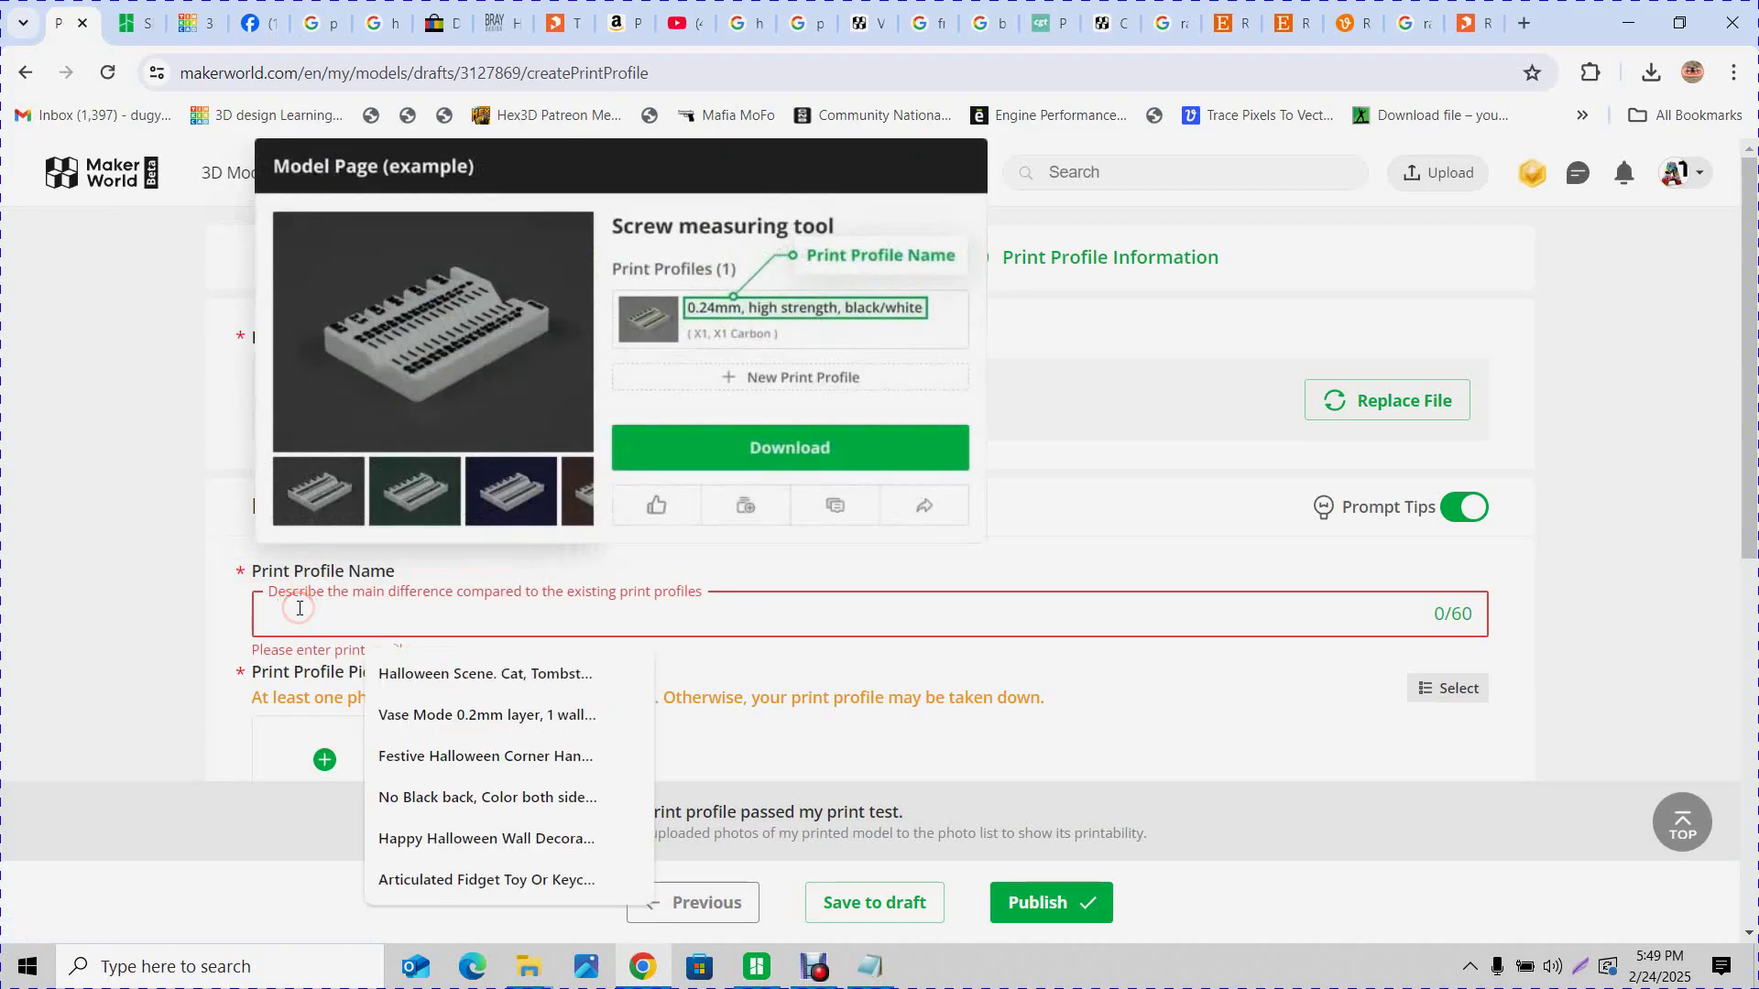
{"action": "type", "text": "Razor Blade Keychain or Necklace"}
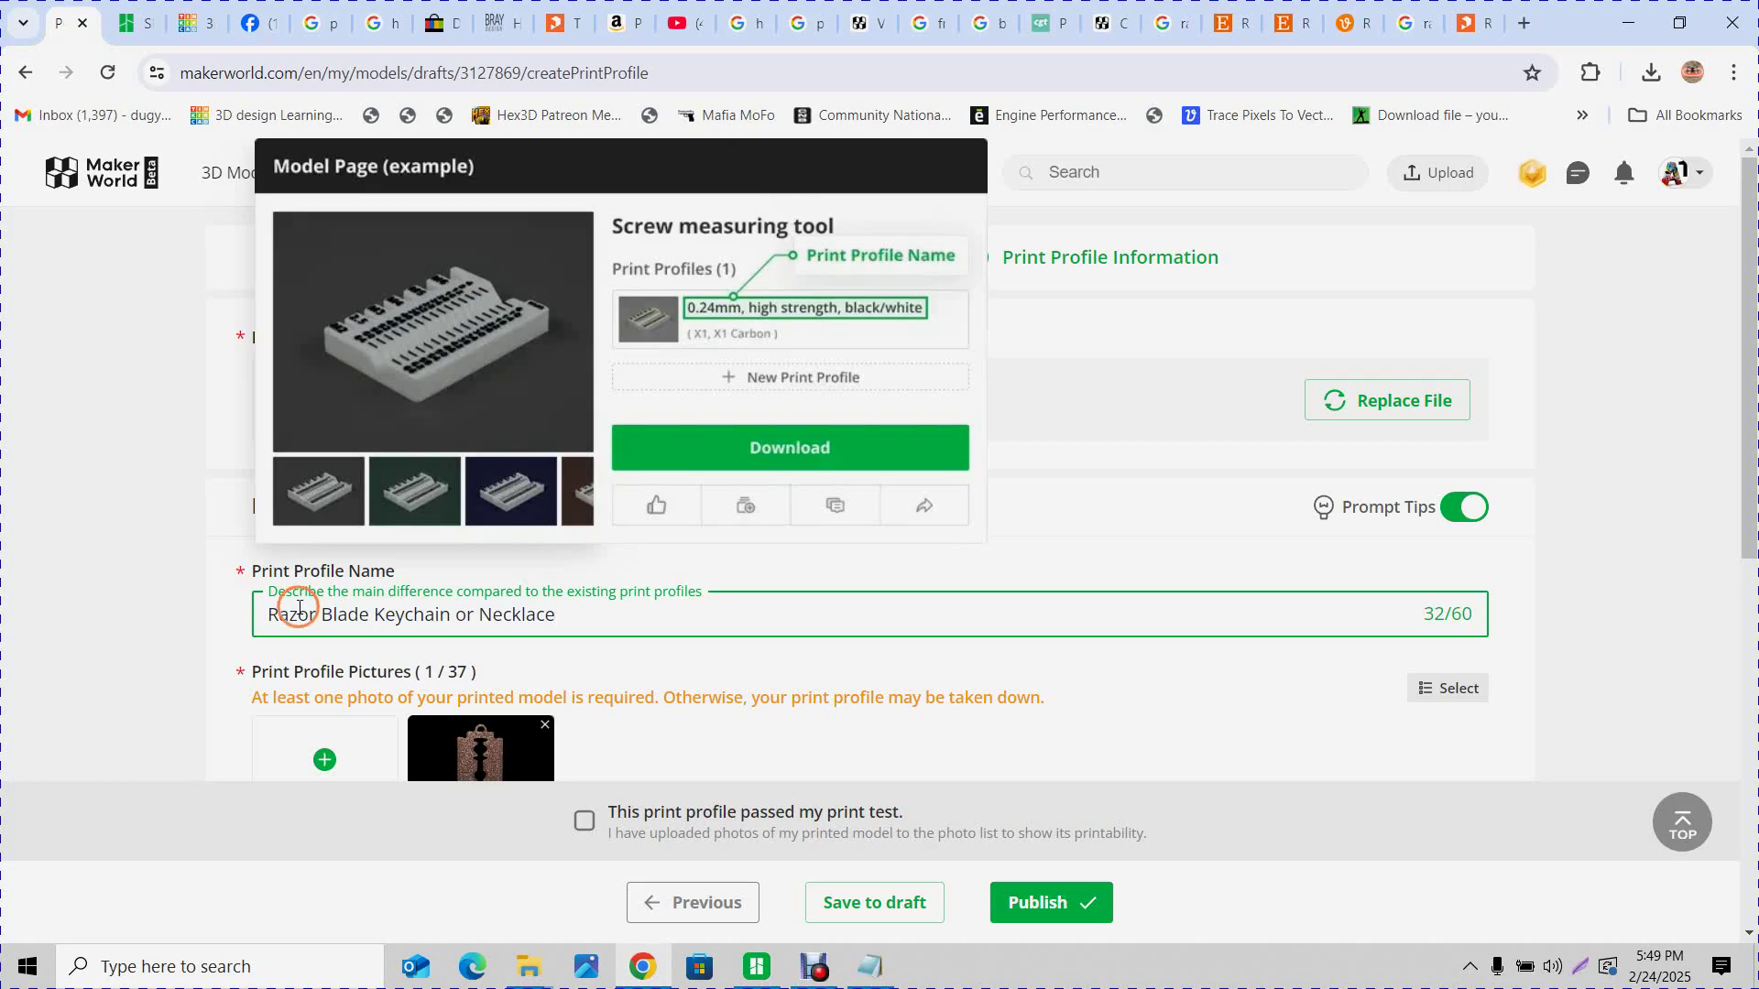
Add all four razor blade photos from the RAZOR BLADE folder to the print profile pictures
{"action": "scroll", "coordinate": [300, 607], "scroll_direction": "down", "scroll_amount": 3}
{"action": "left_click", "coordinate": [320, 533]}
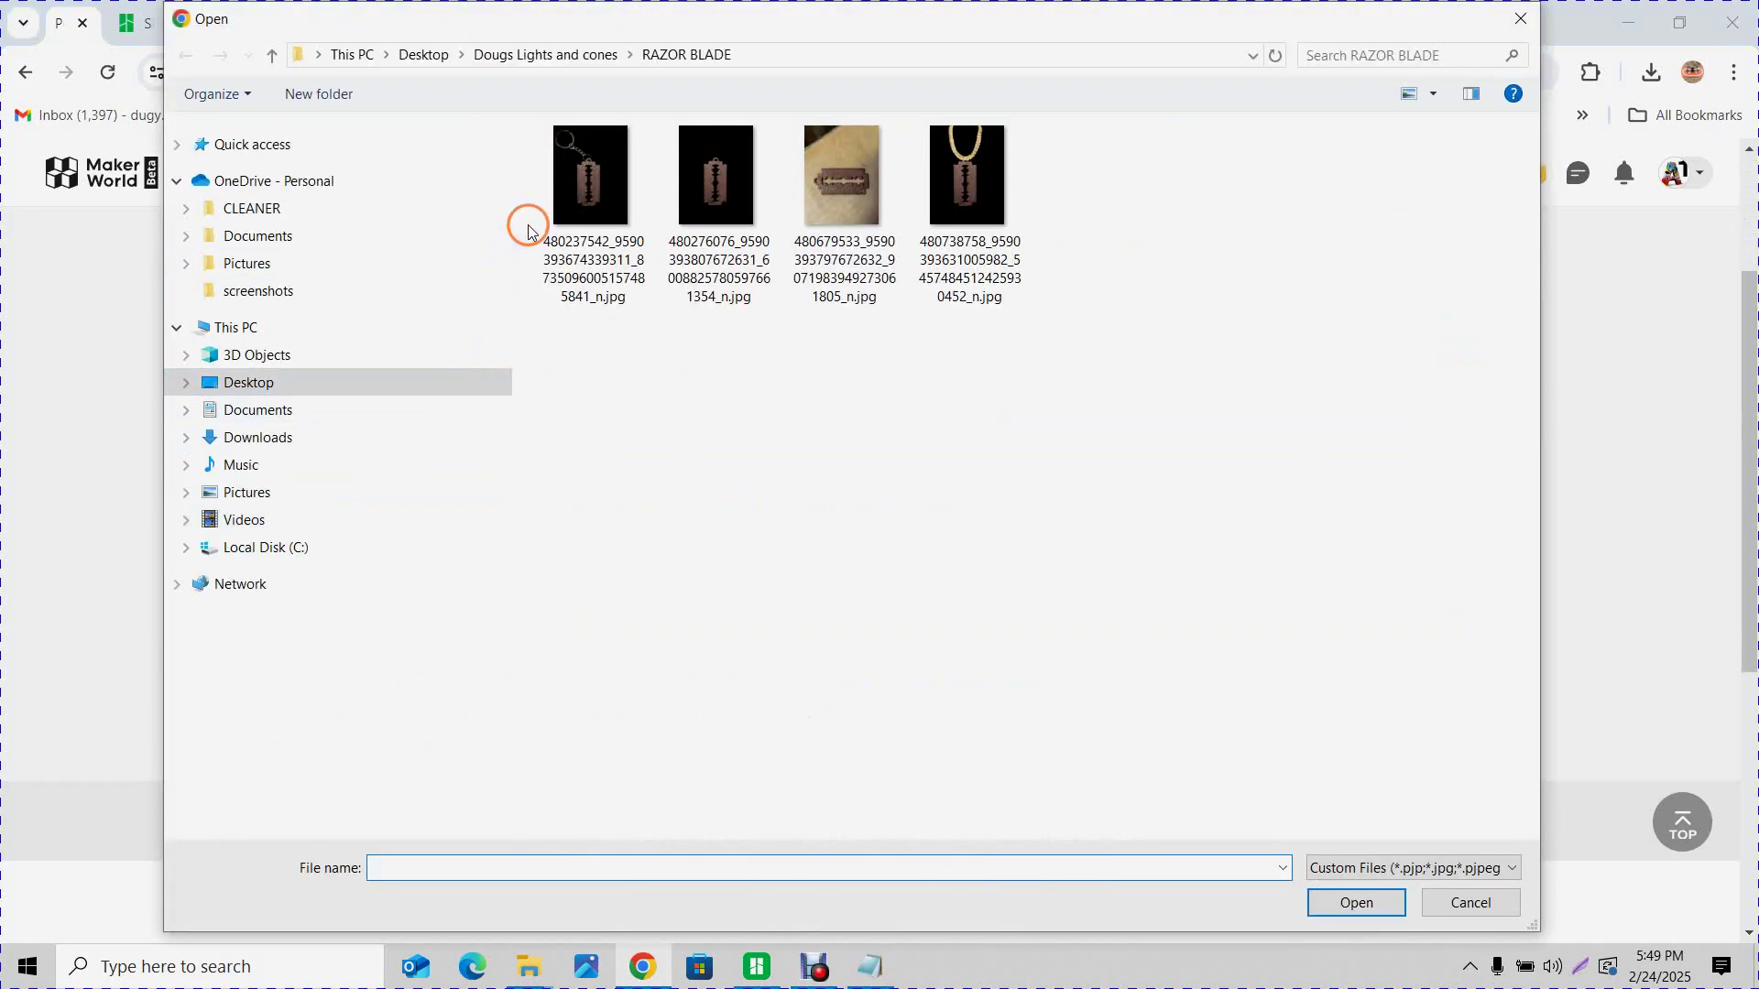
{"action": "left_click", "coordinate": [583, 189]}
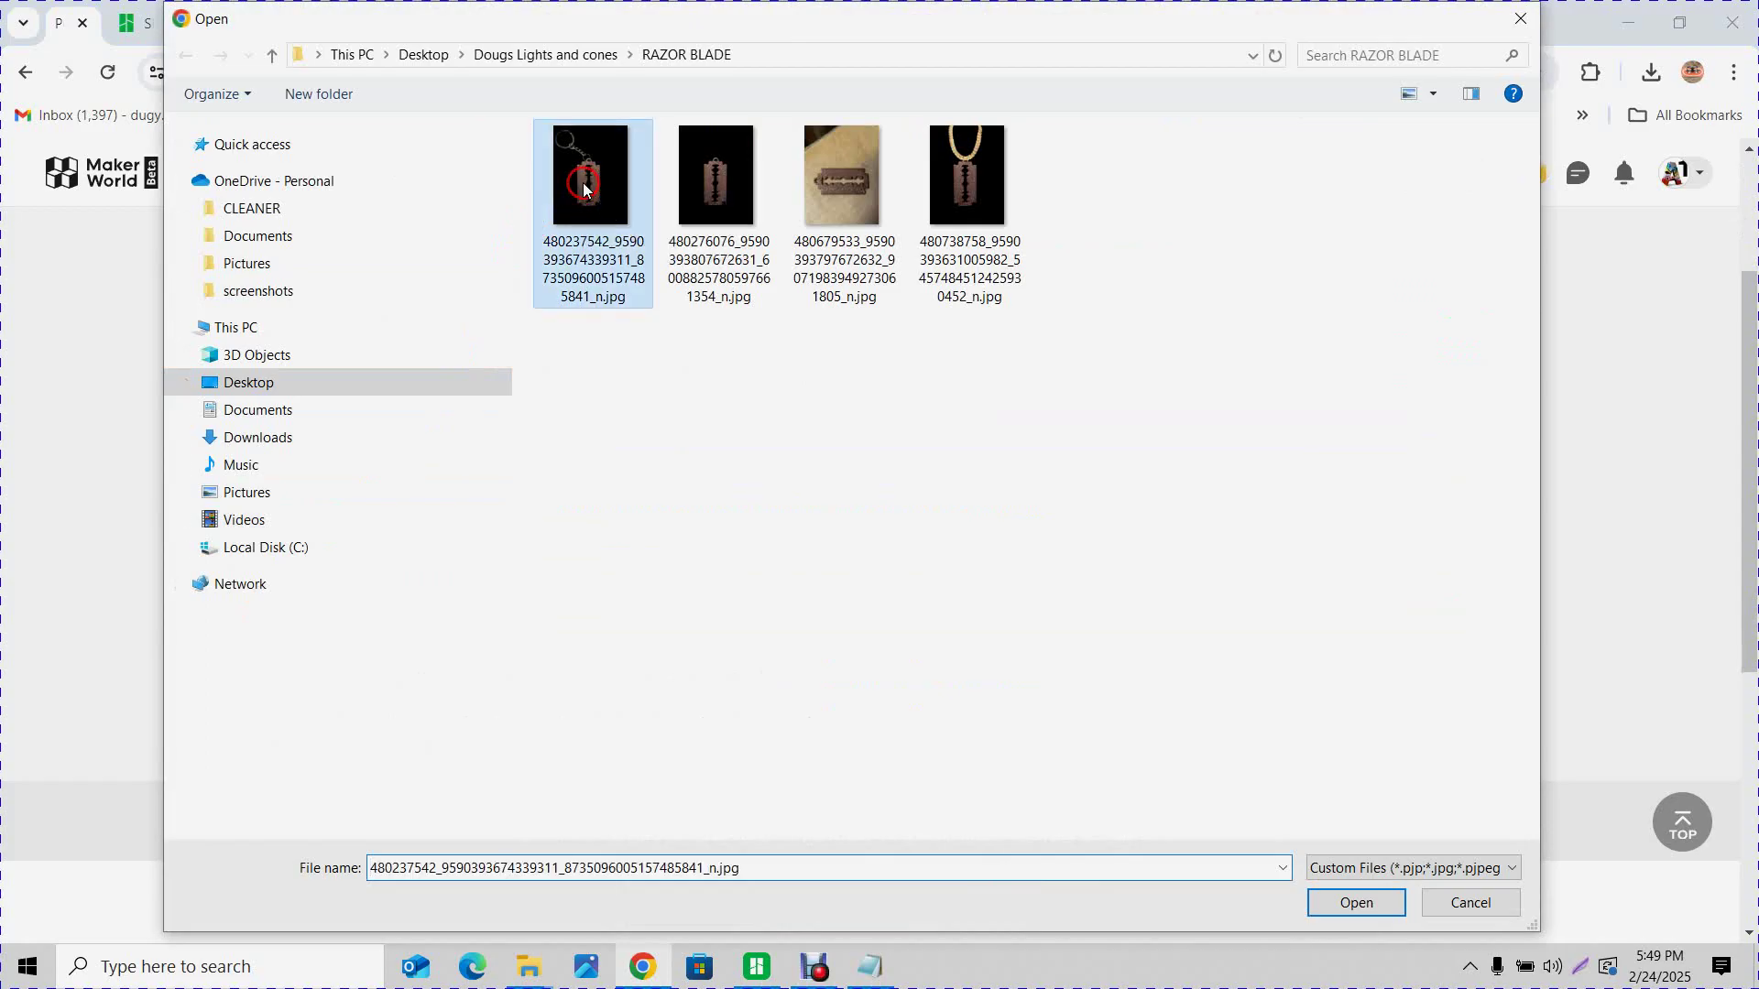
{"action": "left_click", "coordinate": [950, 186], "text": "shift"}
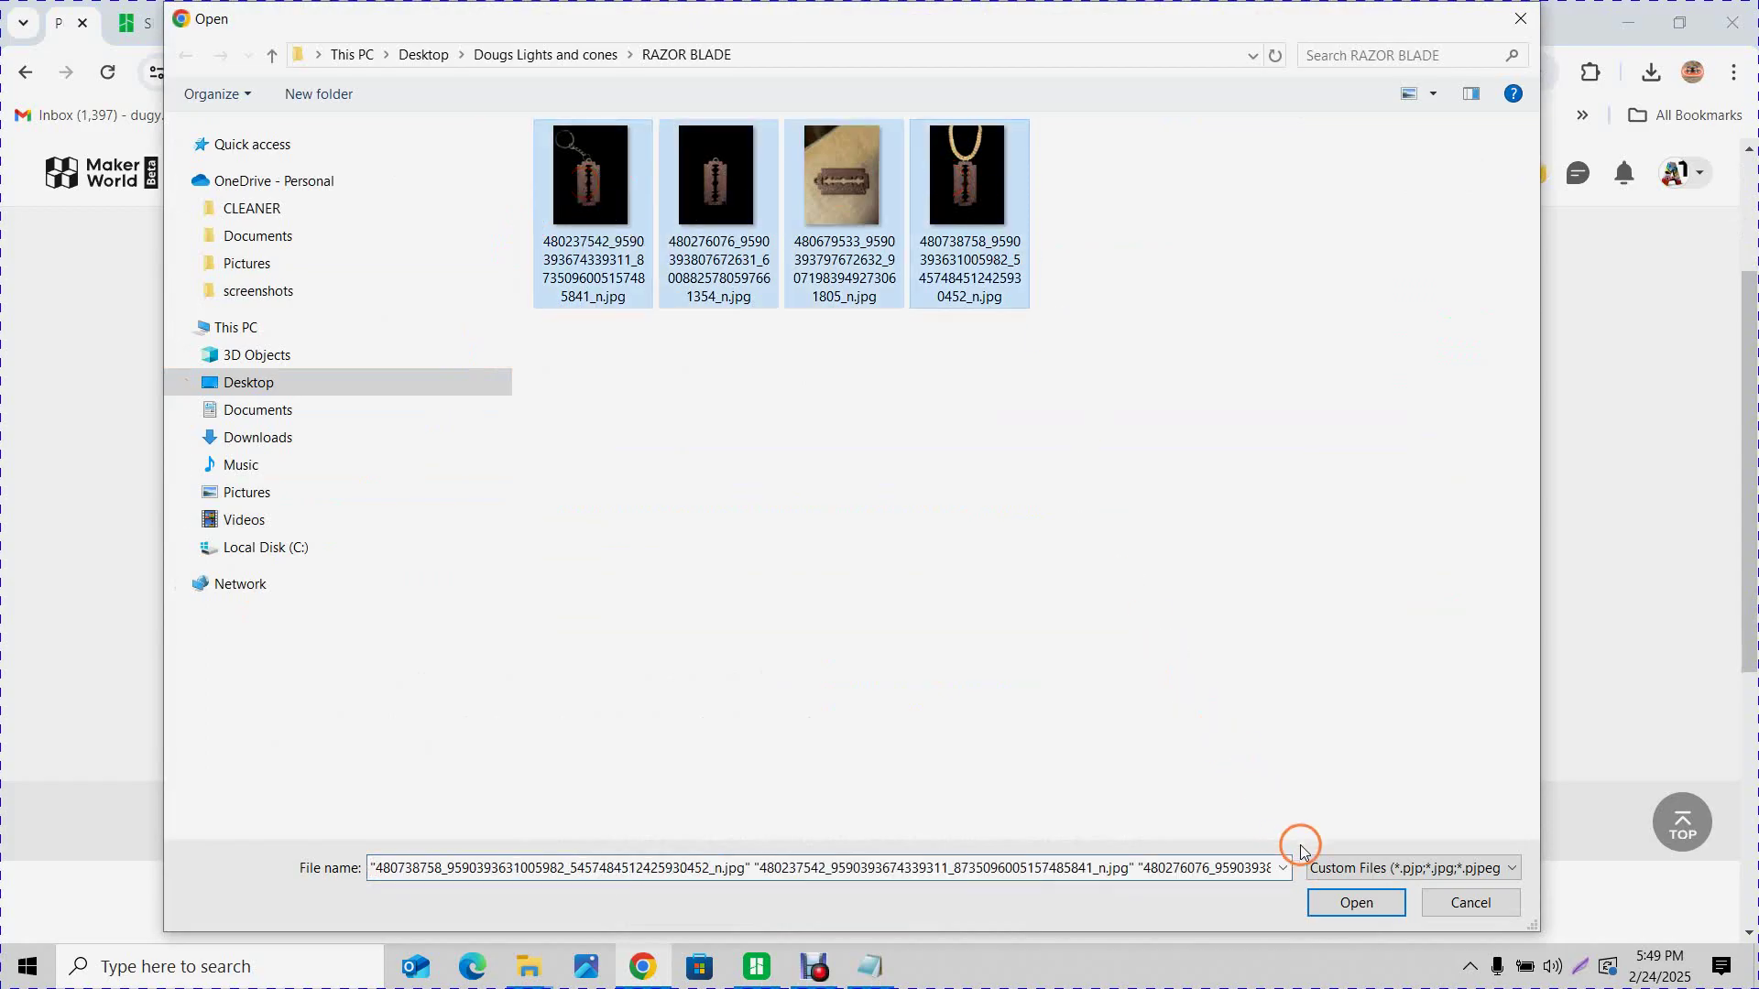
{"action": "left_click", "coordinate": [1355, 903]}
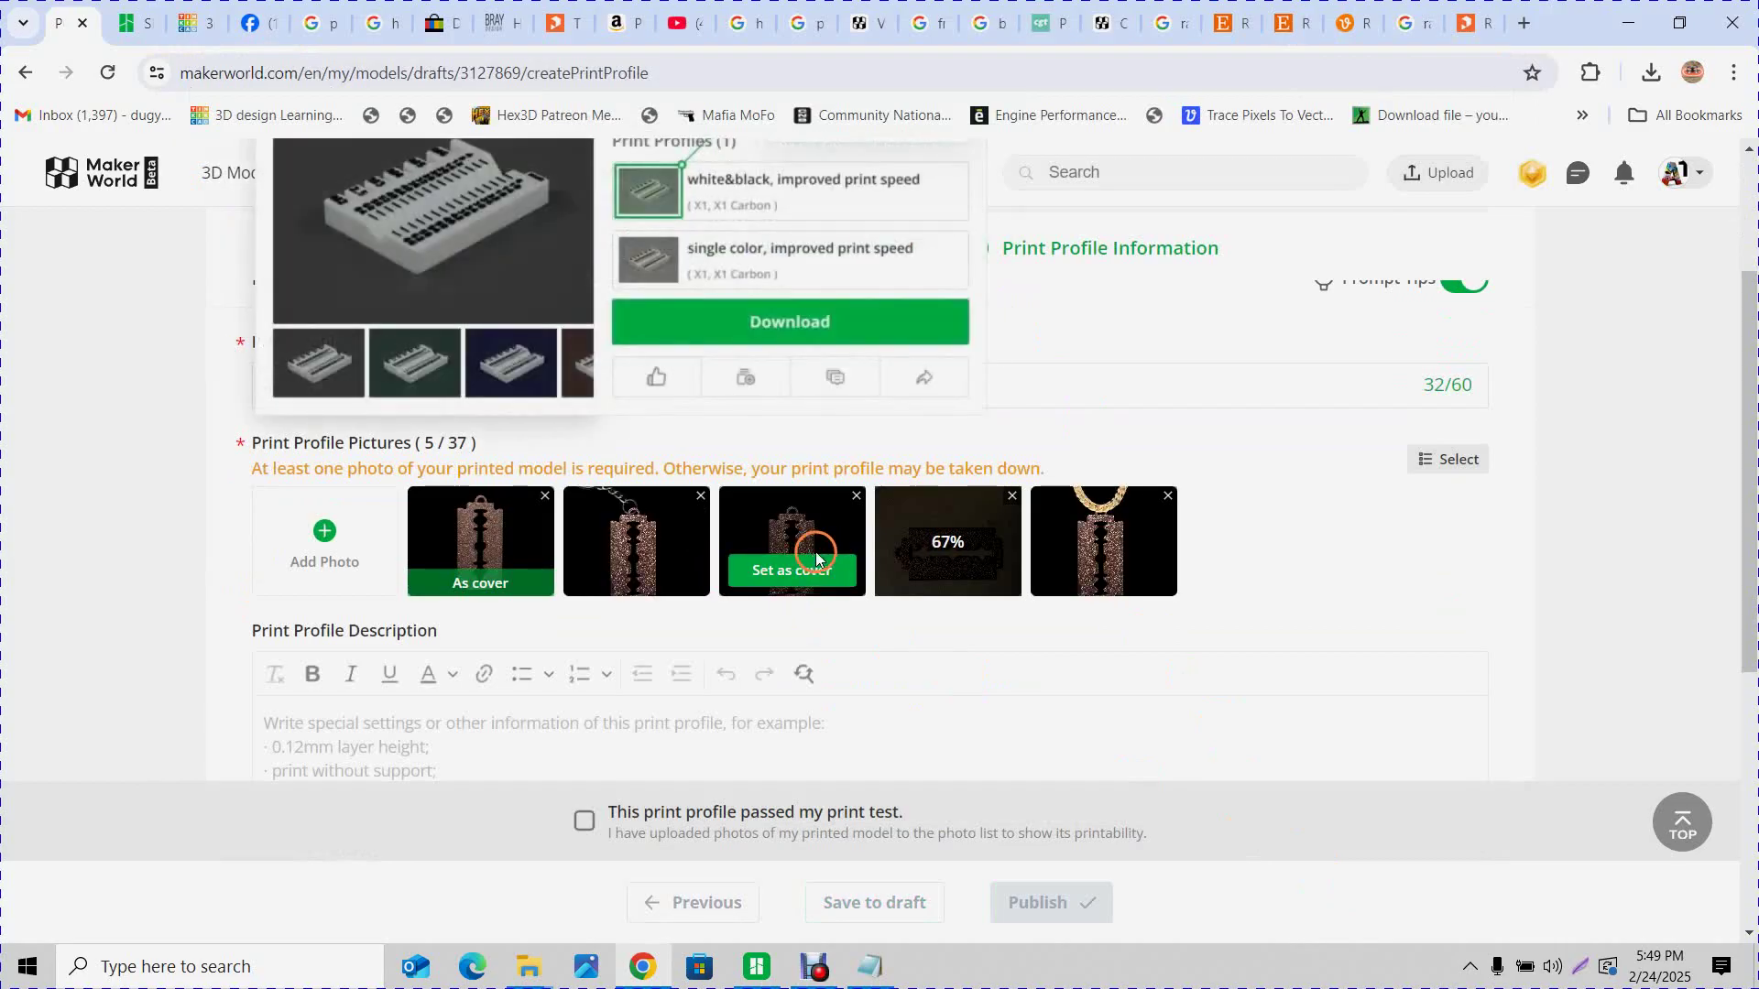
Move the photo of the blade on the light background to second place, directly after the cover picture
{"action": "mouse_move", "coordinate": [913, 568]}
{"action": "left_click_drag", "start_coordinate": [947, 530], "coordinate": [646, 518]}
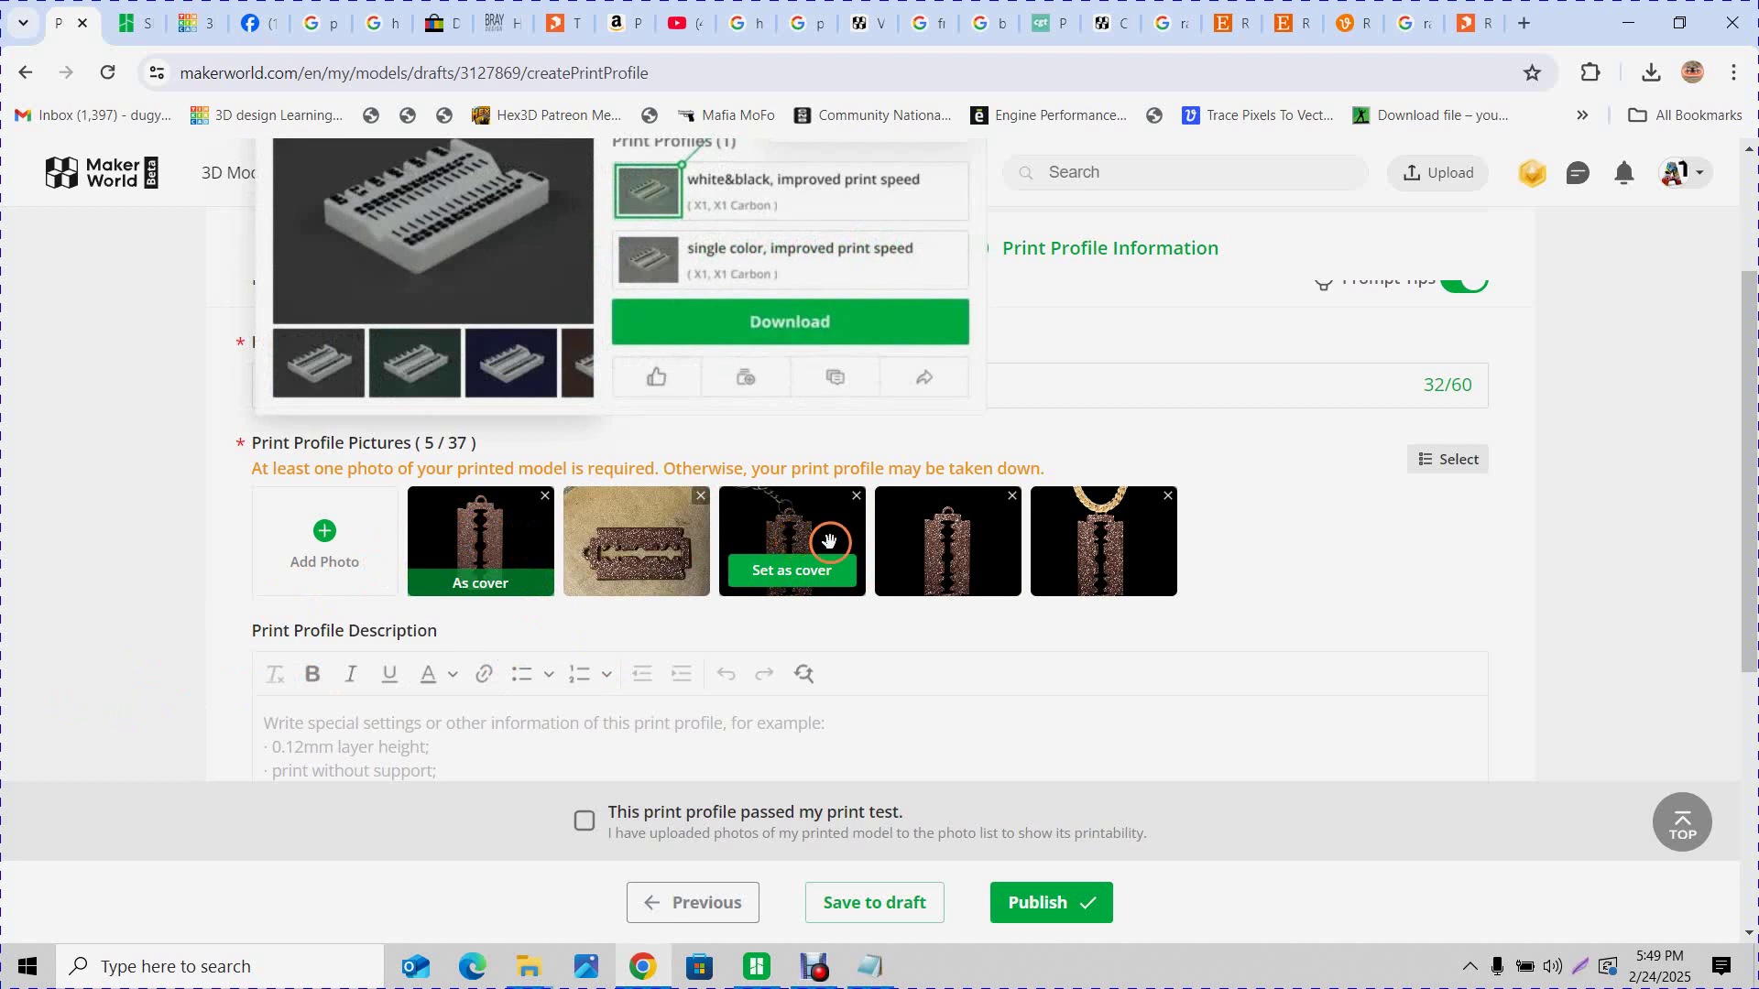
{"action": "scroll", "coordinate": [157, 577], "scroll_direction": "up", "scroll_amount": 1}
{"action": "scroll", "coordinate": [157, 577], "scroll_direction": "down", "scroll_amount": 1}
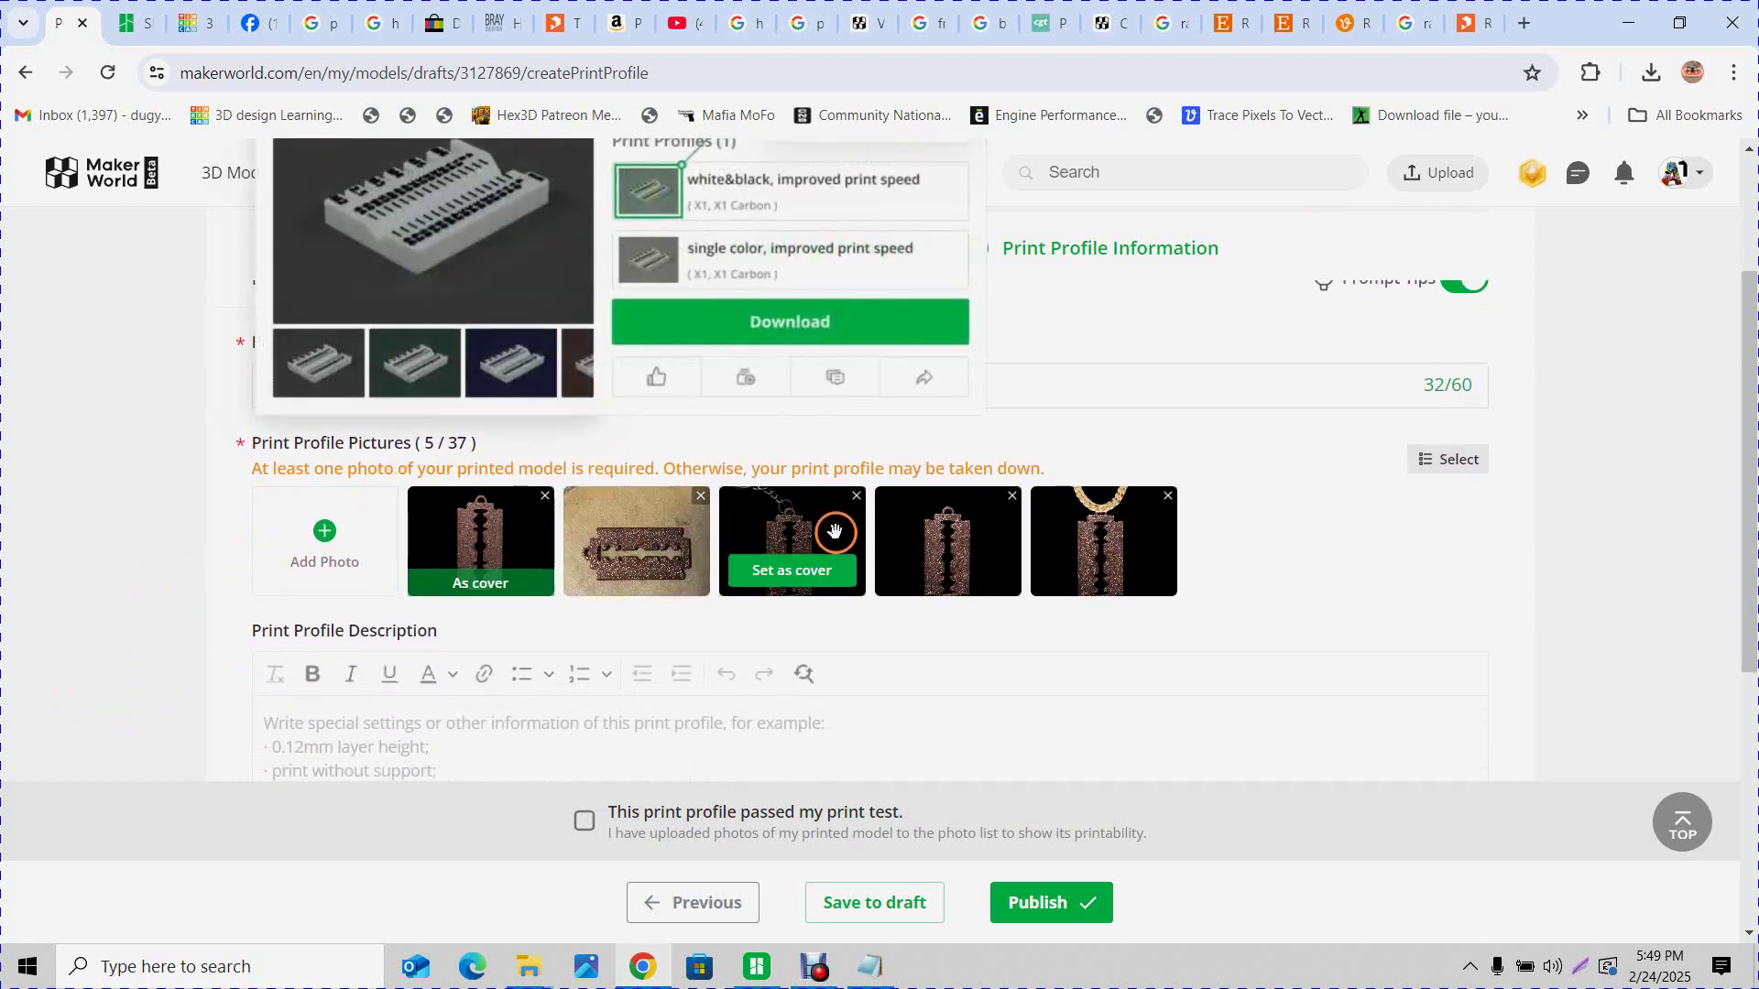
Paste "0.2mm layer, 2 walls, 15% infill" into the print profile description and add the lines "No supports needed", "Scaleable." and "Color change? Yes"
{"action": "scroll", "coordinate": [509, 627], "scroll_direction": "down", "scroll_amount": 3}
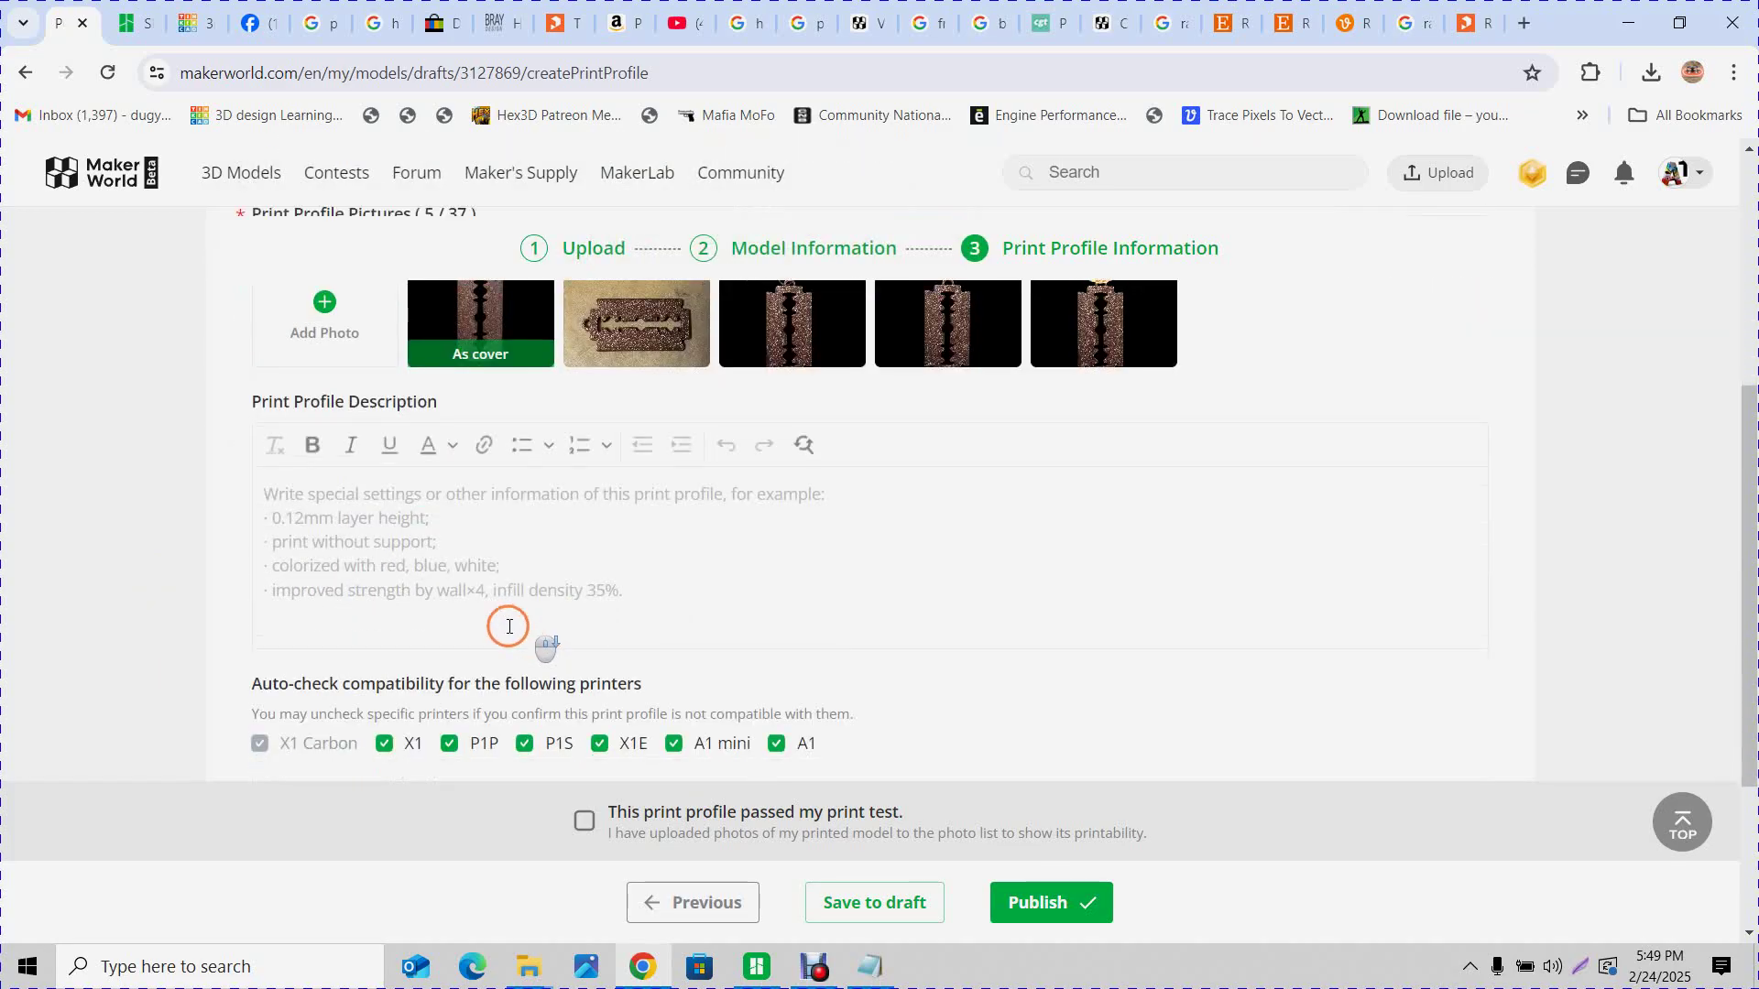
{"action": "left_click", "coordinate": [291, 511]}
{"action": "right_click", "coordinate": [298, 510]}
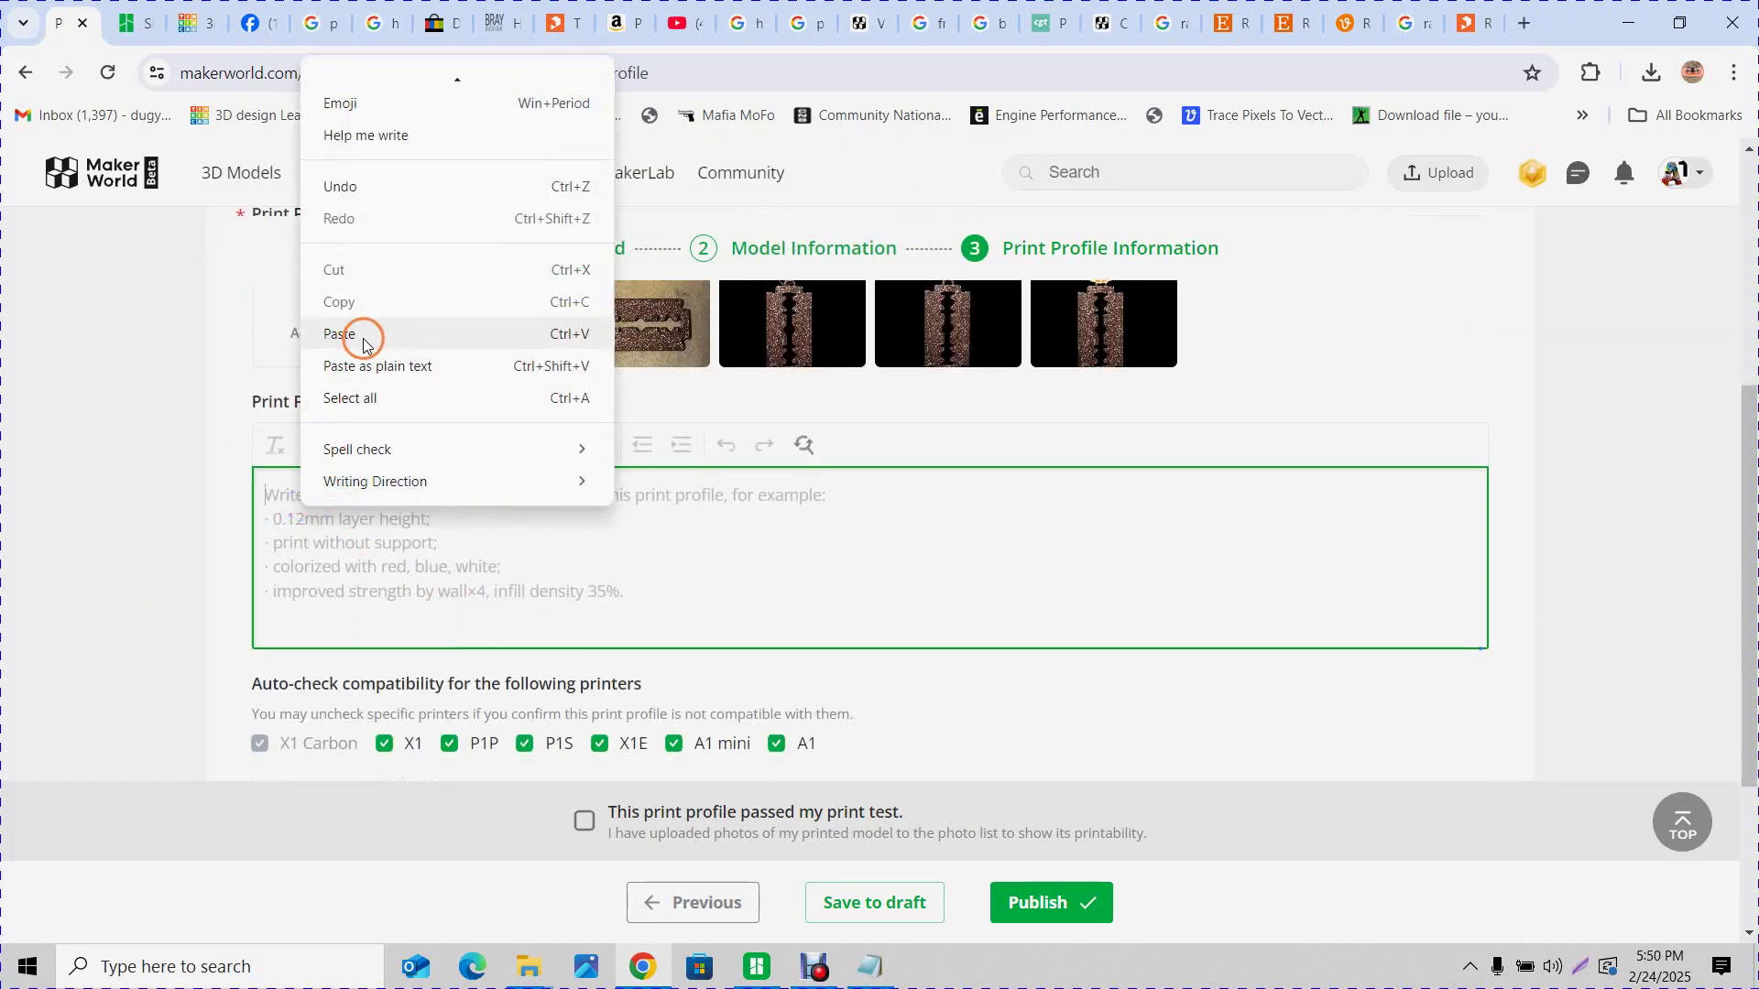
{"action": "left_click", "coordinate": [366, 335]}
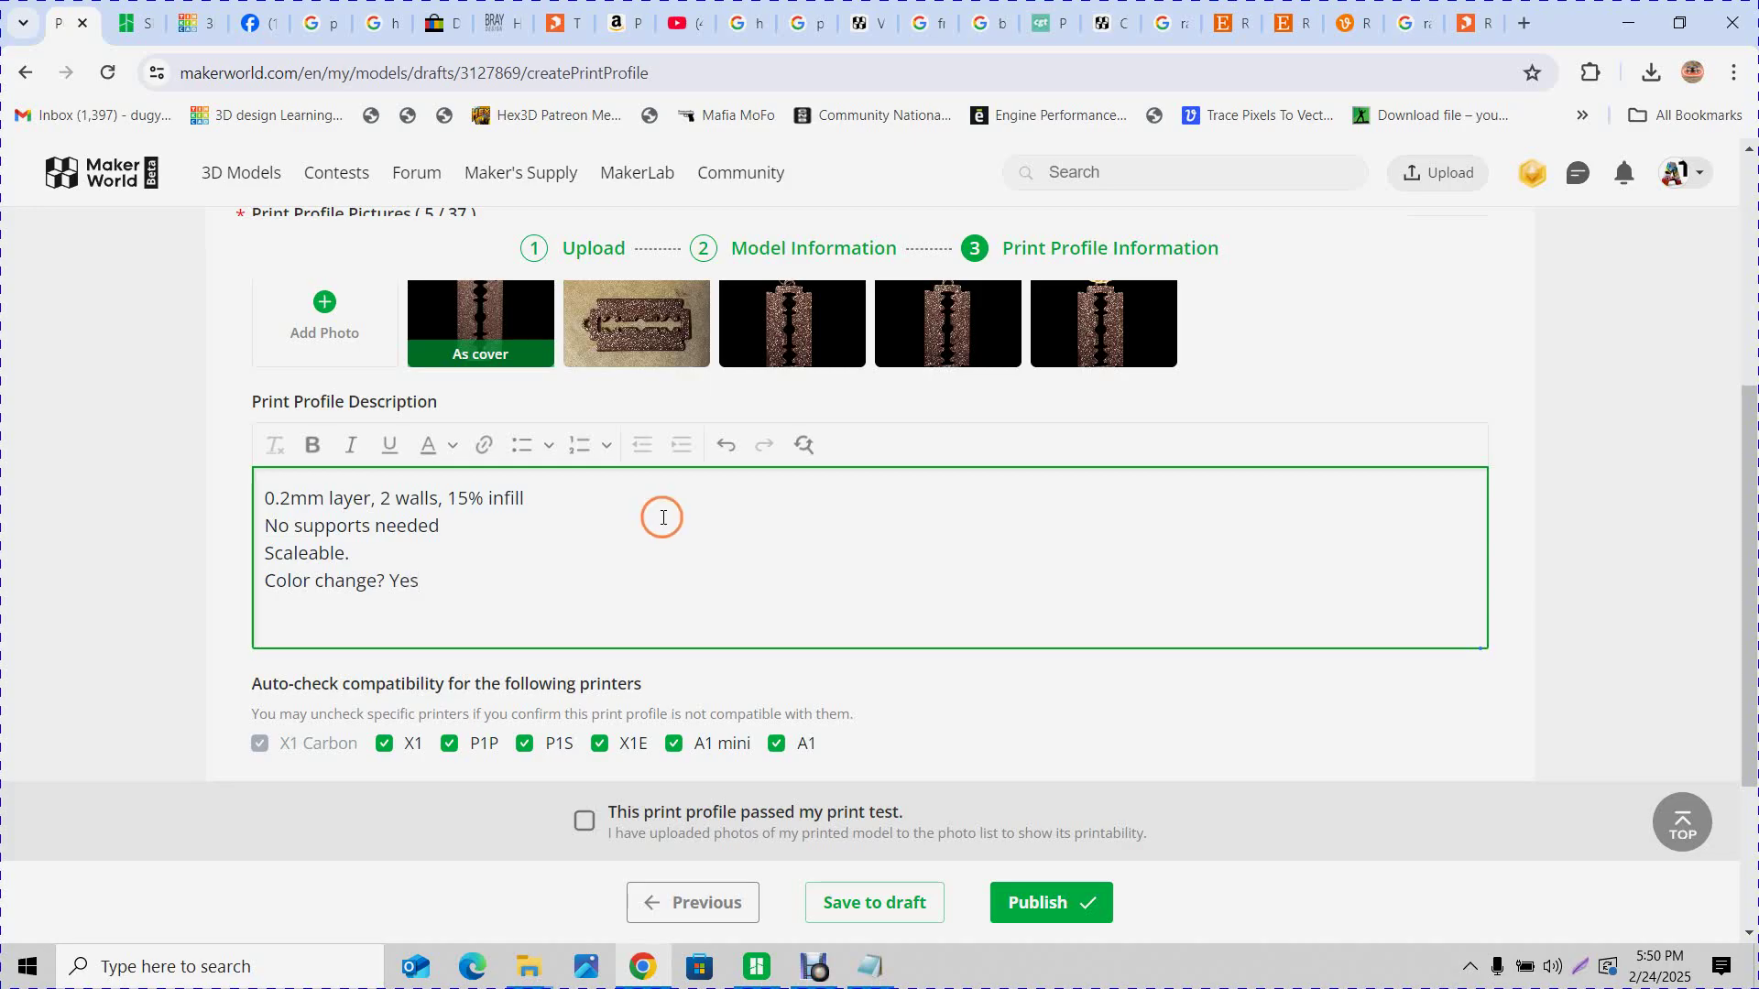
Confirm that the print profile passed the print test, recheck its details and publish the model
{"action": "scroll", "coordinate": [559, 537], "scroll_direction": "down", "scroll_amount": 3}
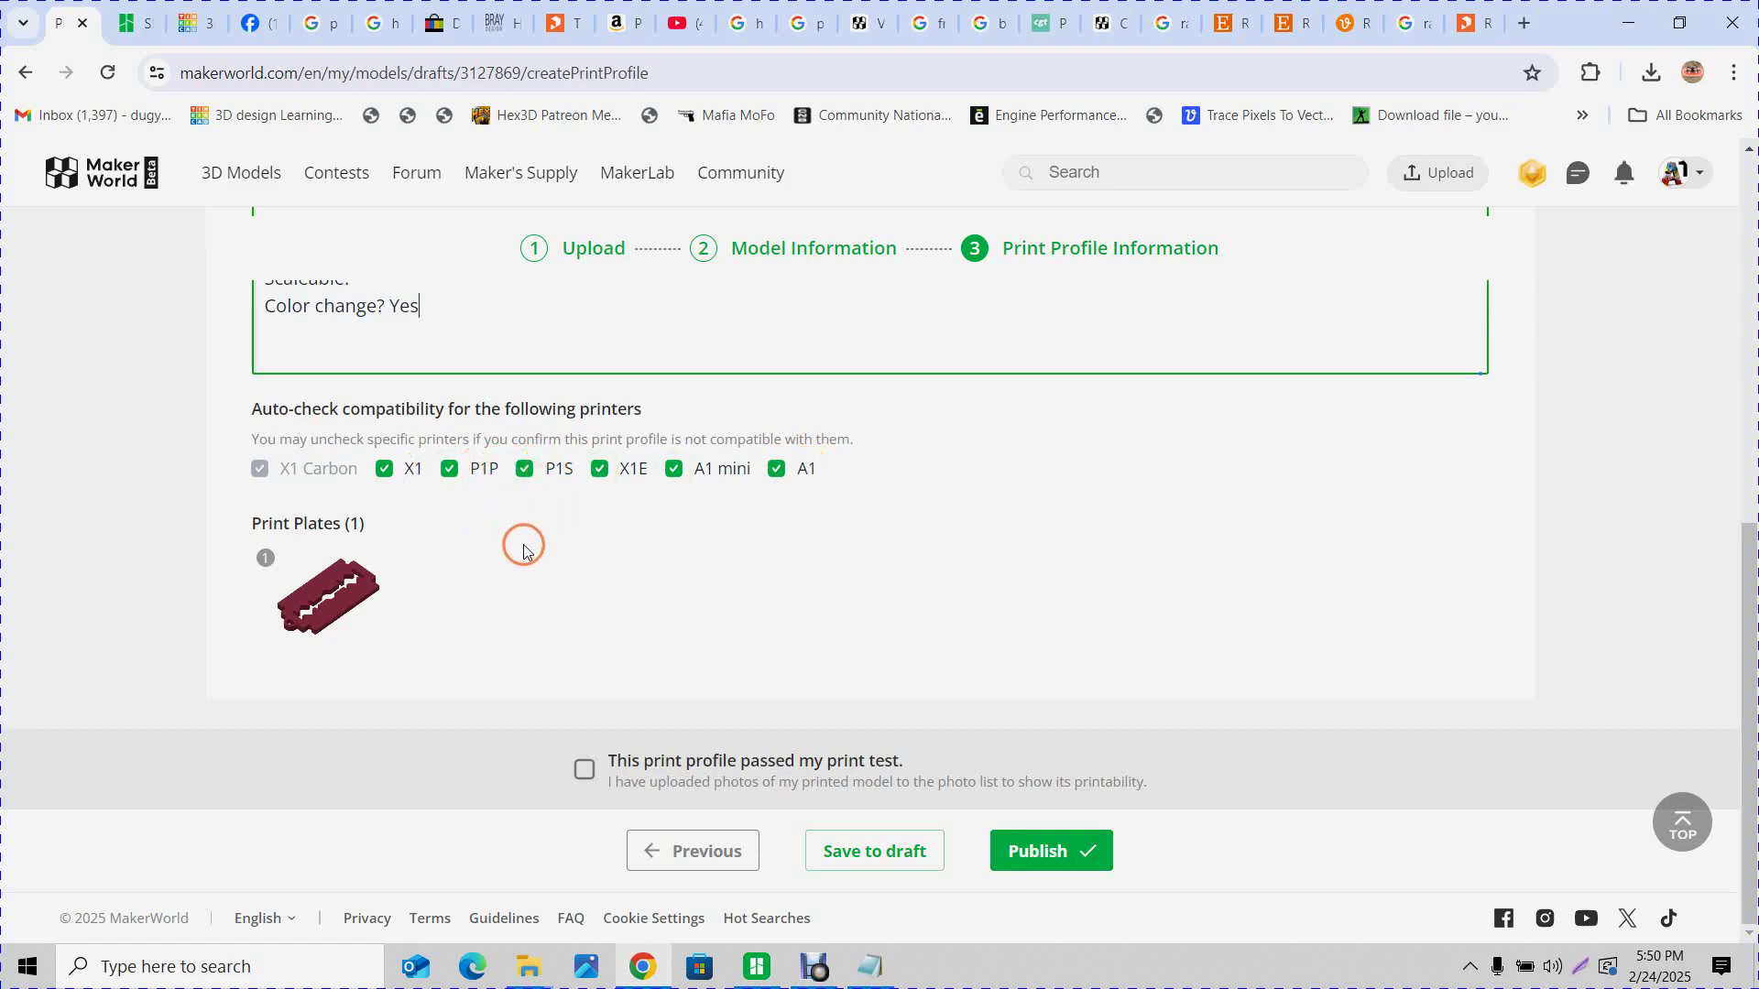
{"action": "left_click", "coordinate": [584, 769]}
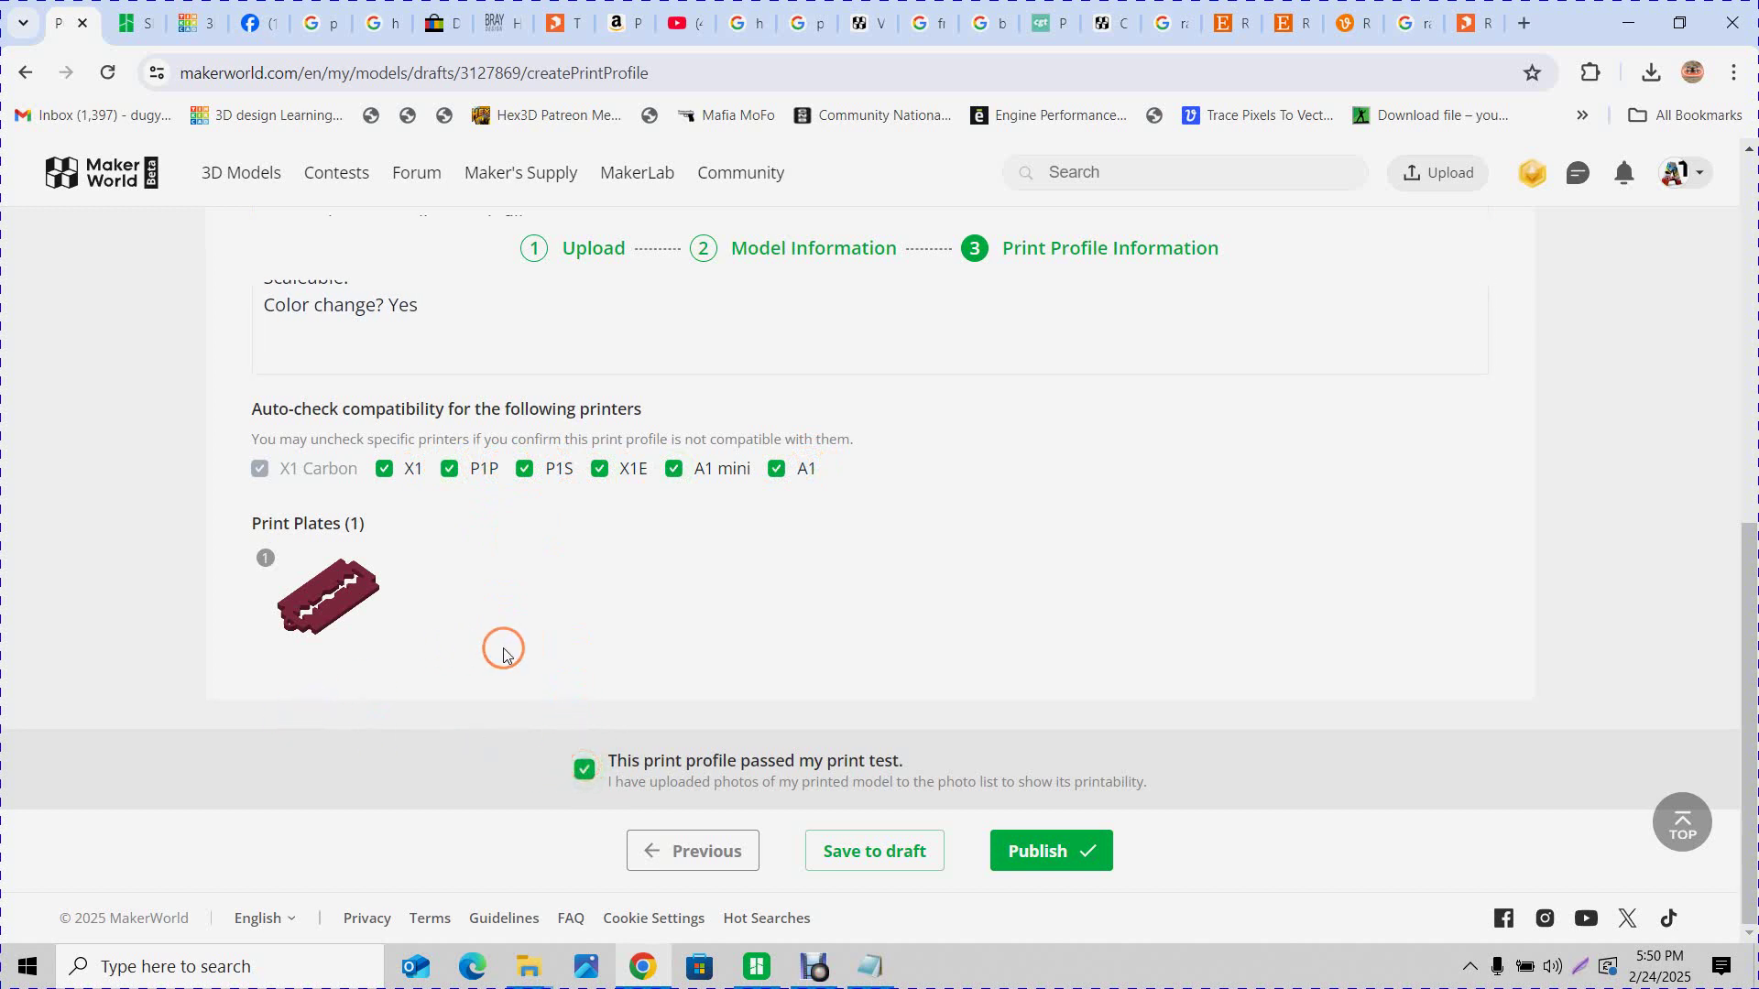
{"action": "scroll", "coordinate": [513, 650], "scroll_direction": "up", "scroll_amount": 5}
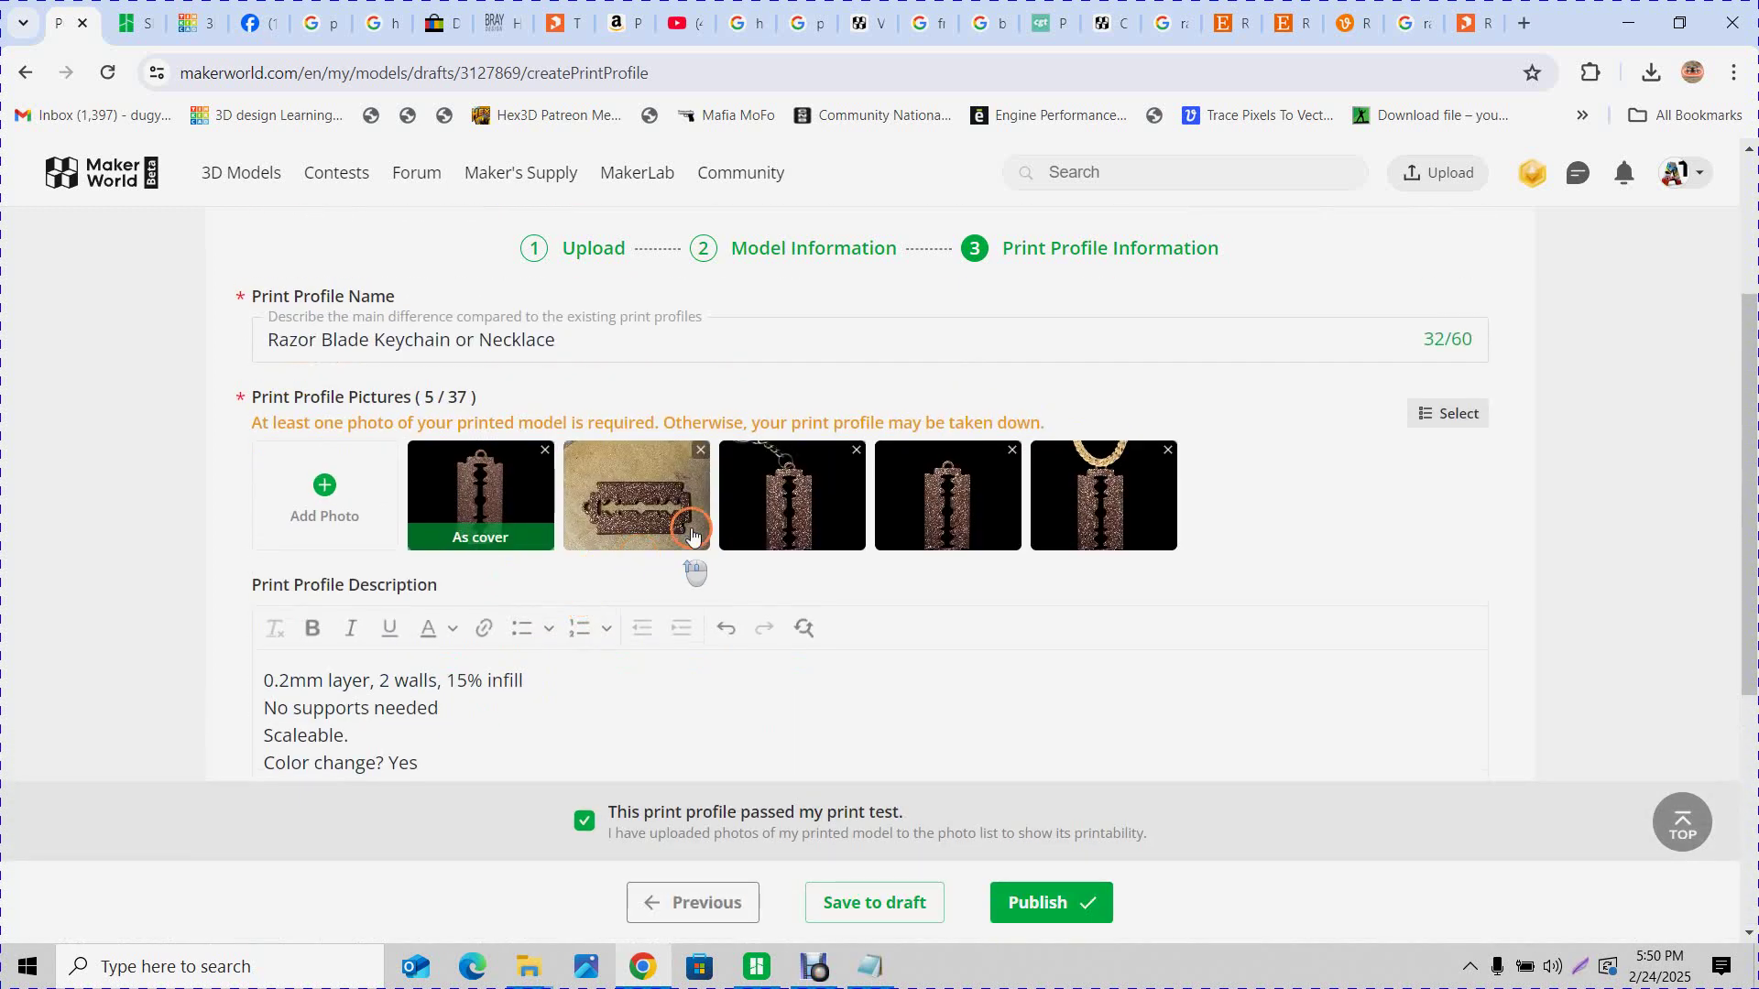
{"action": "scroll", "coordinate": [687, 568], "scroll_direction": "up", "scroll_amount": 3}
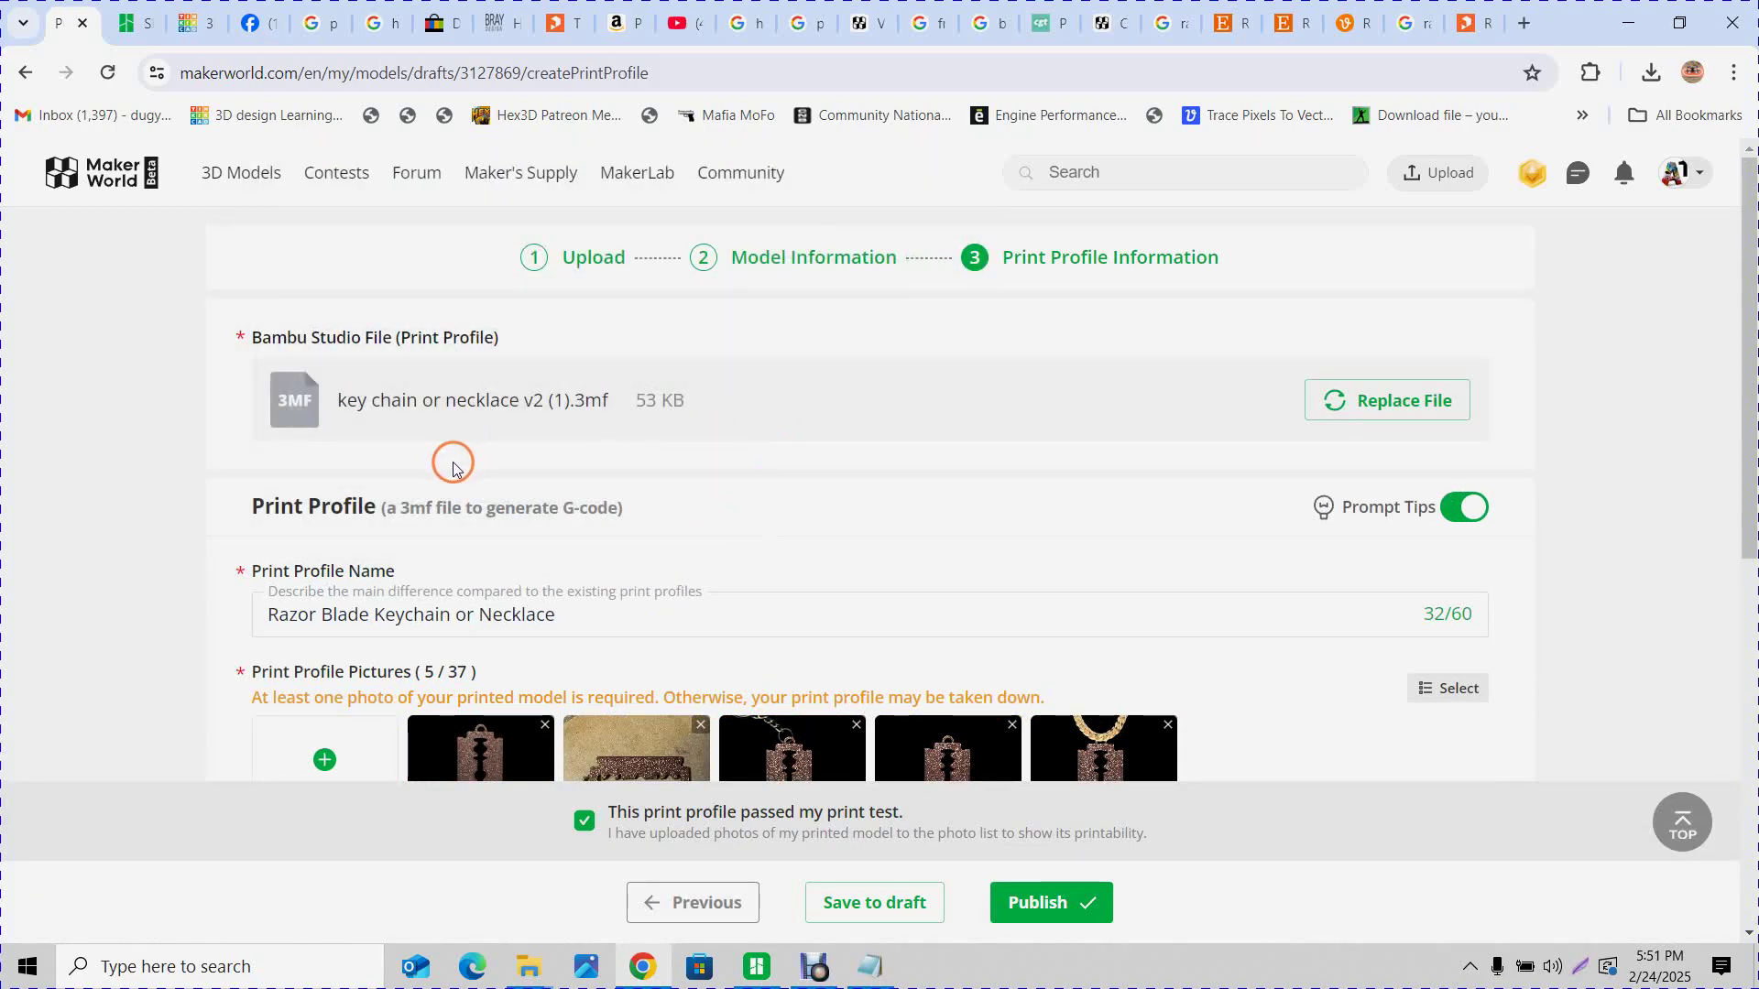
{"action": "scroll", "coordinate": [754, 439], "scroll_direction": "down", "scroll_amount": 1}
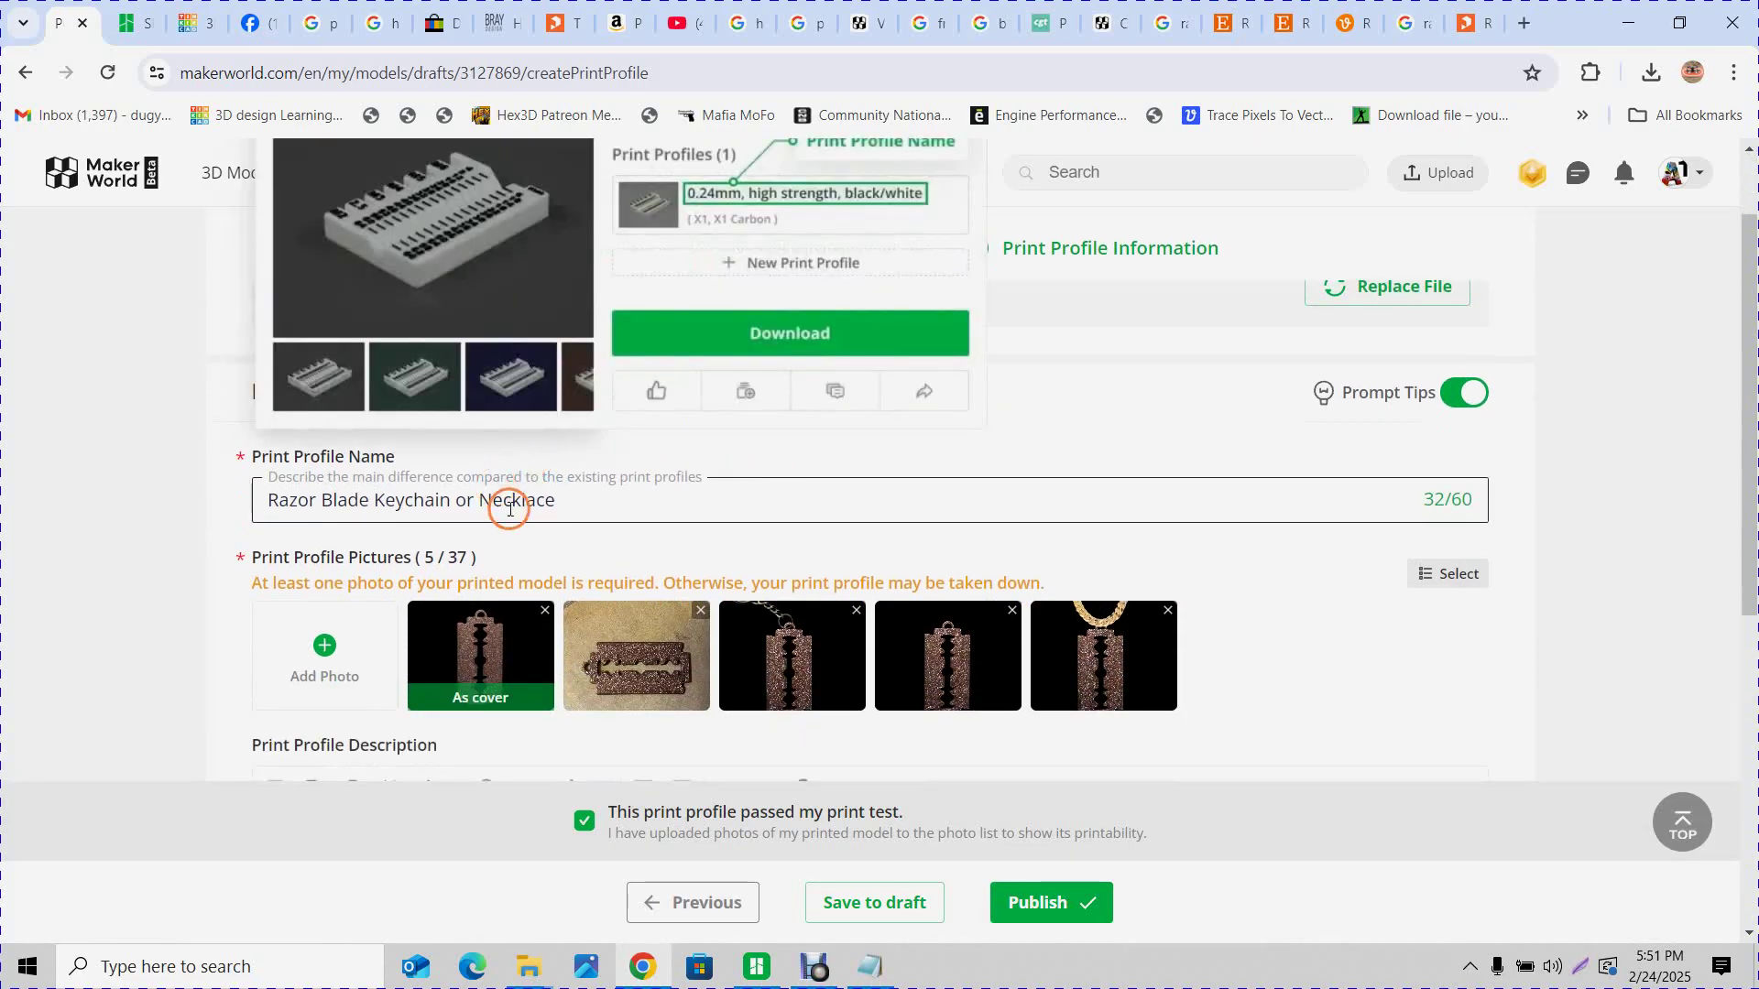
{"action": "scroll", "coordinate": [499, 613], "scroll_direction": "down", "scroll_amount": 8}
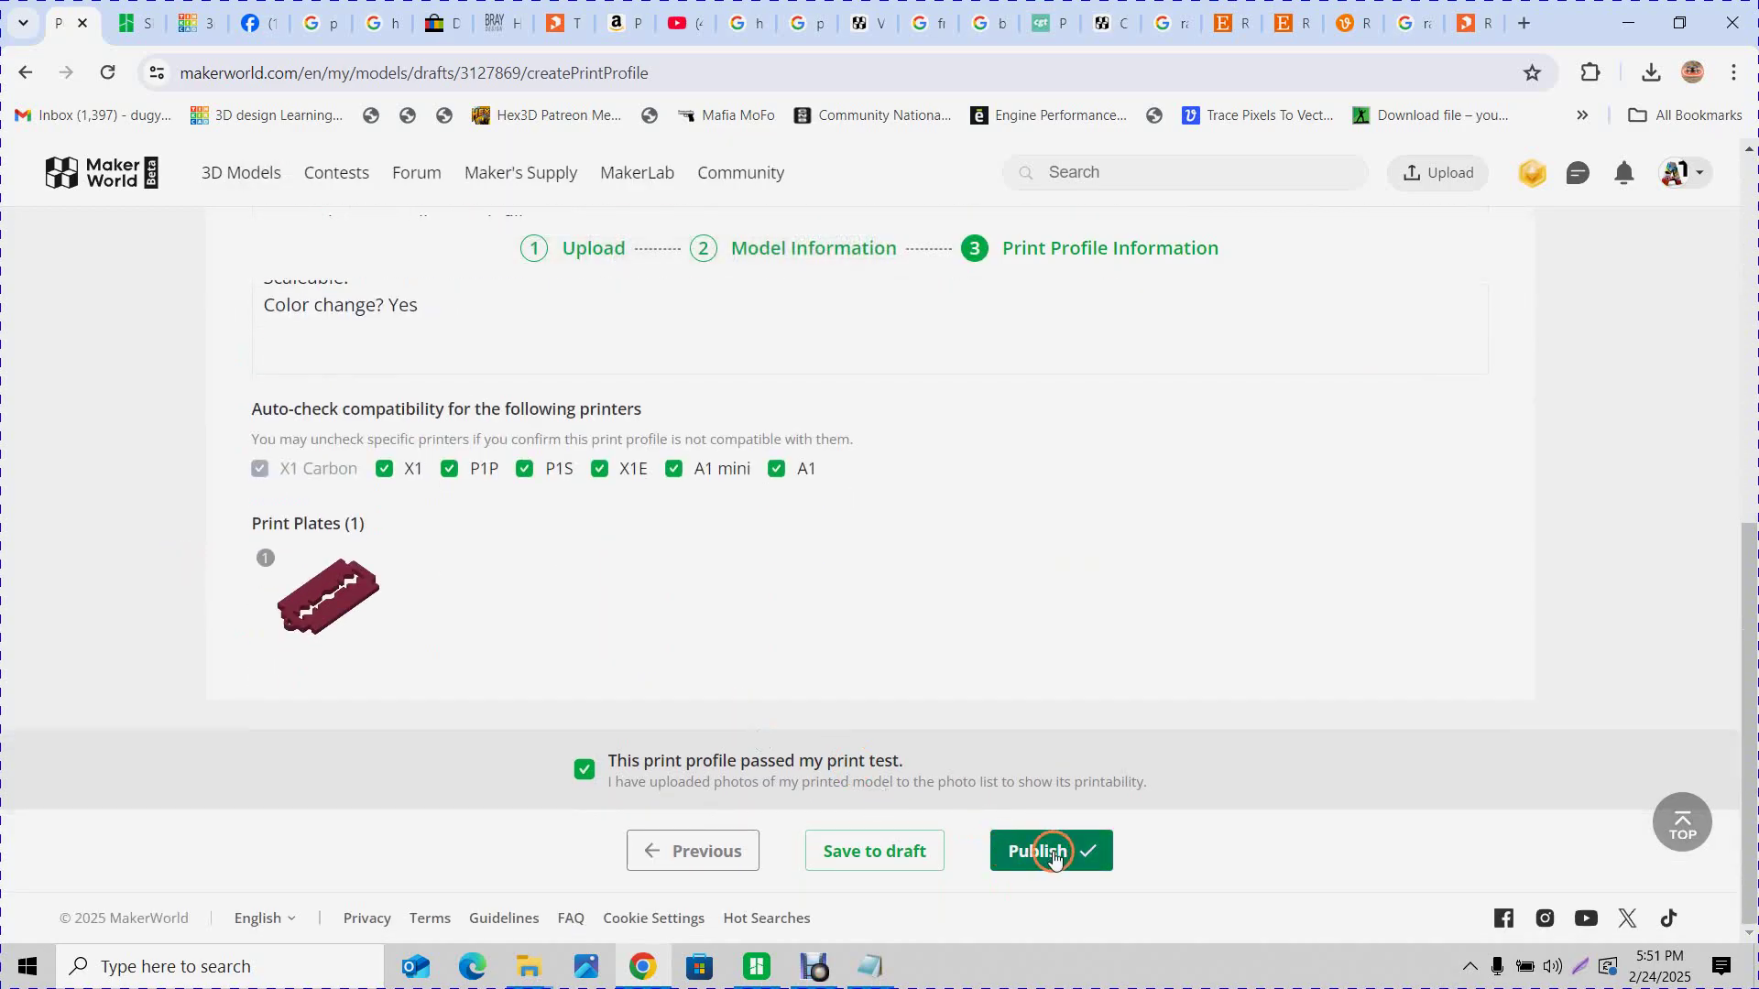
{"action": "left_click", "coordinate": [1053, 856]}
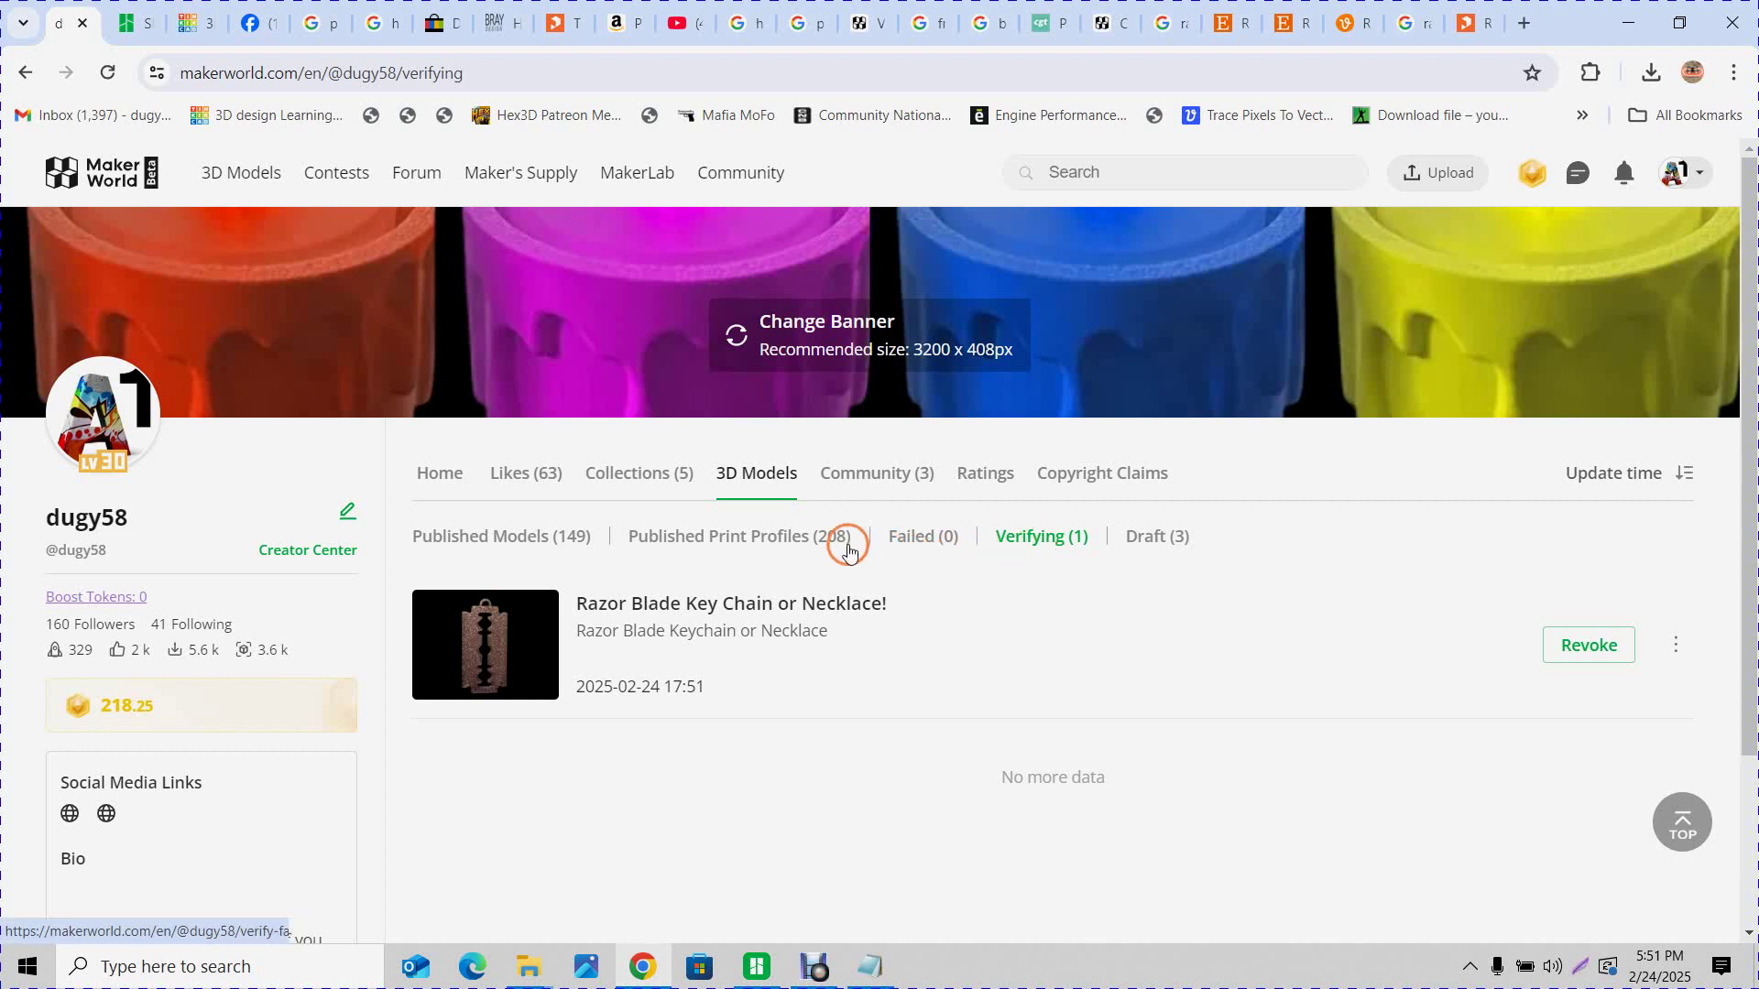
{"action": "left_click", "coordinate": [903, 336]}
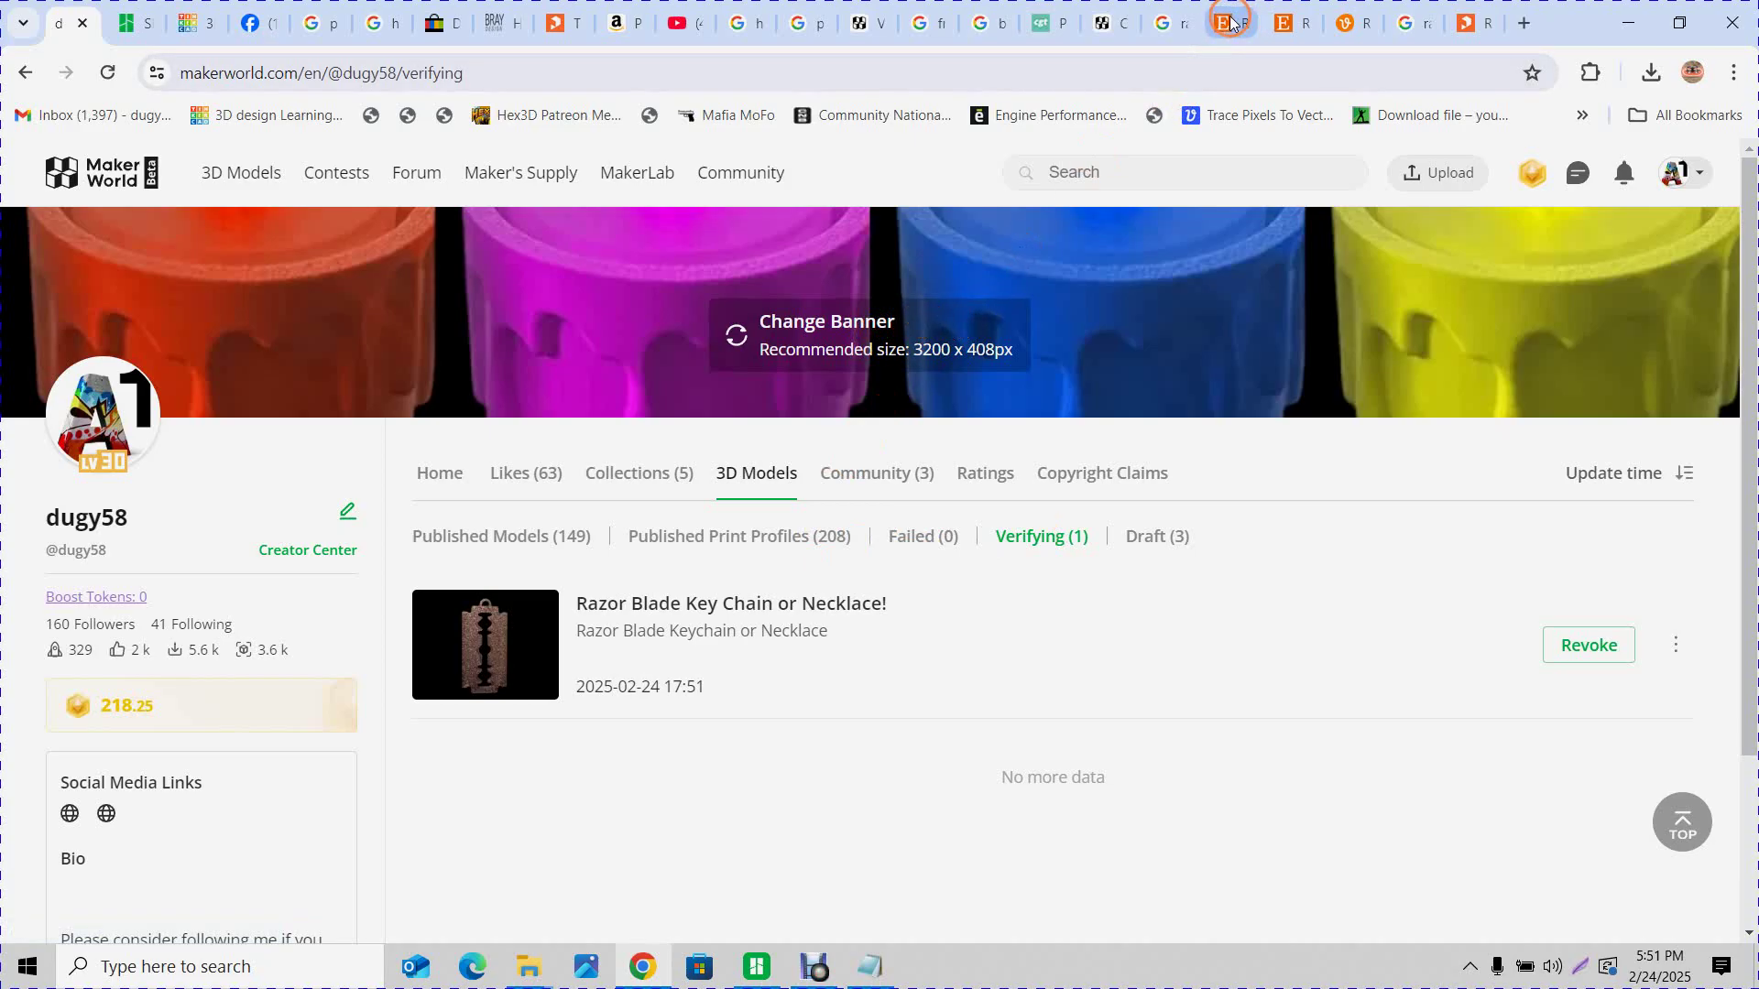
Switch to the Etsy "Razor Blade Png" listings and examine the razor blade cut-file designs
{"action": "mouse_move", "coordinate": [1228, 23]}
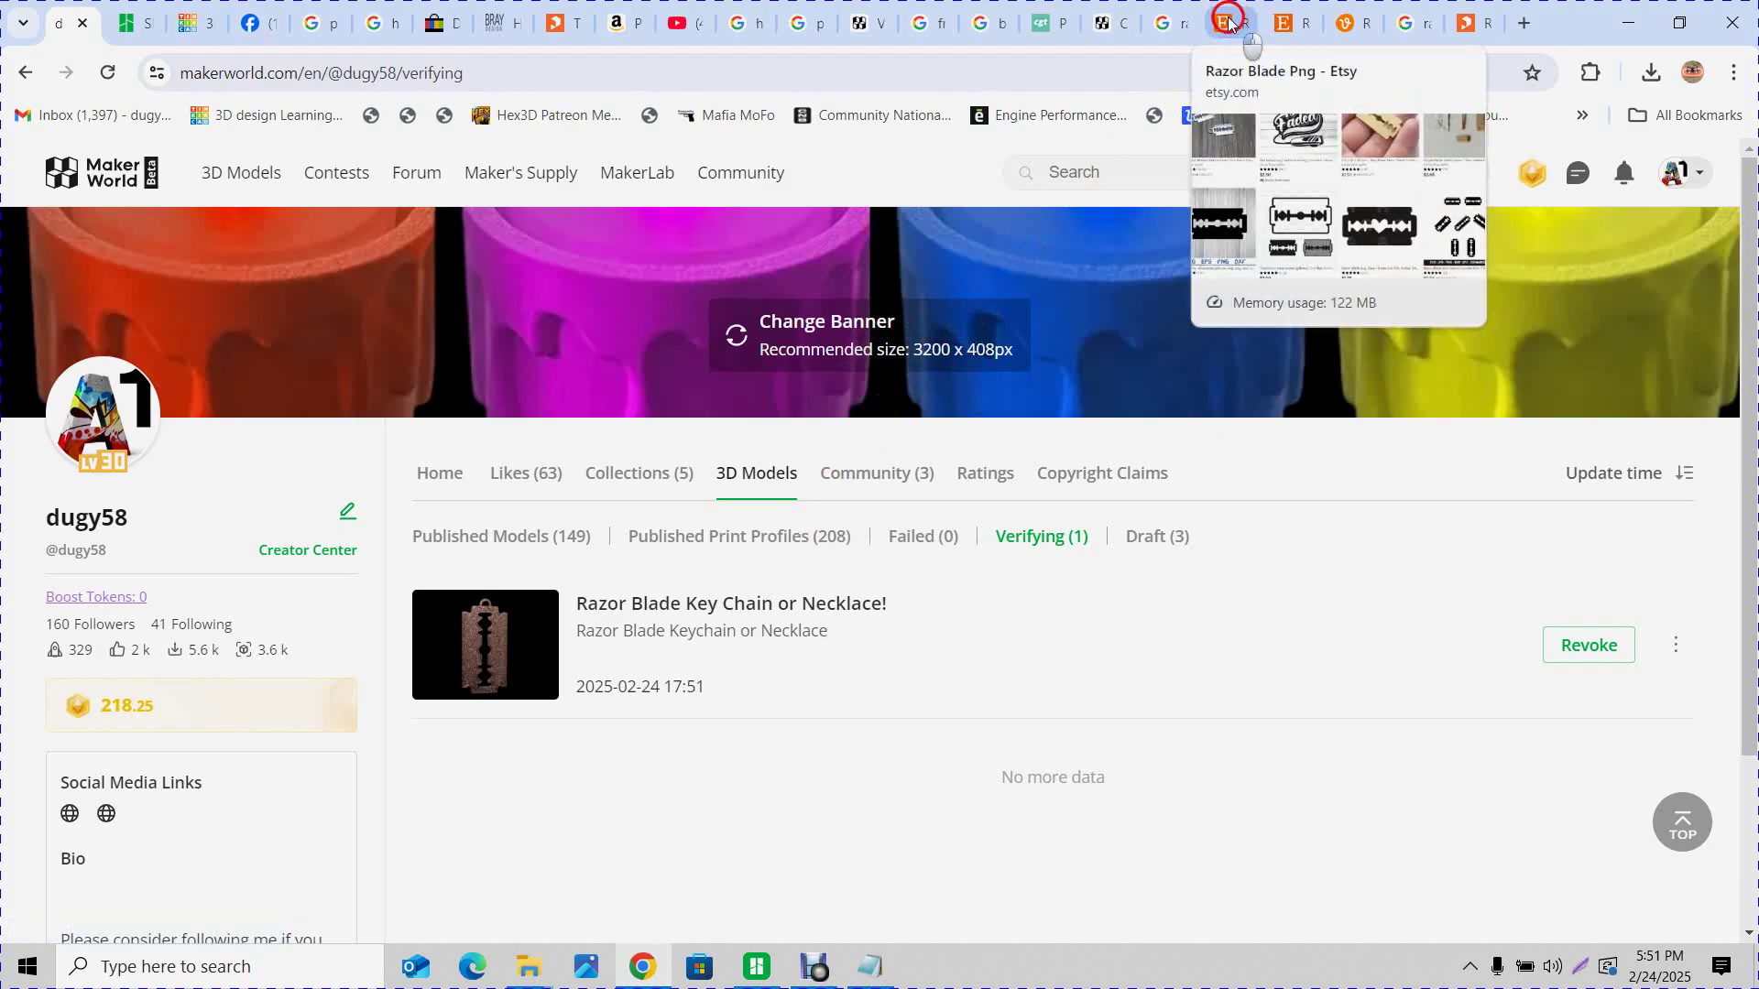
{"action": "left_click", "coordinate": [1229, 22]}
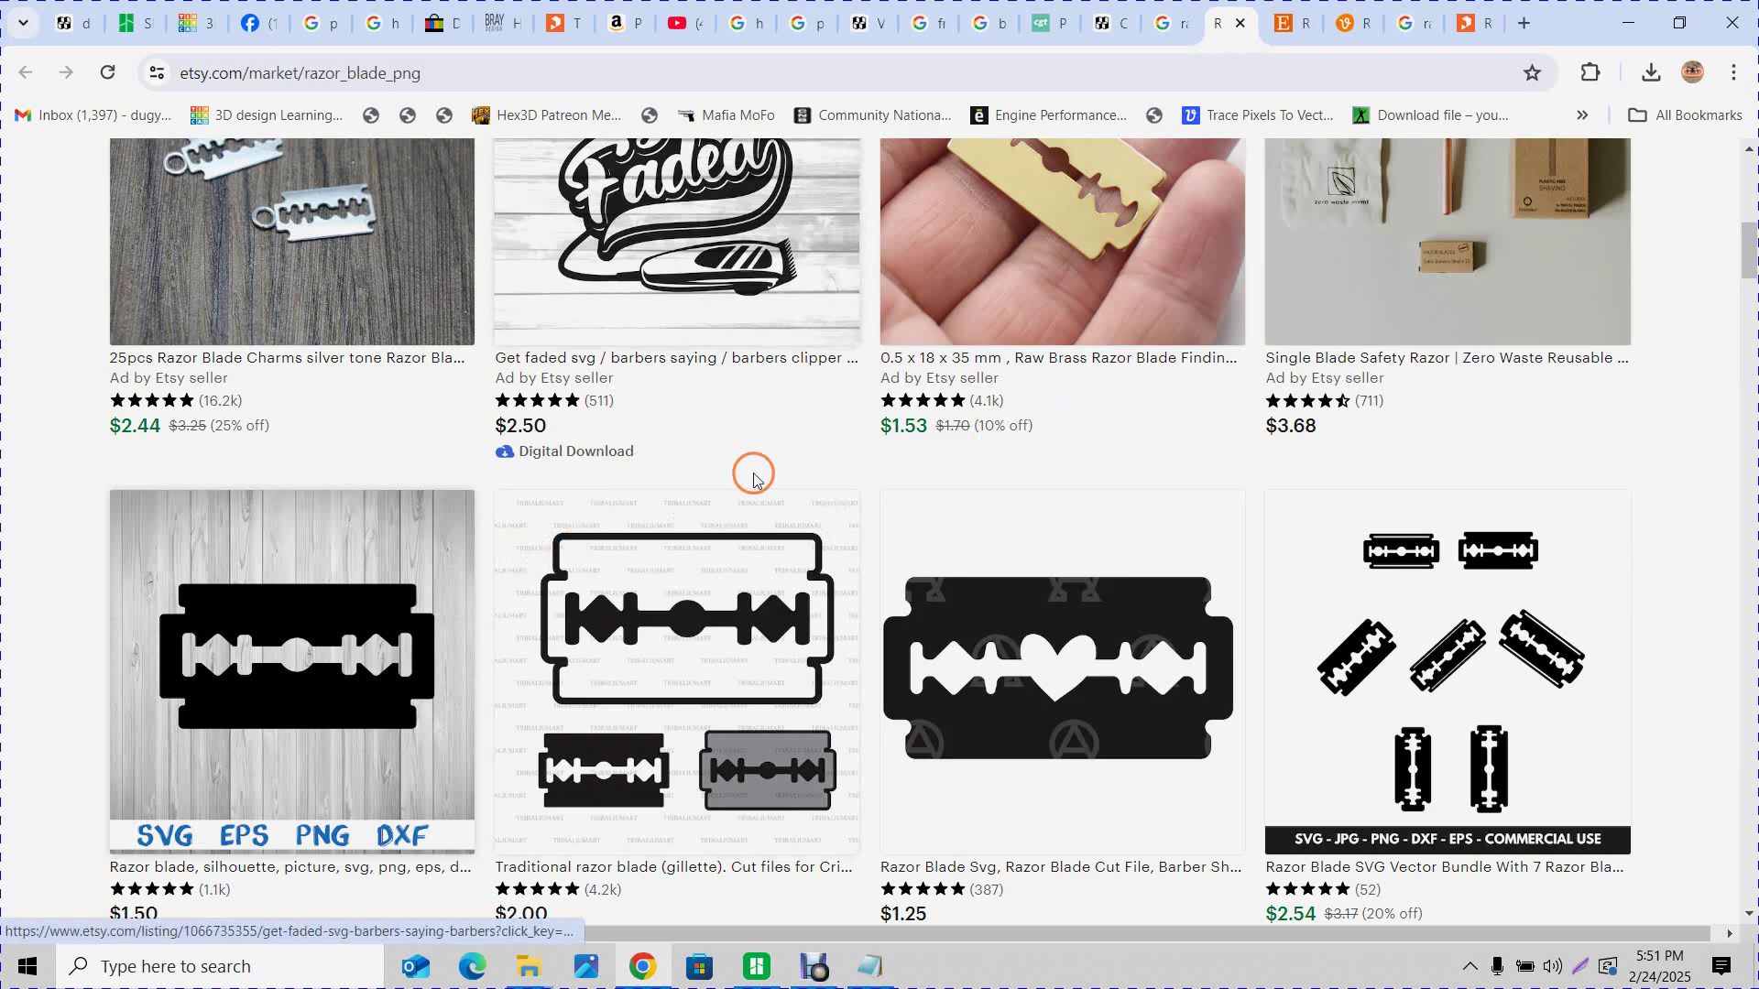
{"action": "scroll", "coordinate": [934, 655], "scroll_direction": "down", "scroll_amount": 3}
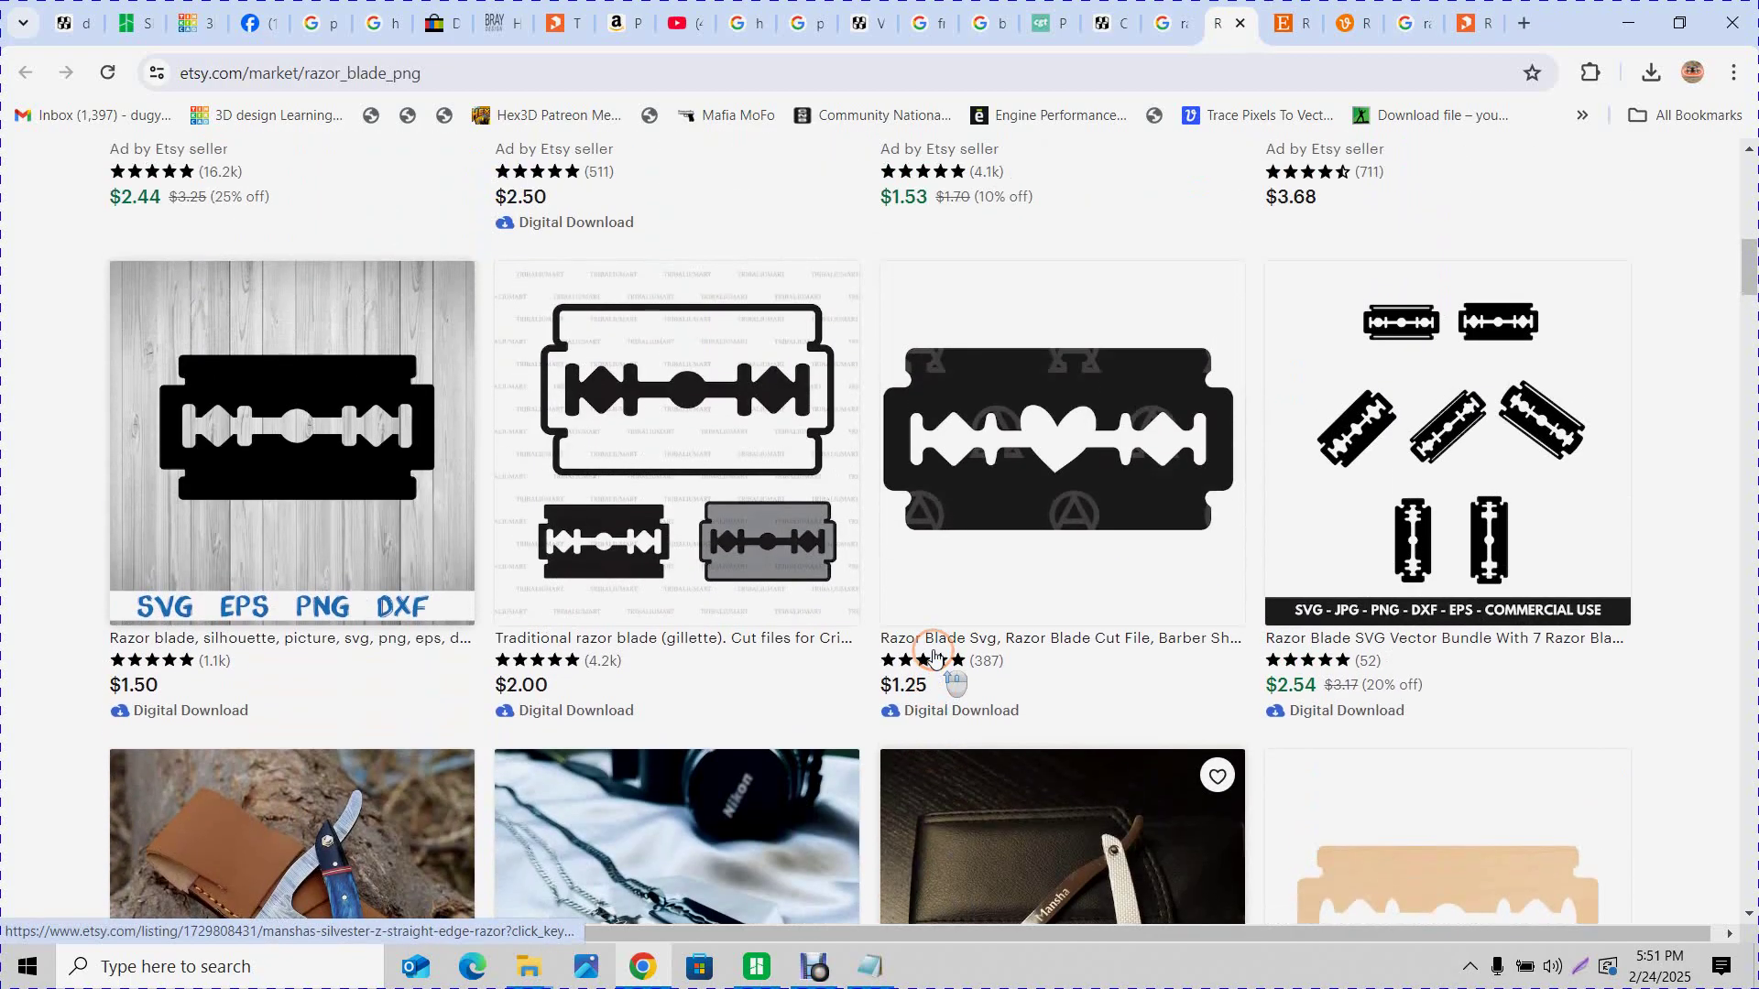
{"action": "scroll", "coordinate": [935, 656], "scroll_direction": "up", "scroll_amount": 1}
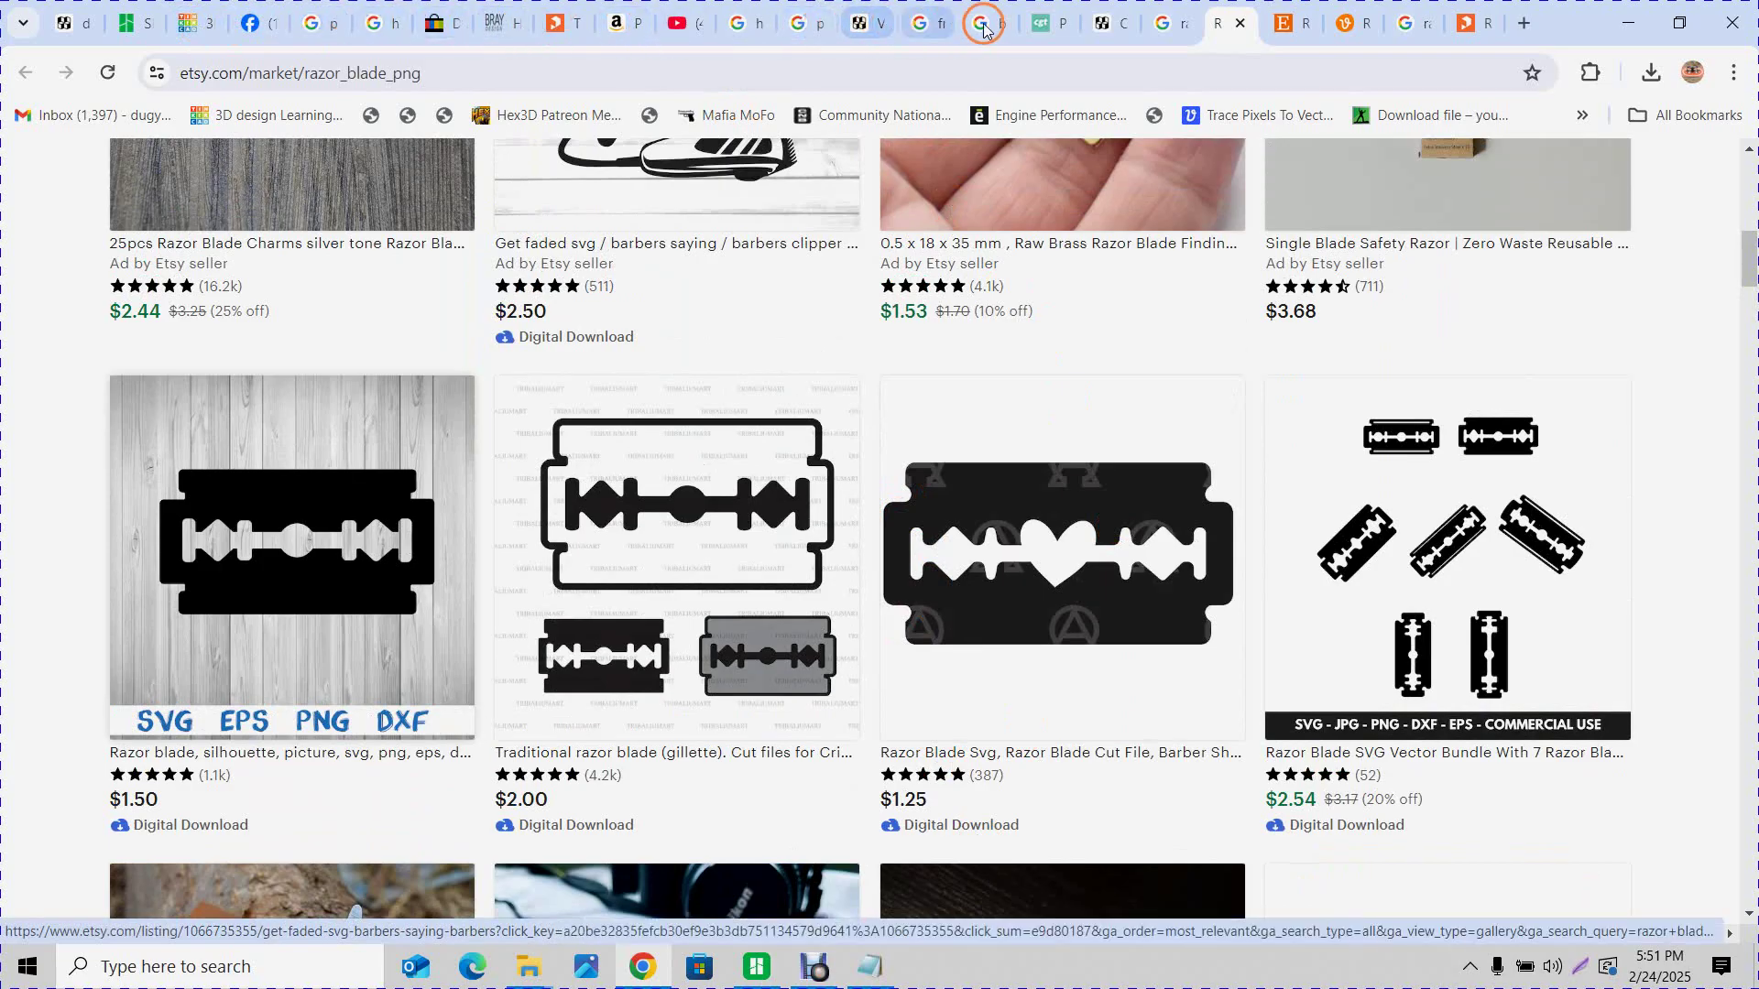
Switch to the Tinkercad design of the keychain and examine the LOVE HURTS lettering up close
{"action": "left_click", "coordinate": [181, 23]}
{"action": "scroll", "coordinate": [550, 810], "scroll_direction": "up", "scroll_amount": 5}
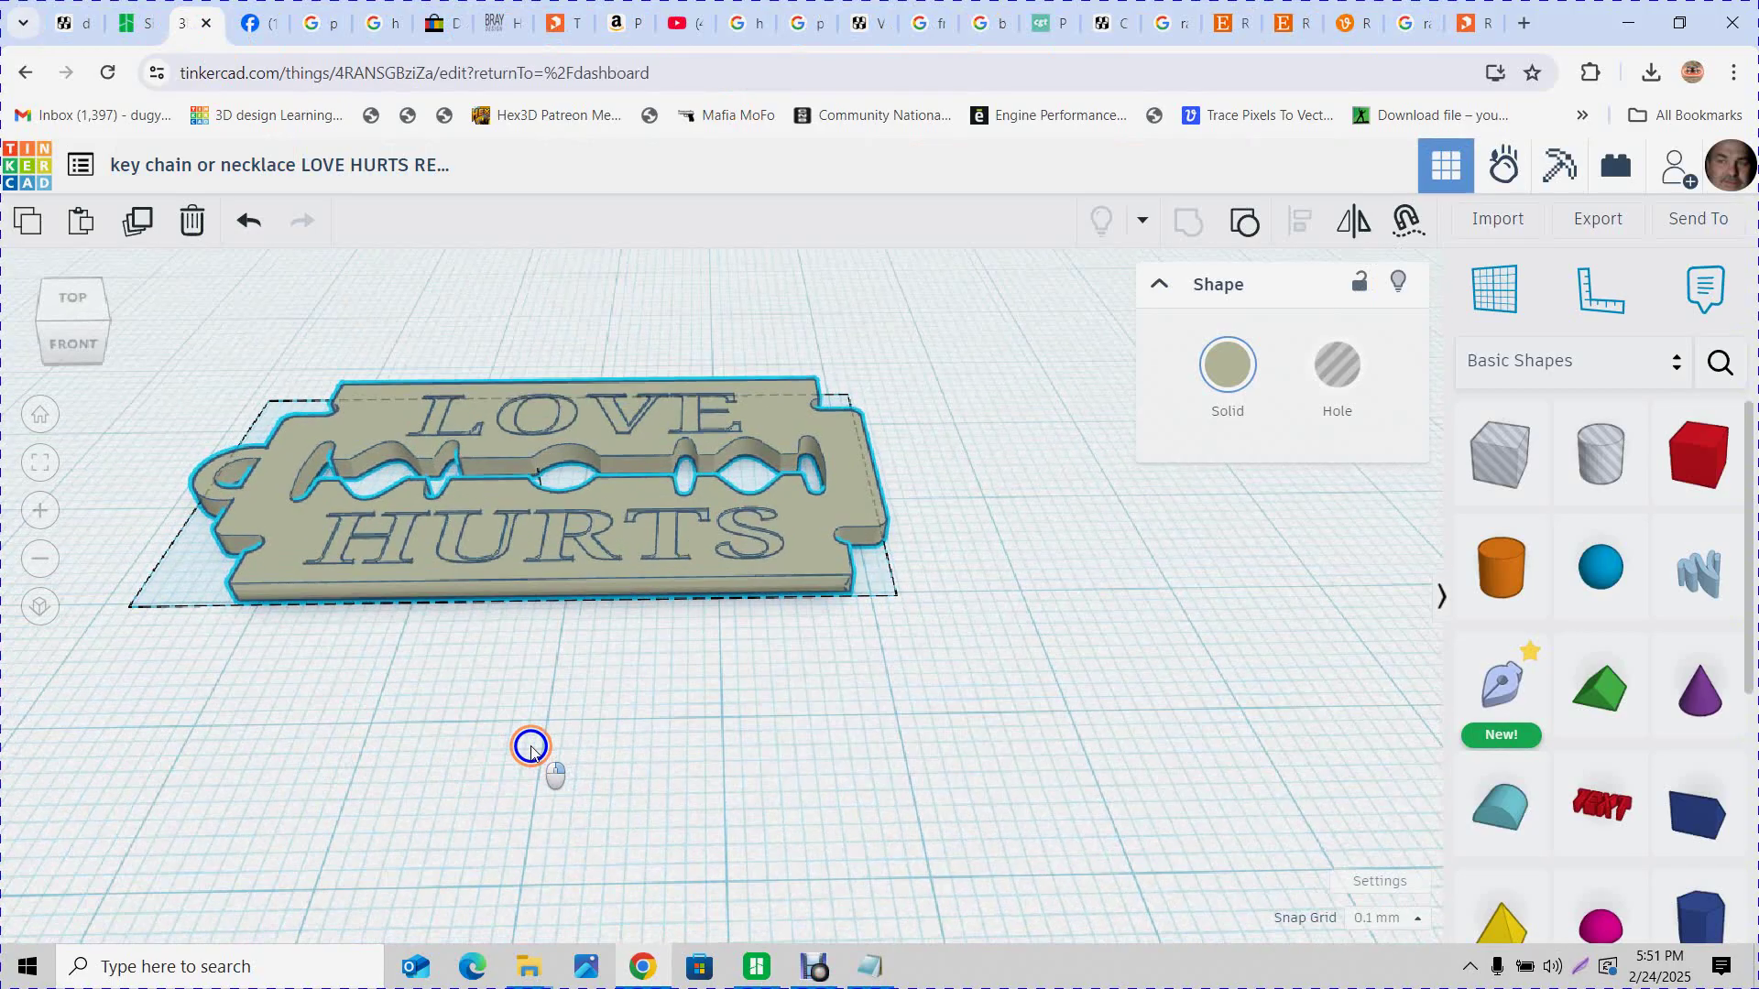
{"action": "scroll", "coordinate": [504, 751], "scroll_direction": "up", "scroll_amount": 3}
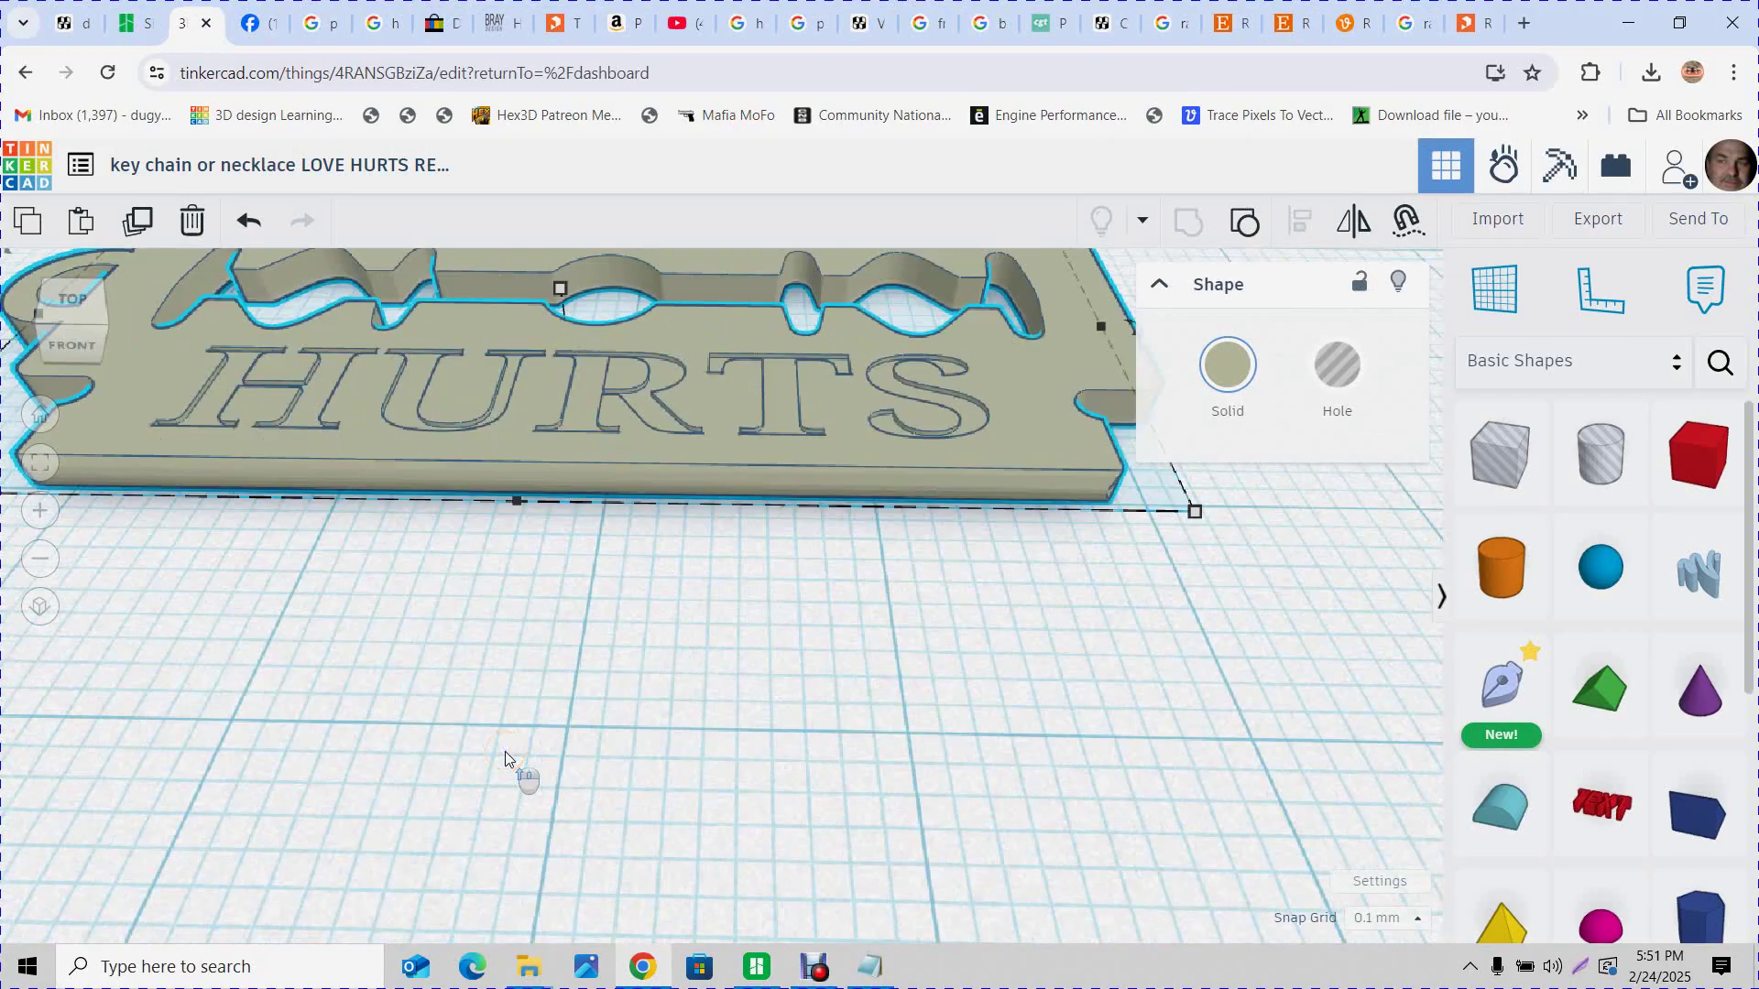
{"action": "scroll", "coordinate": [529, 752], "scroll_direction": "down", "scroll_amount": 2}
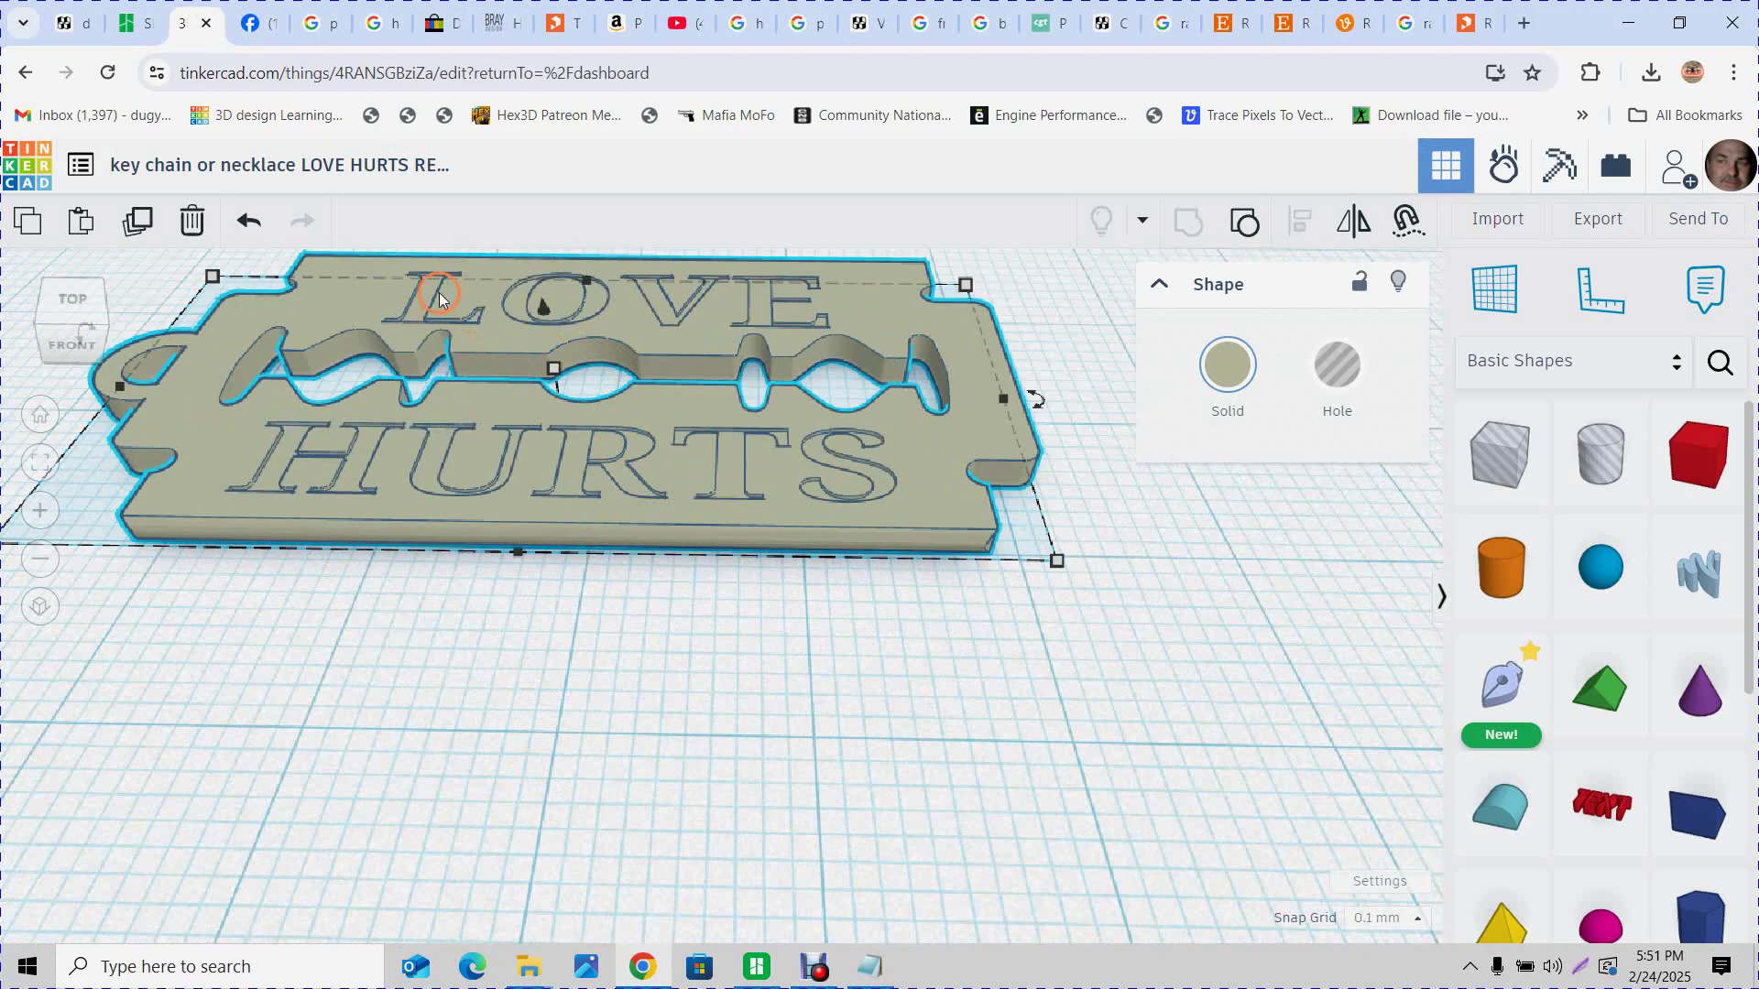
Examine the LOVE HURTS keychain's bevelled edge, cutouts and engraved letters from several angles and distances
{"action": "left_click_drag", "start_coordinate": [1040, 710], "coordinate": [1012, 696]}
{"action": "scroll", "coordinate": [1008, 694], "scroll_direction": "down", "scroll_amount": 5}
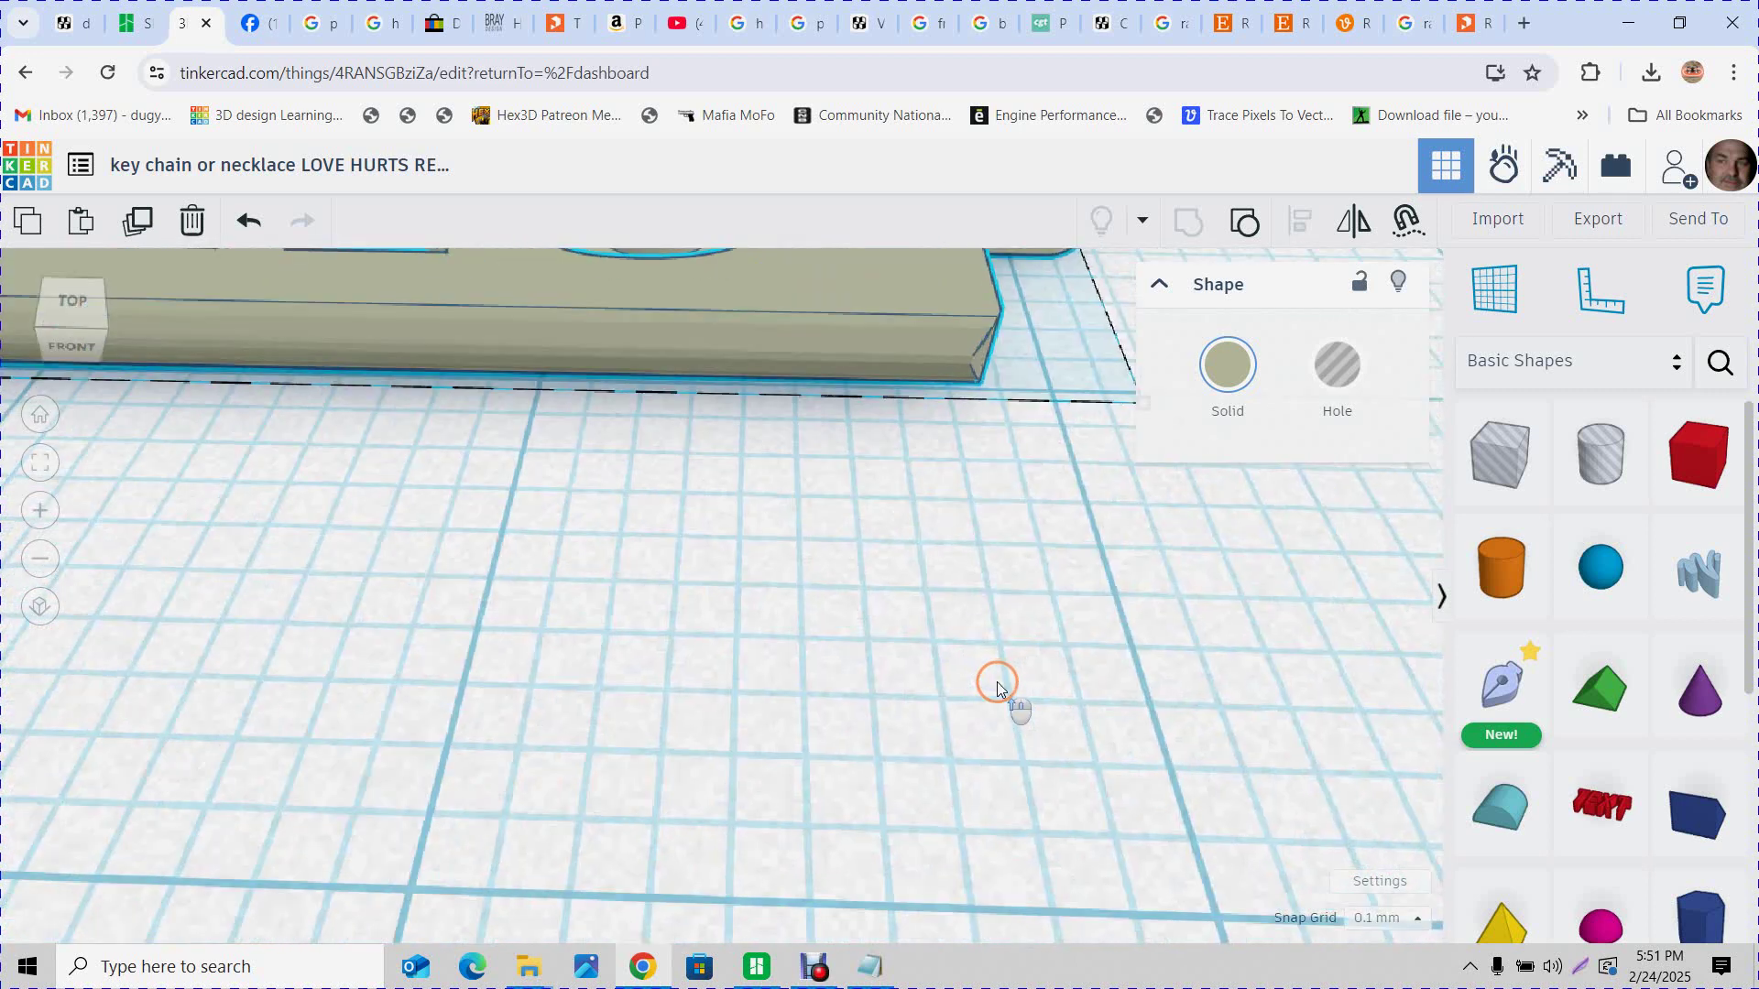
{"action": "left_click_drag", "start_coordinate": [738, 696], "coordinate": [726, 734]}
{"action": "scroll", "coordinate": [727, 730], "scroll_direction": "up", "scroll_amount": 6}
{"action": "left_click_drag", "start_coordinate": [847, 568], "coordinate": [1207, 540]}
{"action": "scroll", "coordinate": [1023, 559], "scroll_direction": "down", "scroll_amount": 5}
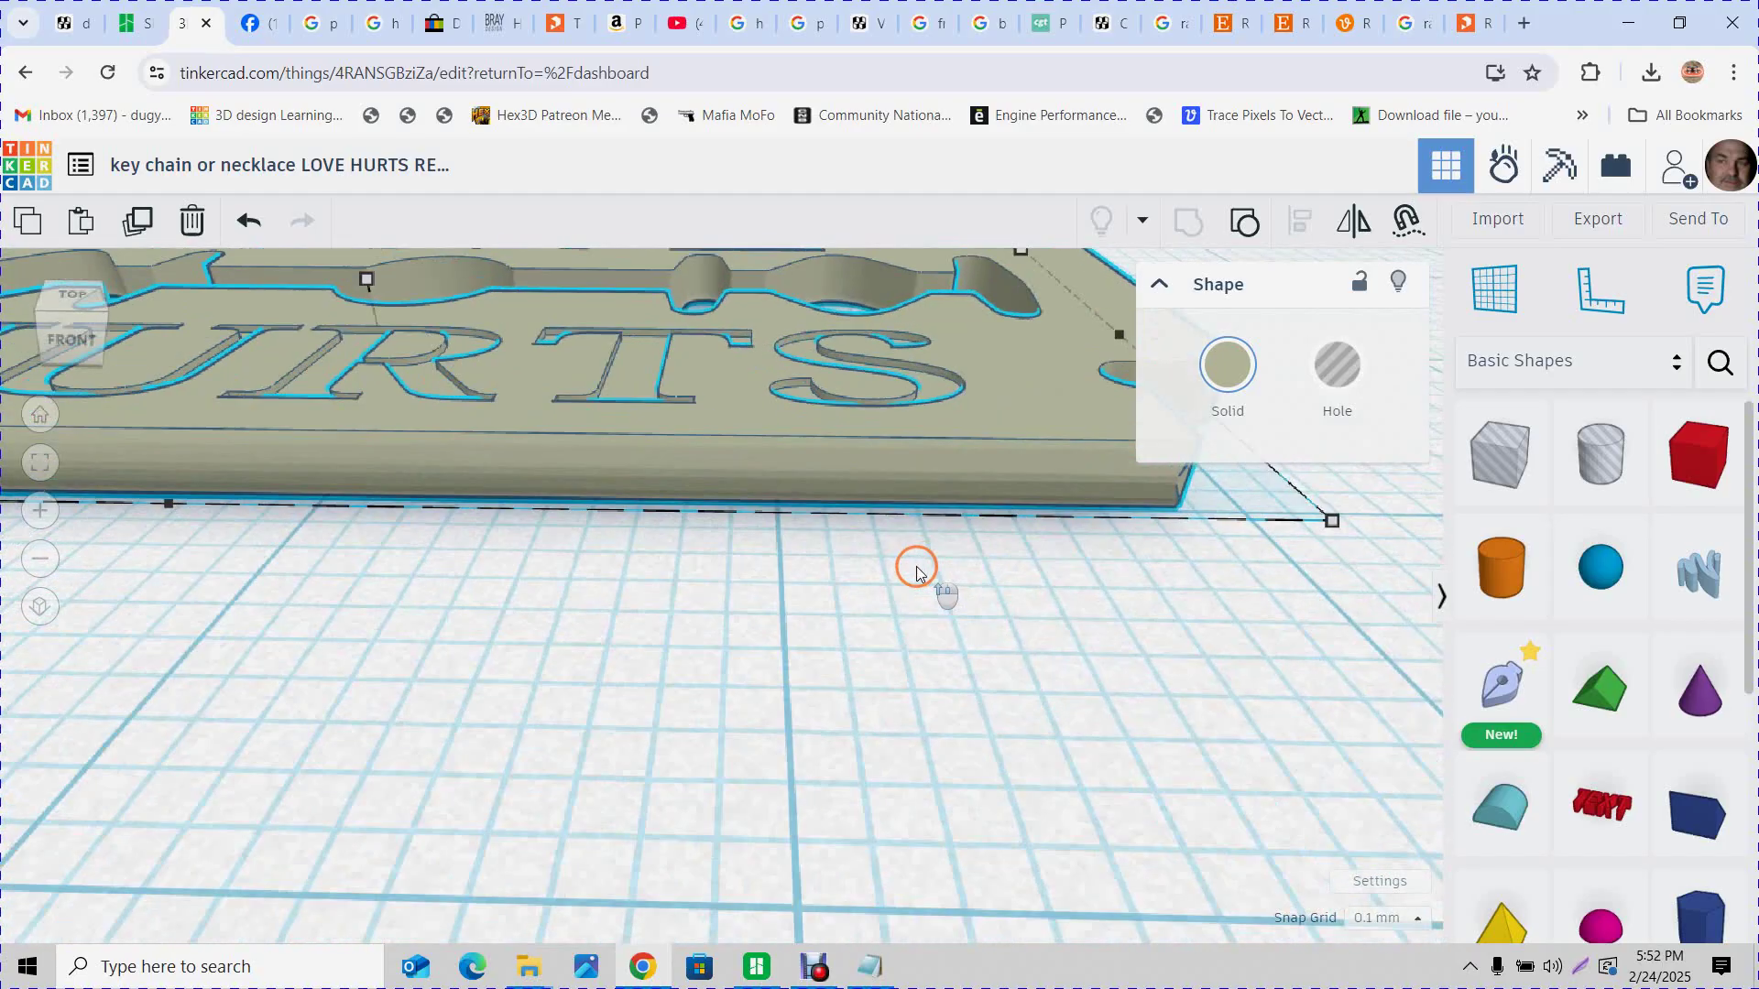
{"action": "left_click_drag", "start_coordinate": [708, 586], "coordinate": [700, 660]}
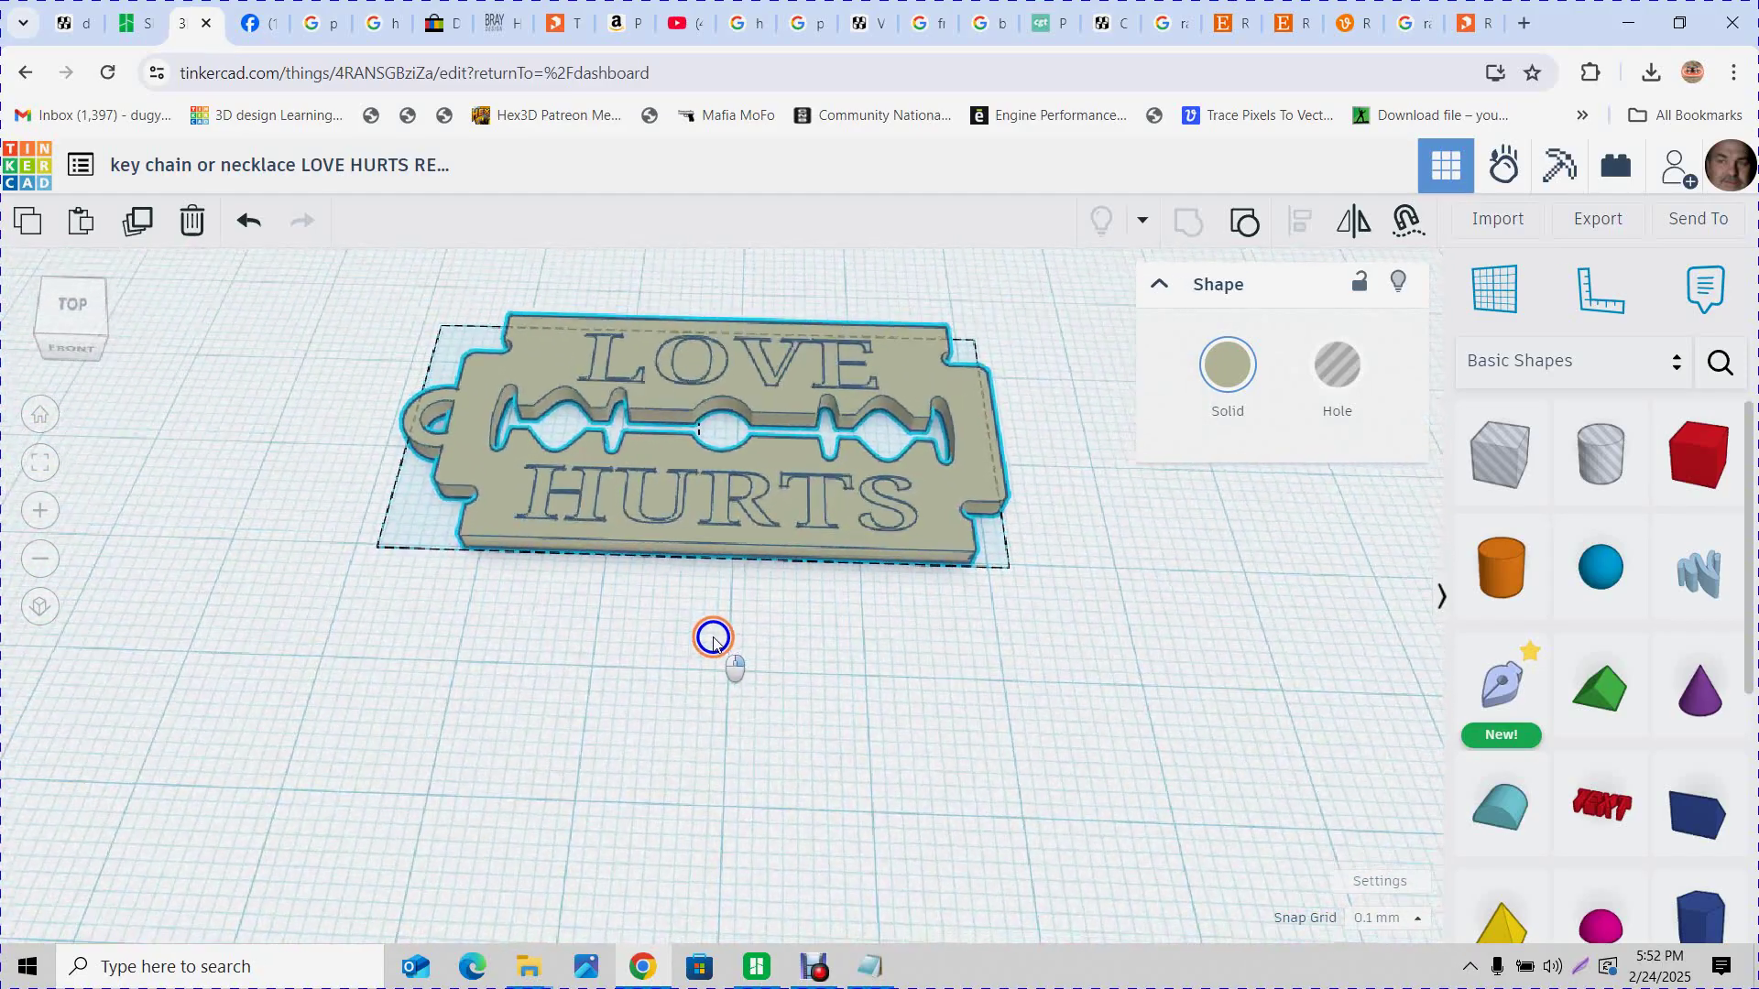
{"action": "left_click_drag", "start_coordinate": [755, 575], "coordinate": [758, 699]}
{"action": "scroll", "coordinate": [760, 702], "scroll_direction": "up", "scroll_amount": 3}
{"action": "scroll", "coordinate": [760, 703], "scroll_direction": "down", "scroll_amount": 4}
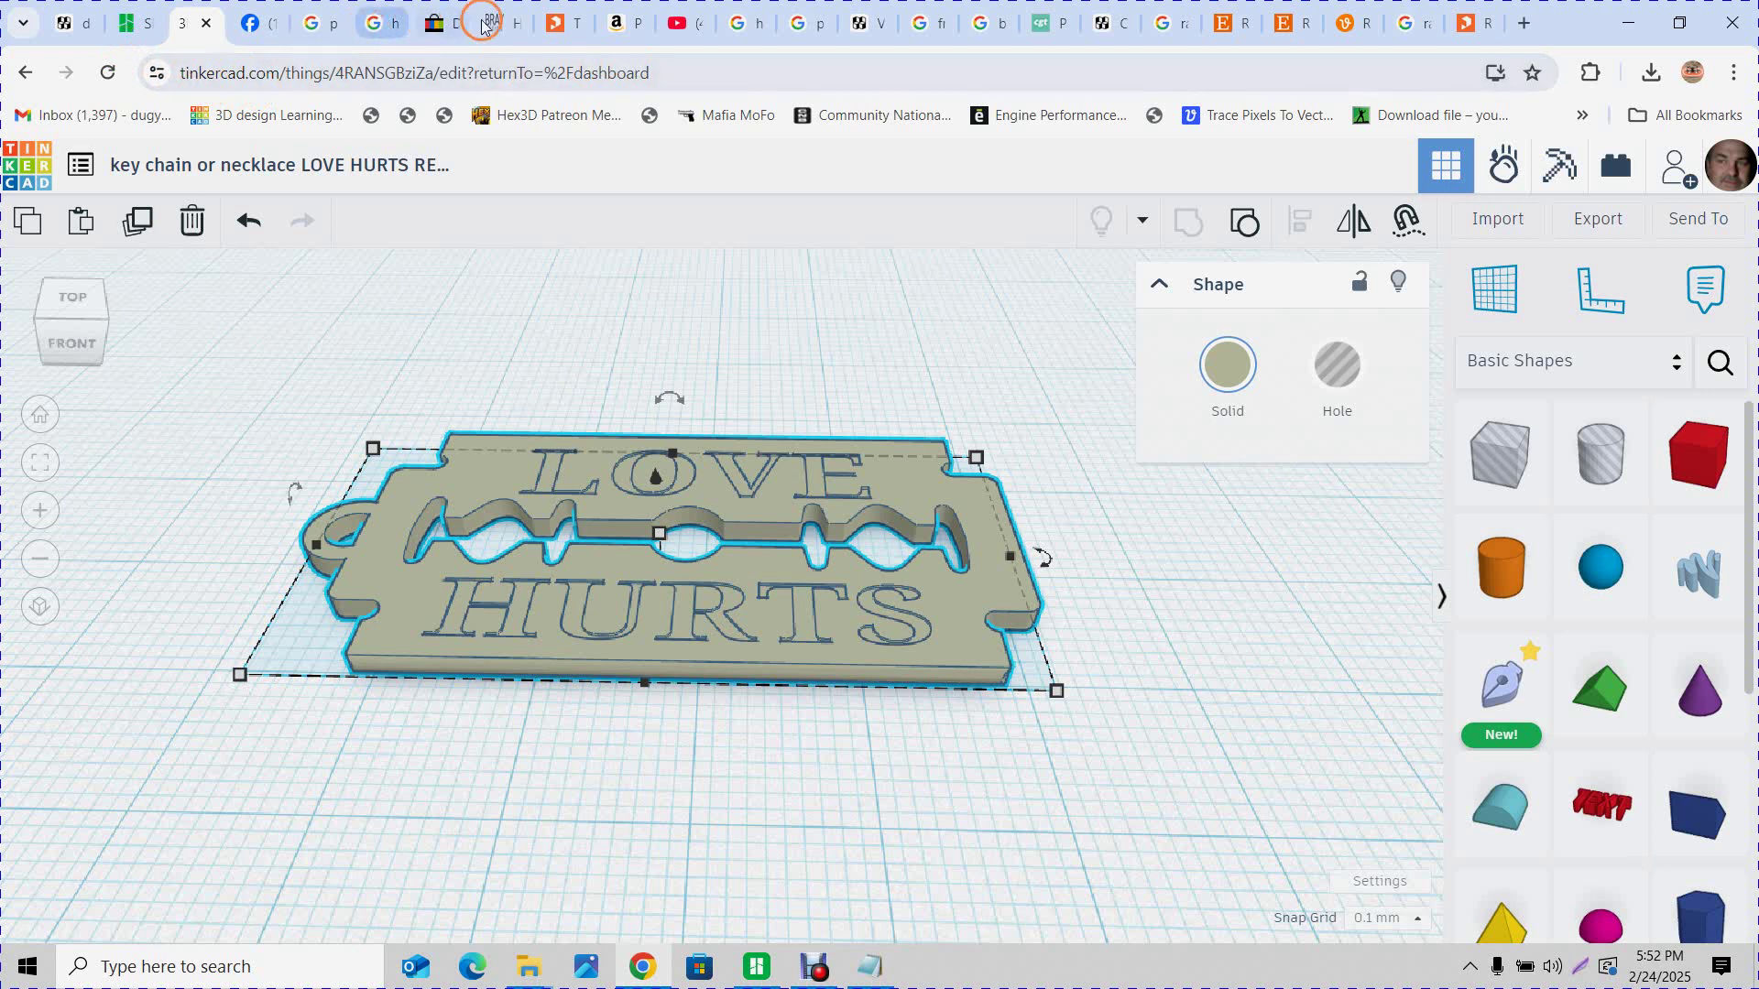
Close the pillow squares, pillow vase, free PNG logos and balloon search pages and the CGTrader page
{"action": "left_click", "coordinate": [761, 24]}
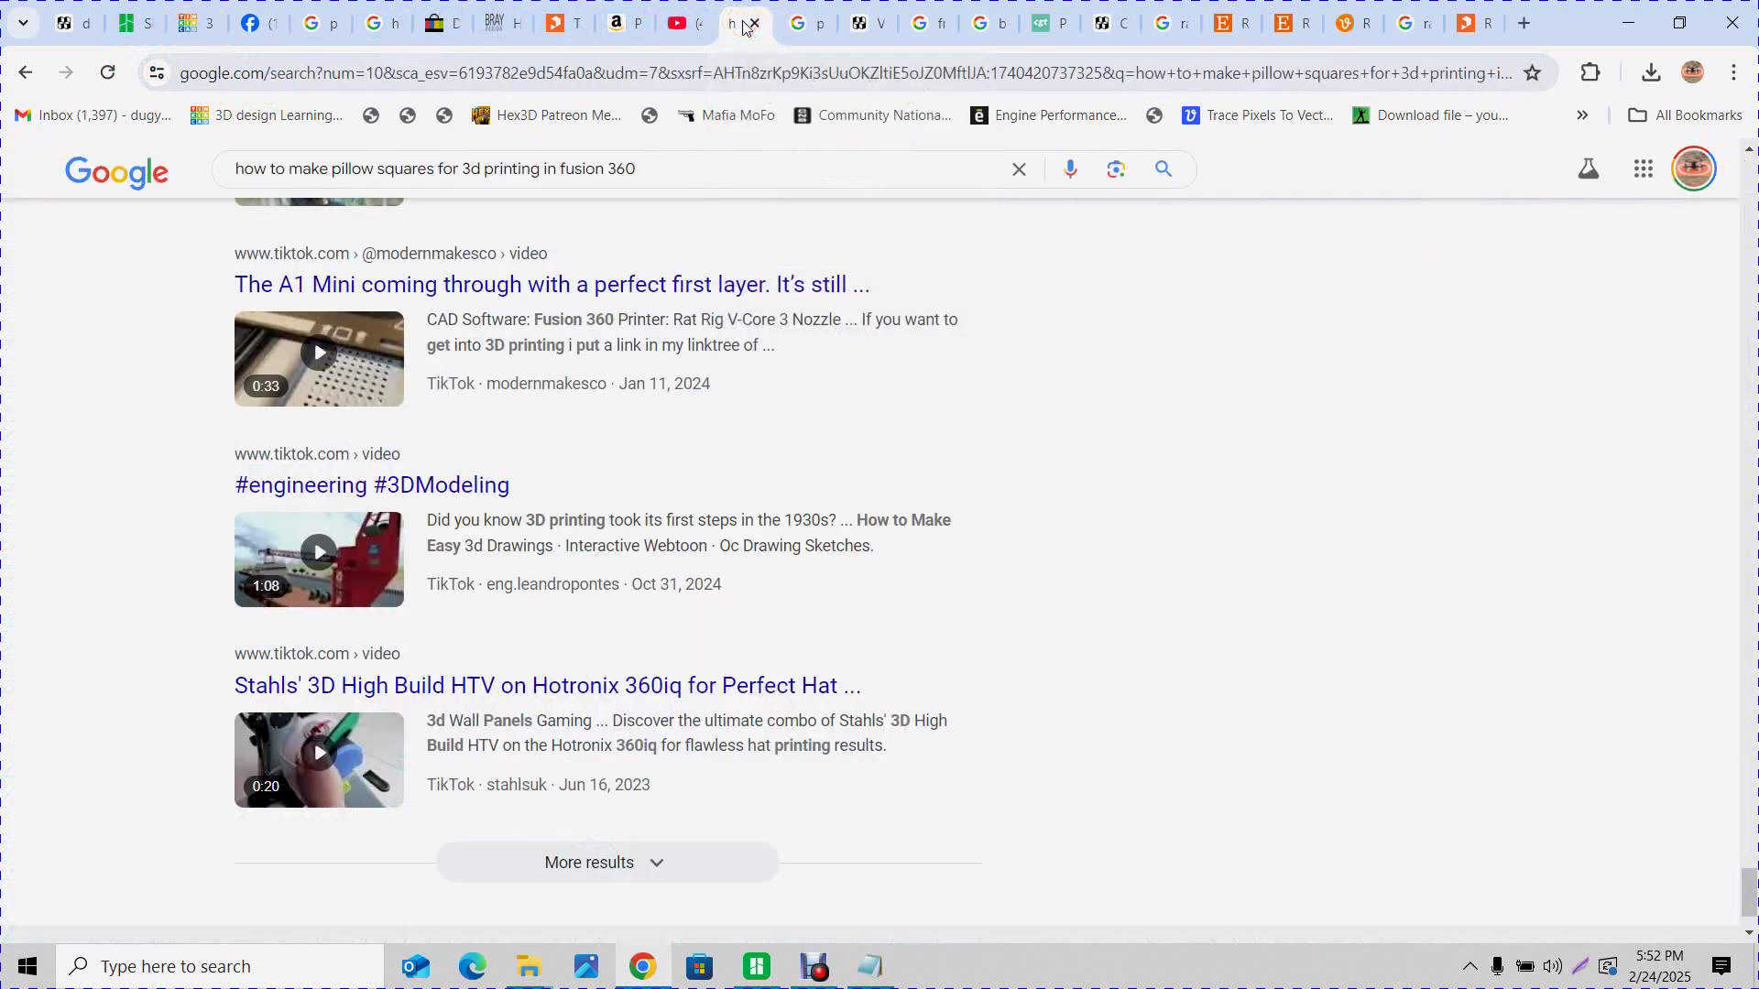
{"action": "left_click", "coordinate": [756, 22]}
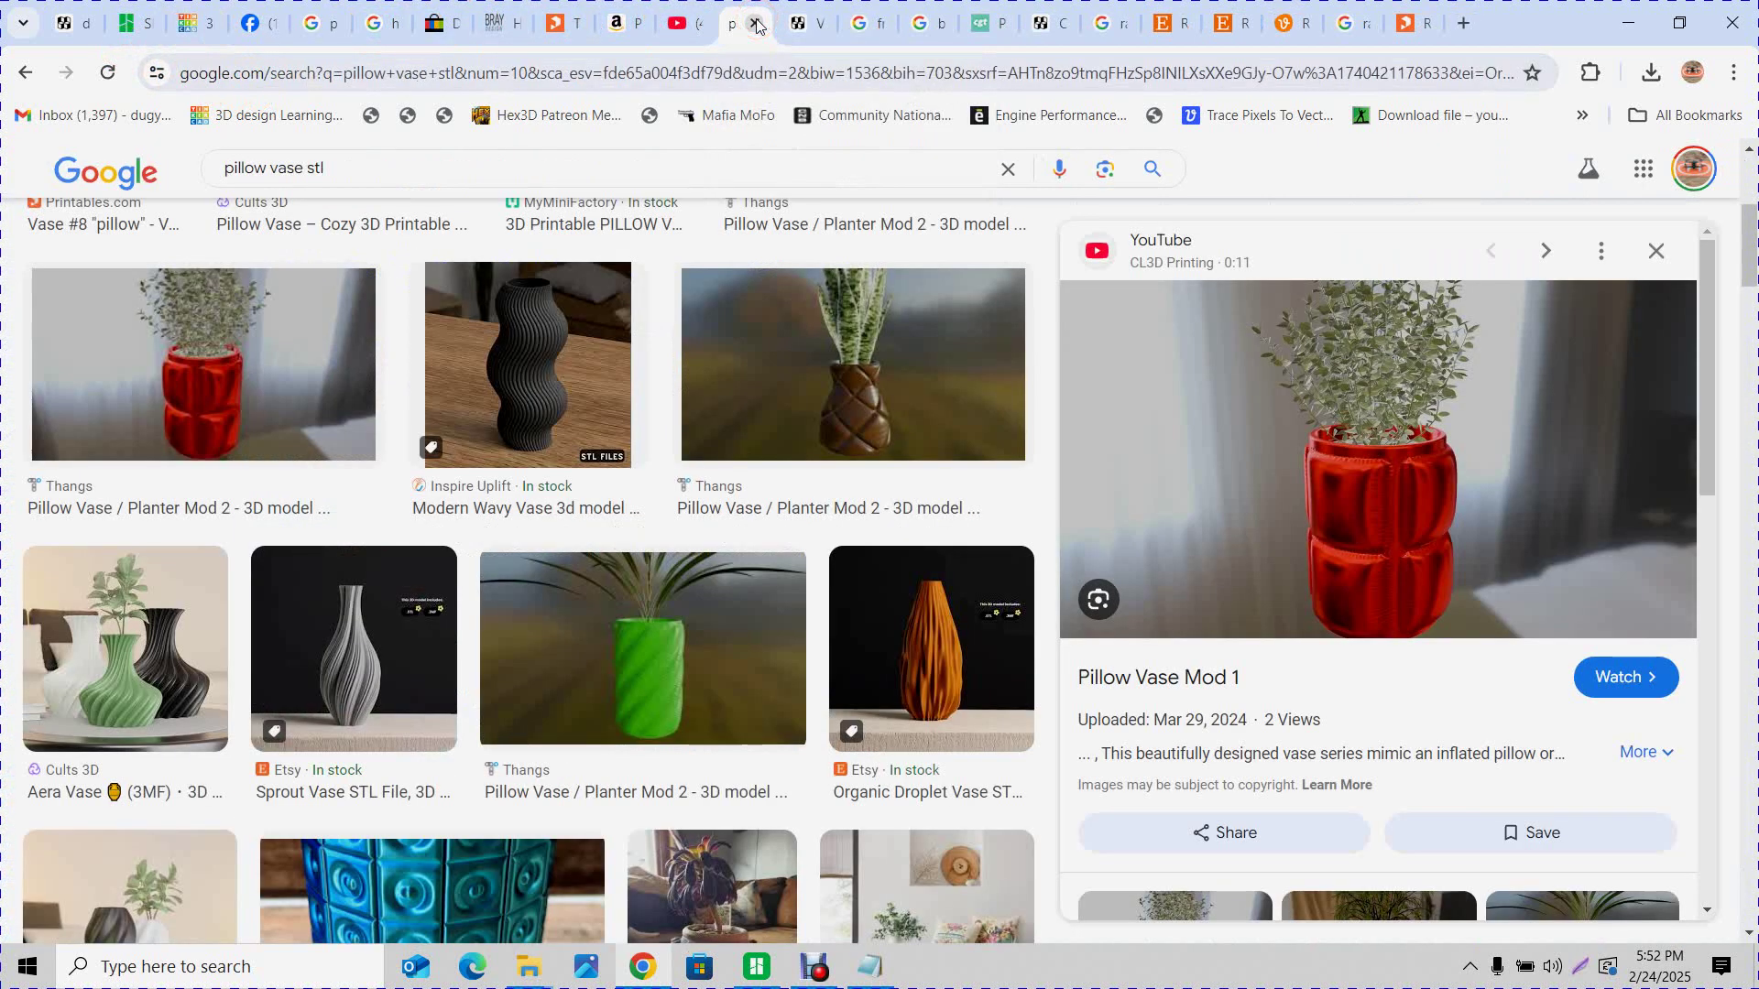
{"action": "left_click", "coordinate": [757, 22]}
{"action": "left_click", "coordinate": [803, 26]}
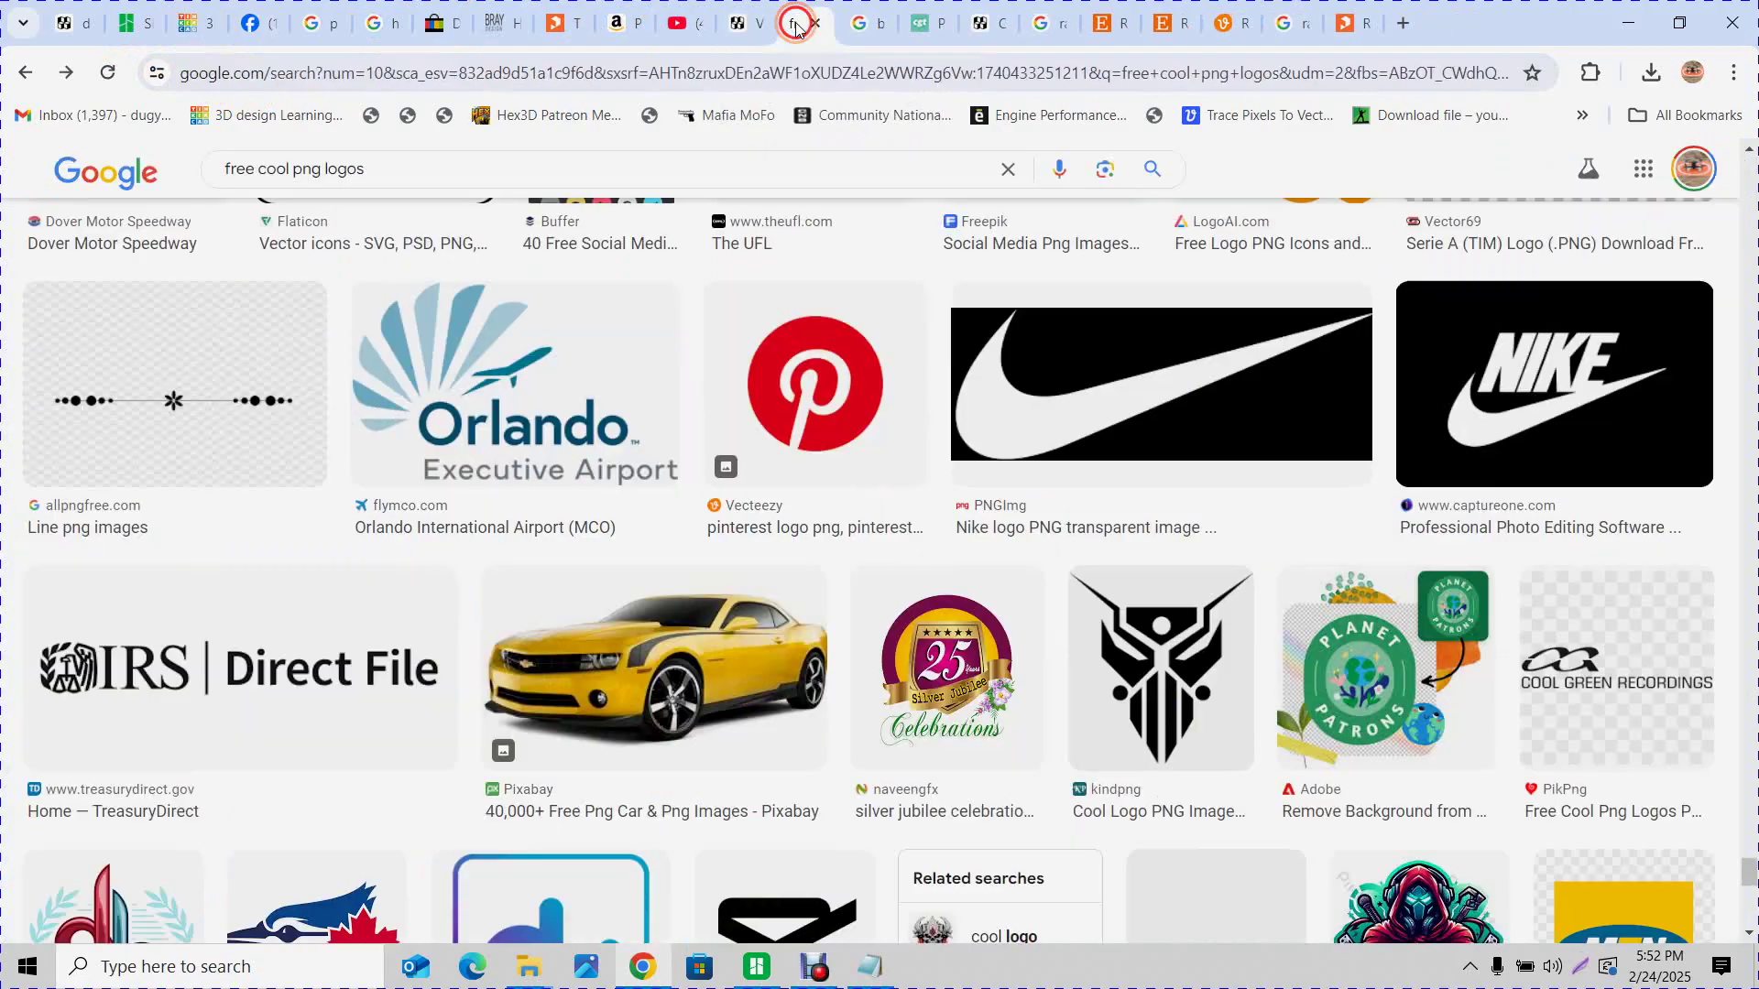
{"action": "left_click", "coordinate": [814, 25]}
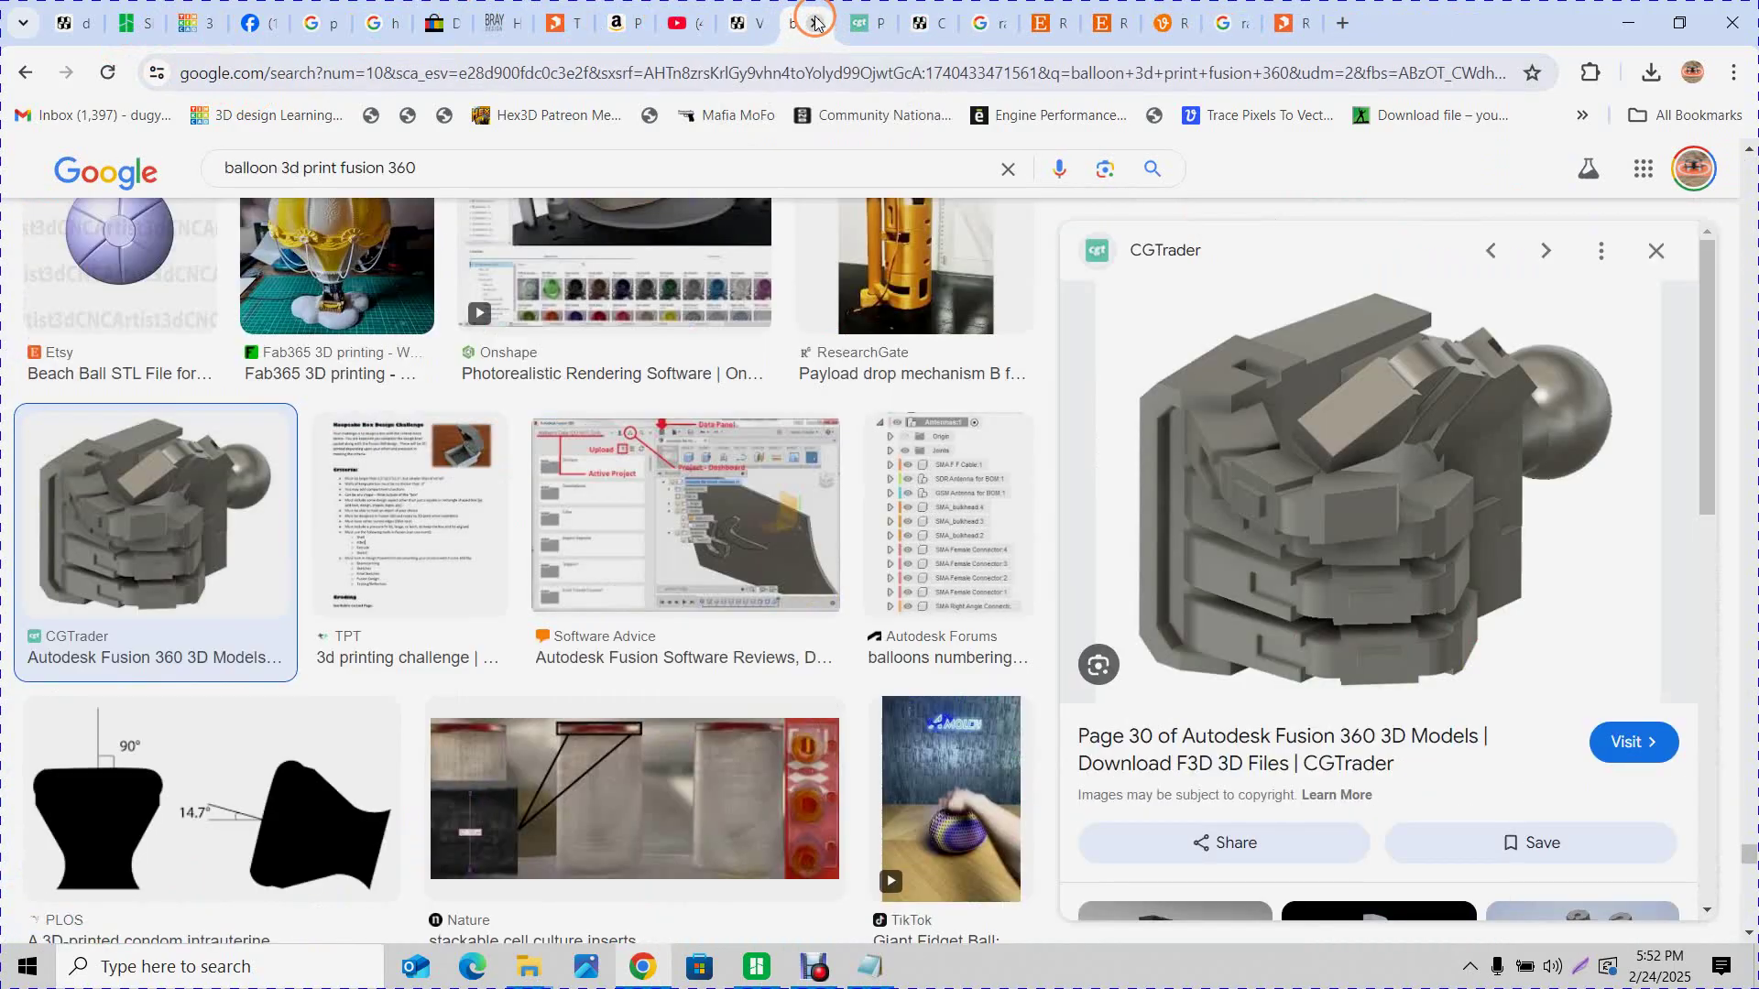
{"action": "left_click", "coordinate": [816, 23]}
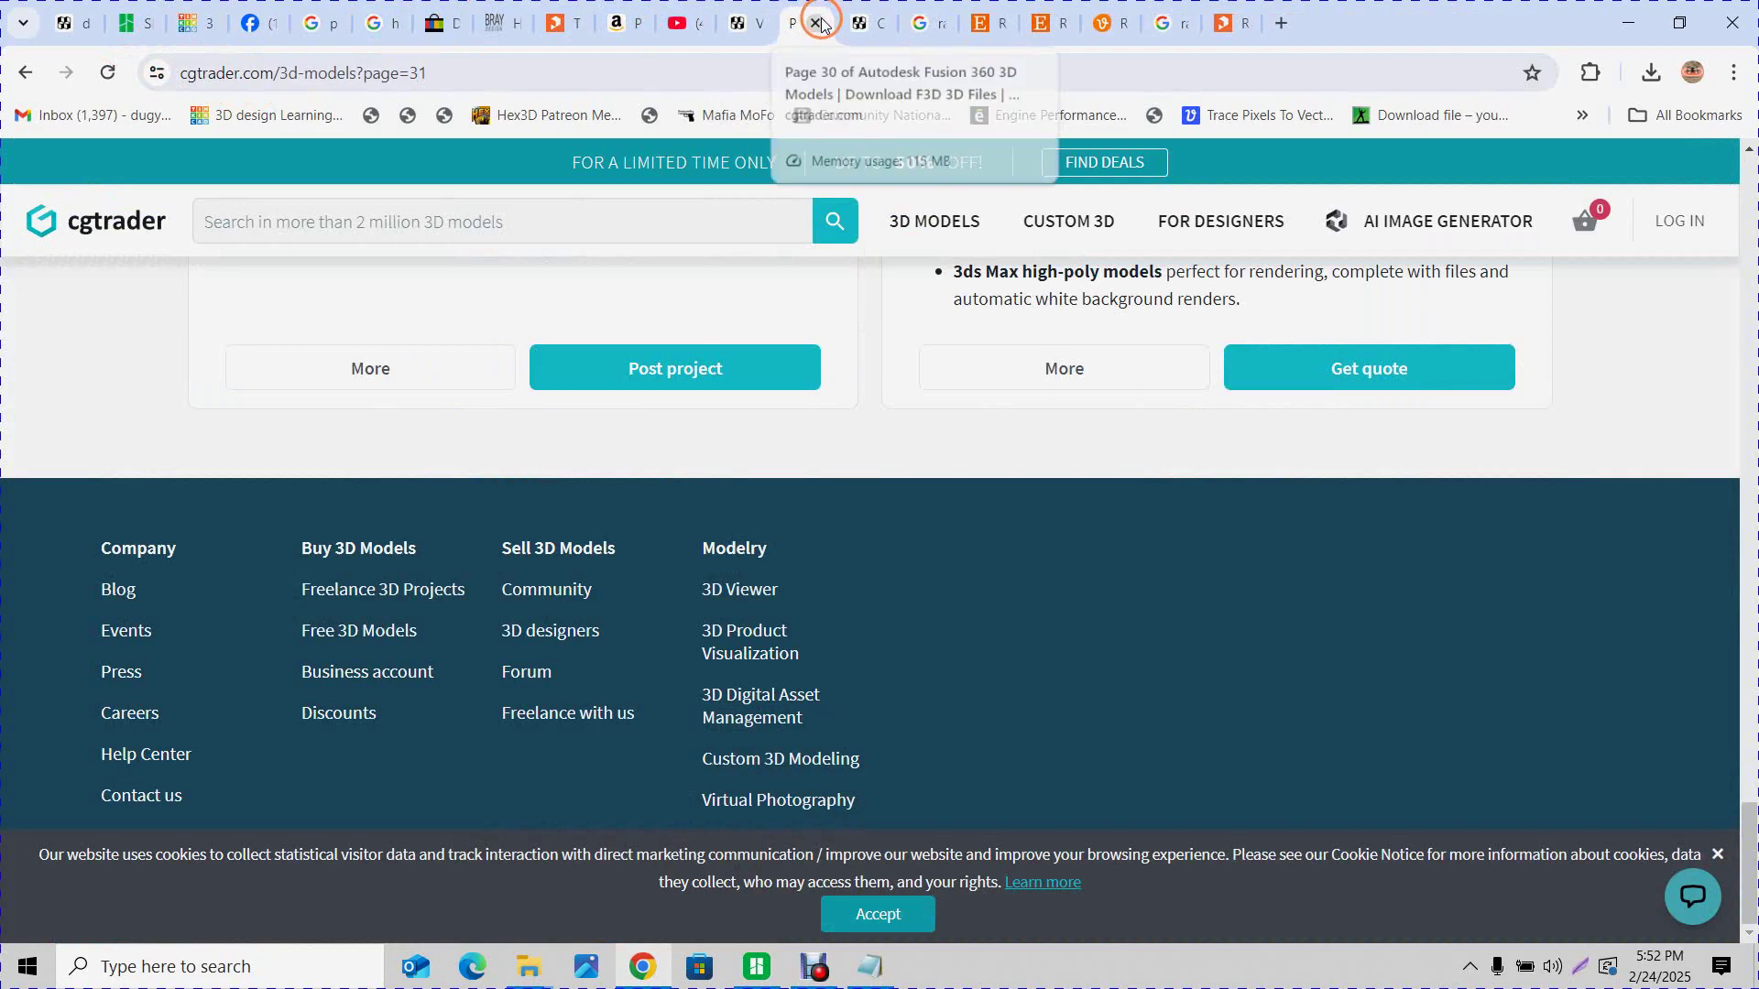
{"action": "left_click", "coordinate": [818, 23]}
Close both Etsy razor blade pages, the Cute Flexi Caterpillar page and the "razor blade png" search, and dismiss the Vecteezy sign-up prompt
{"action": "left_click", "coordinate": [935, 26]}
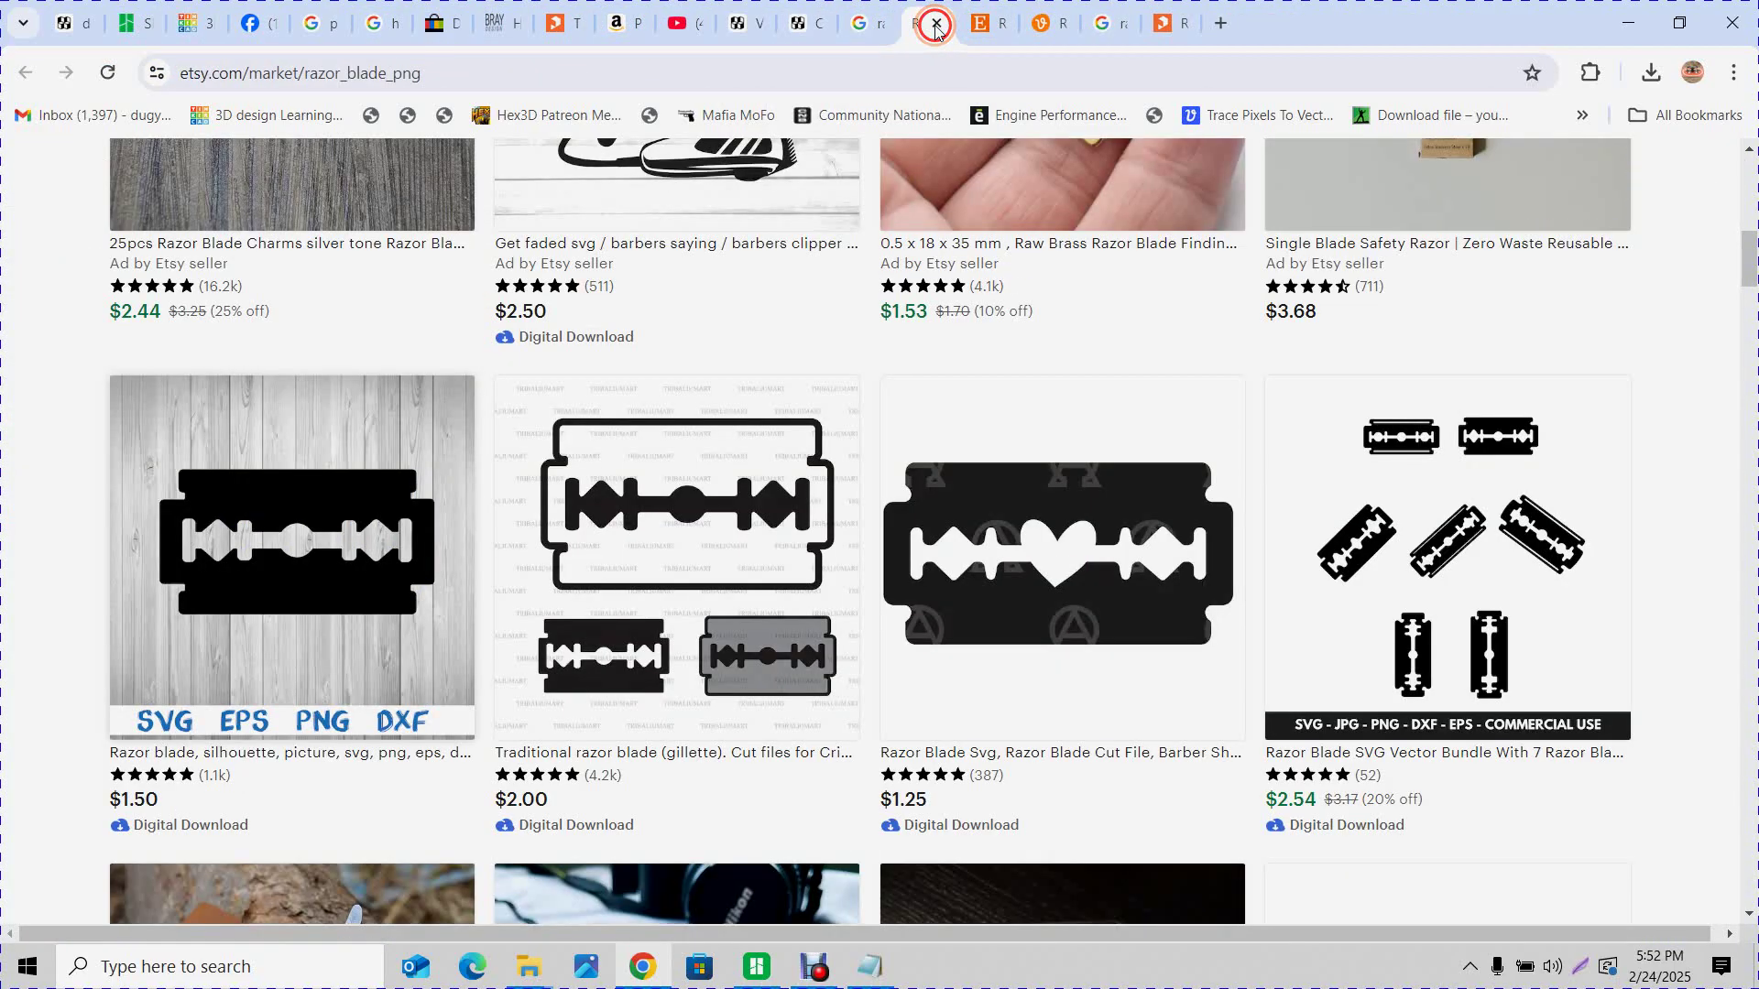
{"action": "left_click", "coordinate": [936, 25]}
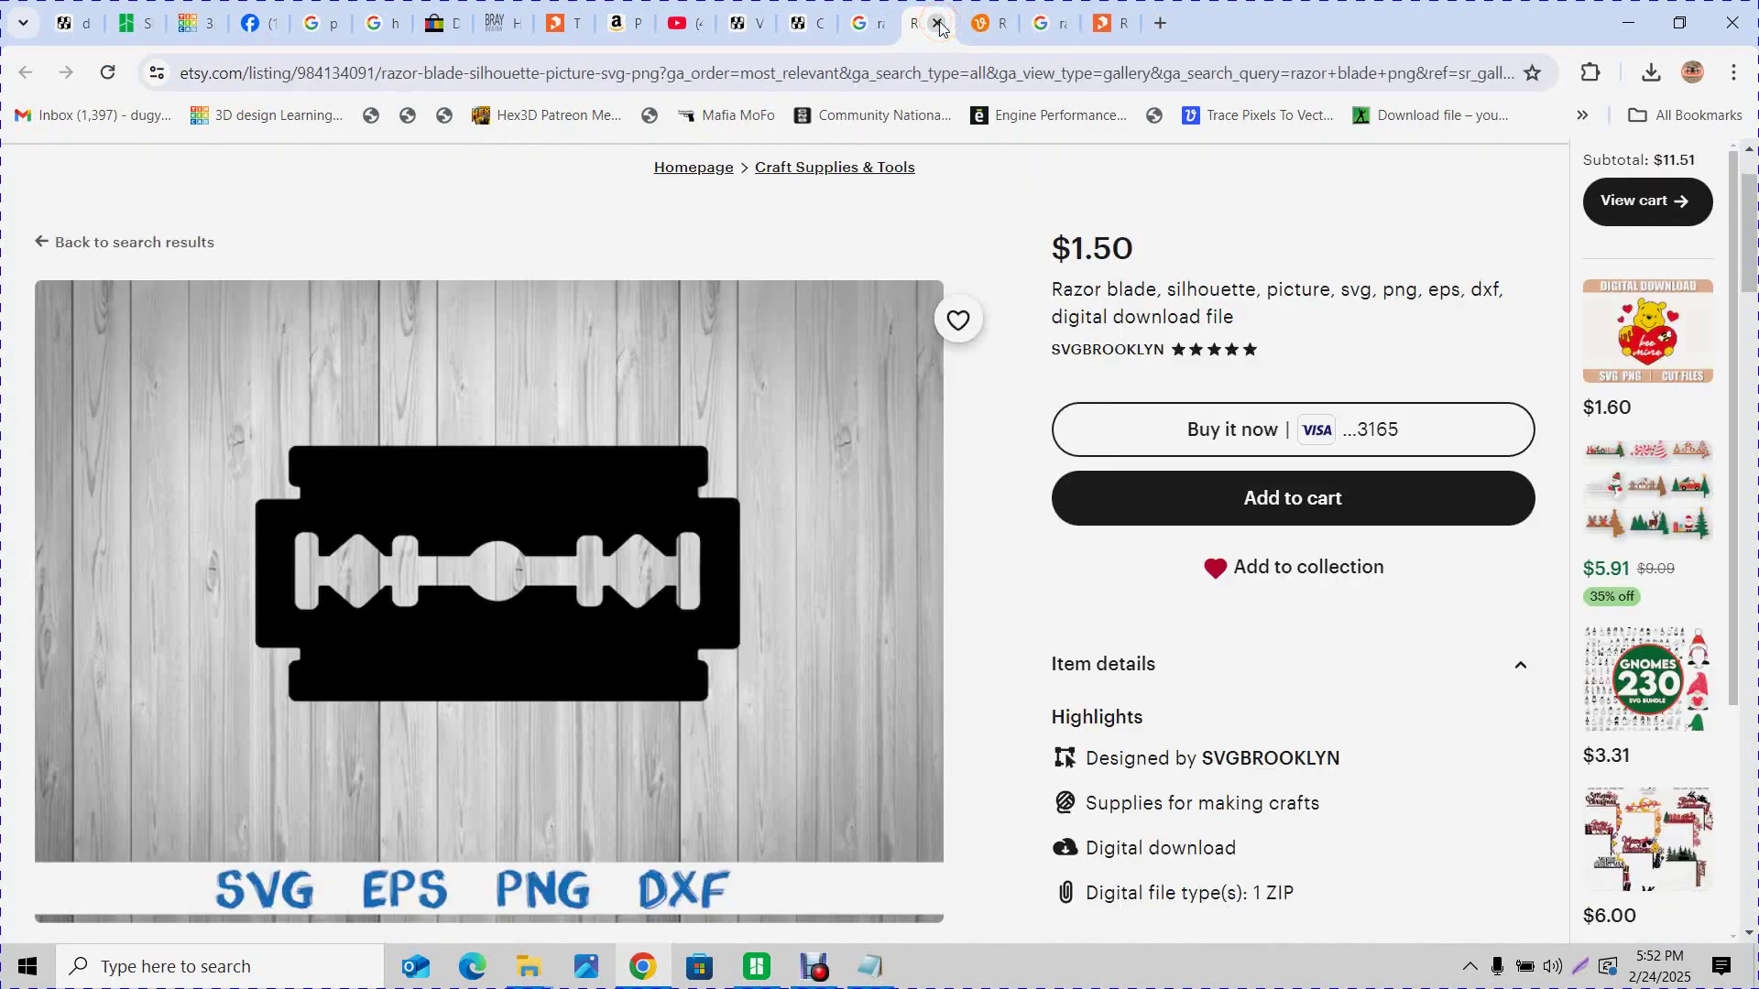
{"action": "left_click", "coordinate": [939, 28]}
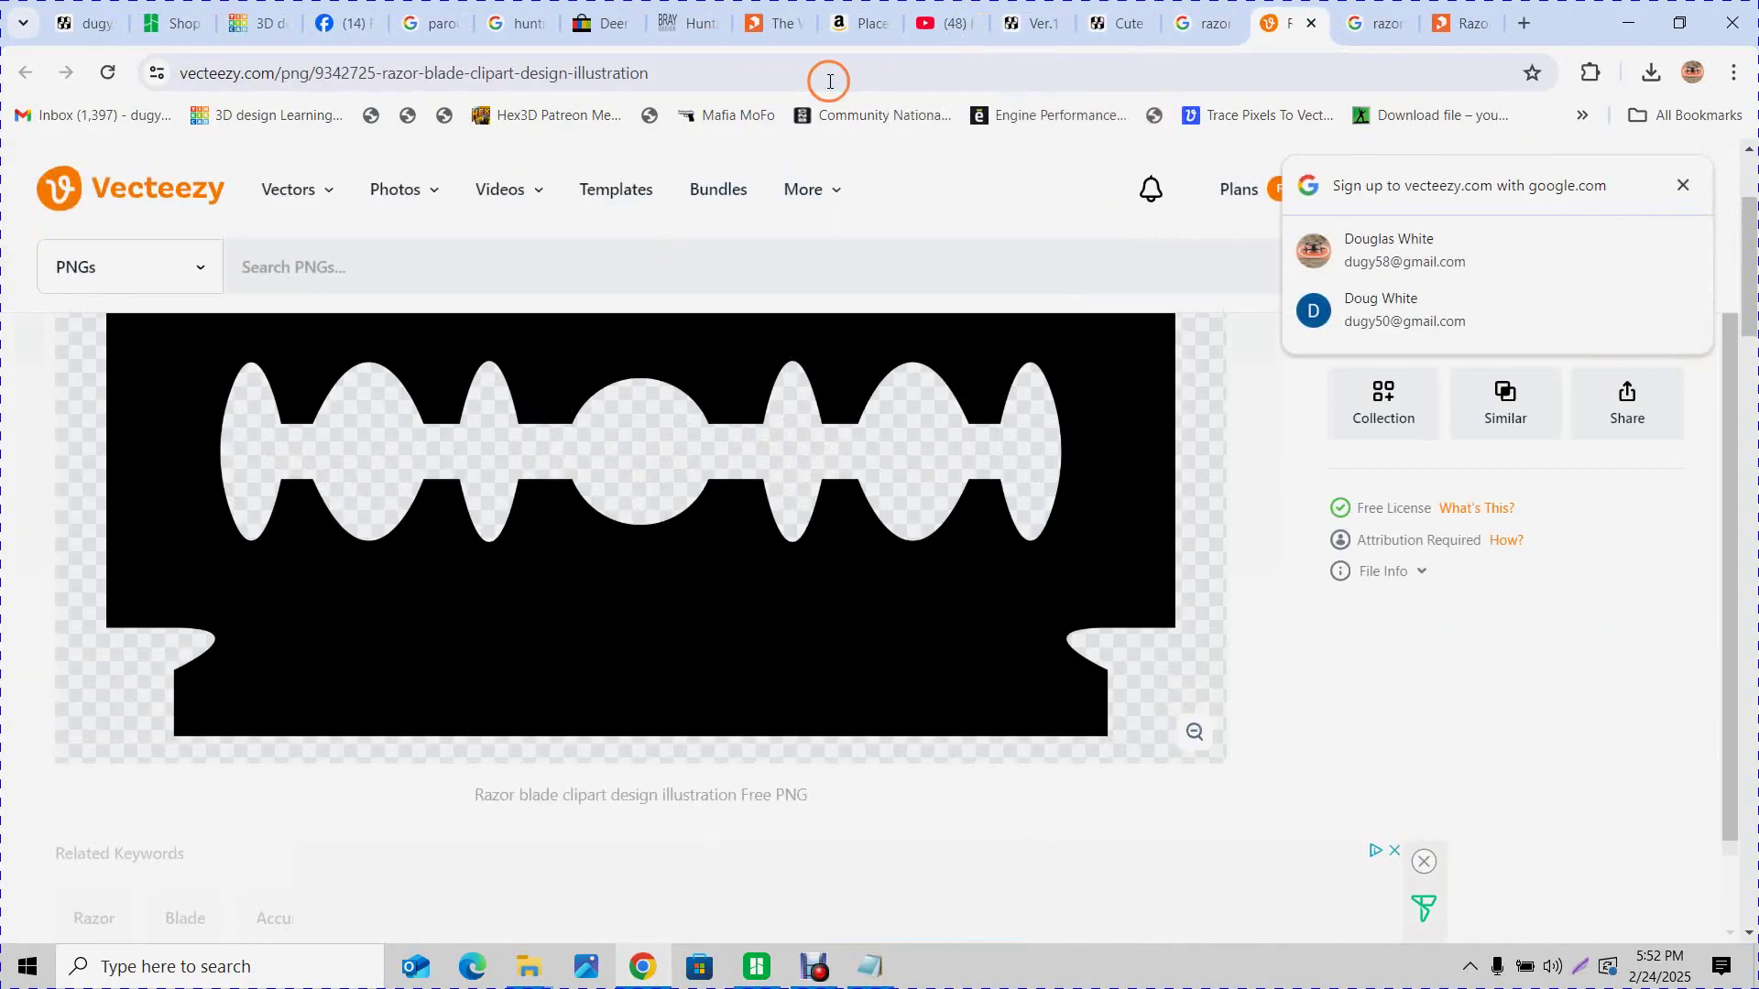
{"action": "left_click", "coordinate": [1143, 25]}
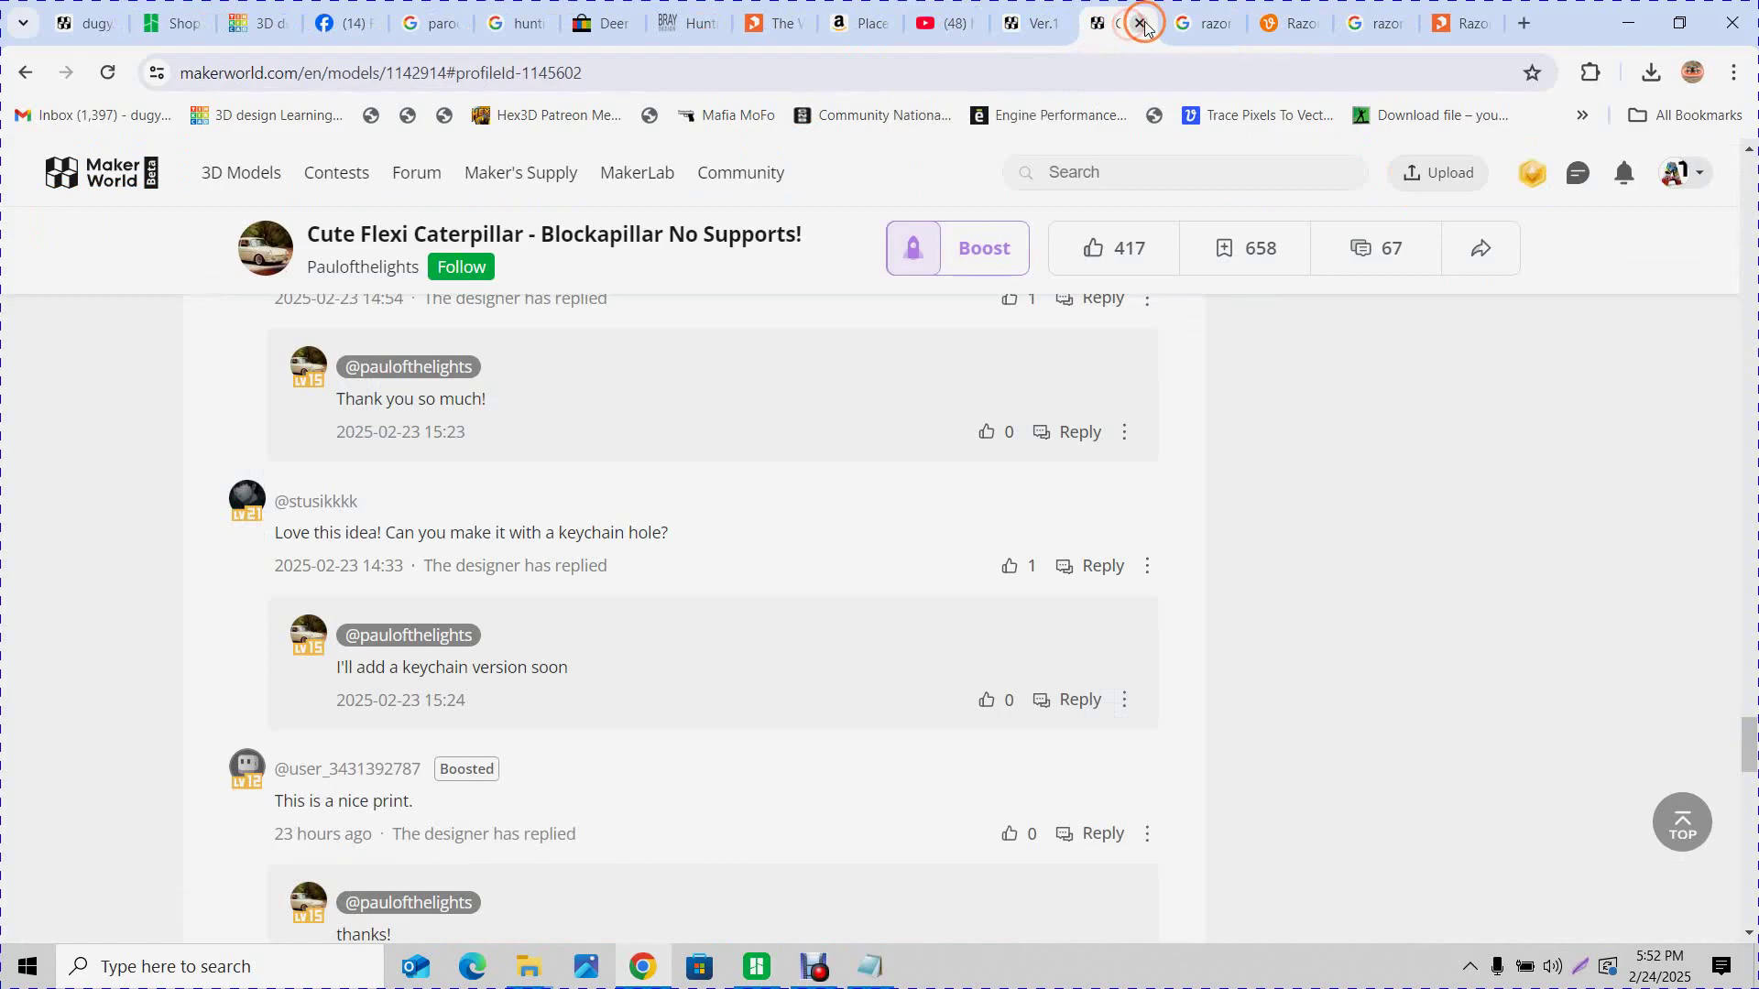
{"action": "left_click", "coordinate": [1141, 24]}
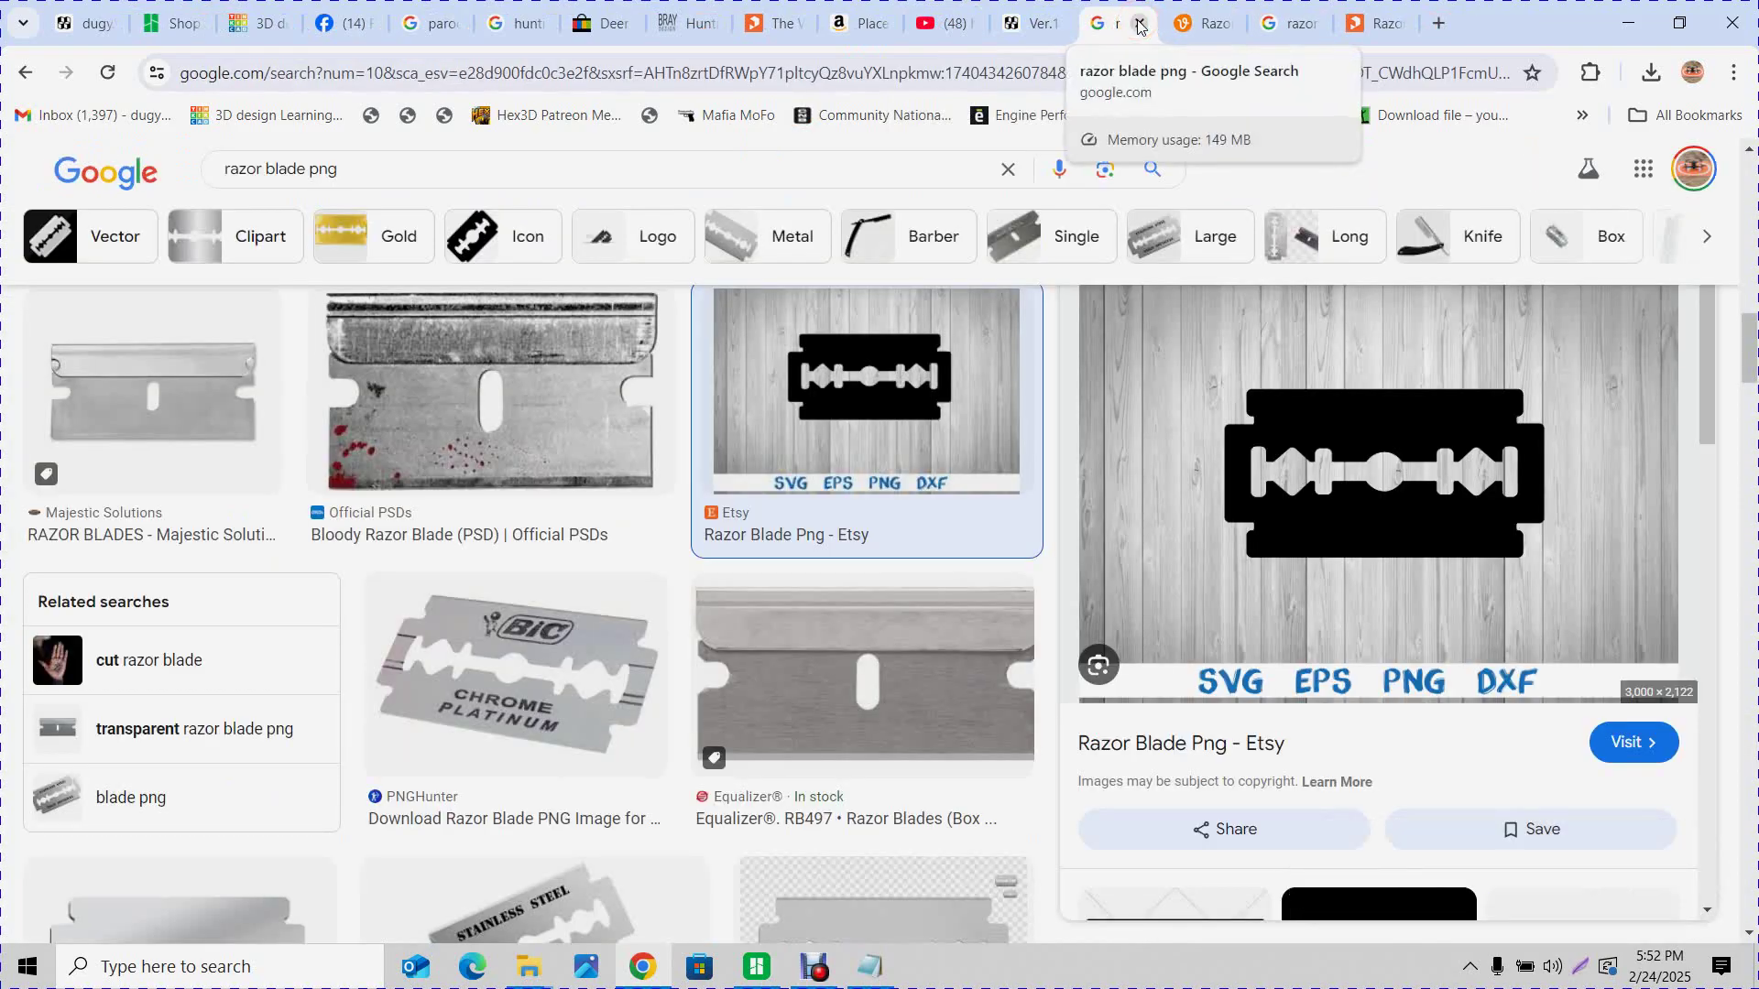
{"action": "left_click", "coordinate": [1140, 26]}
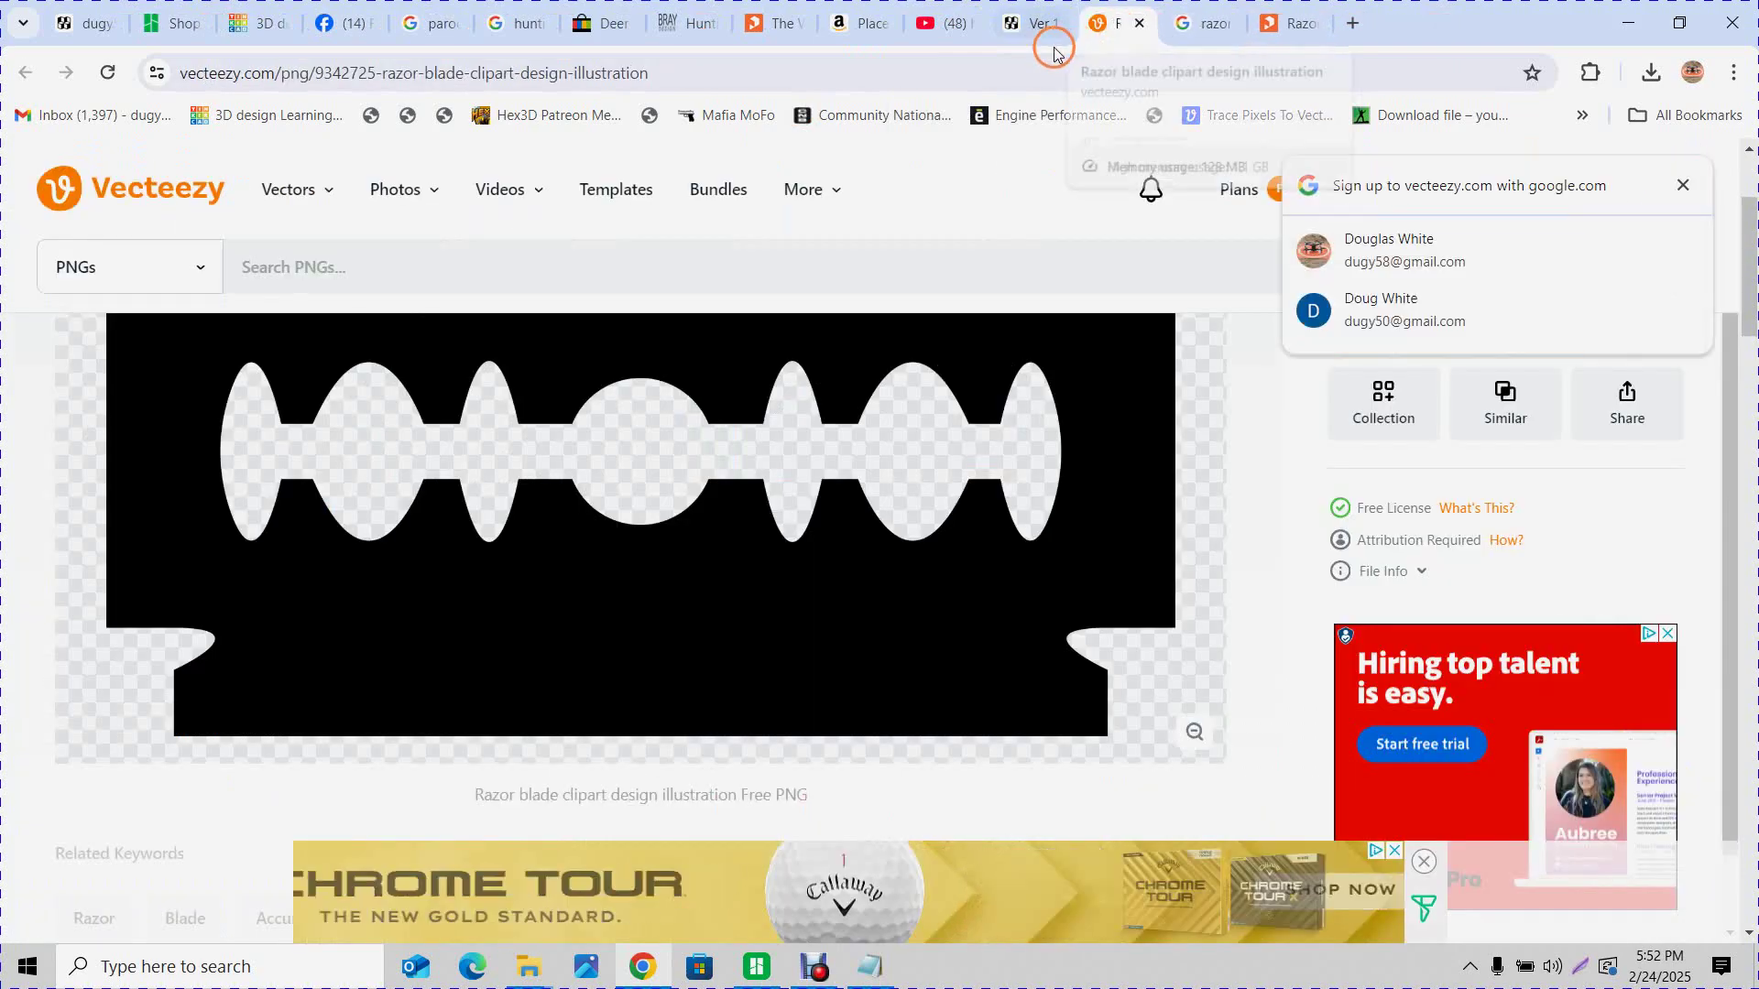
{"action": "left_click", "coordinate": [774, 120]}
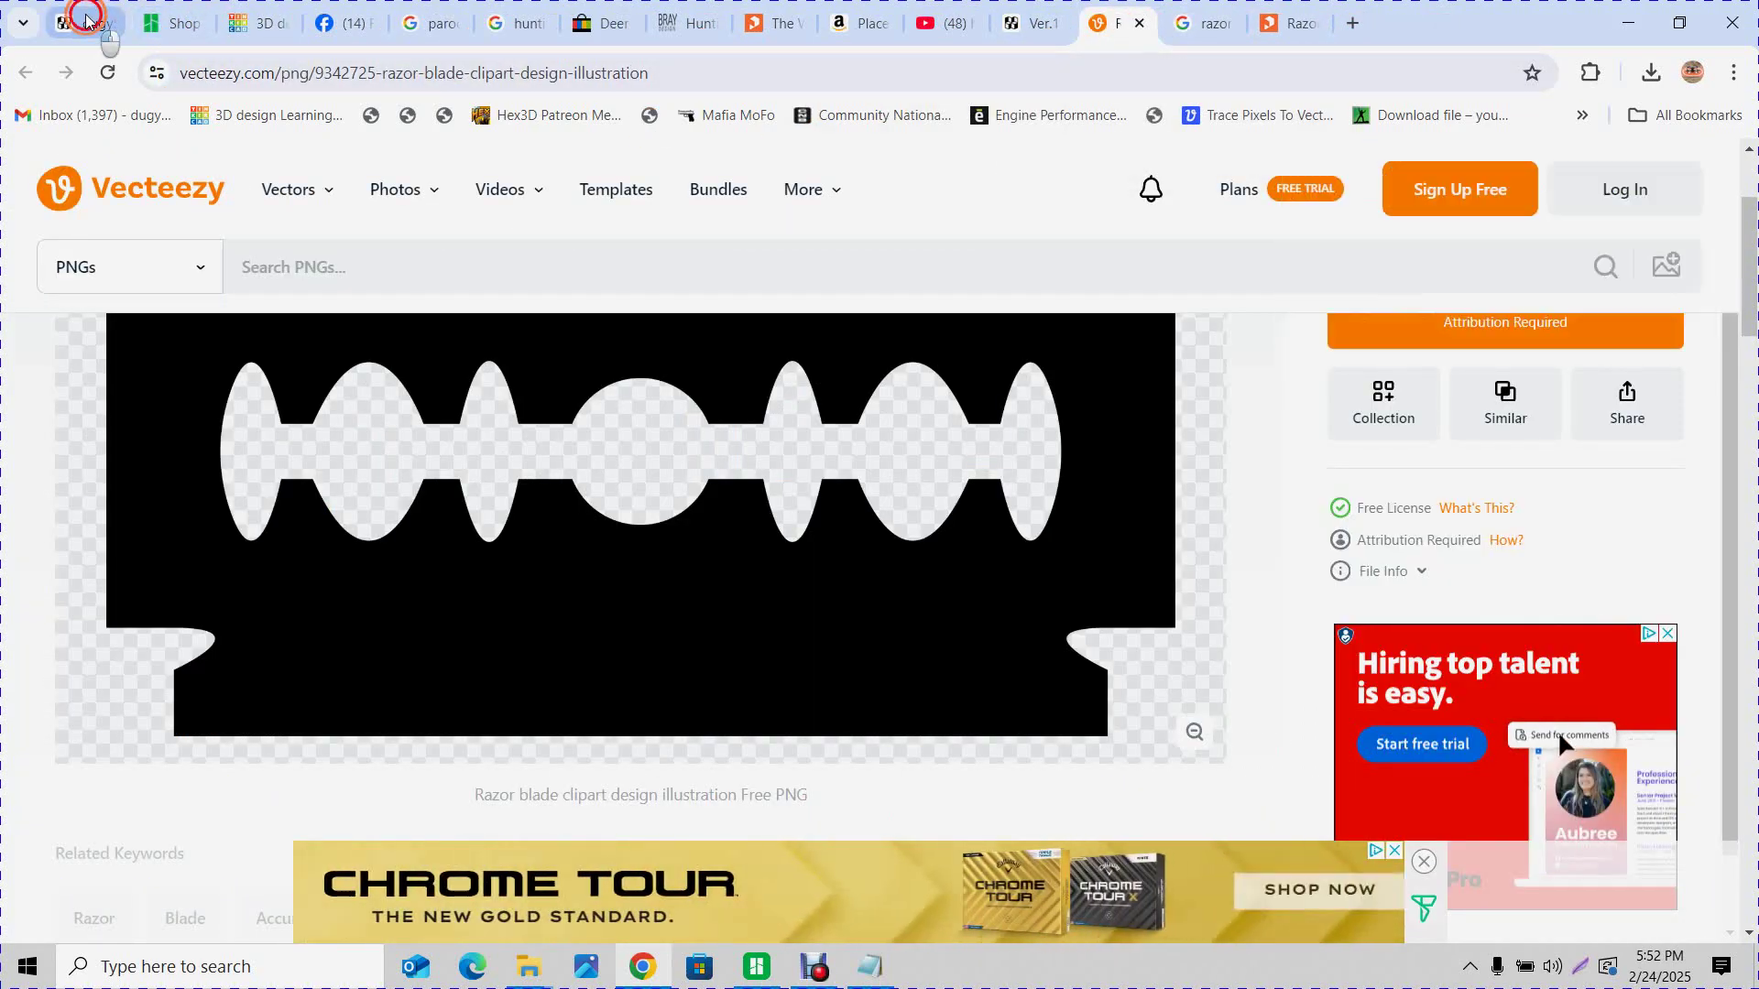
Check the verifying models on MakerWorld and open the Razor Blade Key Chain or Necklace! page from the 3D model notifications
{"action": "left_click", "coordinate": [84, 20]}
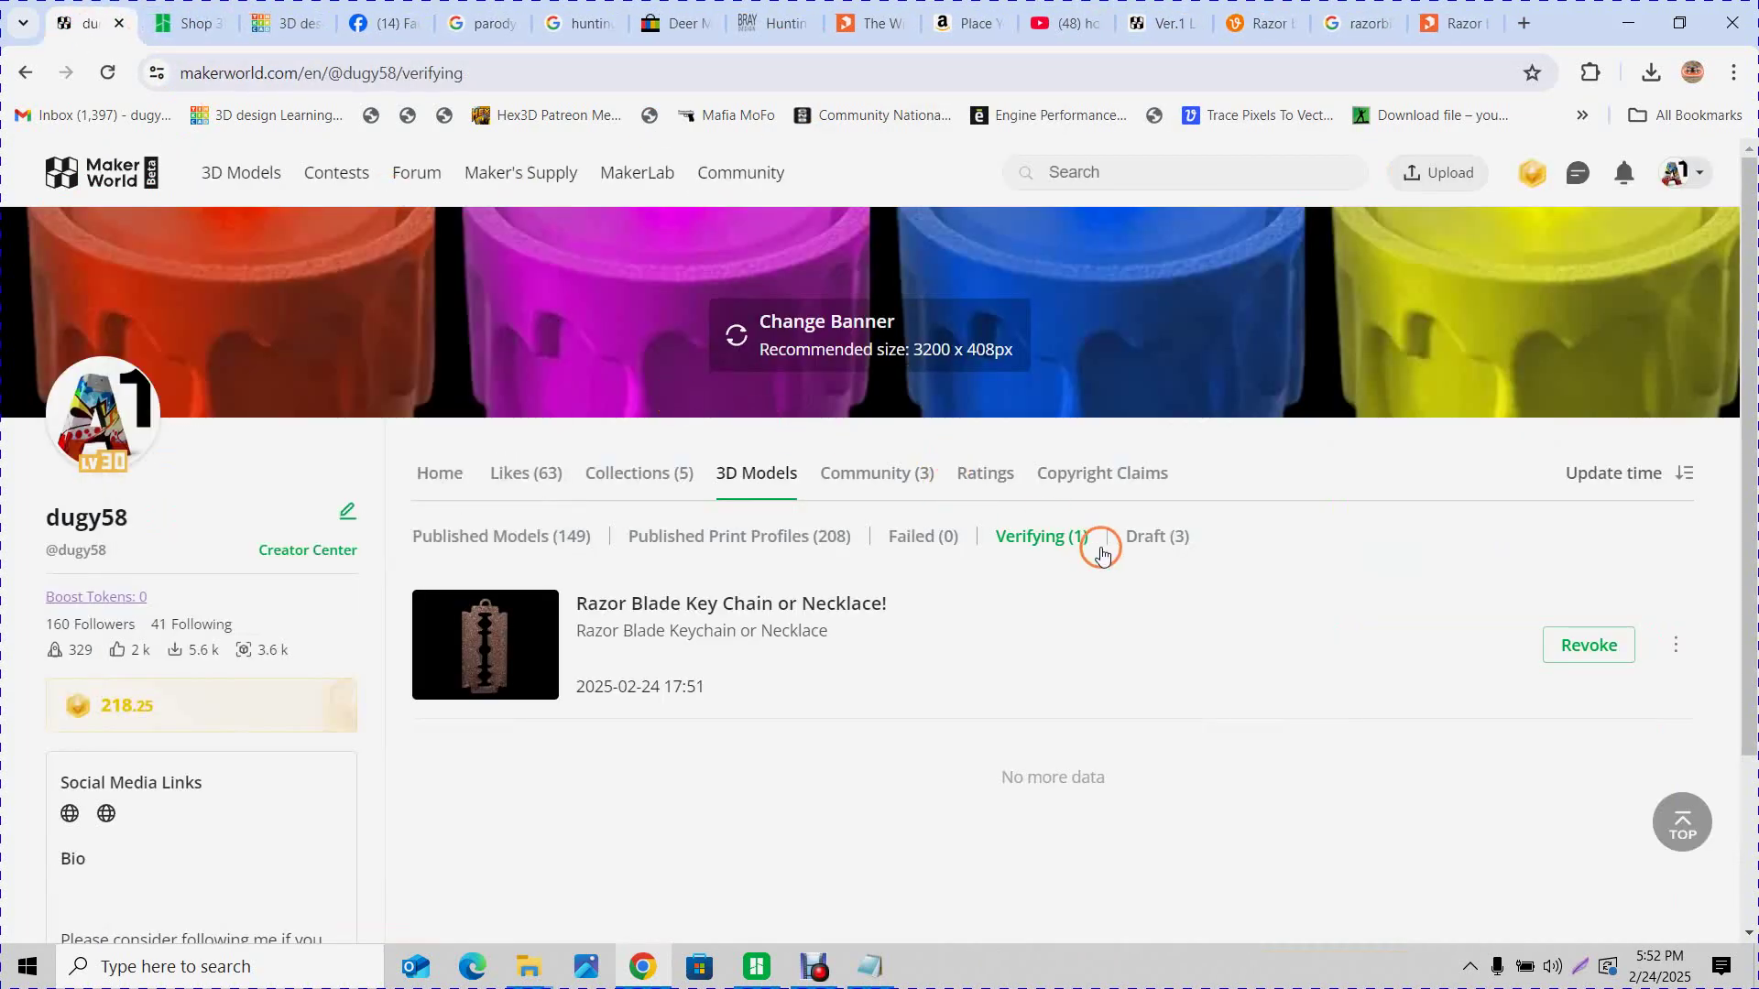
{"action": "left_click", "coordinate": [1063, 539]}
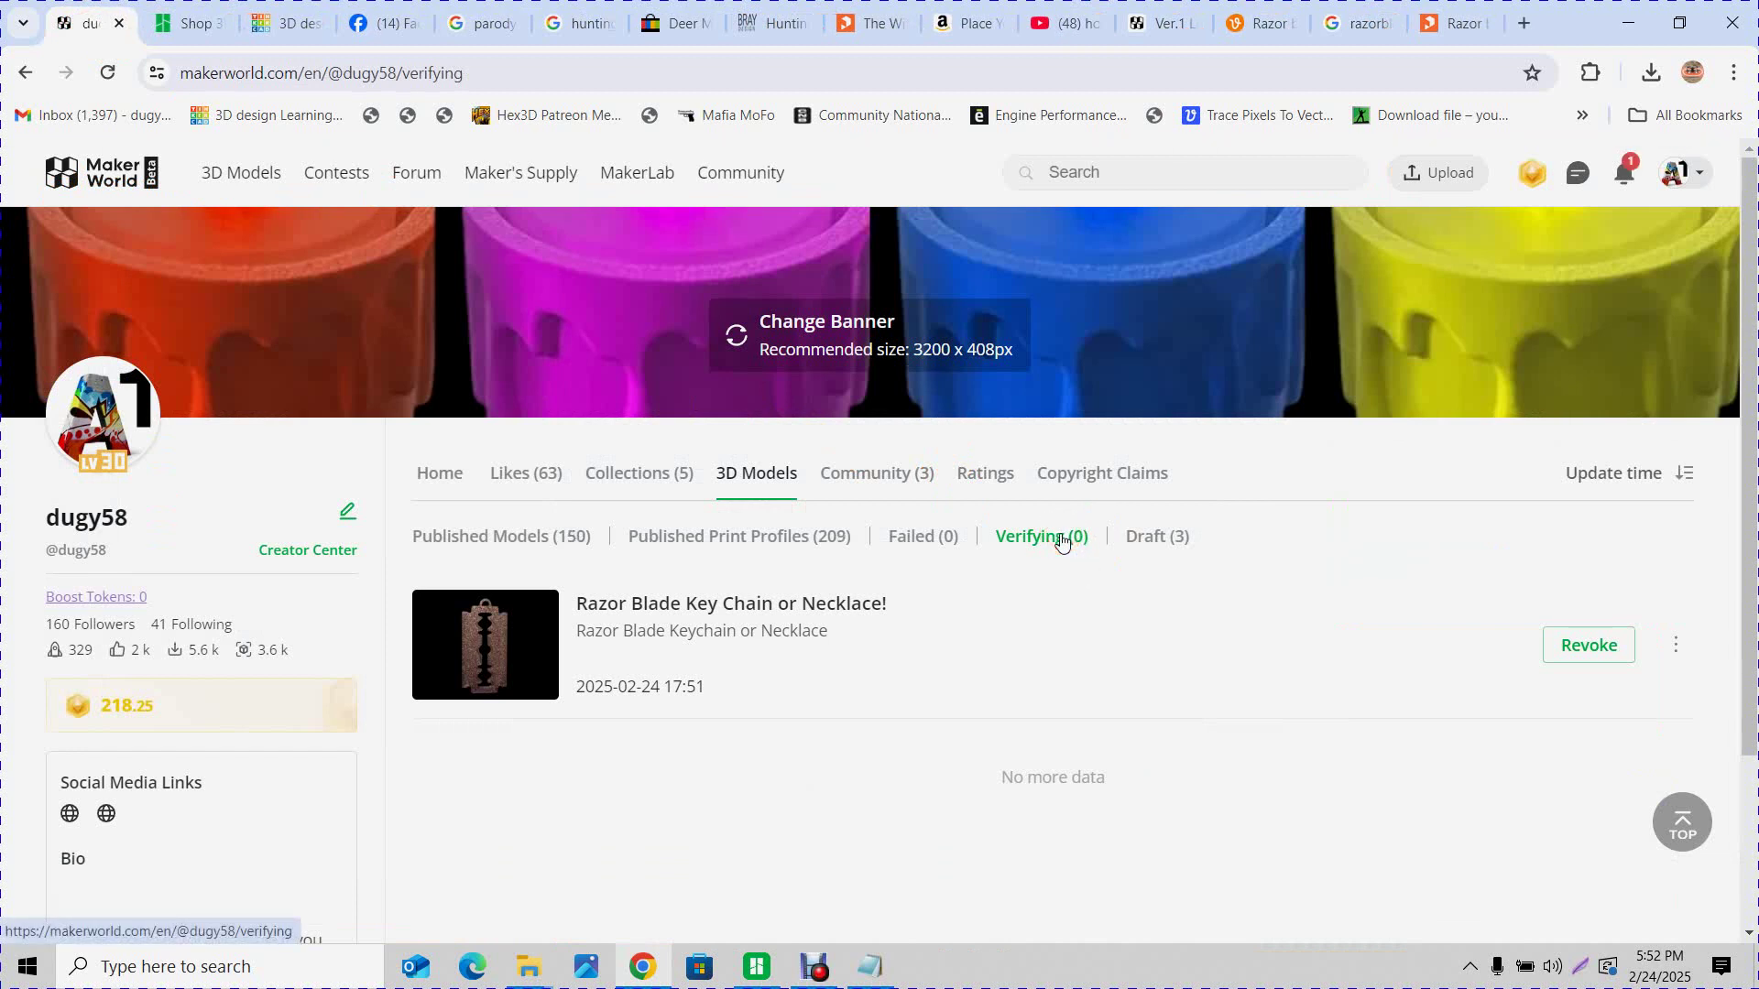
{"action": "left_click", "coordinate": [1626, 179]}
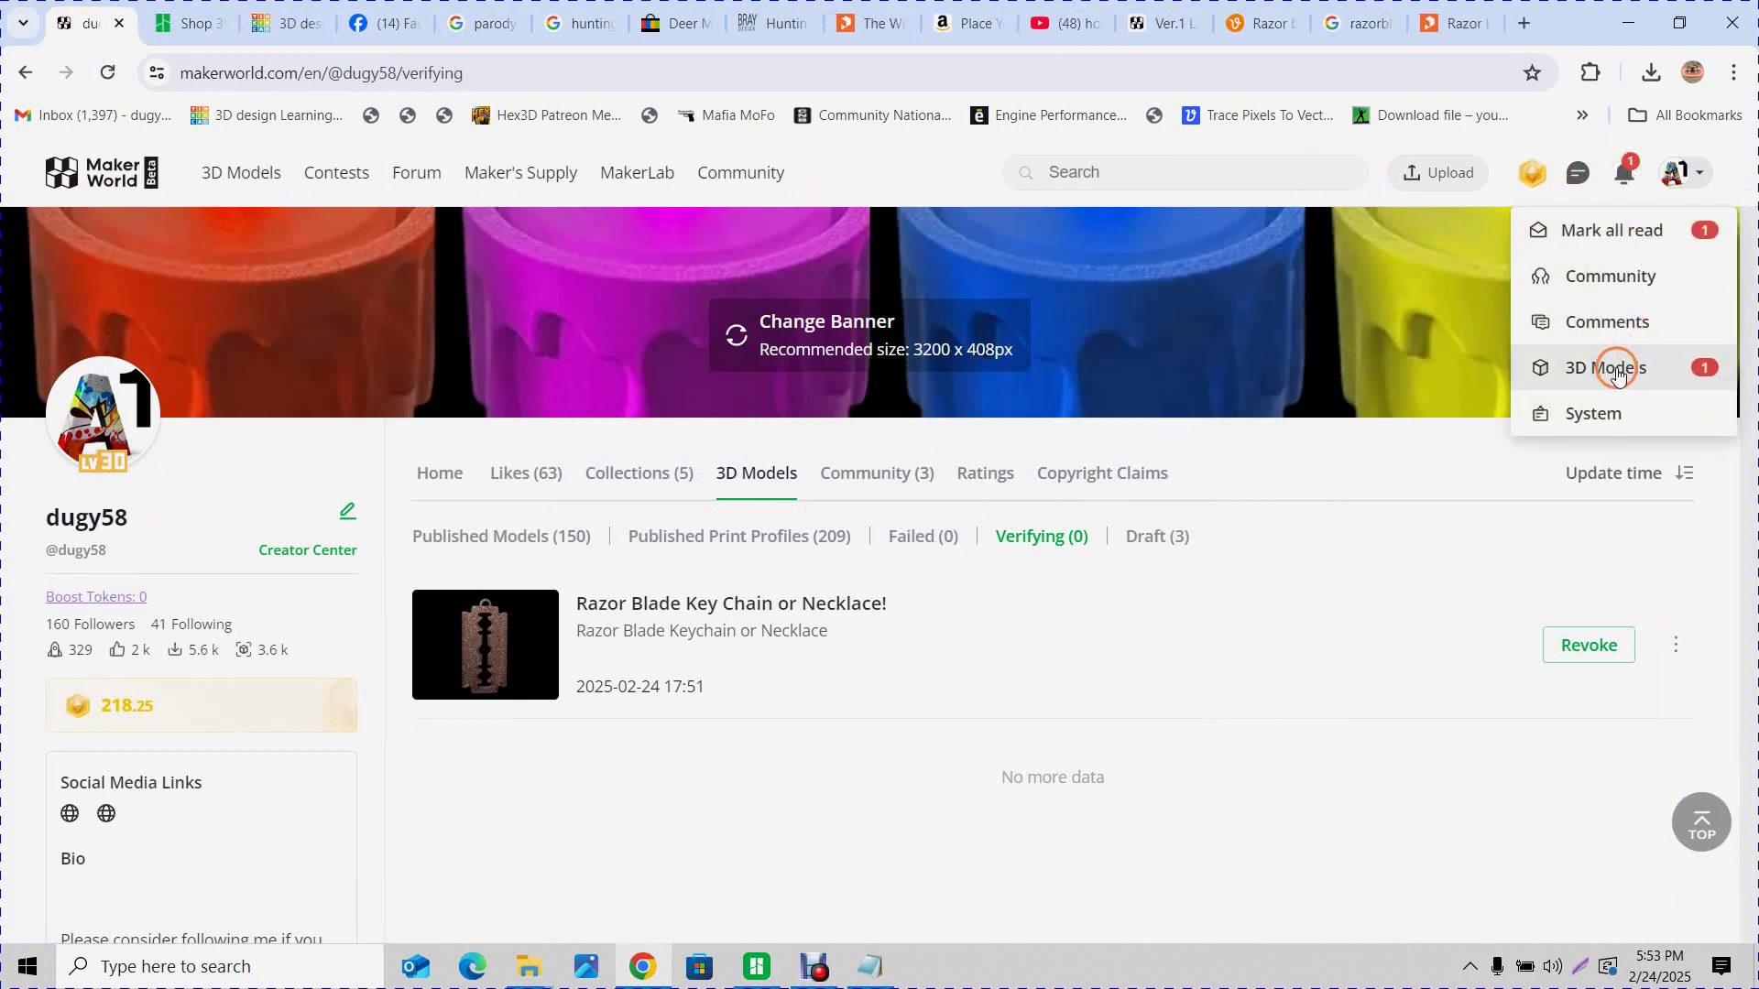
{"action": "left_click", "coordinate": [1613, 368]}
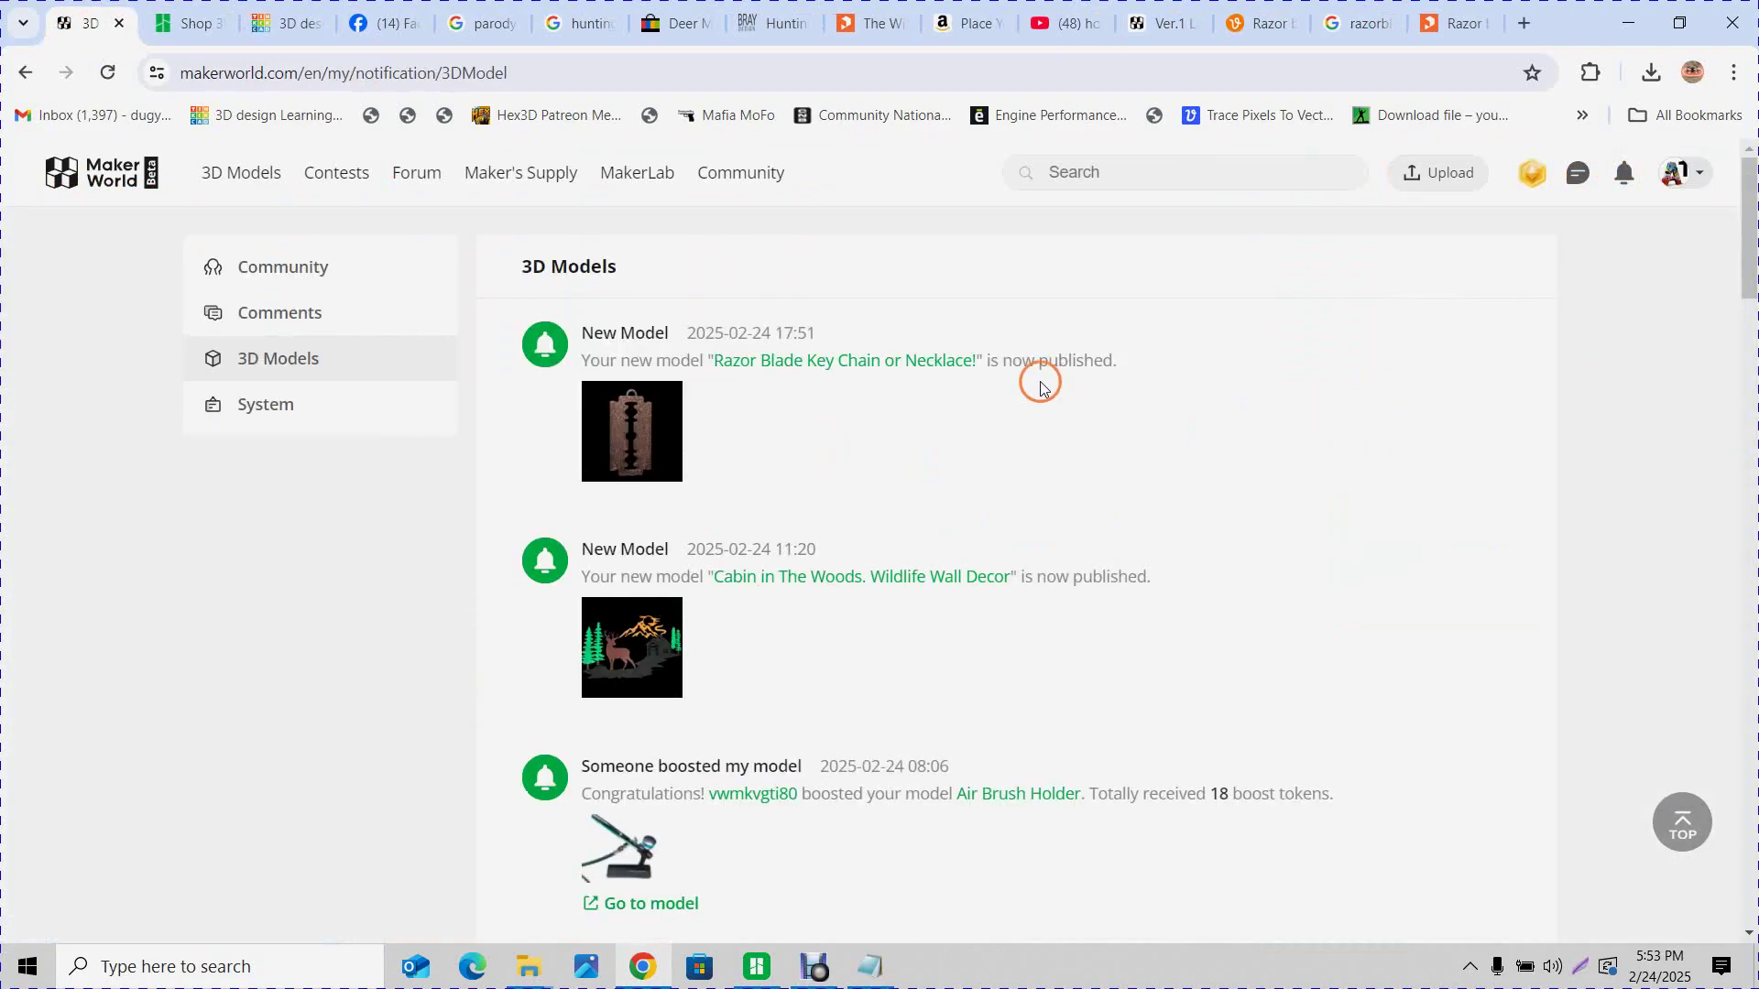
{"action": "left_click", "coordinate": [857, 367]}
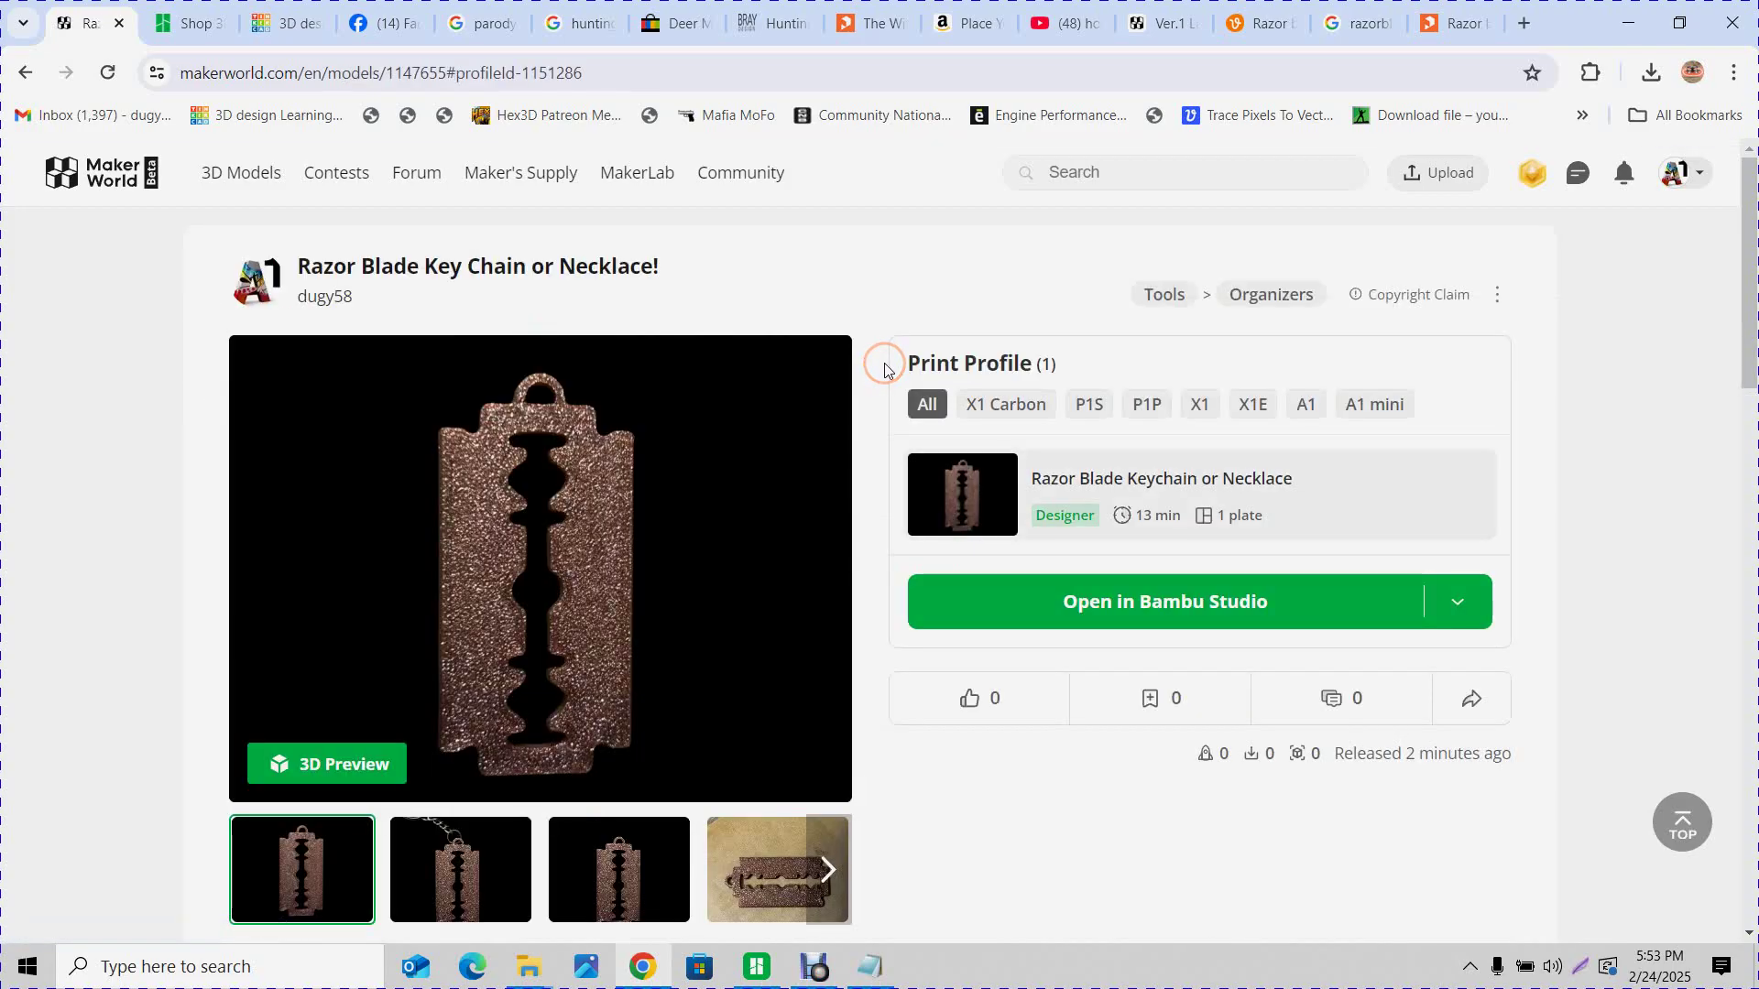
{"action": "scroll", "coordinate": [895, 369], "scroll_direction": "down", "scroll_amount": 1}
{"action": "scroll", "coordinate": [896, 360], "scroll_direction": "up", "scroll_amount": 1}
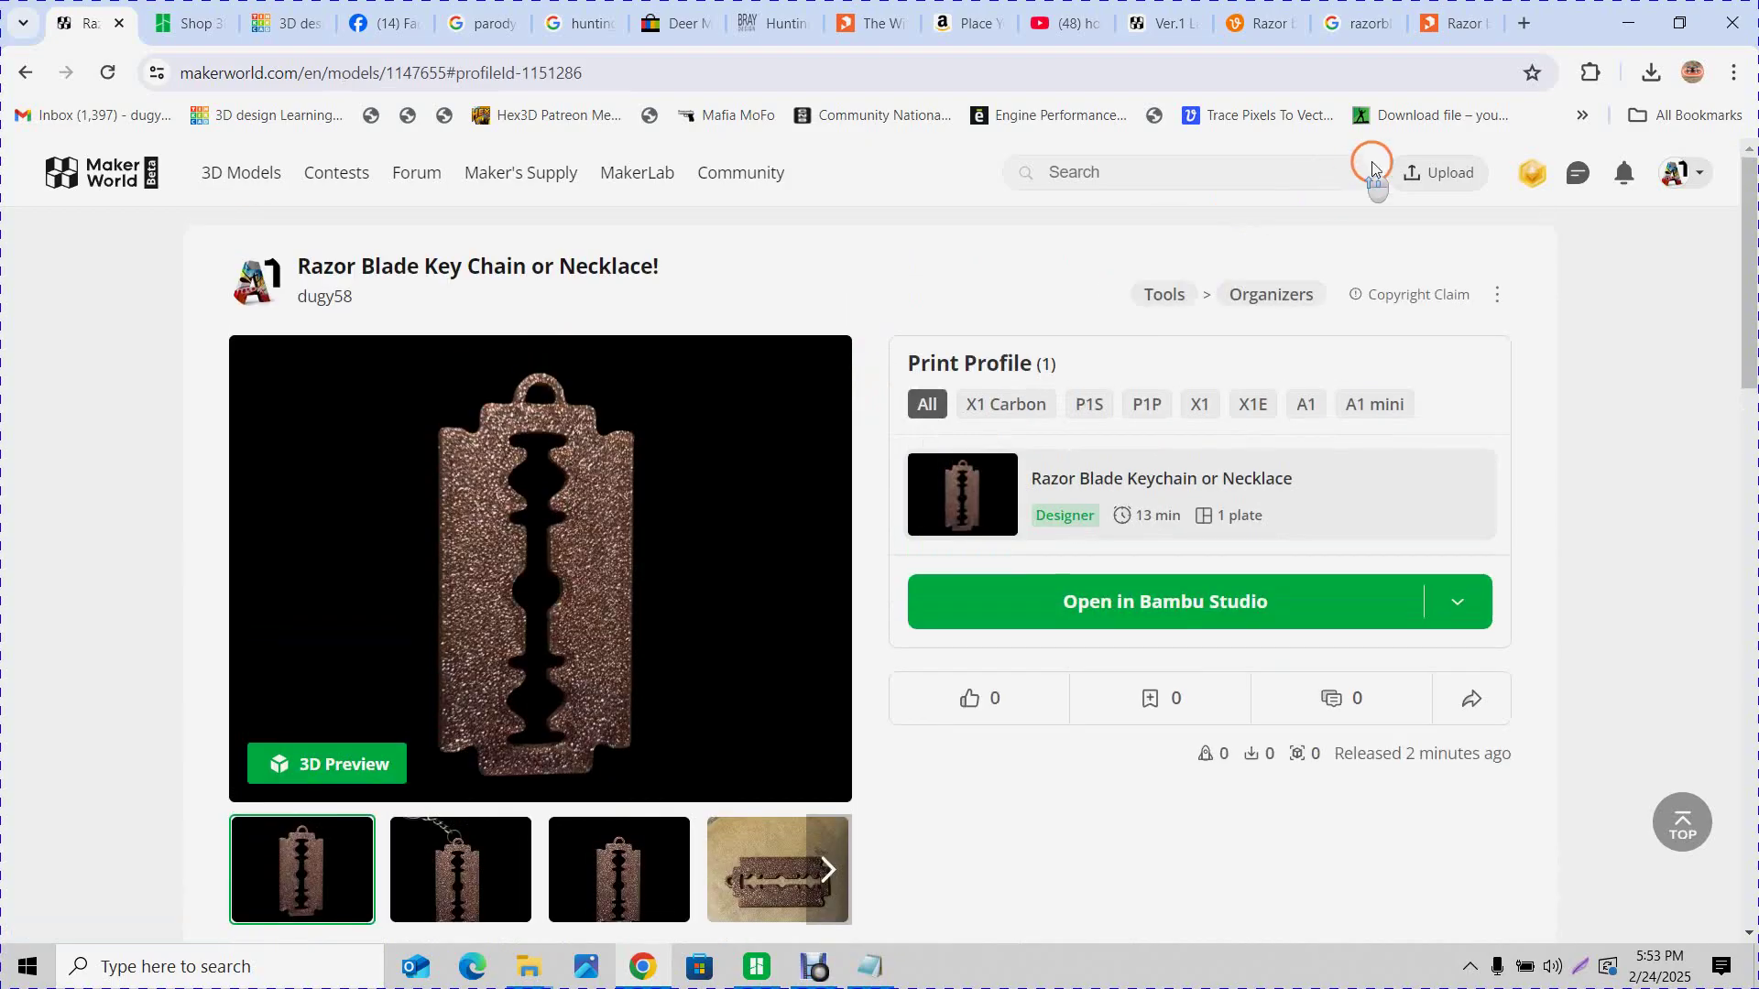
Open the account's uploads and browse the published models from the razor blade keychain down through the older designs
{"action": "left_click", "coordinate": [1682, 173]}
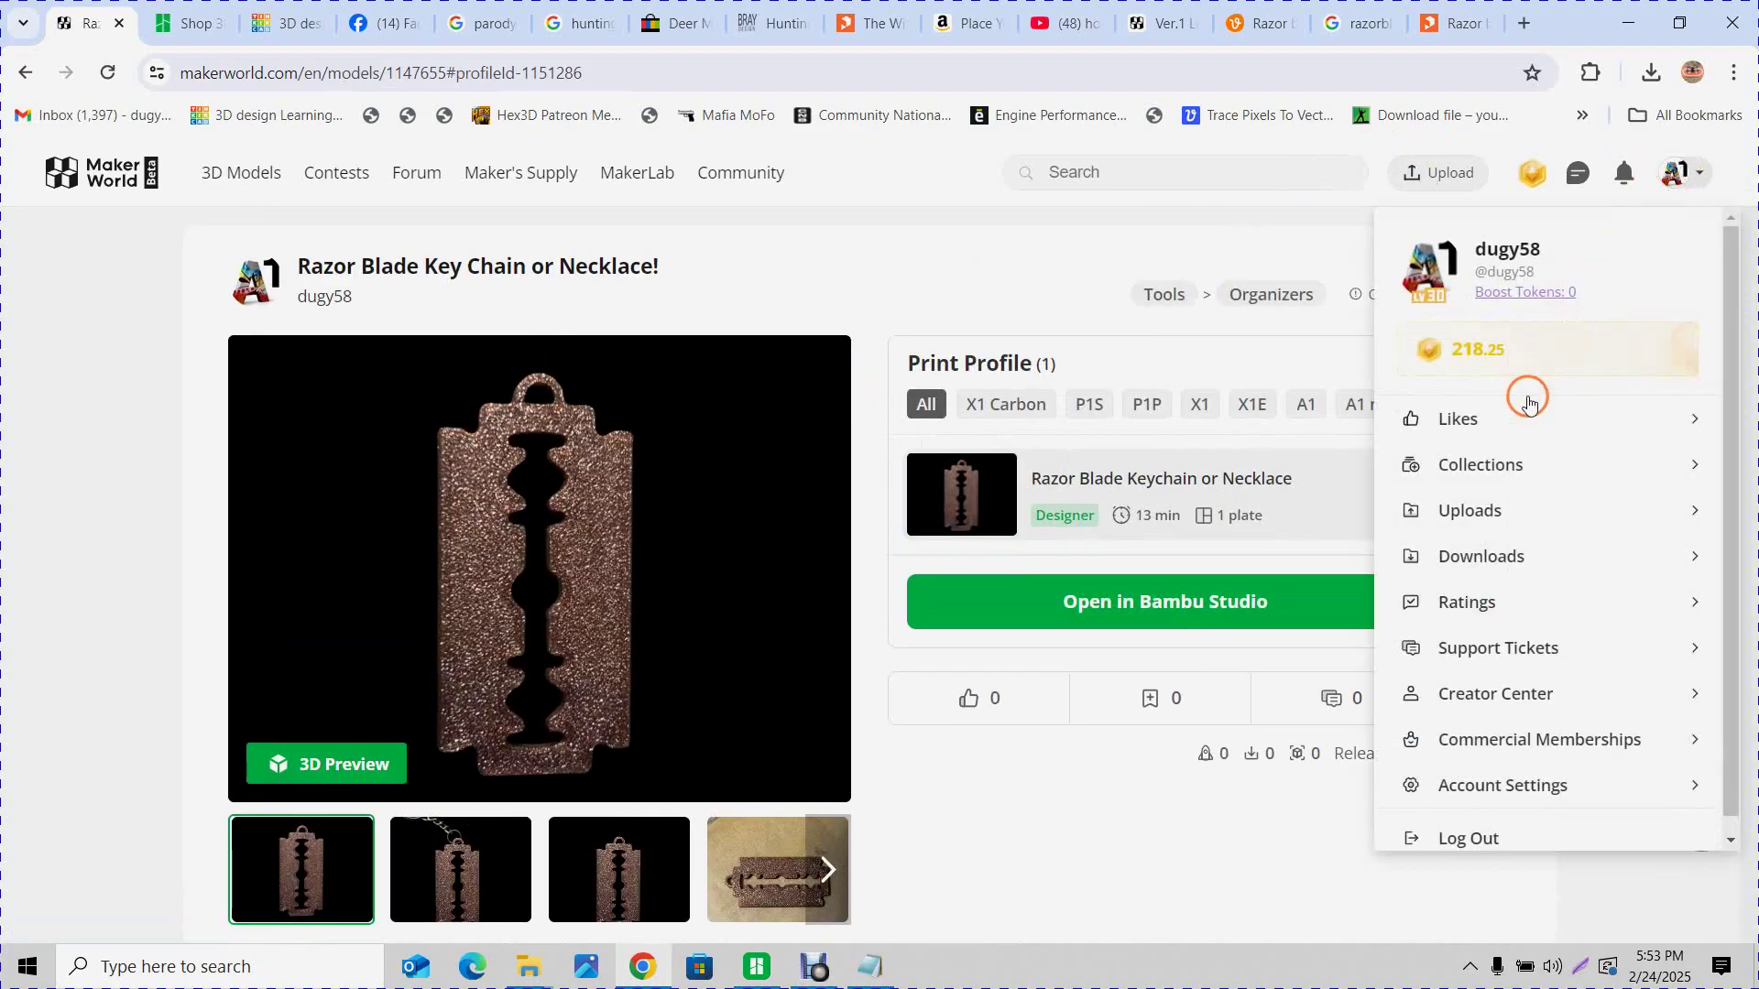
{"action": "left_click", "coordinate": [1496, 513]}
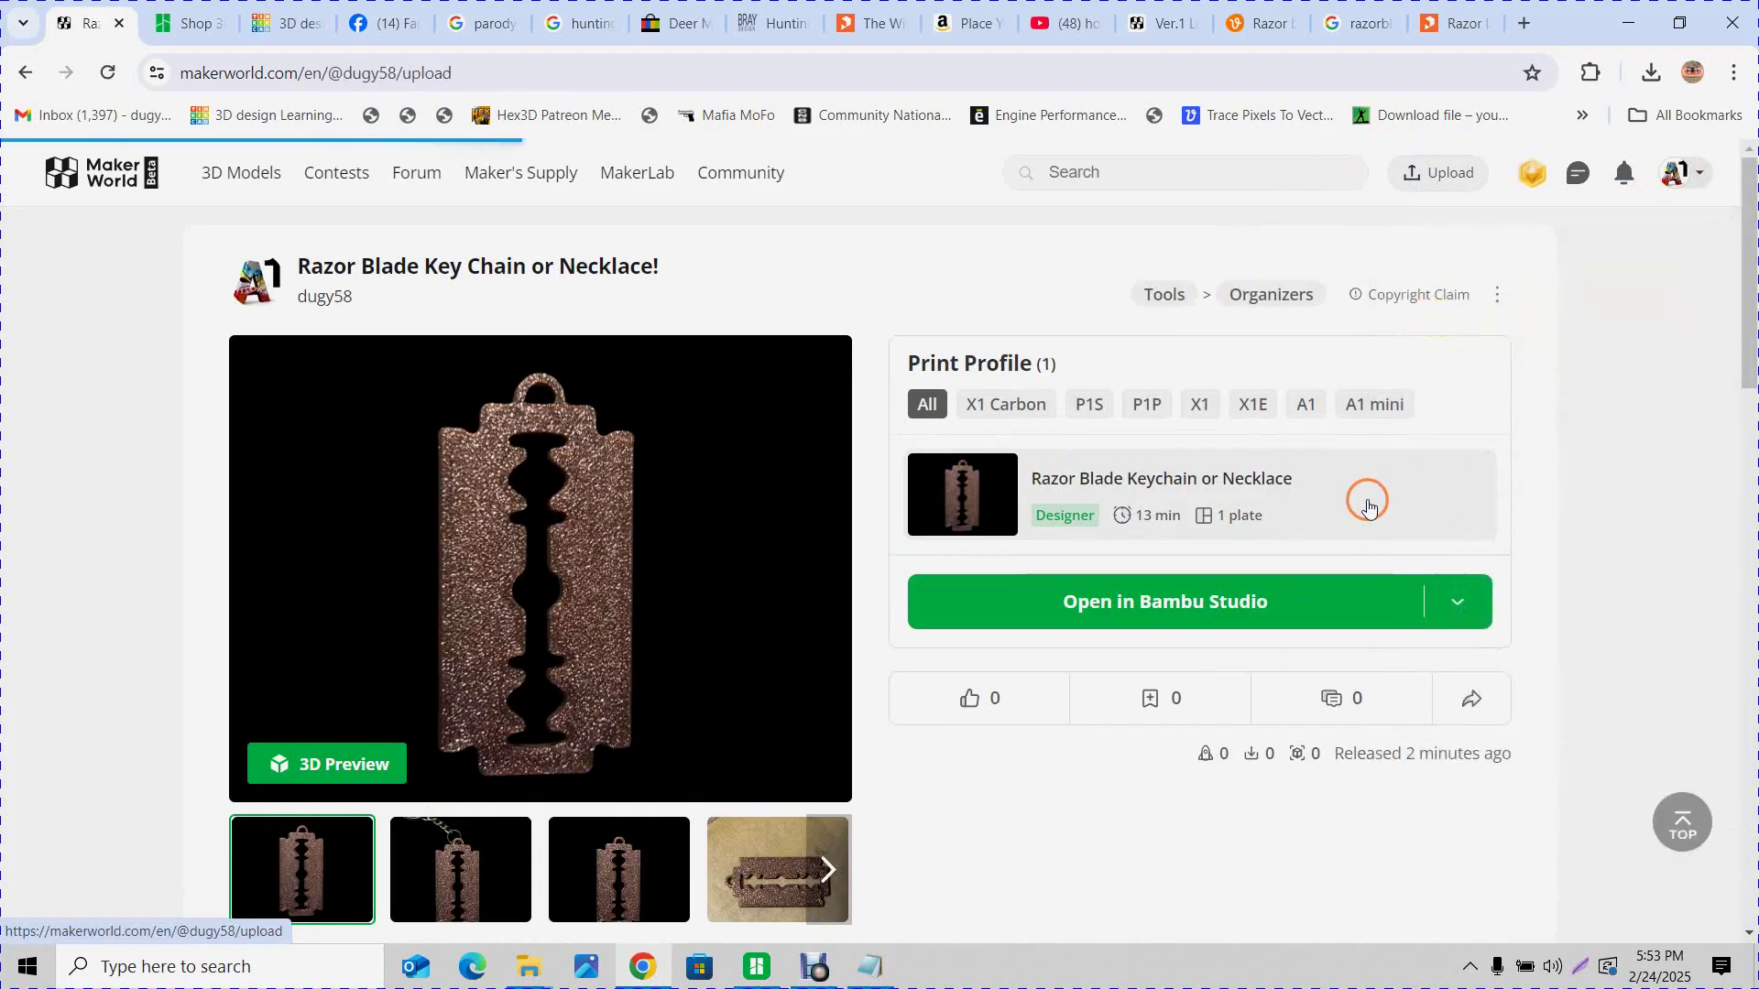
{"action": "scroll", "coordinate": [1217, 541], "scroll_direction": "down", "scroll_amount": 3}
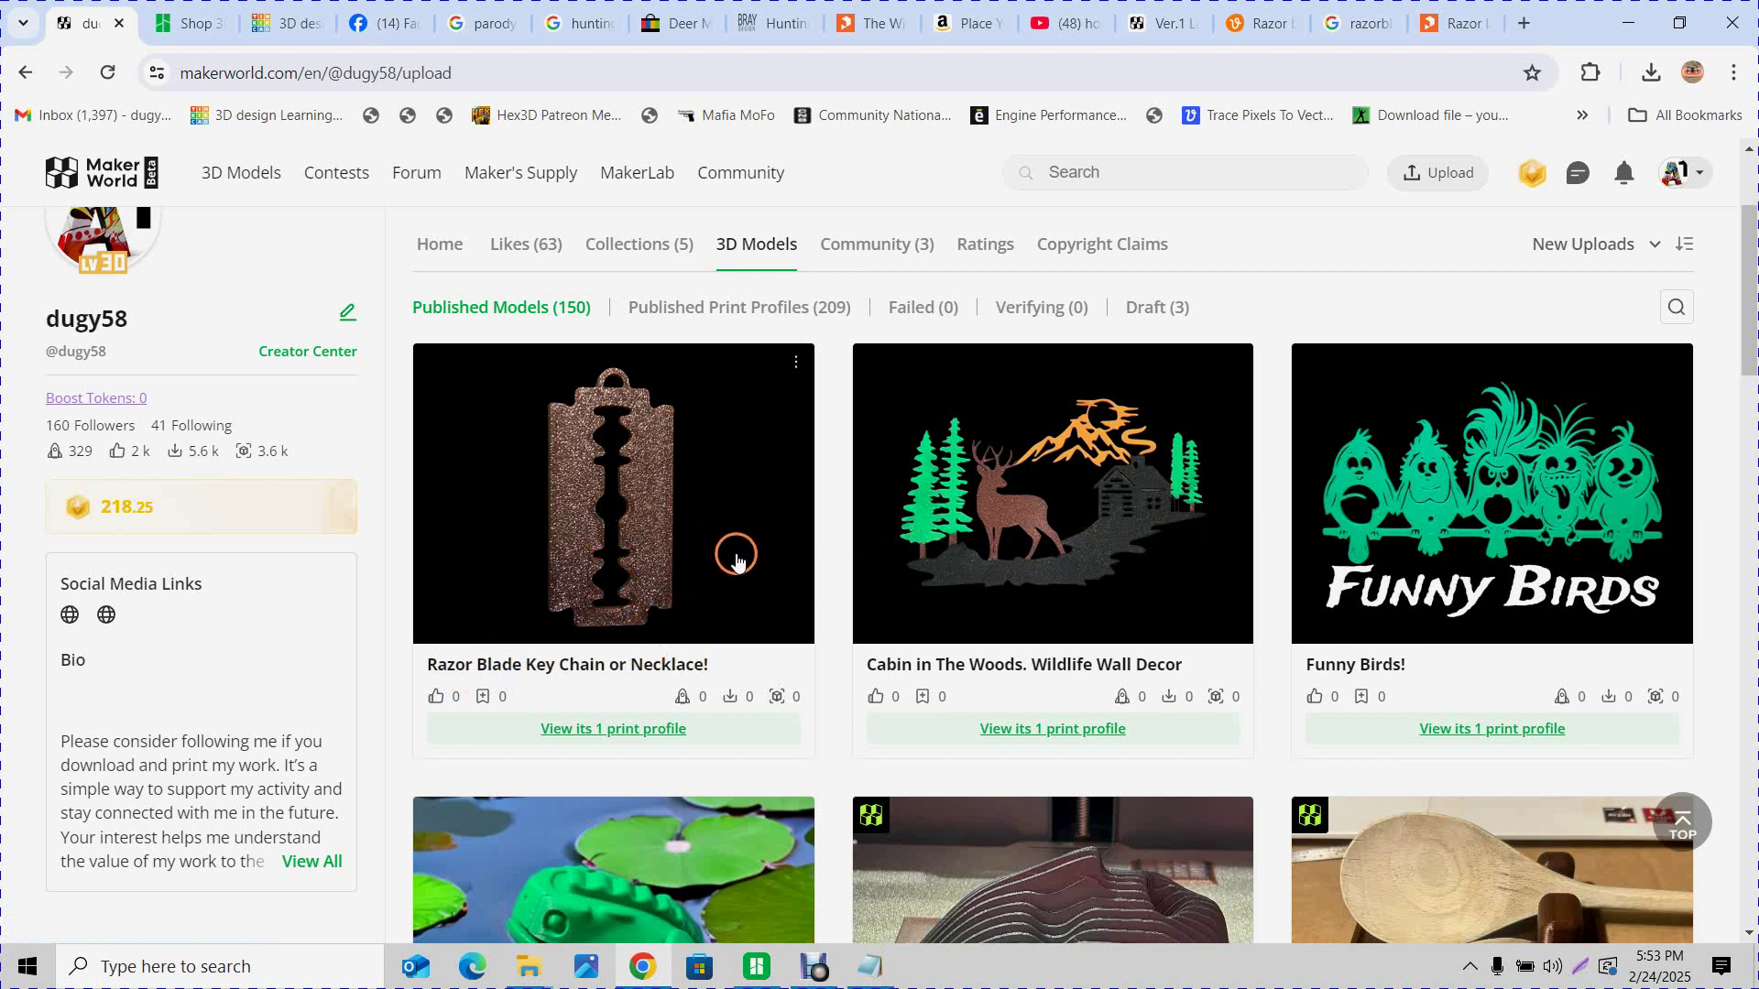
{"action": "scroll", "coordinate": [736, 553], "scroll_direction": "down", "scroll_amount": 1}
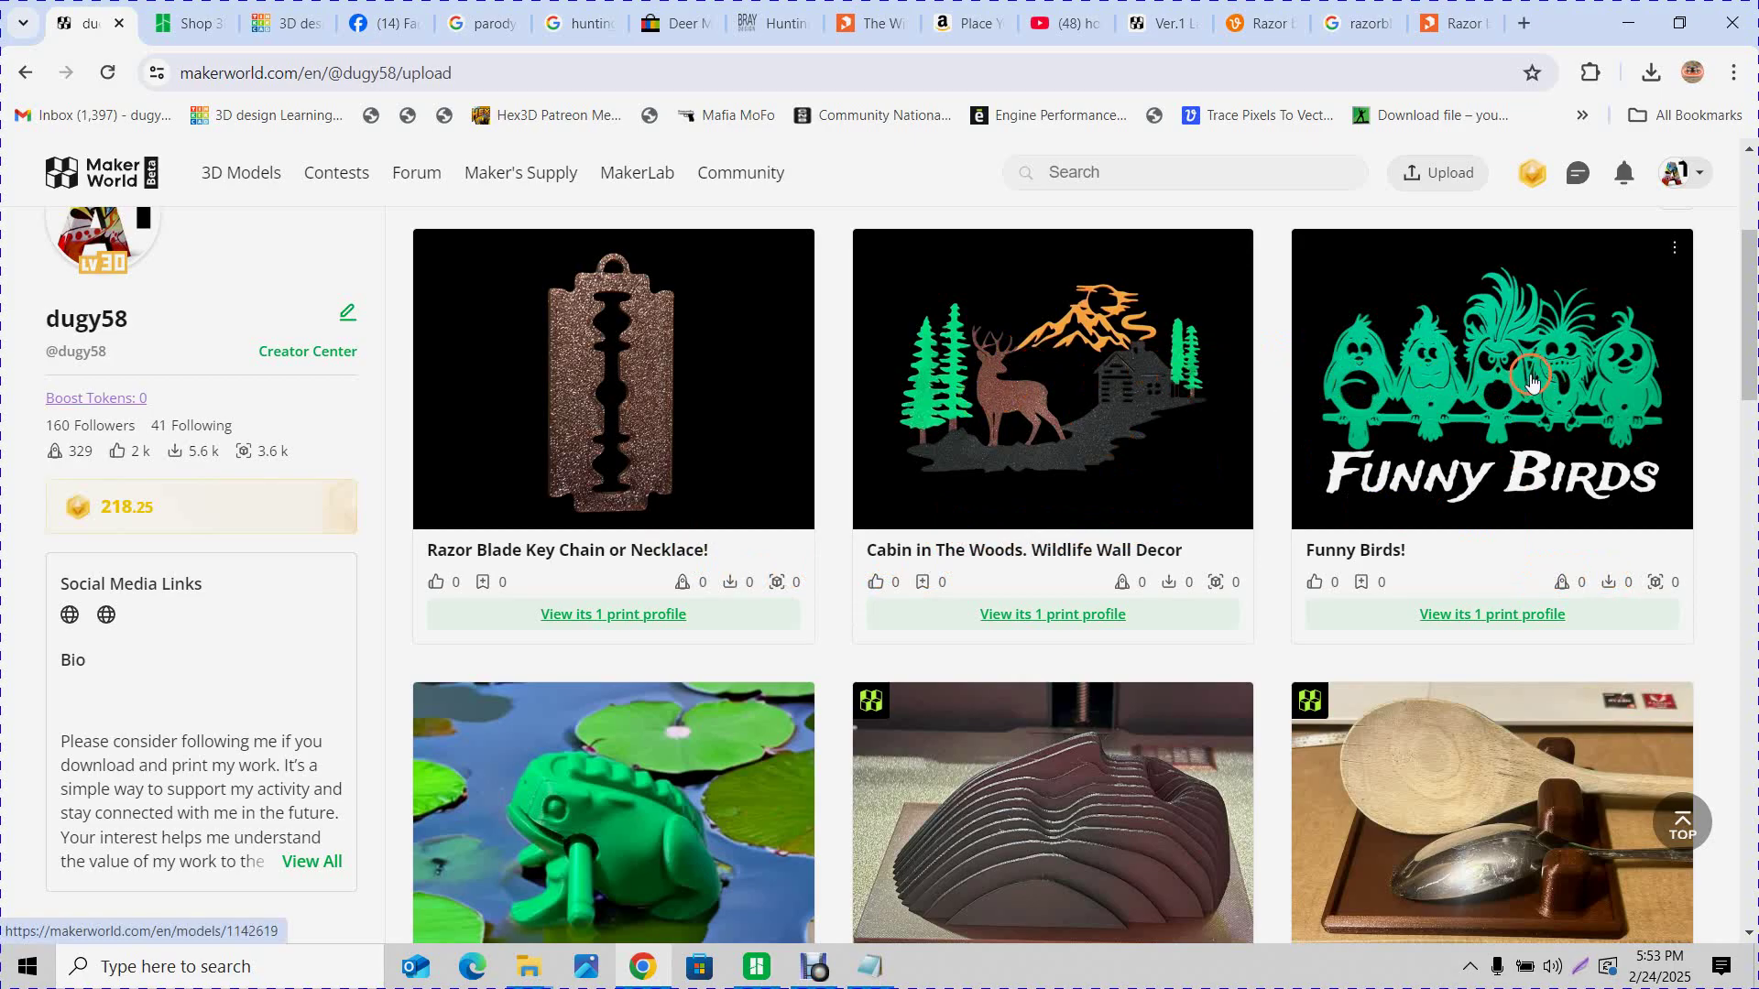
{"action": "scroll", "coordinate": [1304, 417], "scroll_direction": "down", "scroll_amount": 4}
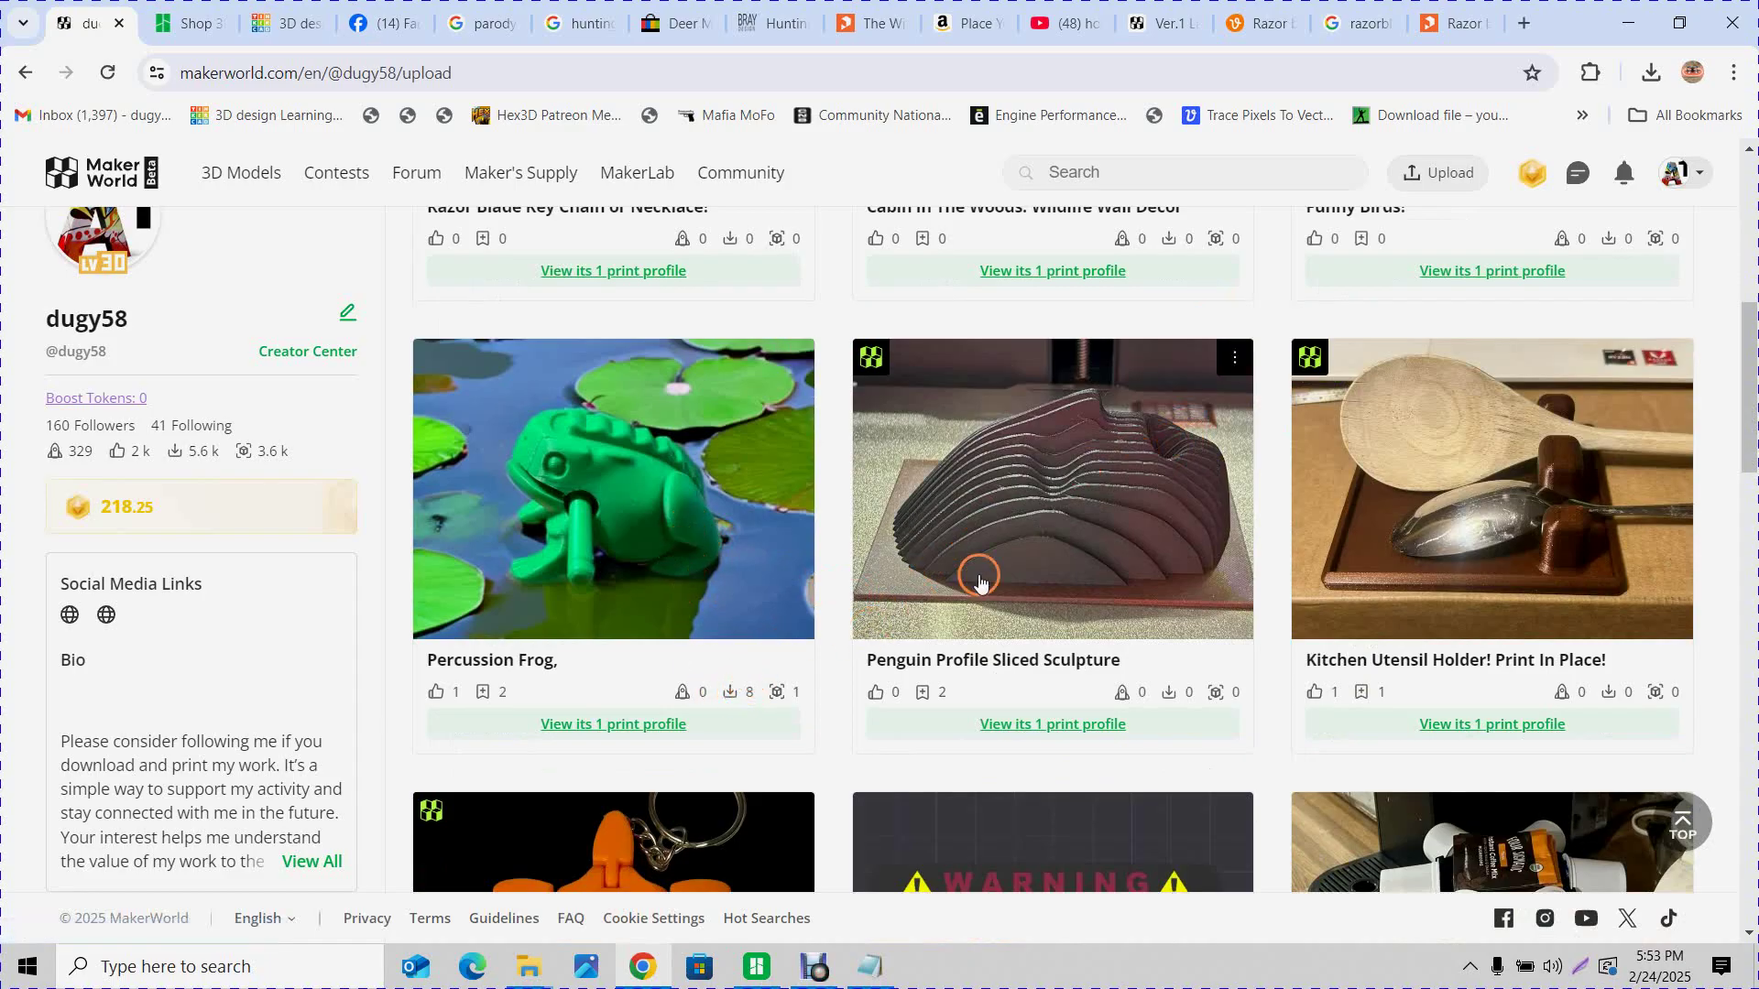
{"action": "scroll", "coordinate": [861, 577], "scroll_direction": "down", "scroll_amount": 3}
{"action": "scroll", "coordinate": [824, 596], "scroll_direction": "down", "scroll_amount": 3}
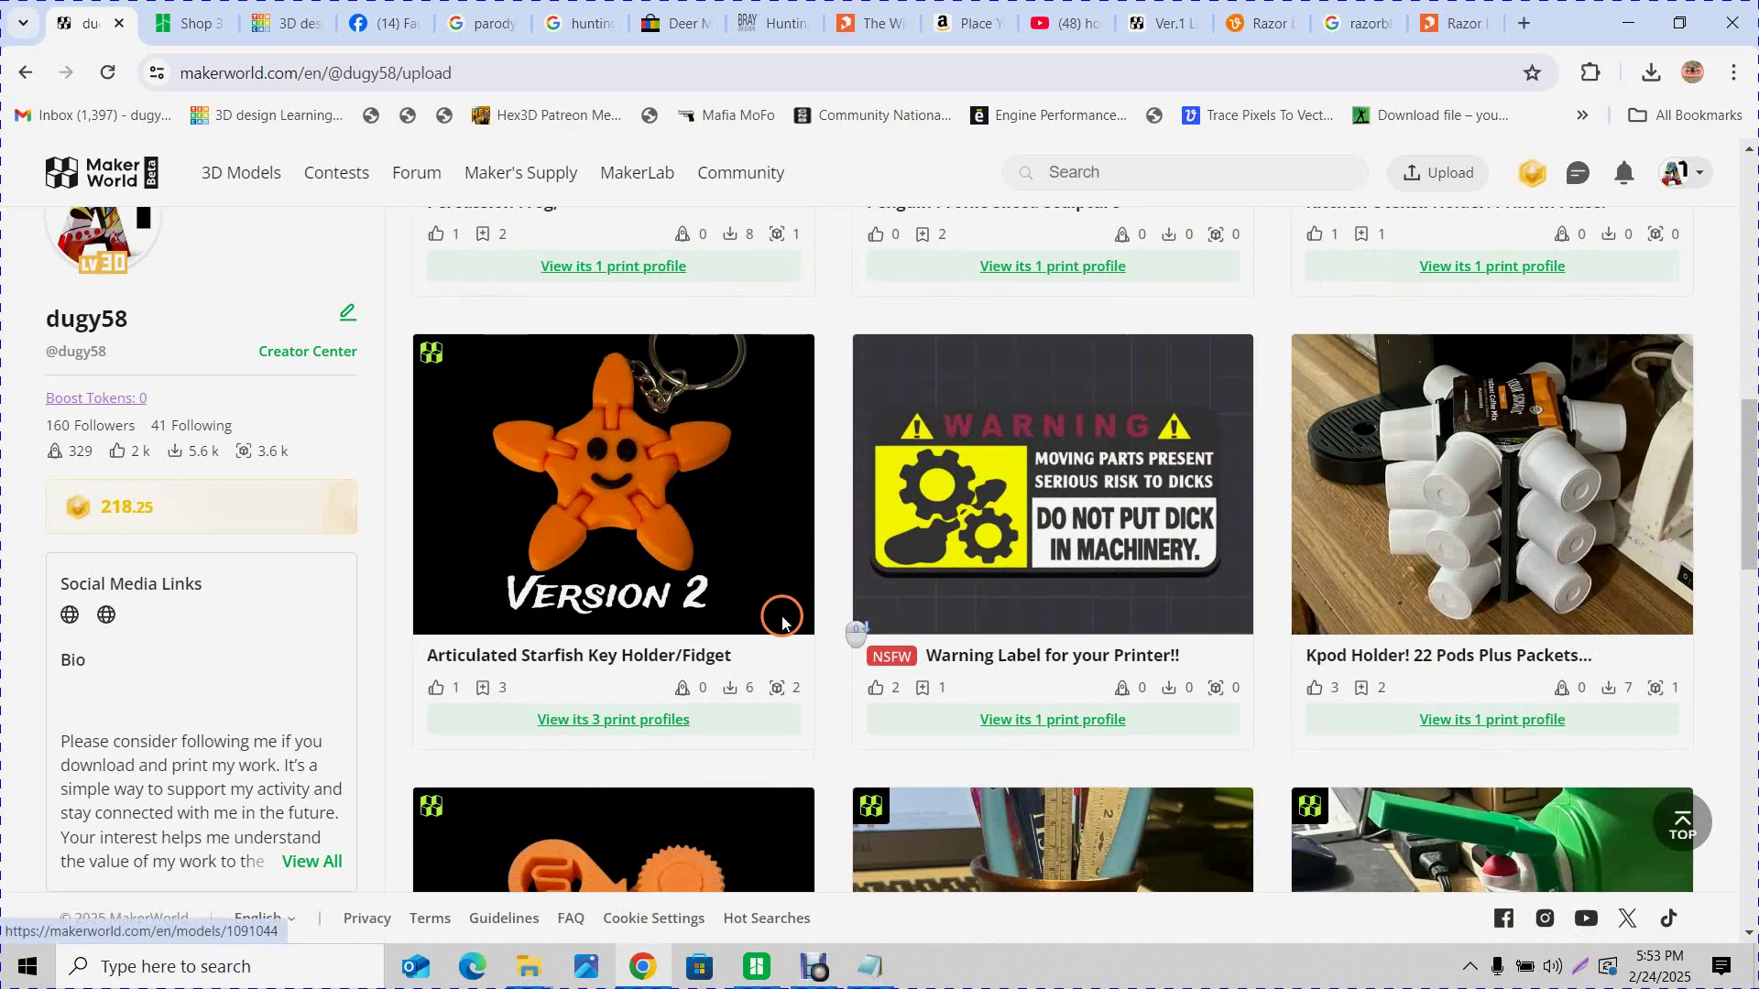
{"action": "scroll", "coordinate": [715, 632], "scroll_direction": "down", "scroll_amount": 1}
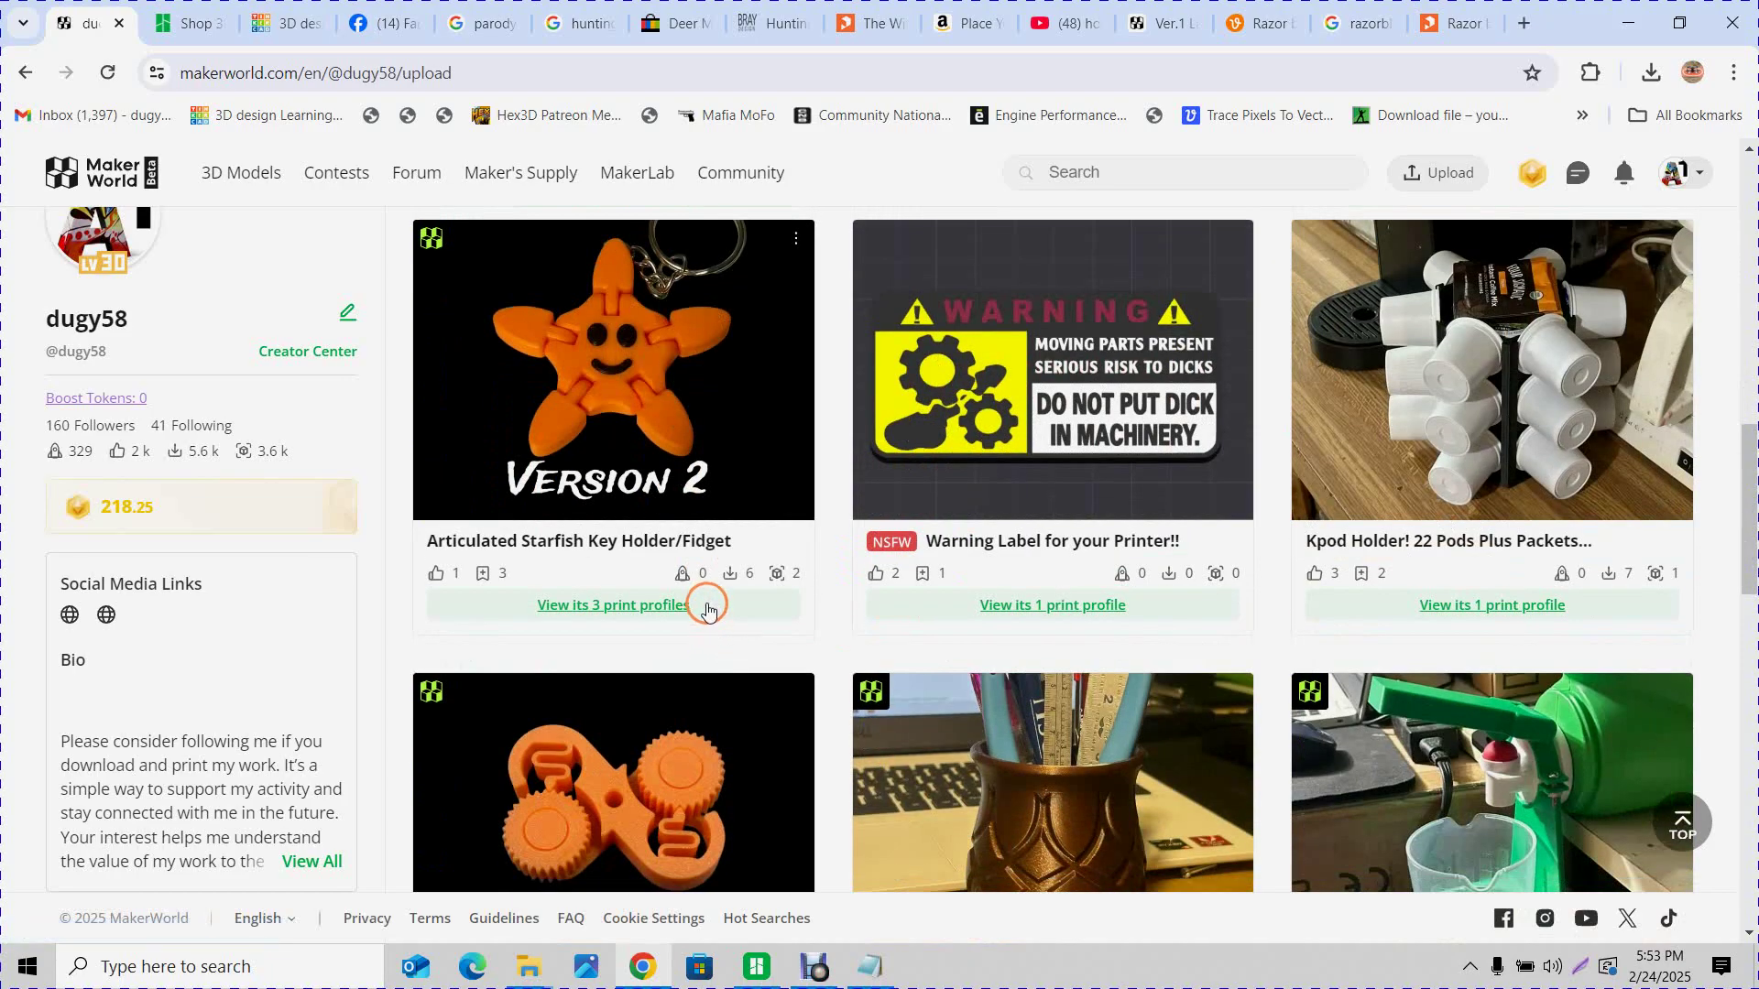
{"action": "scroll", "coordinate": [722, 574], "scroll_direction": "down", "scroll_amount": 10}
{"action": "scroll", "coordinate": [733, 572], "scroll_direction": "up", "scroll_amount": 8}
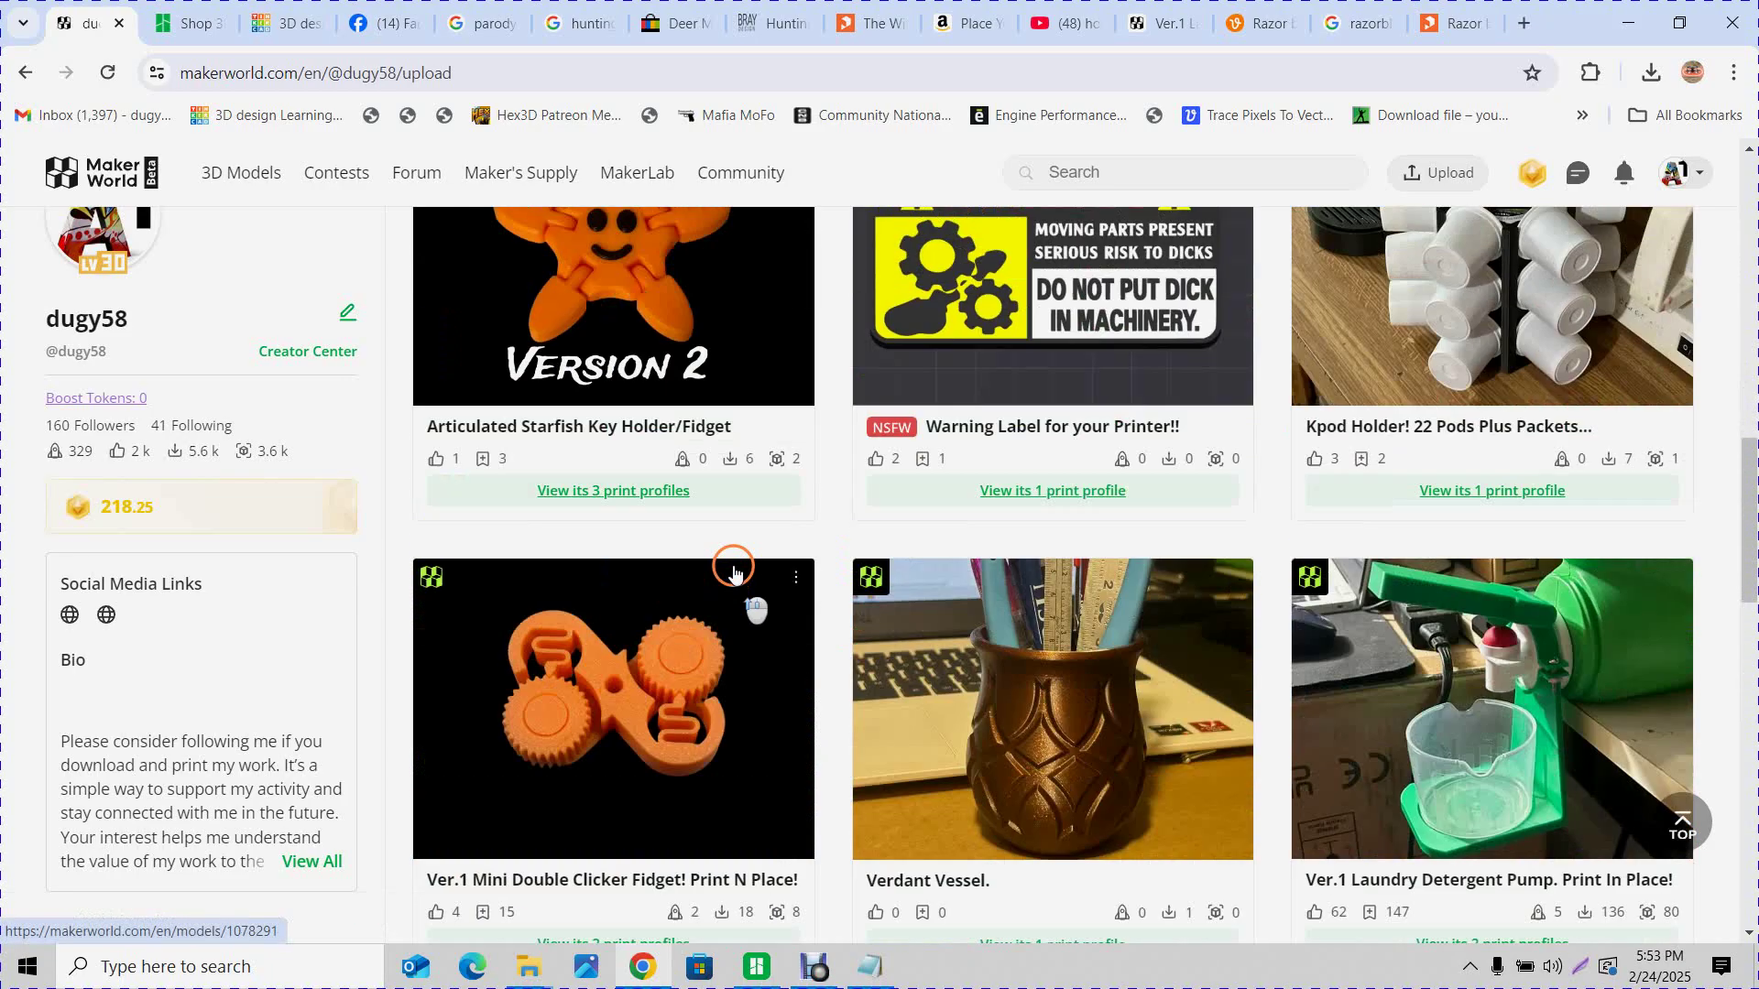
{"action": "scroll", "coordinate": [593, 312], "scroll_direction": "up", "scroll_amount": 3}
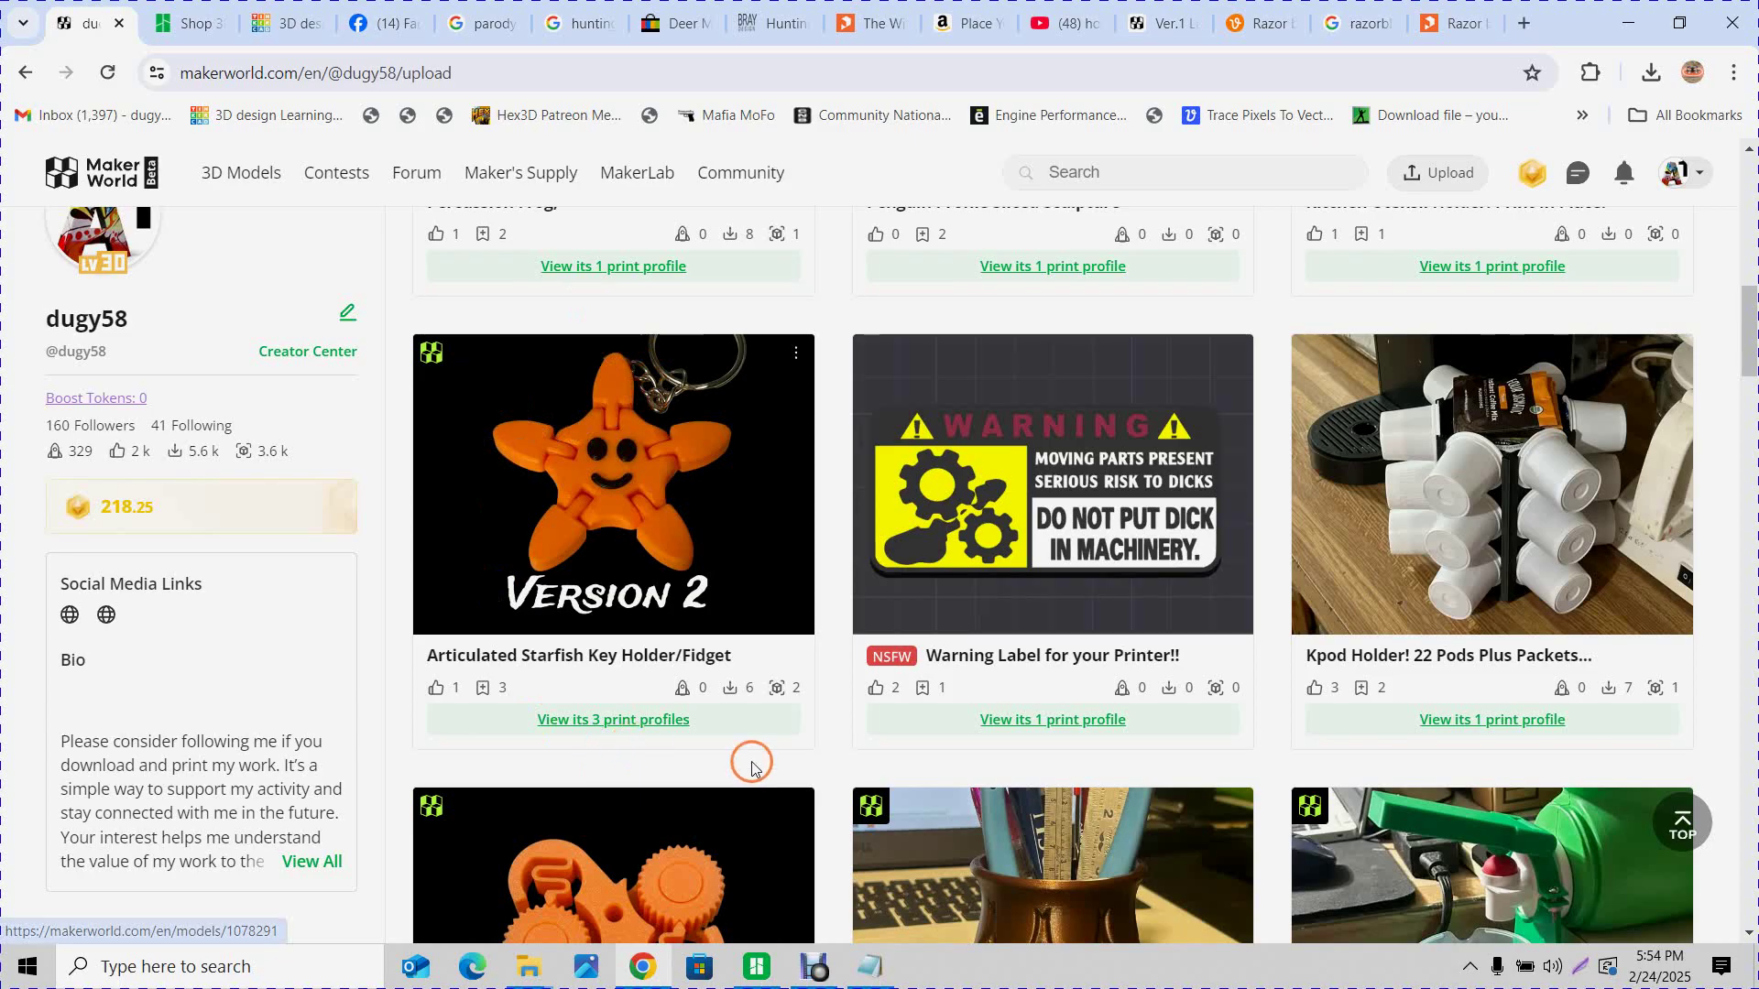
Switch to Bambu Studio to view the keychain project's export options, and open the Downloads folder in File Explorer
{"action": "left_click", "coordinate": [756, 966]}
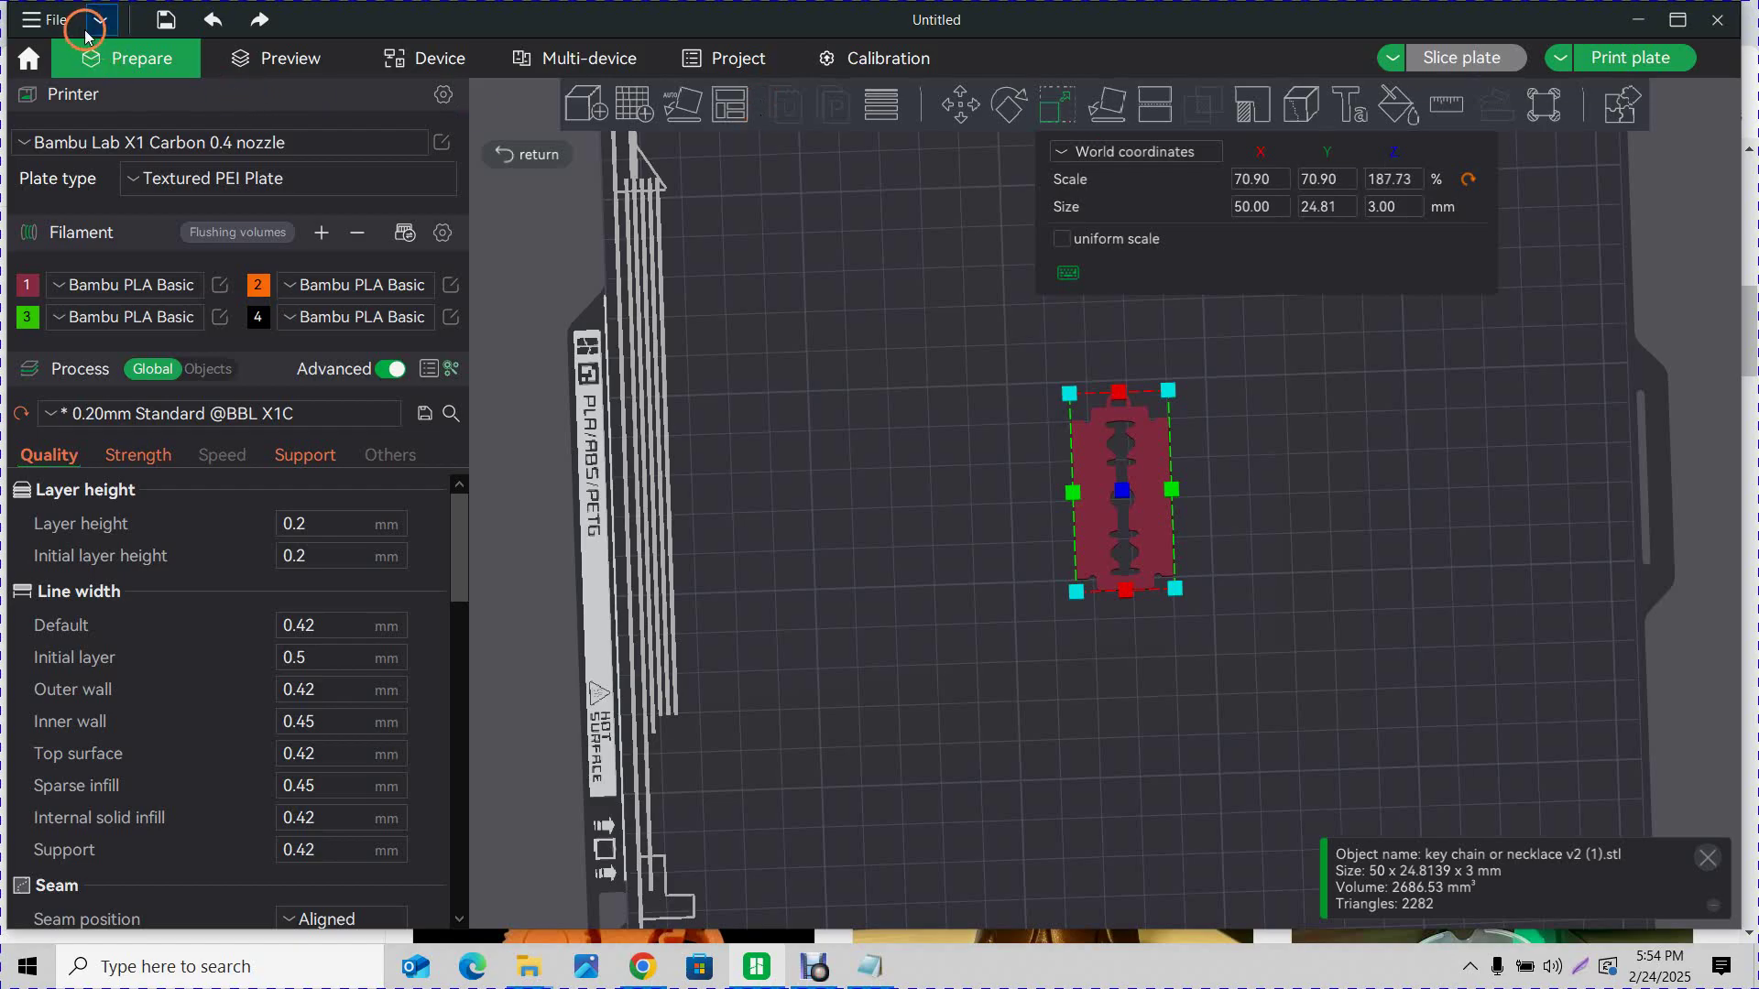
{"action": "left_click", "coordinate": [57, 19]}
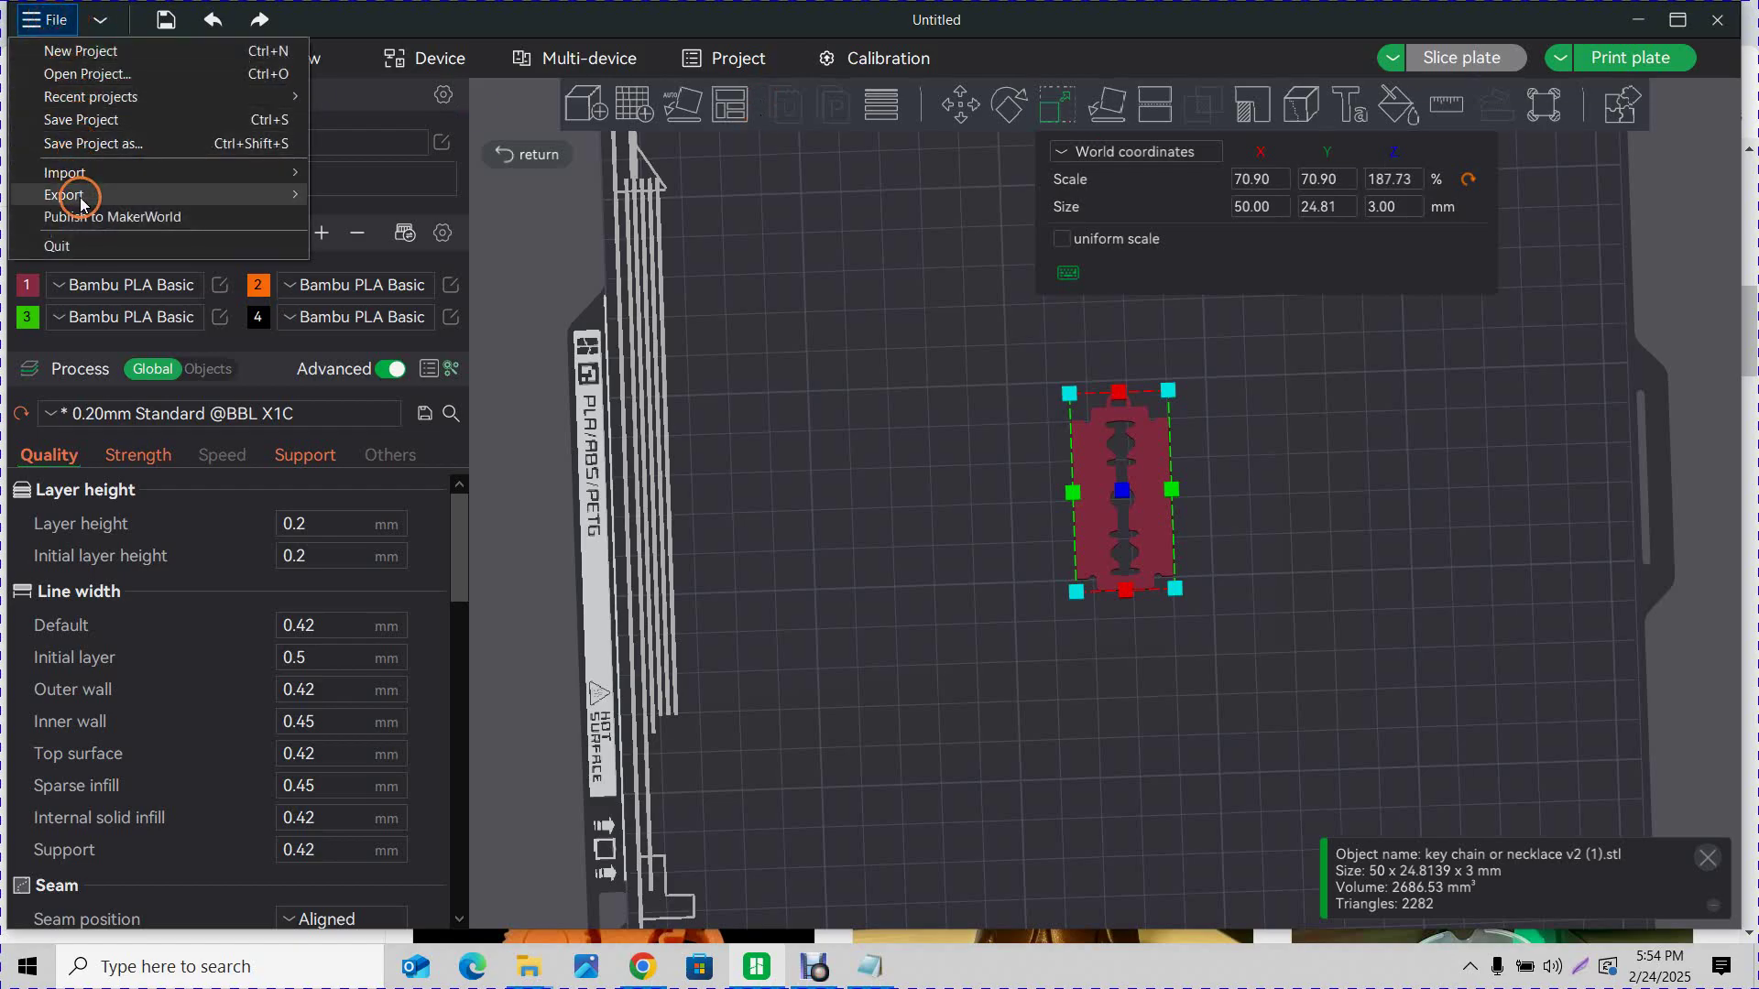
{"action": "mouse_move", "coordinate": [78, 194]}
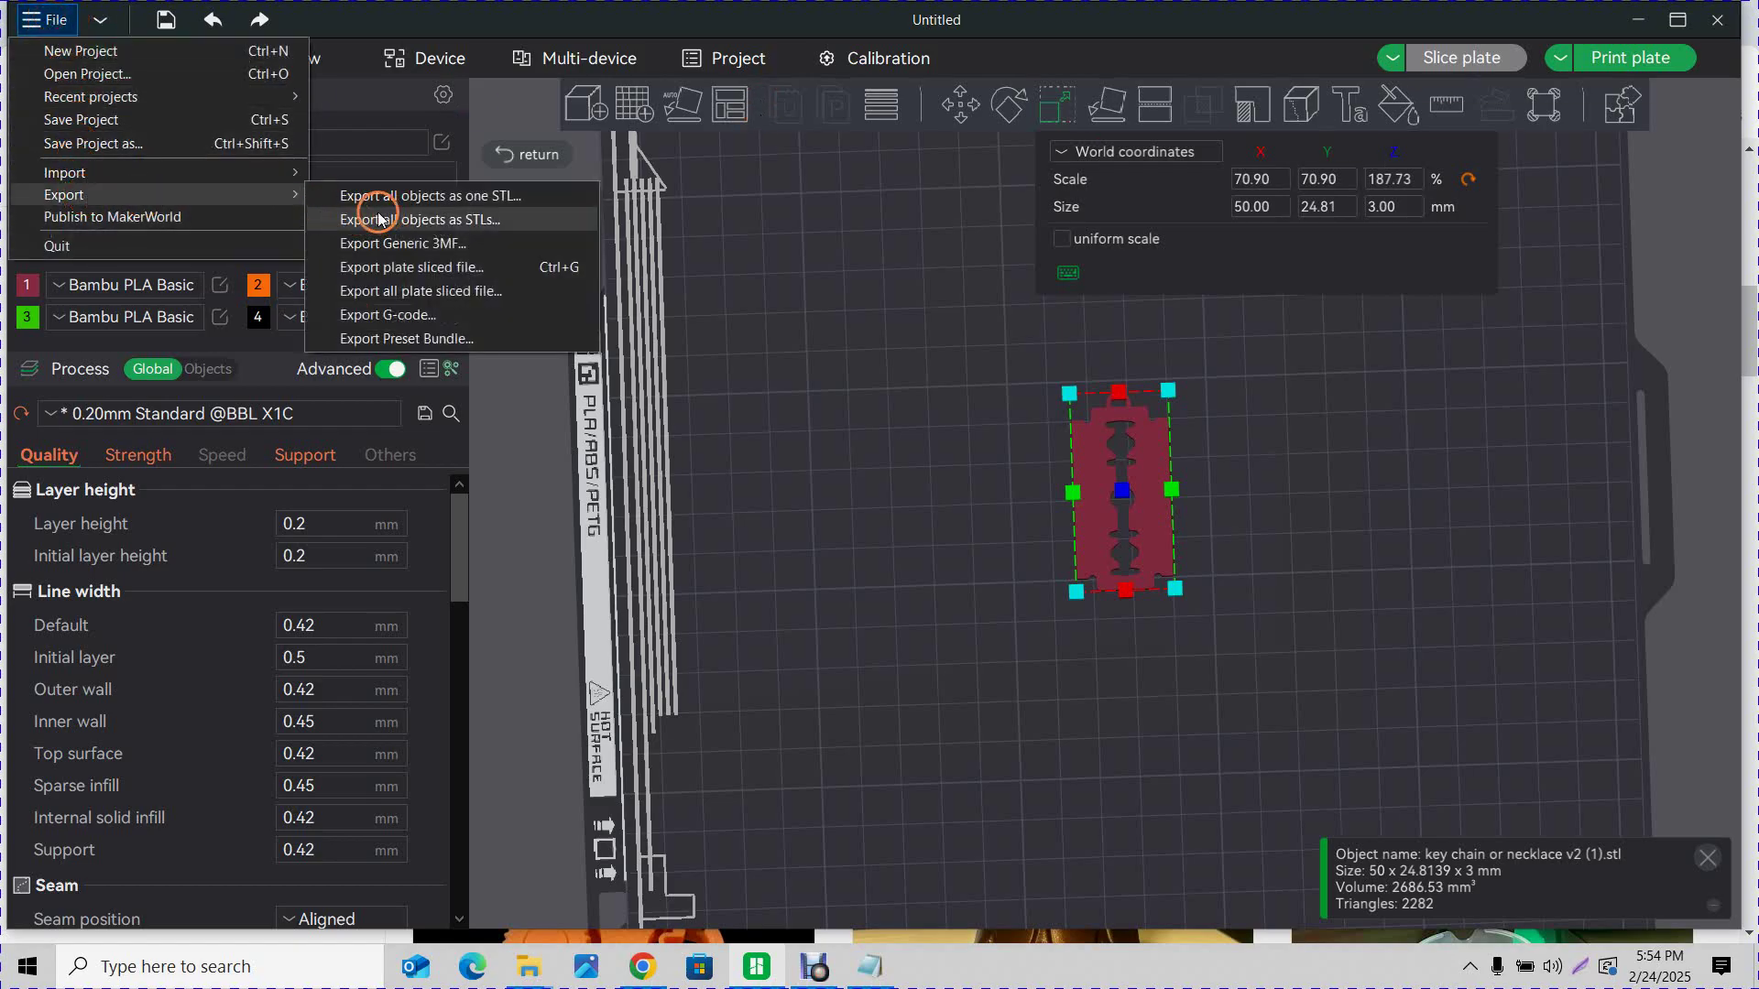
{"action": "left_click", "coordinate": [526, 966]}
{"action": "left_click", "coordinate": [490, 896]}
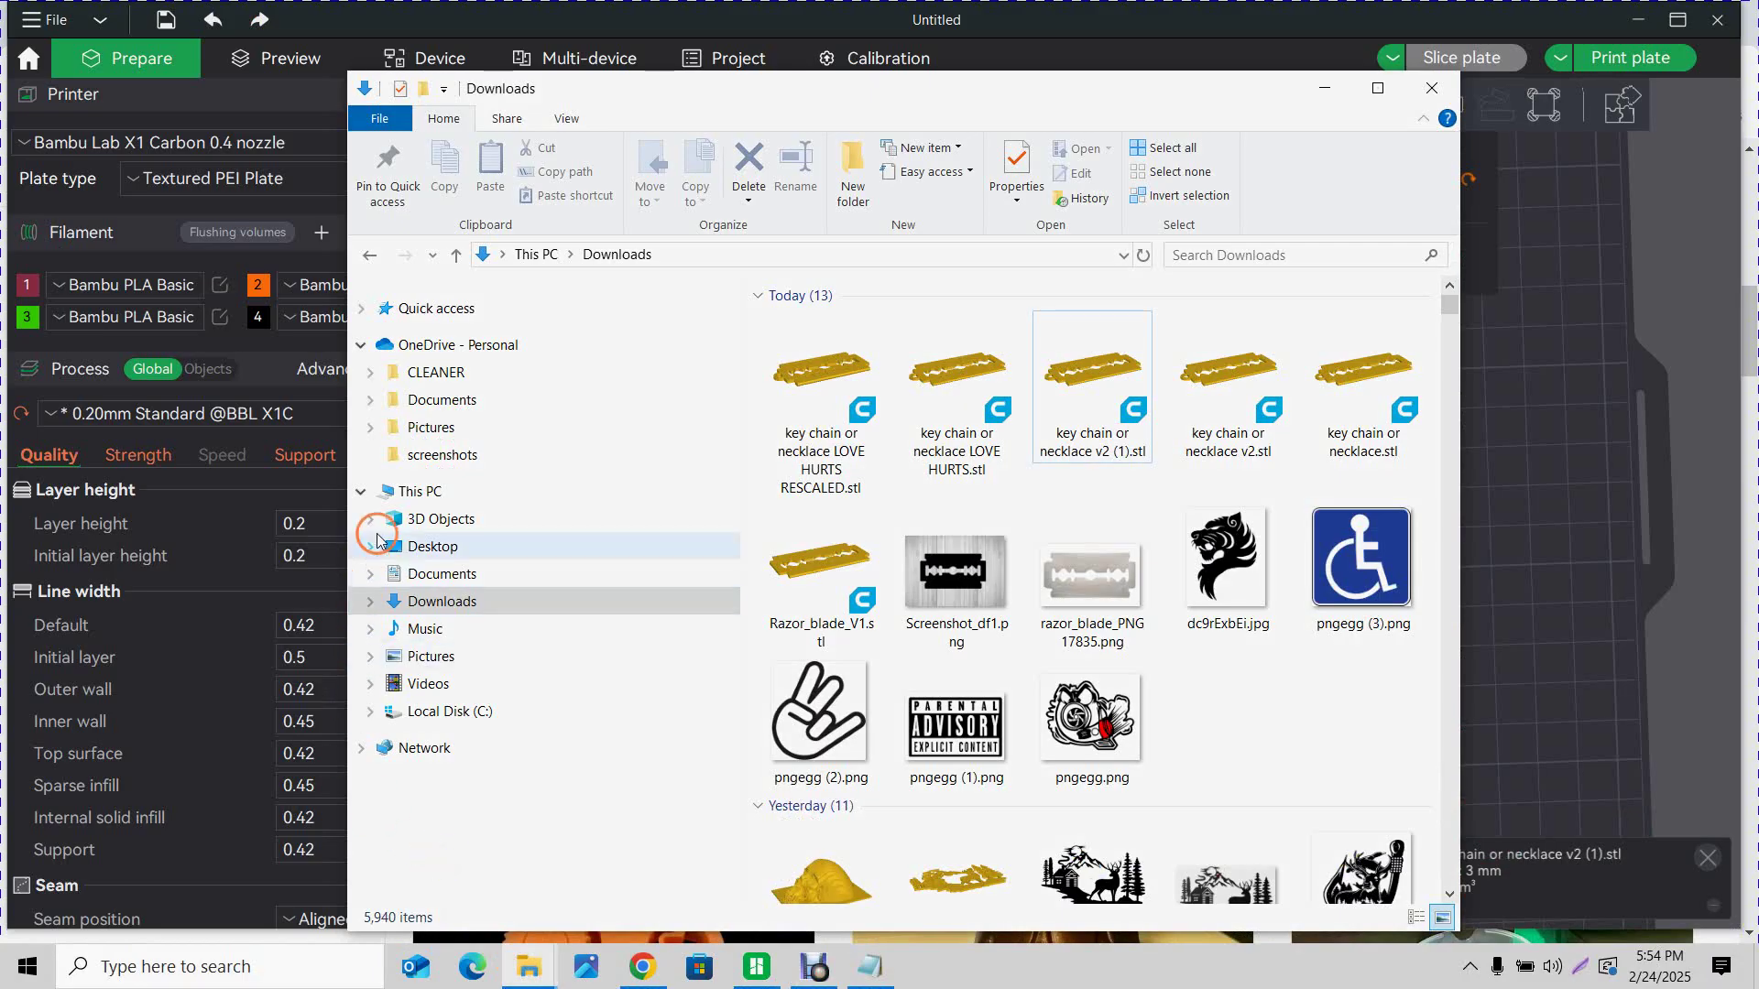
Browse the folders and files on the Desktop, minimize File Explorer and return to the razor blade model in Bambu Studio
{"action": "left_click", "coordinate": [531, 444]}
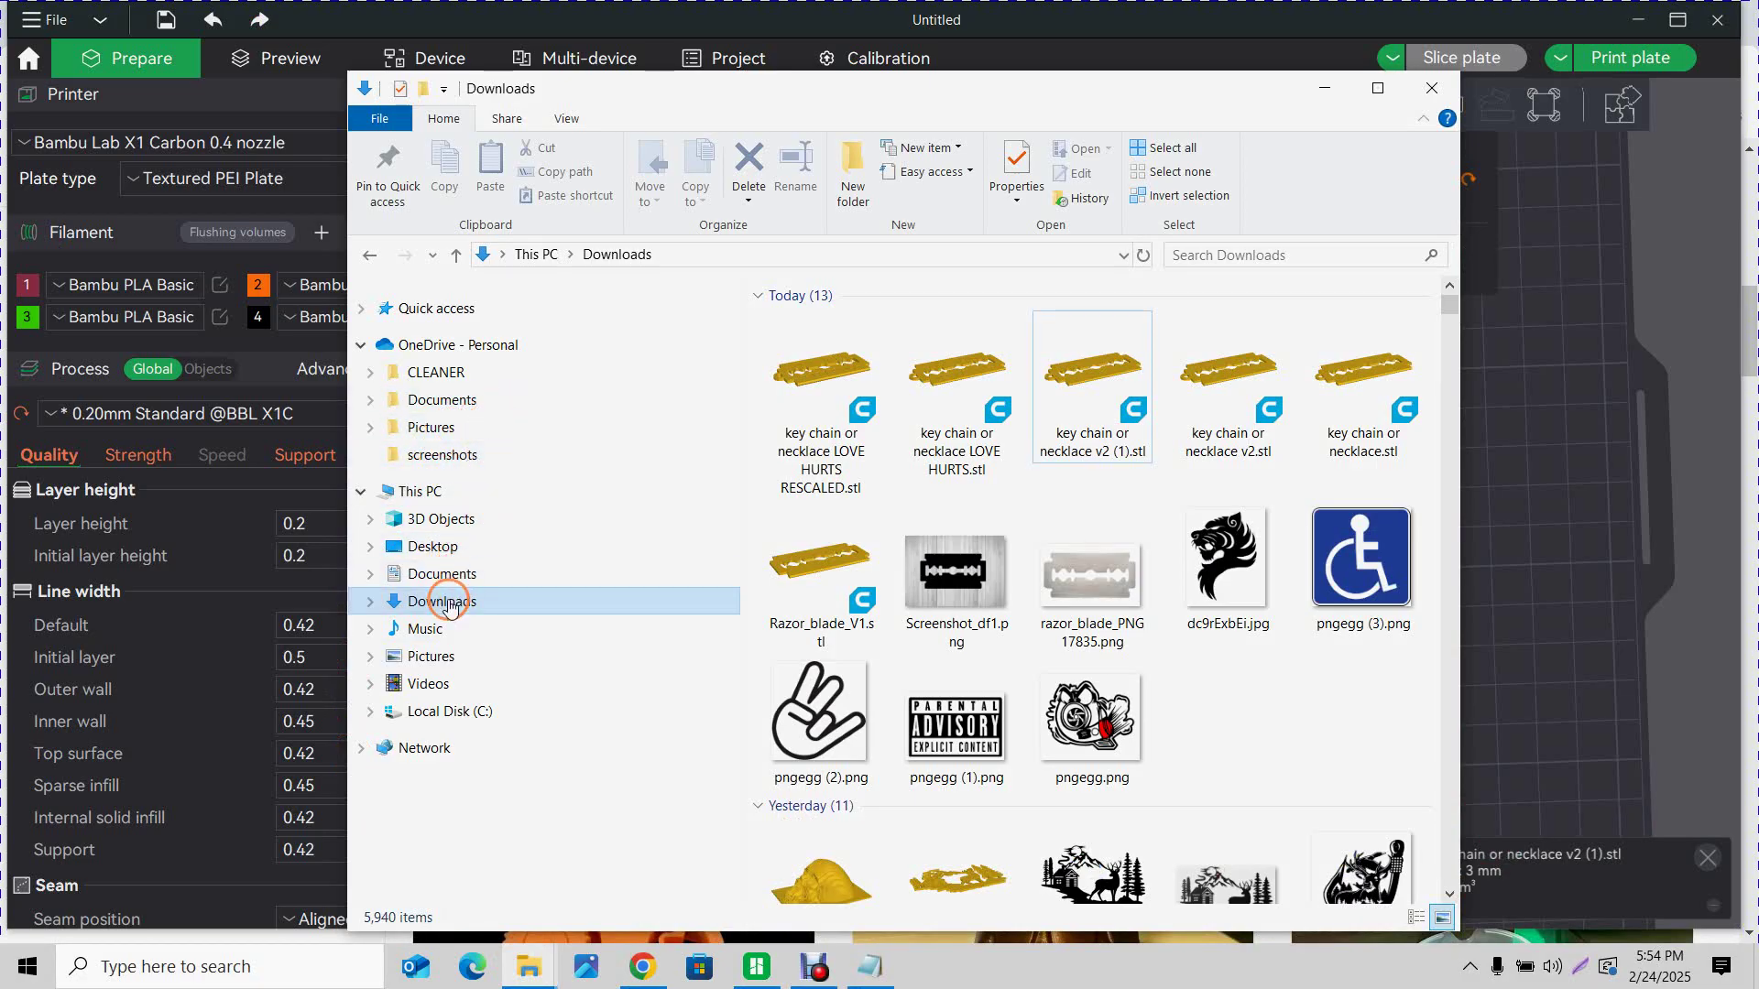
{"action": "left_click", "coordinate": [446, 550]}
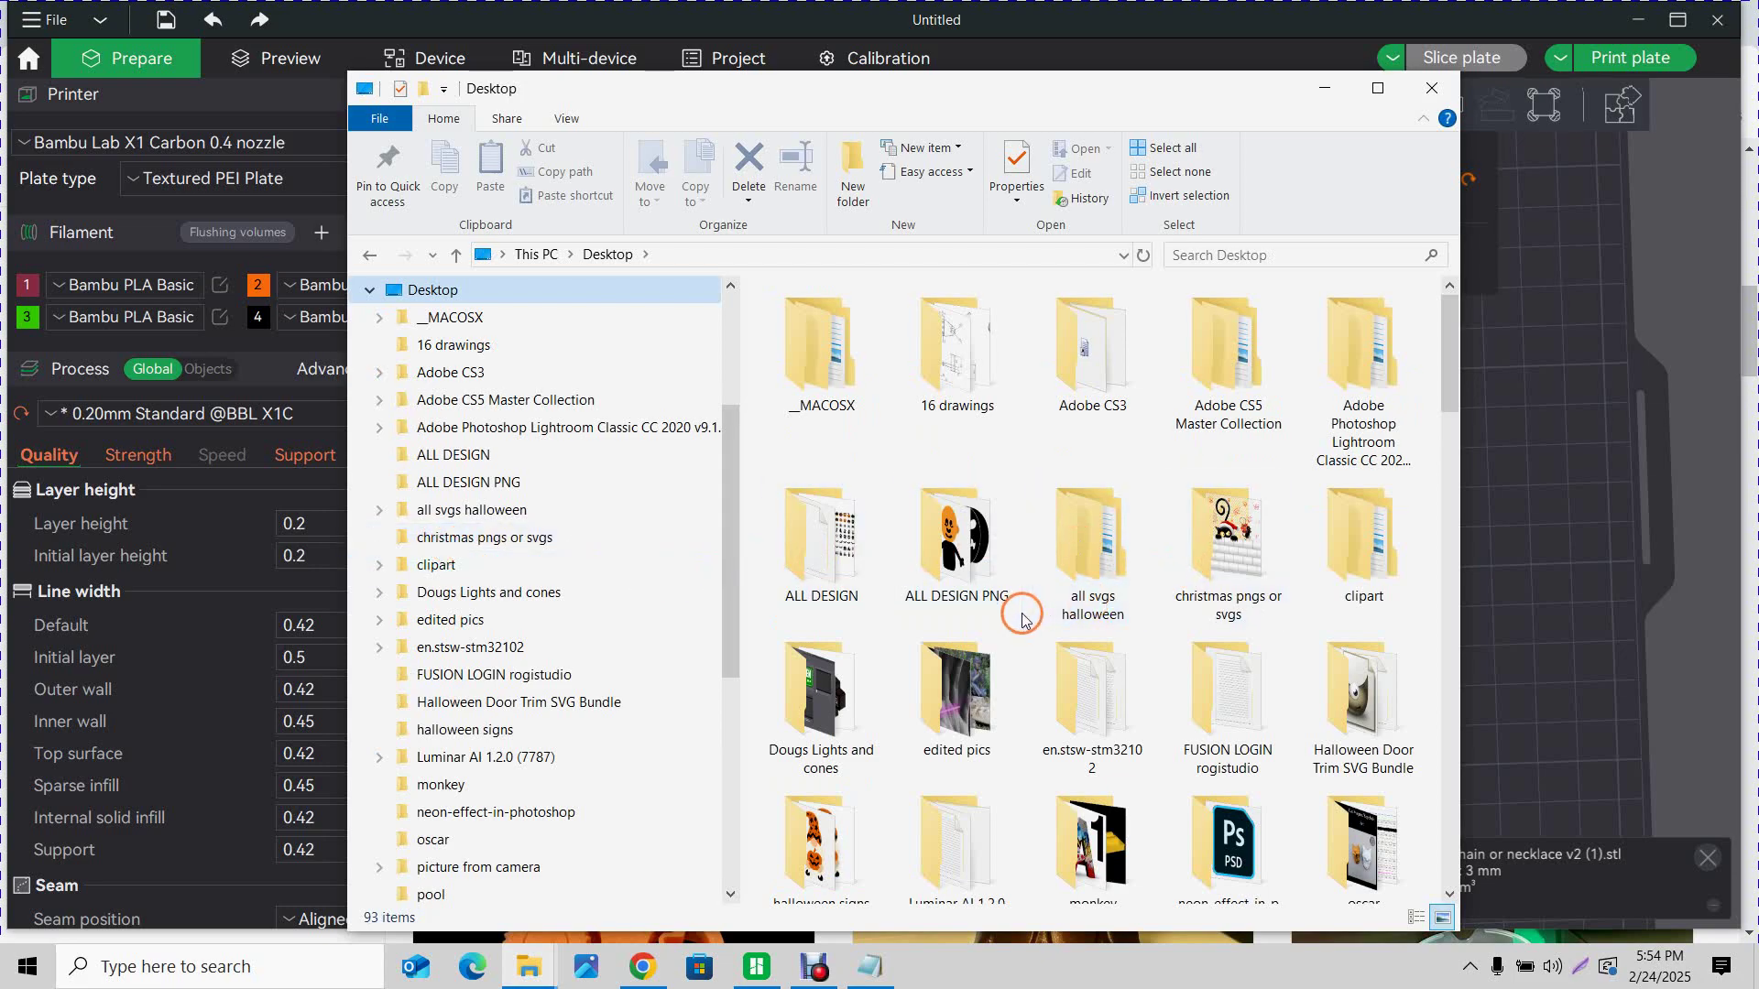
{"action": "scroll", "coordinate": [1024, 612], "scroll_direction": "down", "scroll_amount": 3}
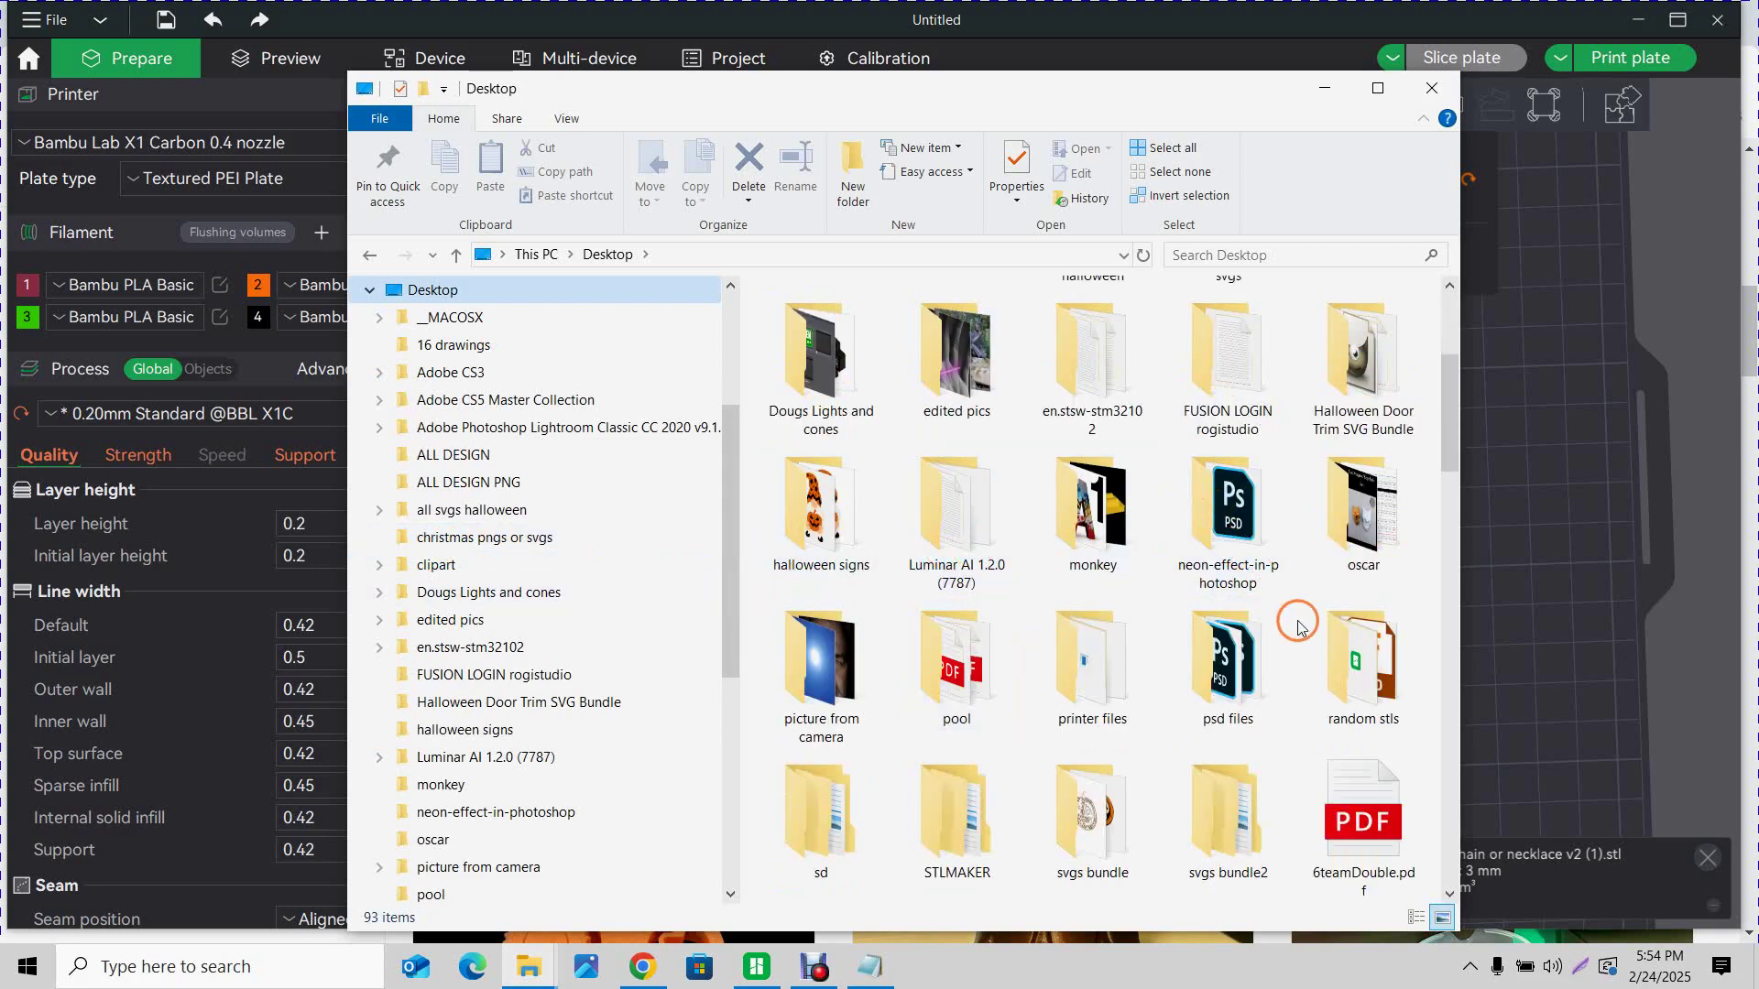
{"action": "scroll", "coordinate": [1053, 559], "scroll_direction": "down", "scroll_amount": 5}
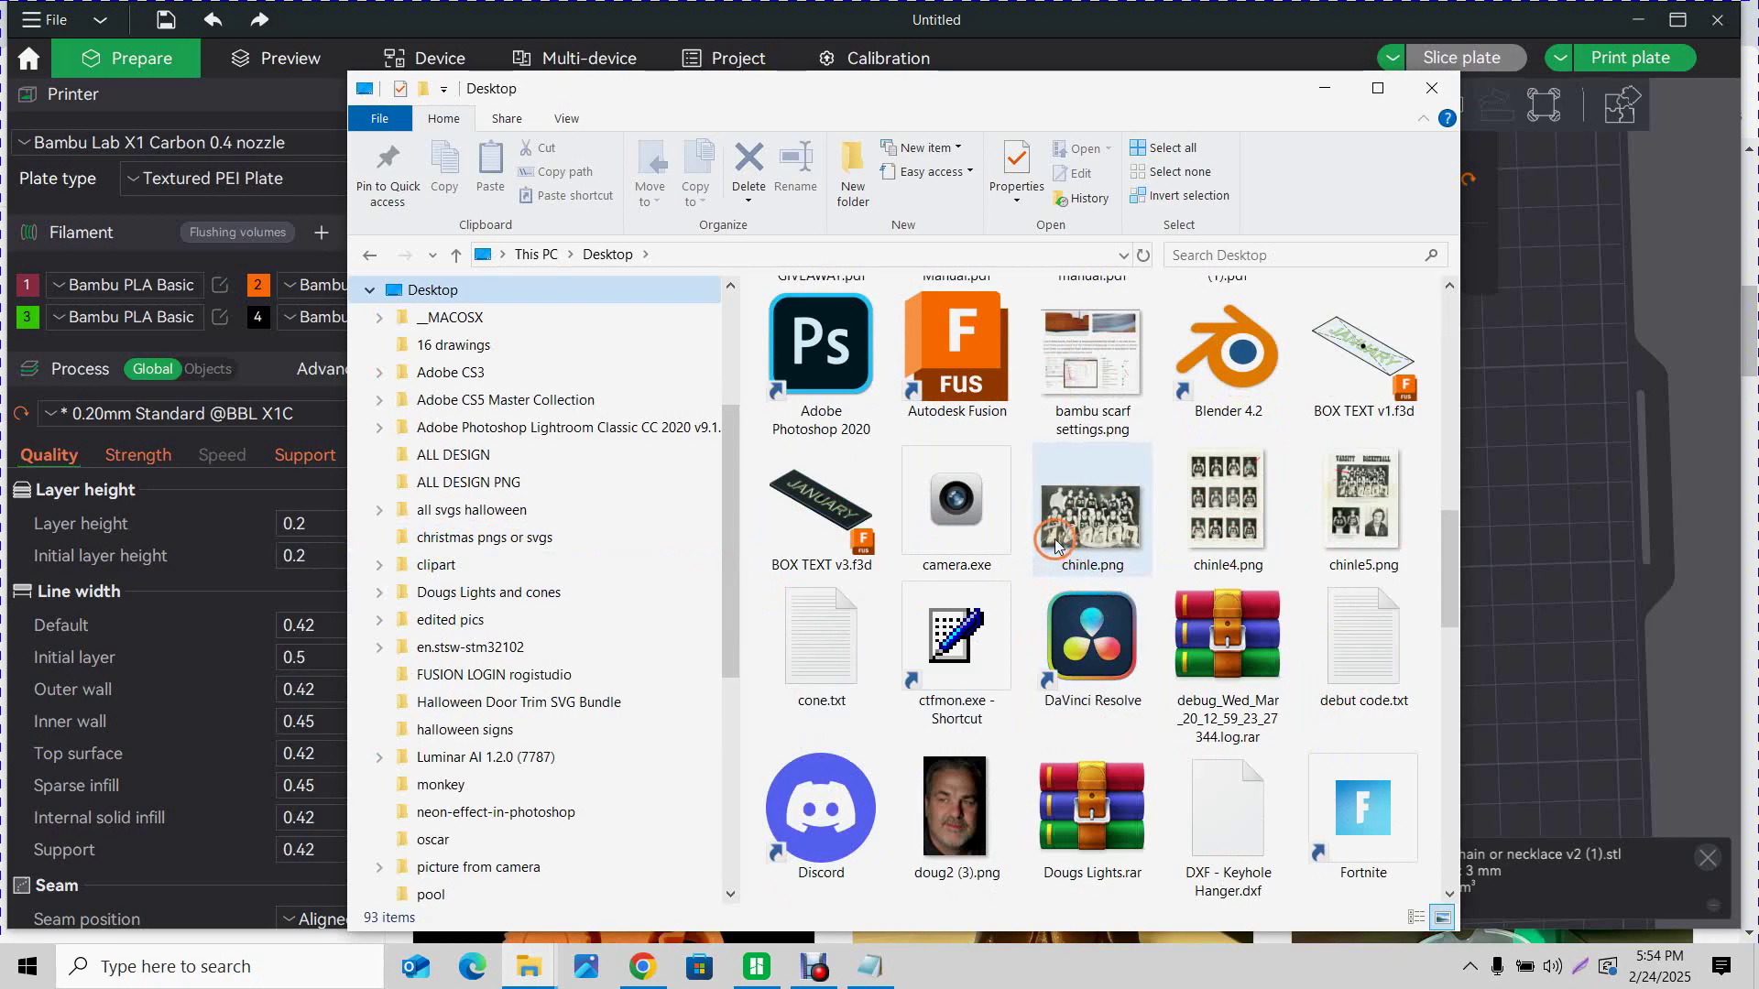
{"action": "scroll", "coordinate": [1039, 540], "scroll_direction": "up", "scroll_amount": 5}
{"action": "scroll", "coordinate": [1040, 540], "scroll_direction": "up", "scroll_amount": 3}
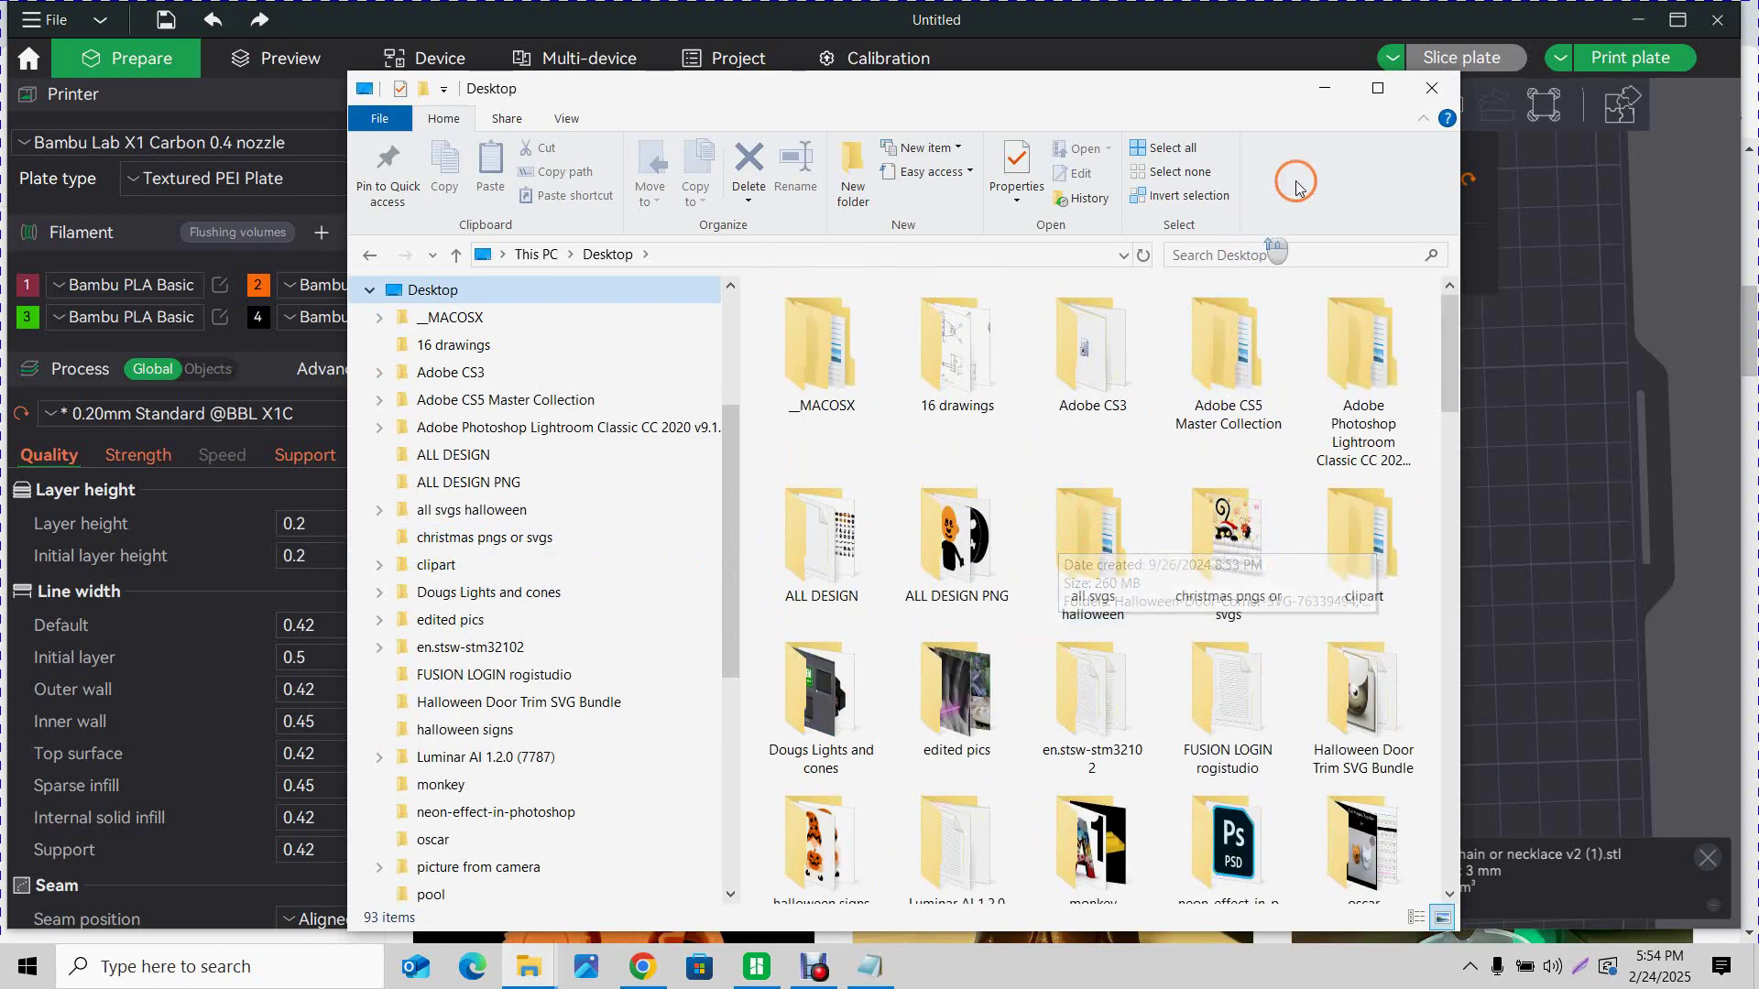
{"action": "left_click", "coordinate": [1323, 88]}
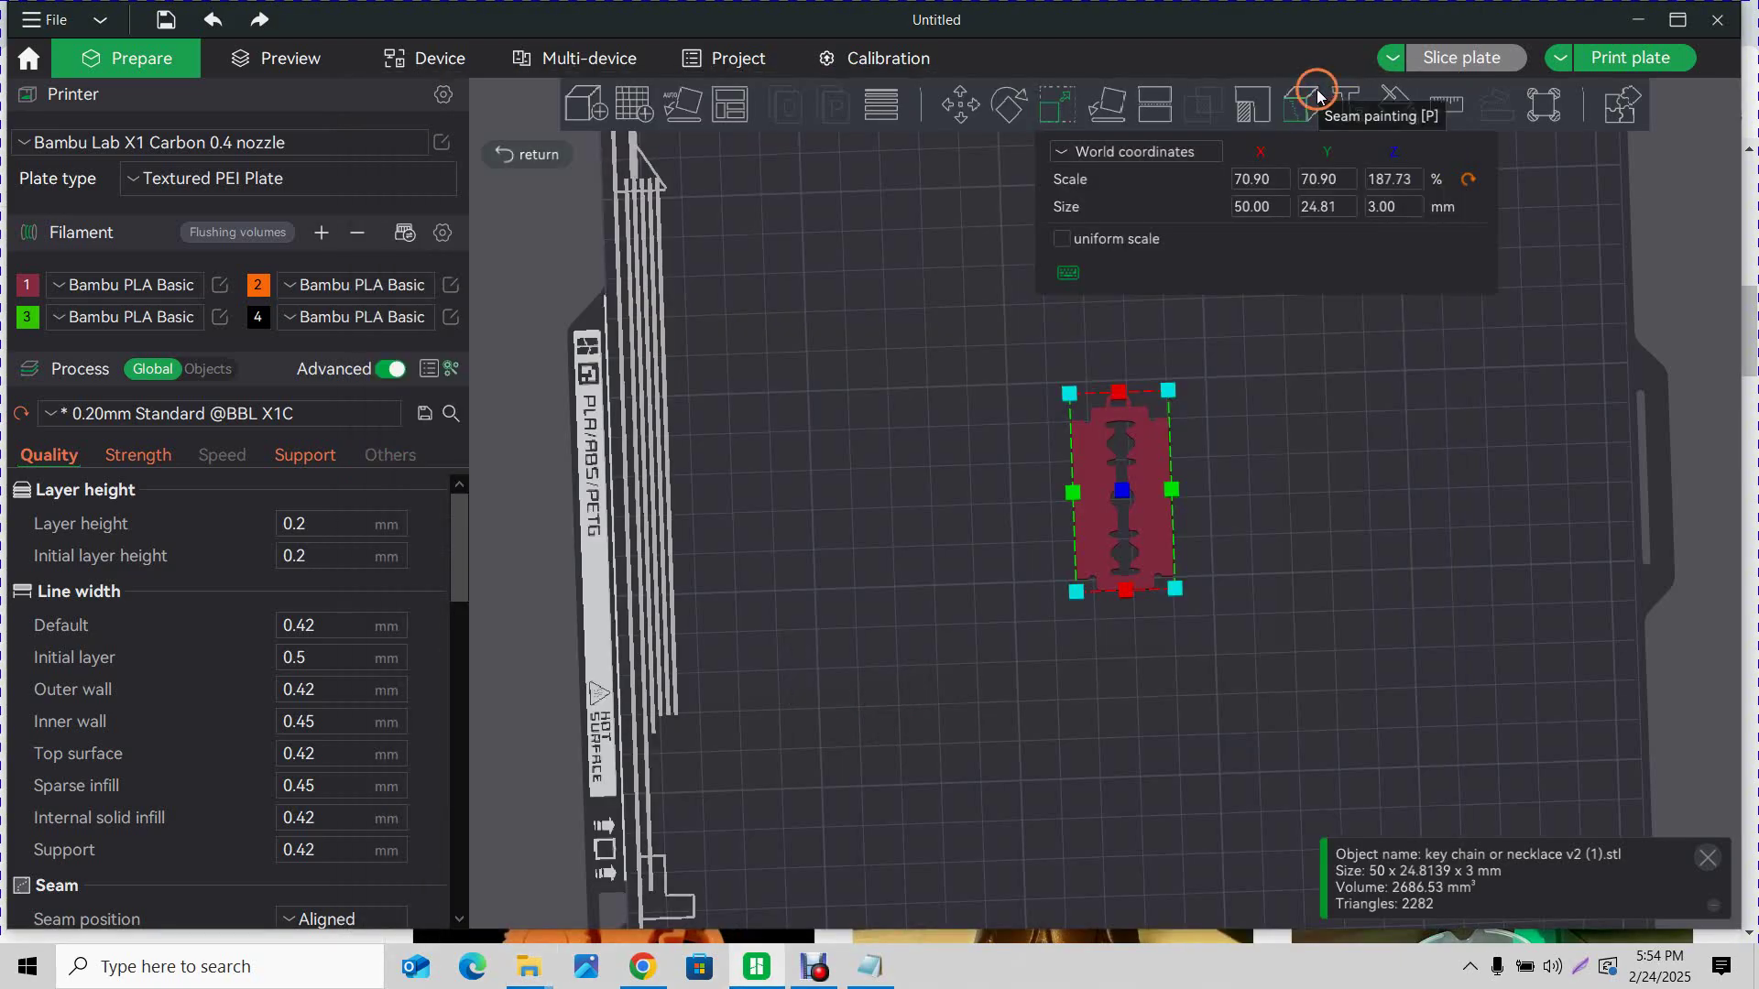
{"action": "left_click_drag", "start_coordinate": [1350, 446], "coordinate": [1267, 500]}
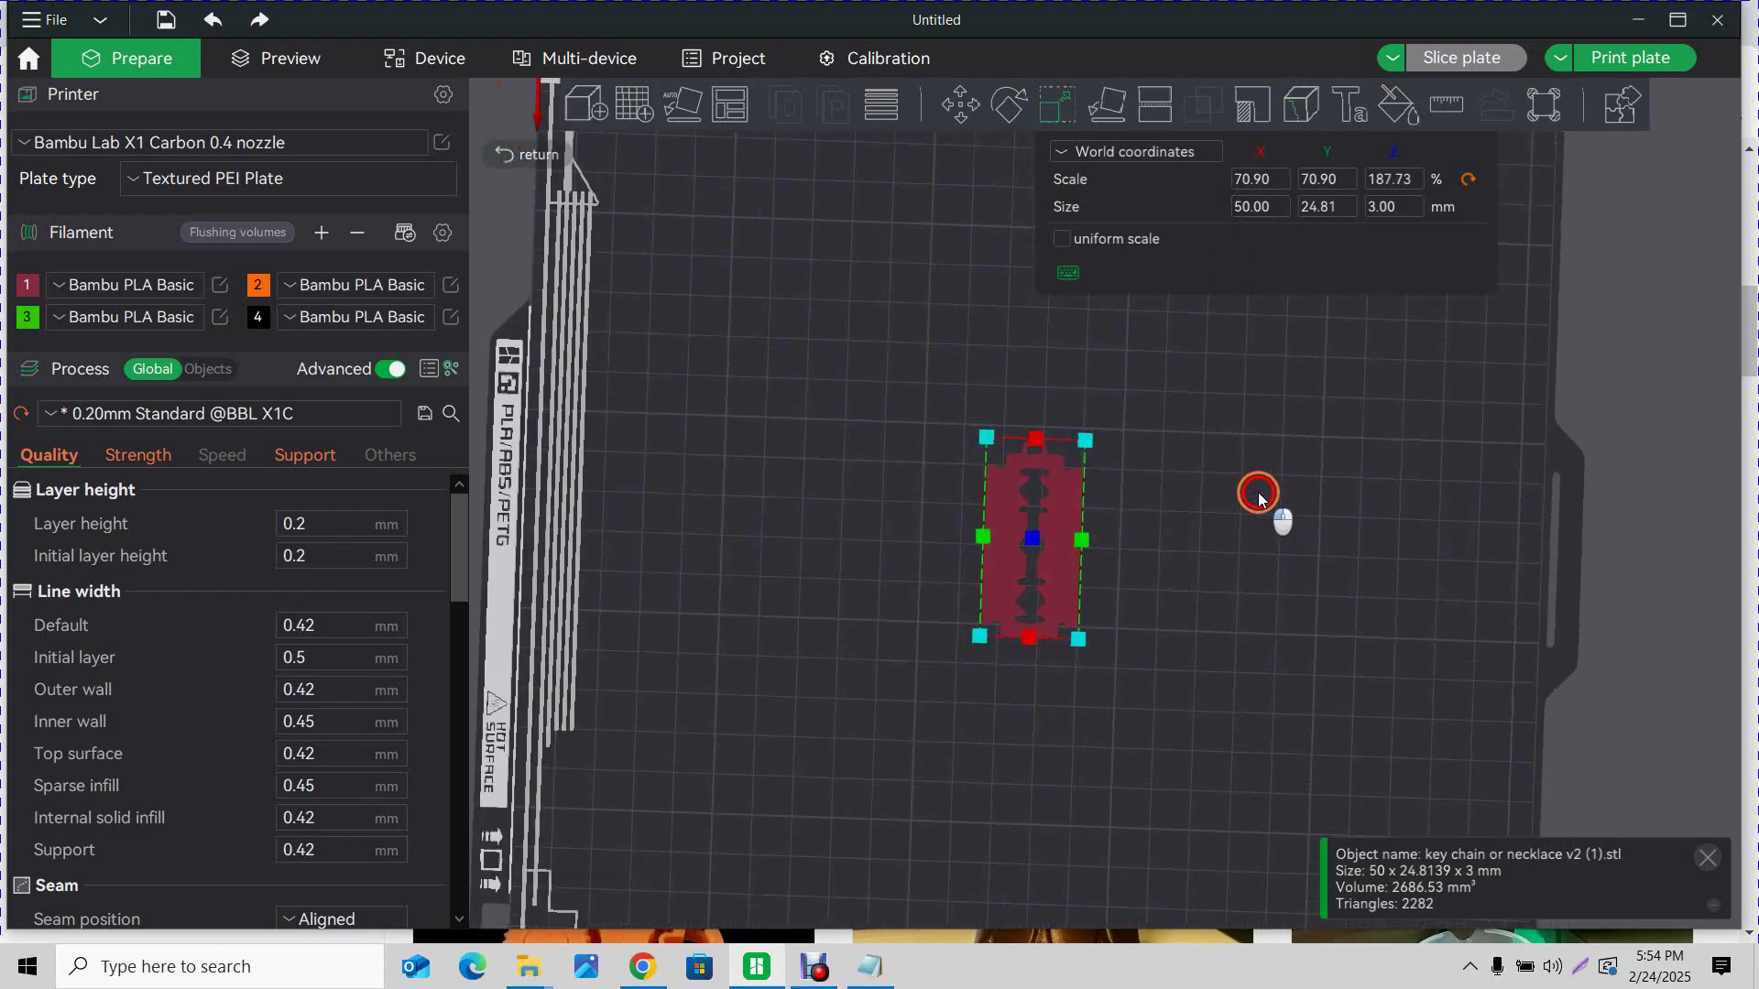